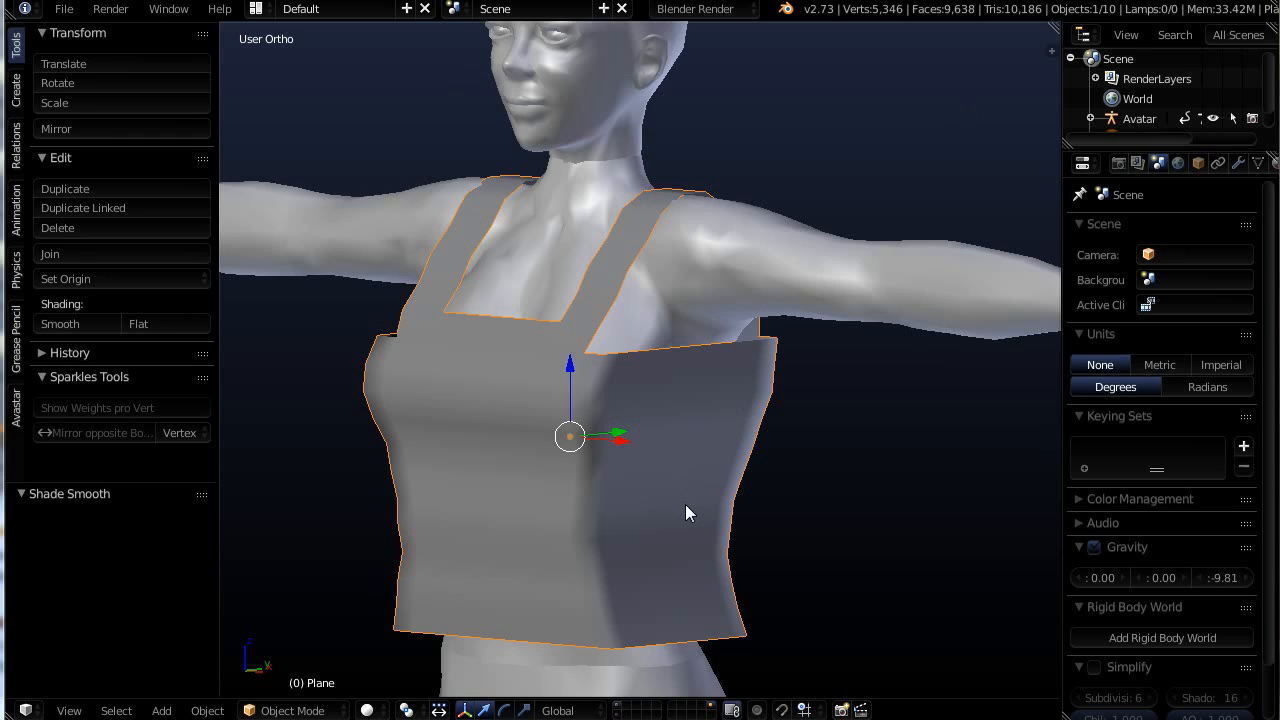
Examine the top's mesh layout in Edit Mode with all vertices deselected, and return to Object Mode
key(ctrl+Tab)
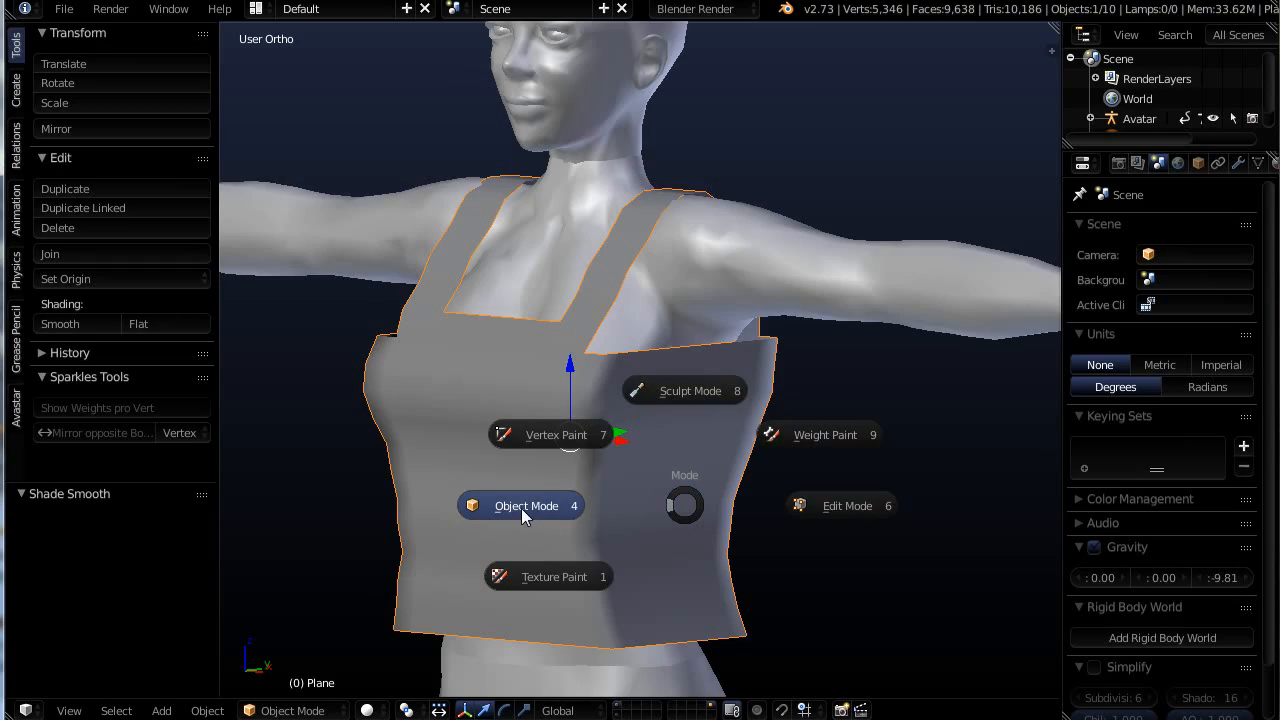
click(846, 506)
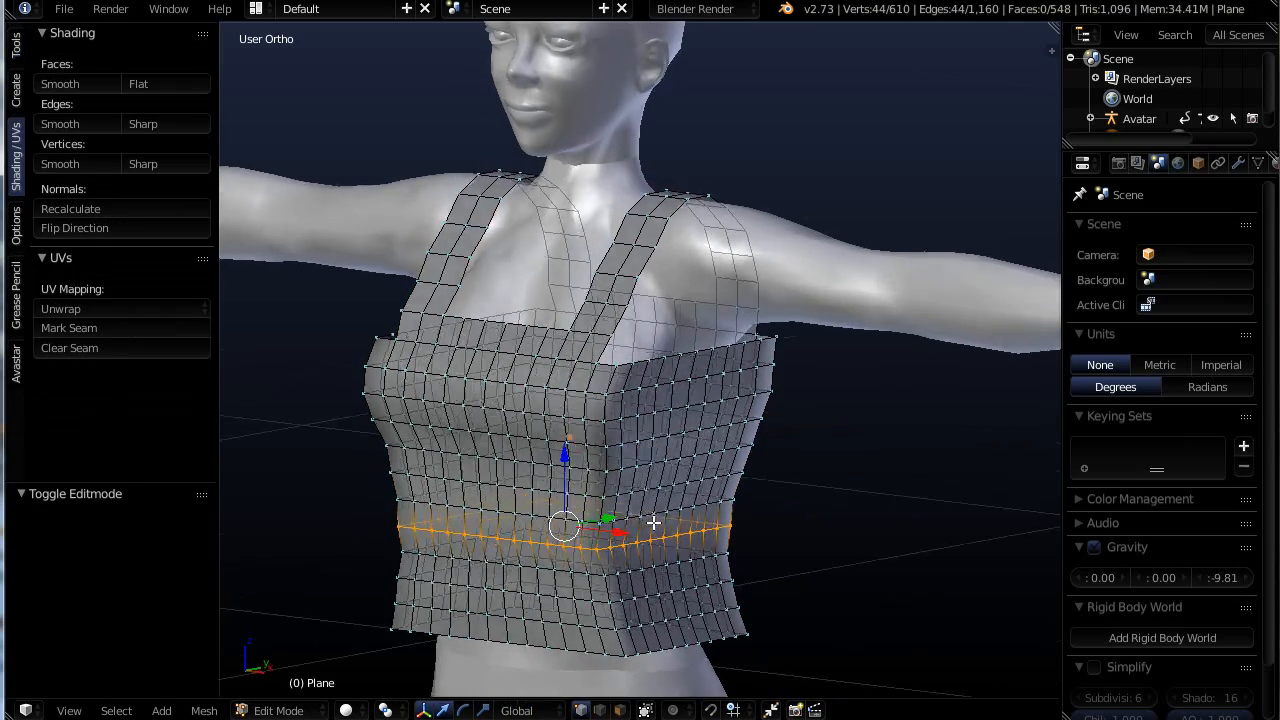
middle_drag(653, 522, 760, 508)
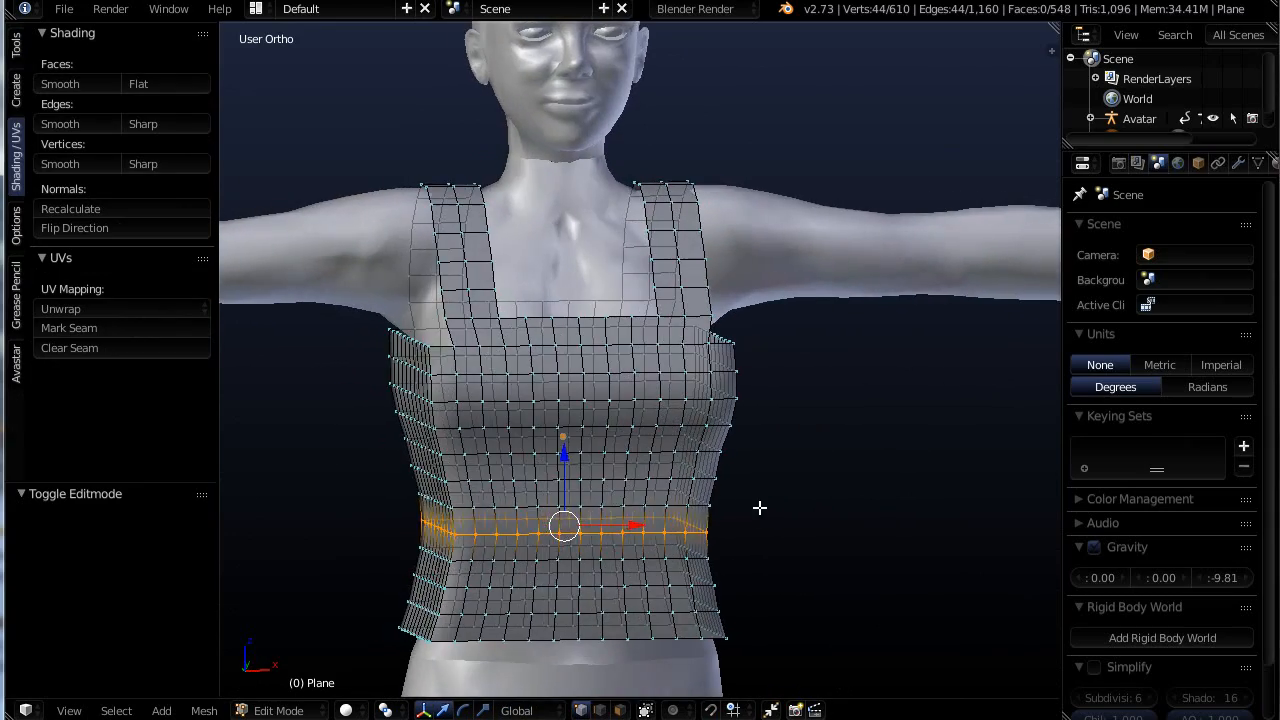
key(a)
middle_drag(809, 551, 694, 551)
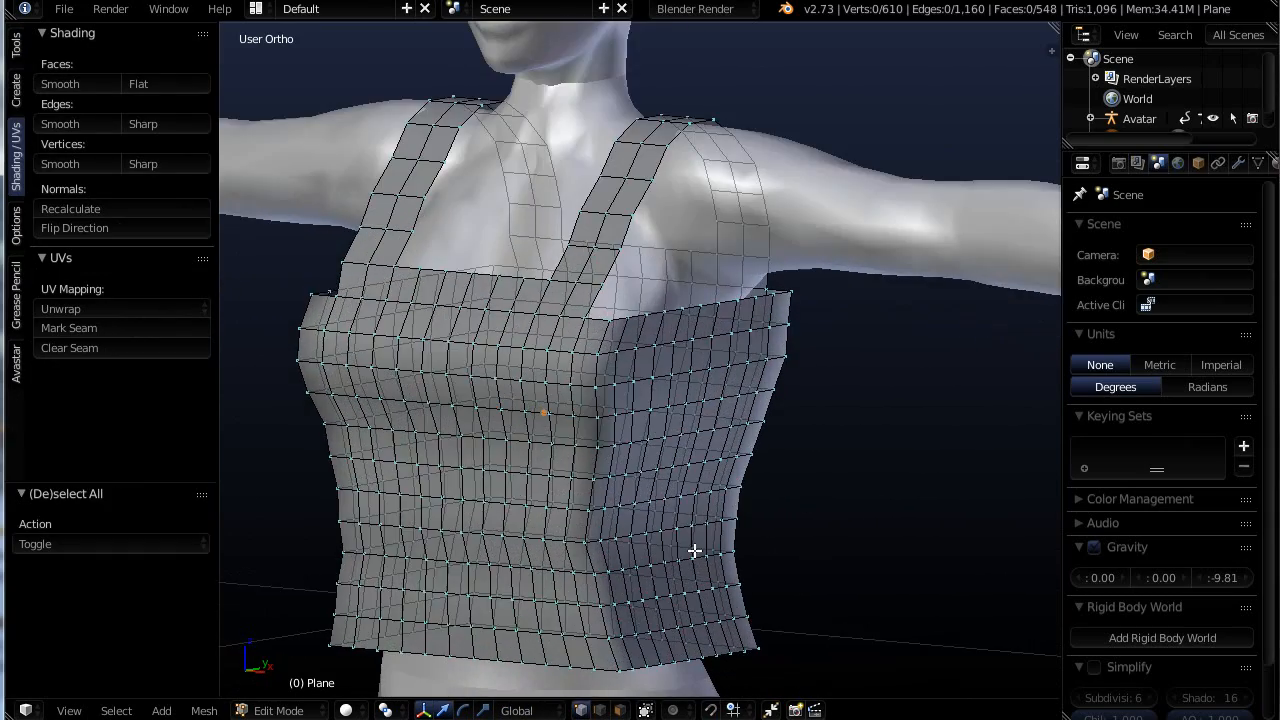
scroll(694, 551, down, 2)
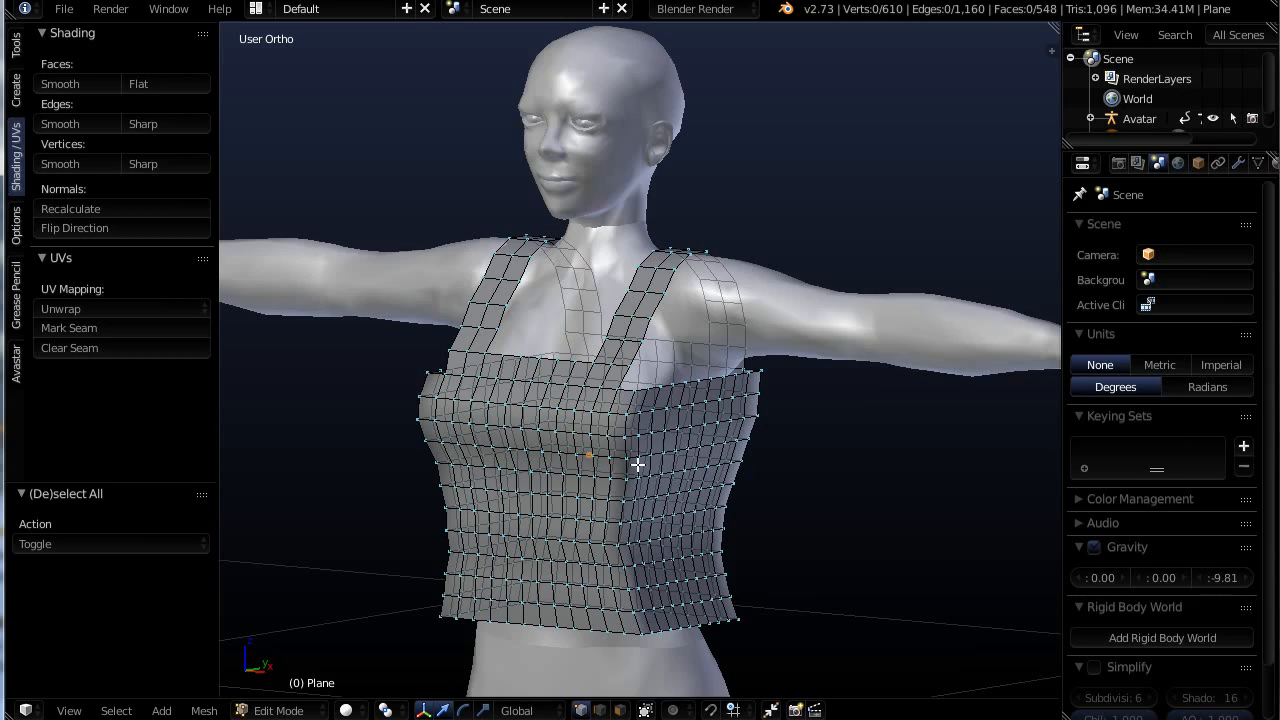
middle_drag(630, 484, 632, 405)
key(Tab)
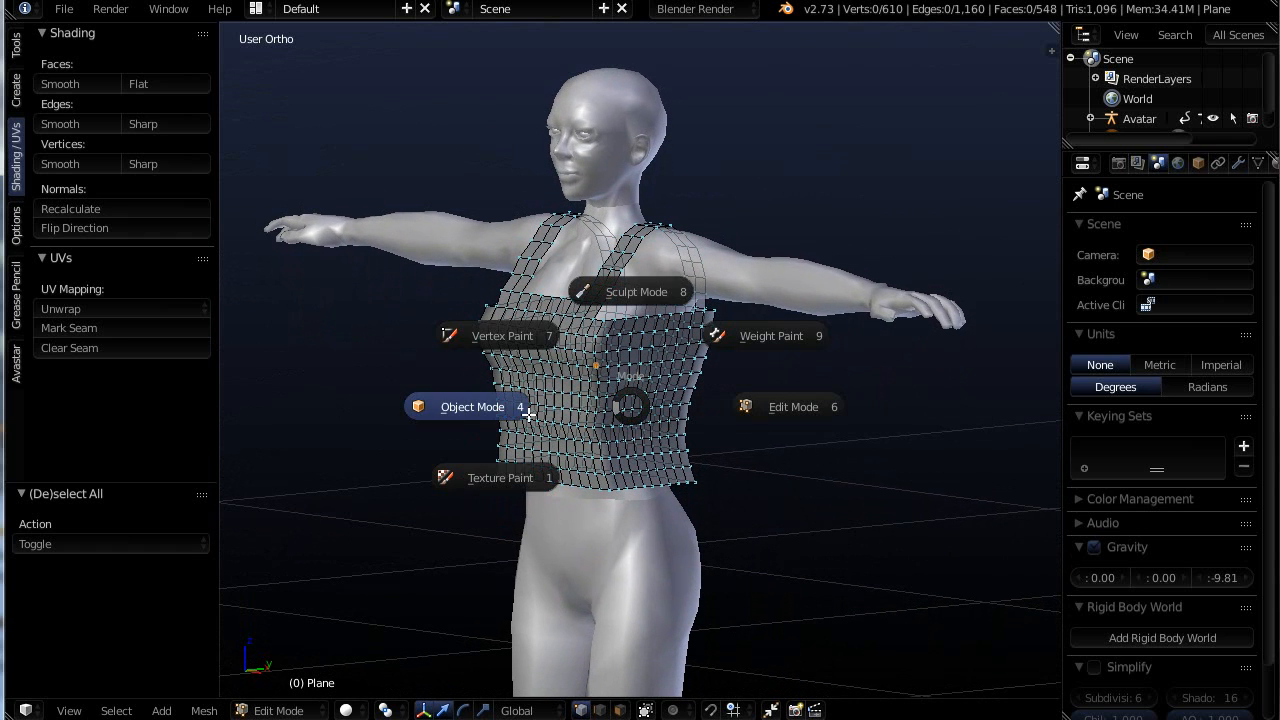
click(466, 406)
middle_drag(600, 424, 627, 426)
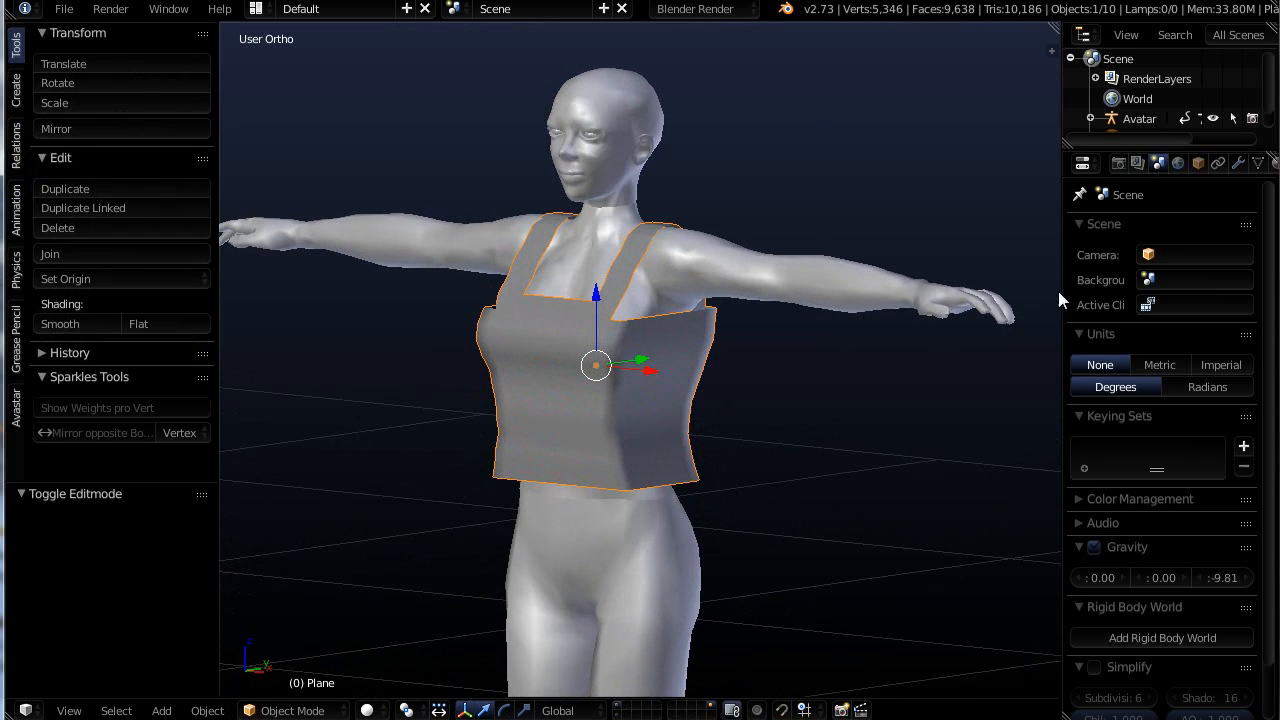
Add a Subdivision Surface modifier to the top, widening the properties area for more room
click(1238, 163)
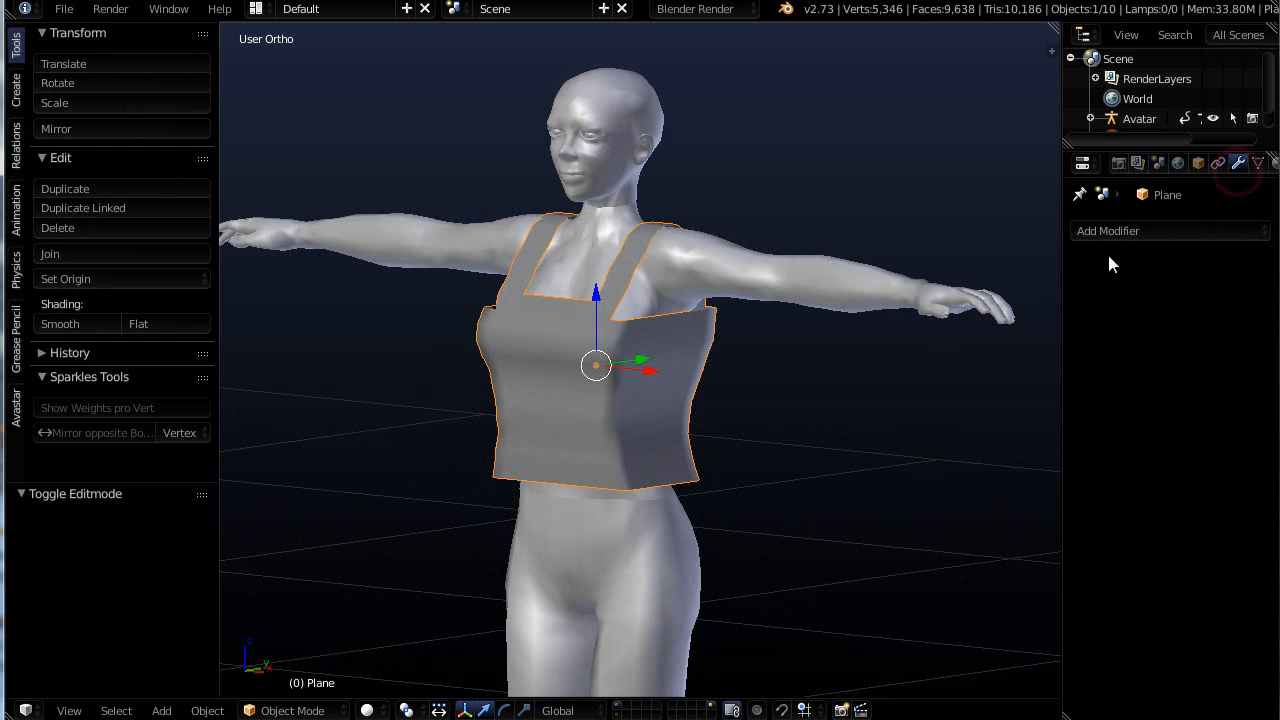
drag(1060, 287, 1003, 288)
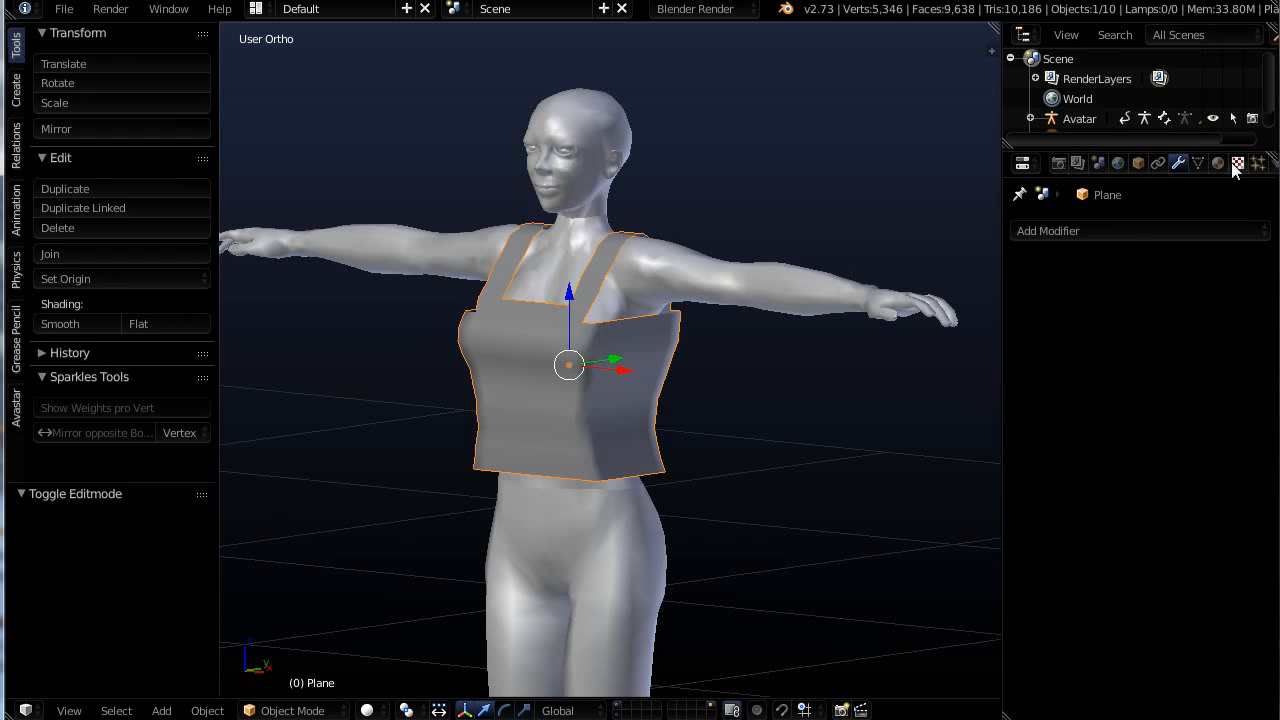
click(1040, 231)
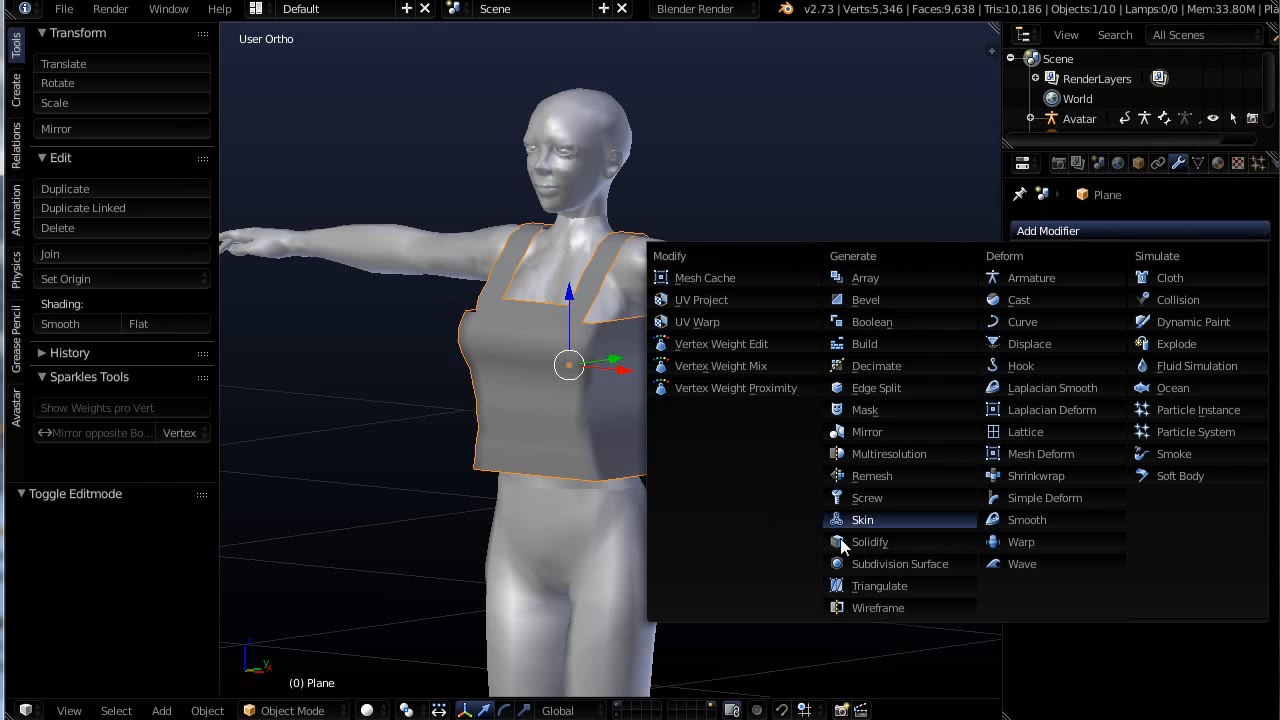
click(890, 565)
scroll(519, 402, up, 2)
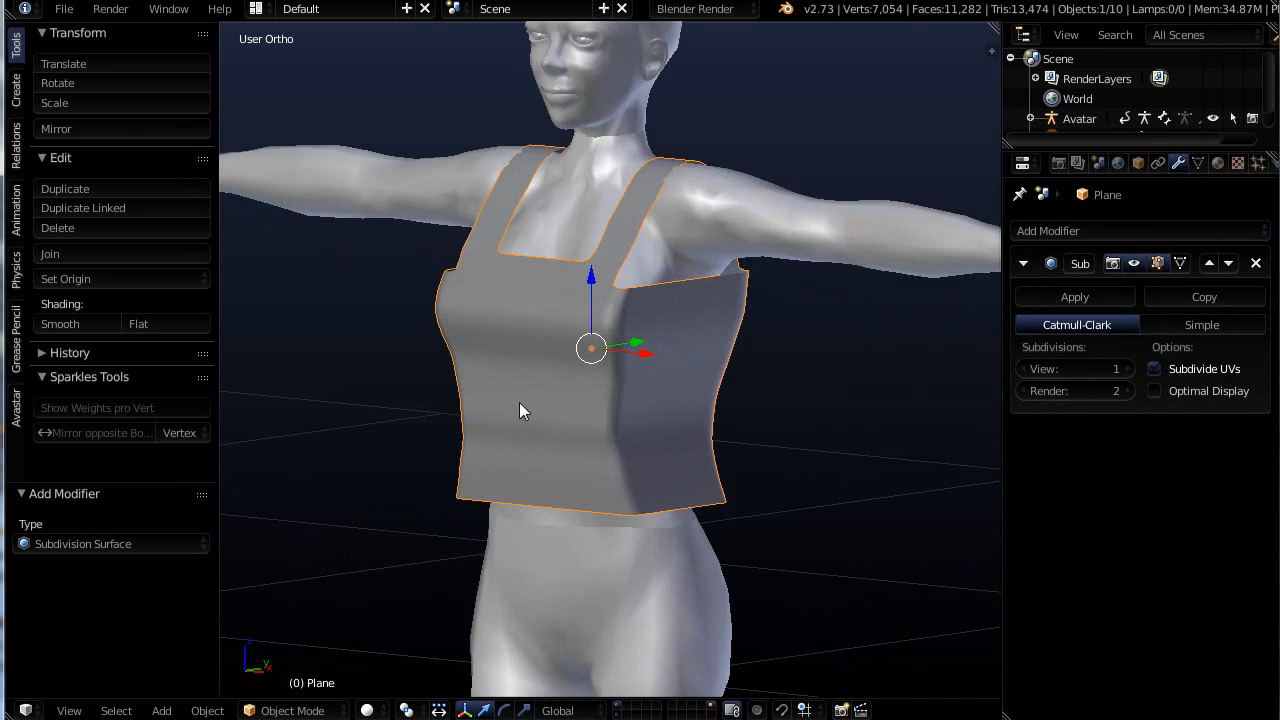
scroll(519, 402, up, 1)
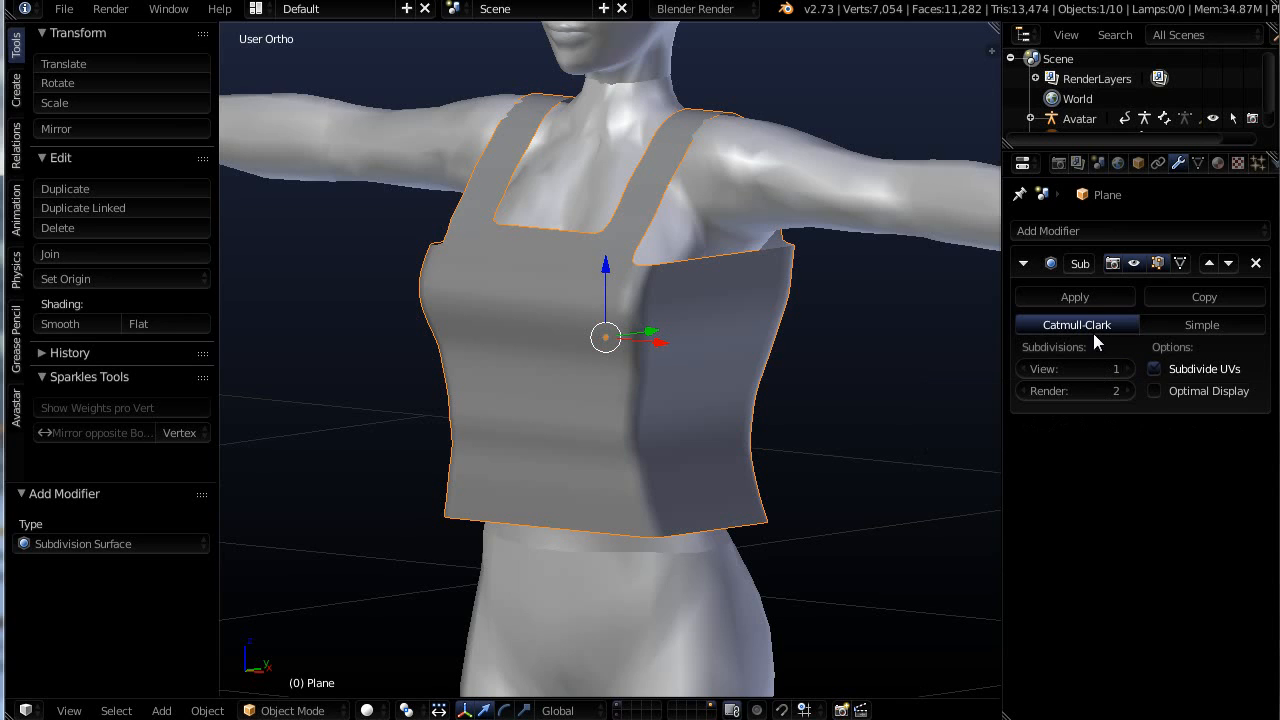
Add a Shrinkwrap modifier to the top with upperBodyMesh as the target
click(1047, 233)
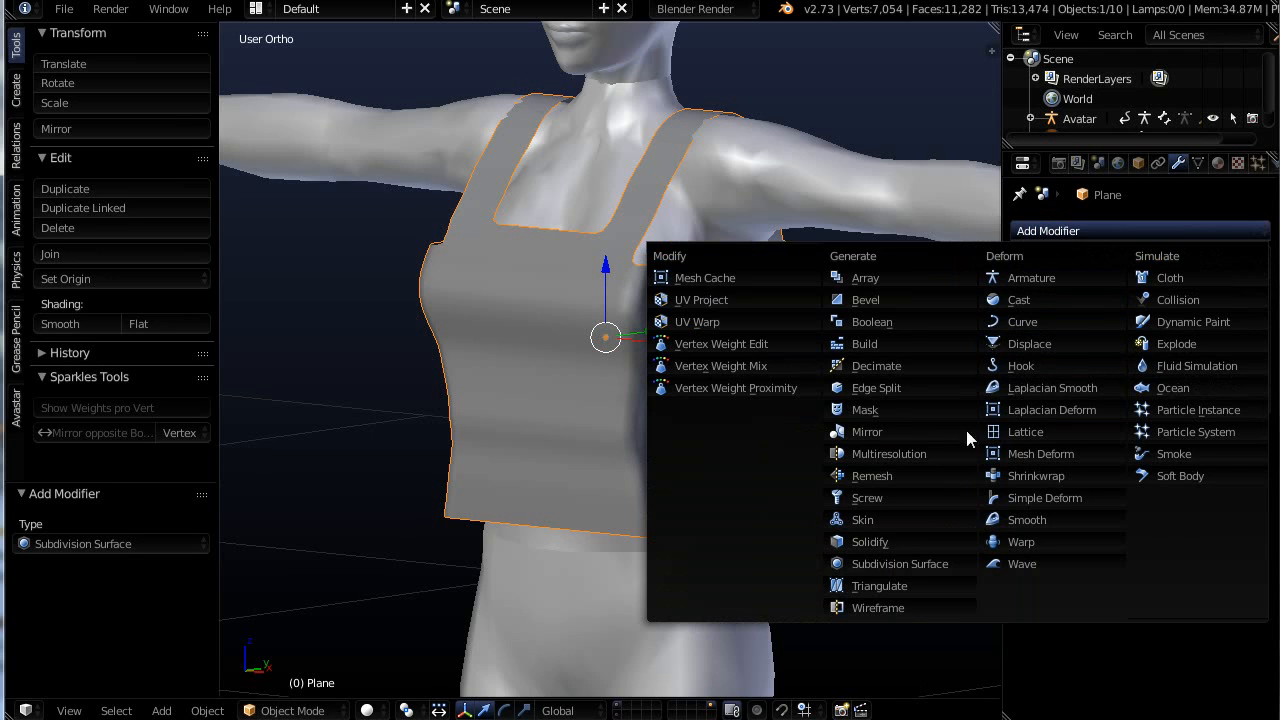
click(1030, 476)
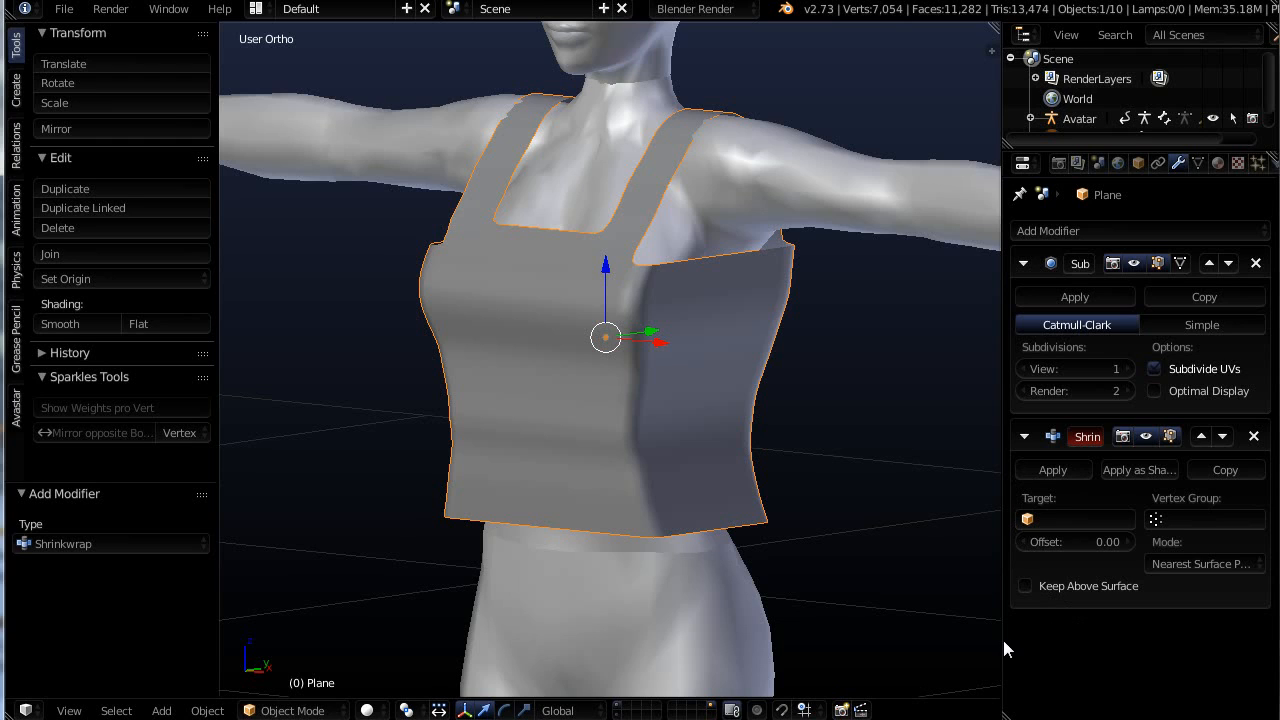
click(1055, 521)
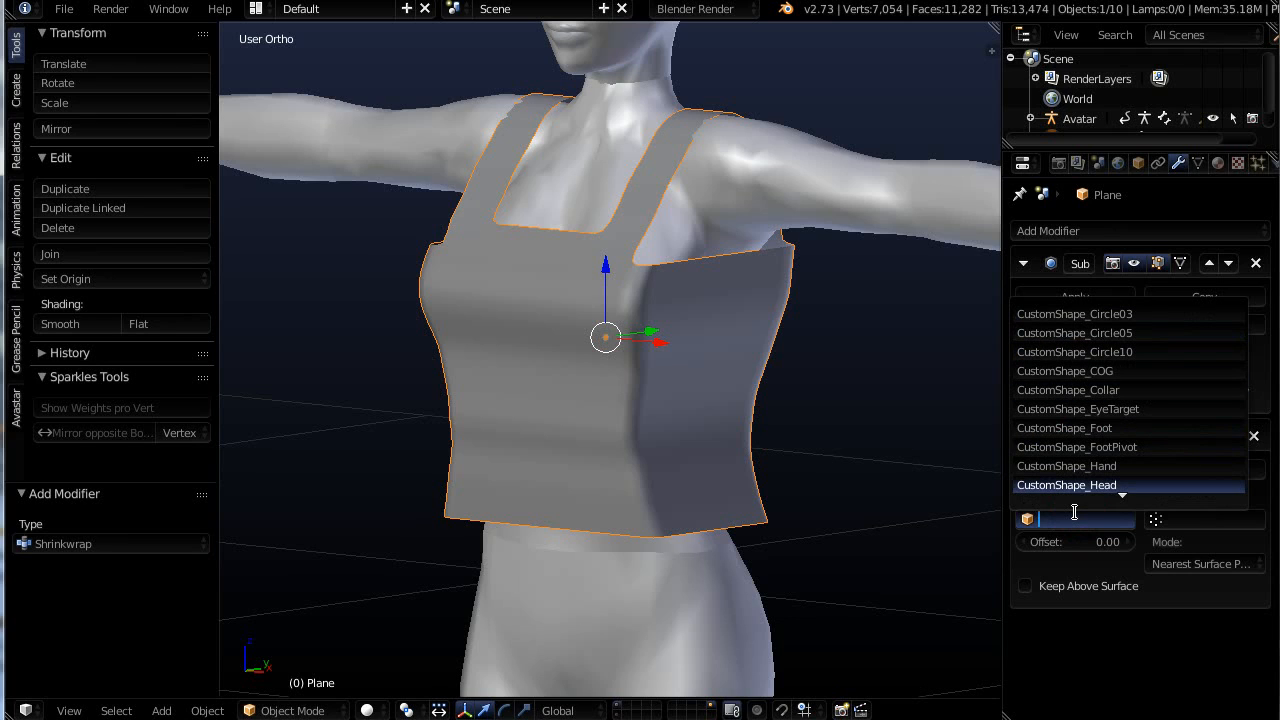
text(upper)
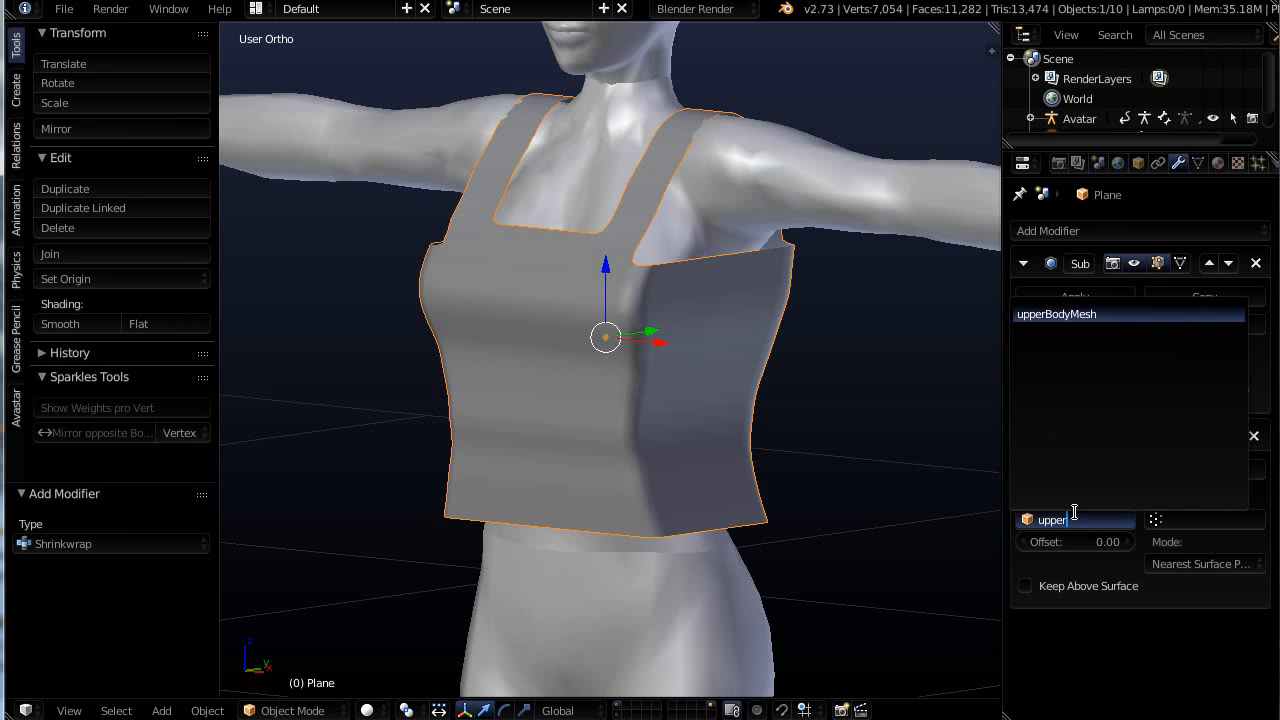
click(1073, 315)
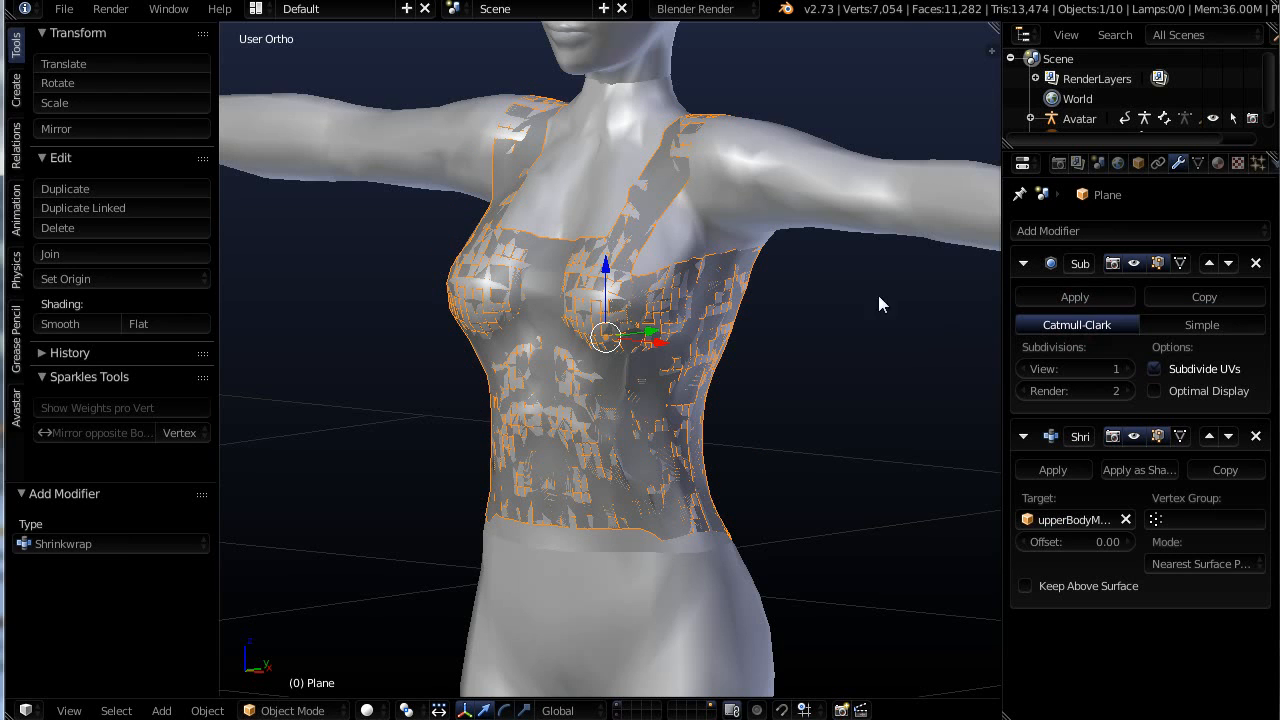
middle_drag(584, 544, 634, 478)
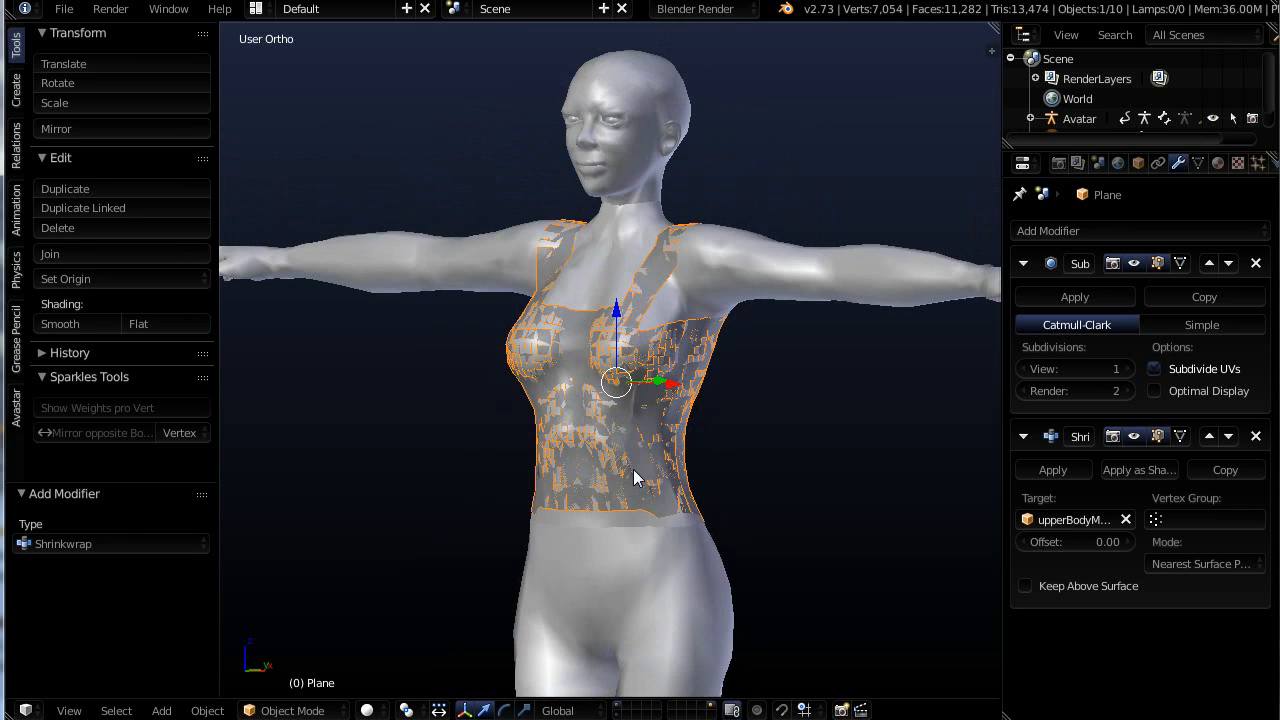
scroll(634, 478, up, 1)
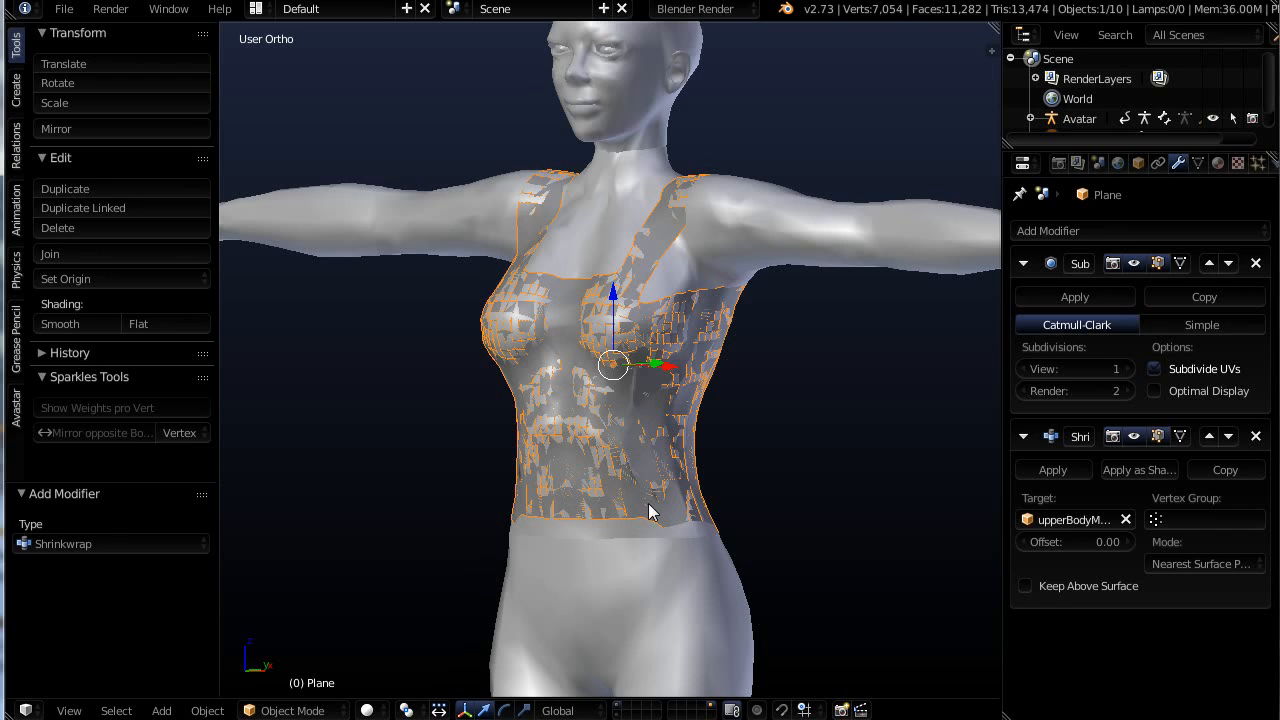
Switch the Shrinkwrap mode to Project and set upperBodyMesh as the auxiliary target
click(1208, 565)
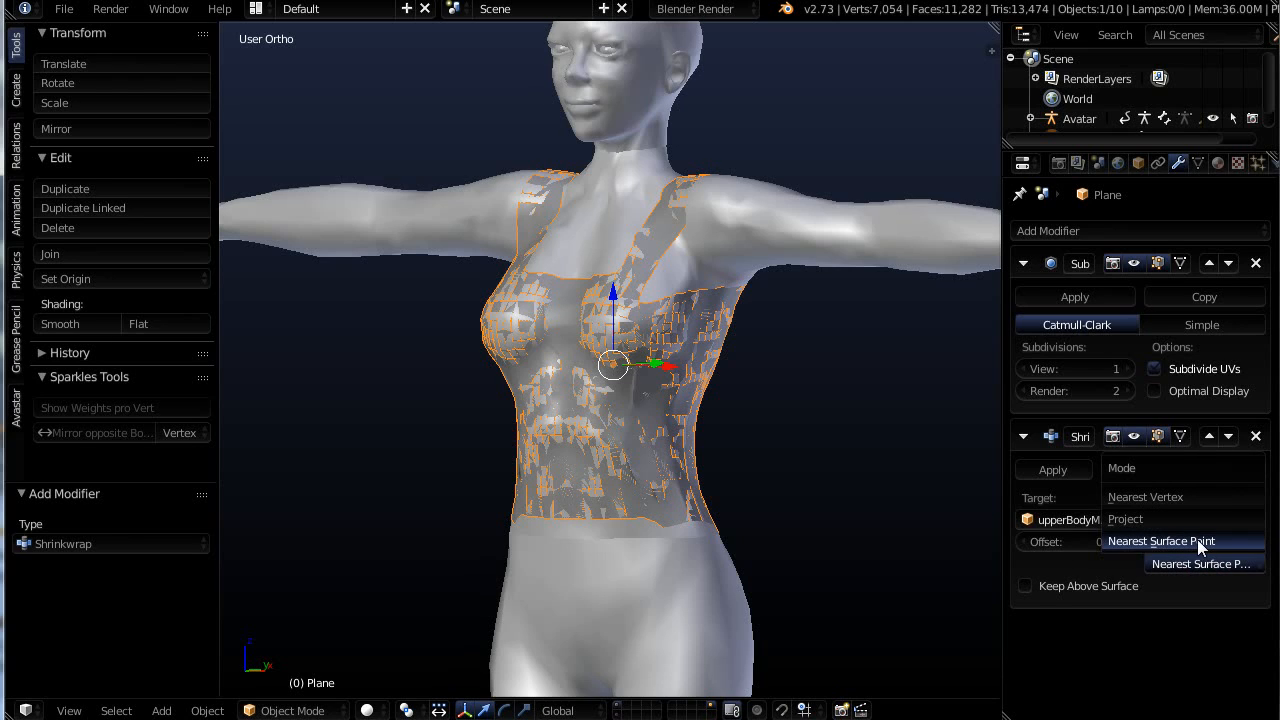
click(1127, 520)
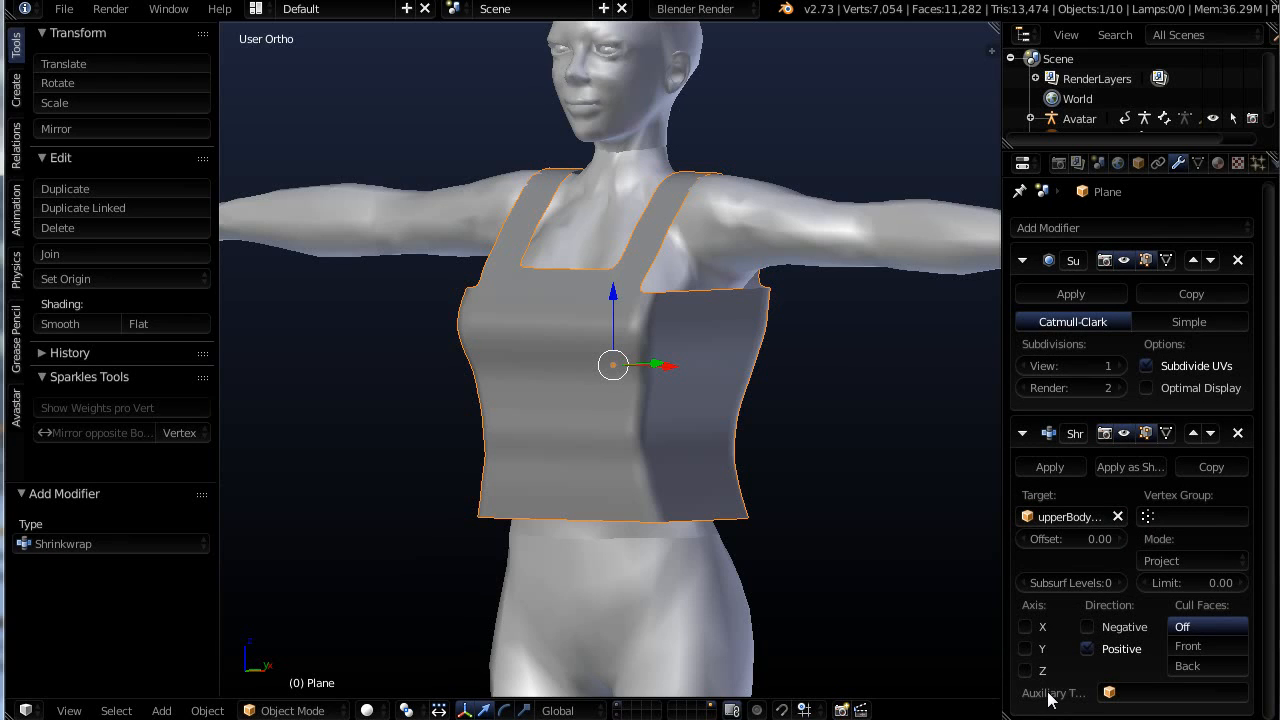
click(1133, 692)
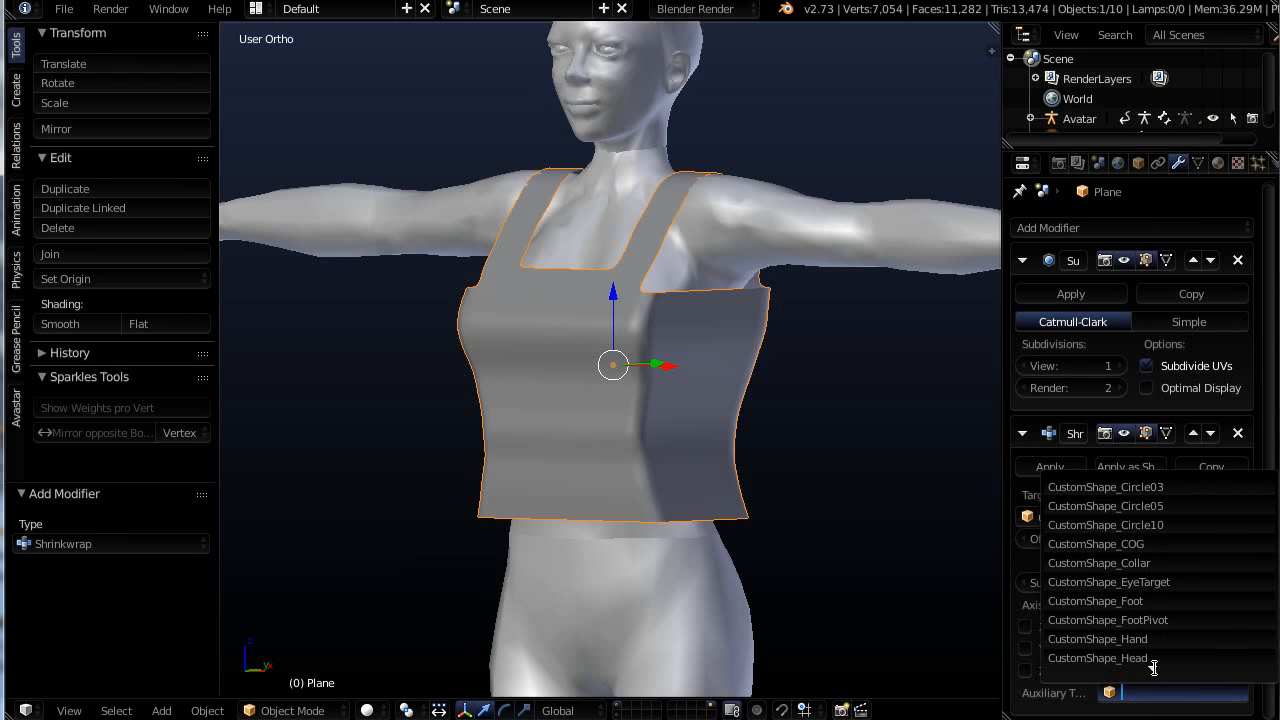
text(upp)
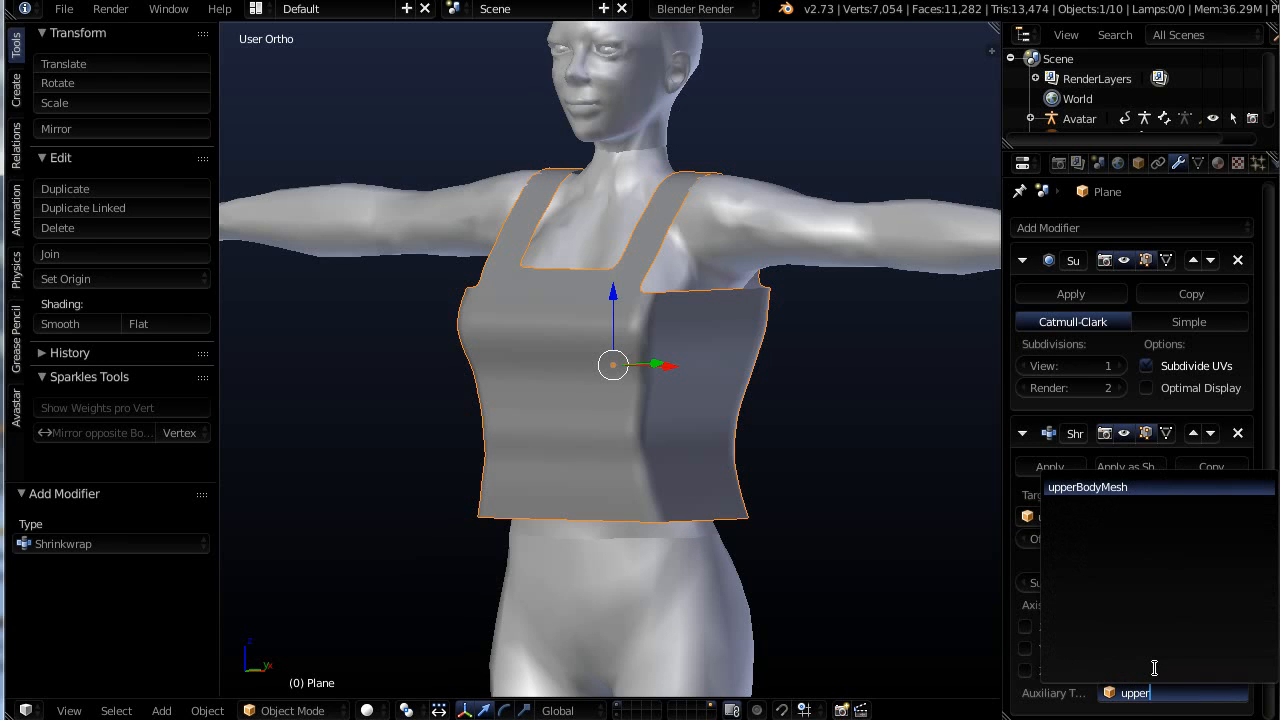
text(er)
key(Return)
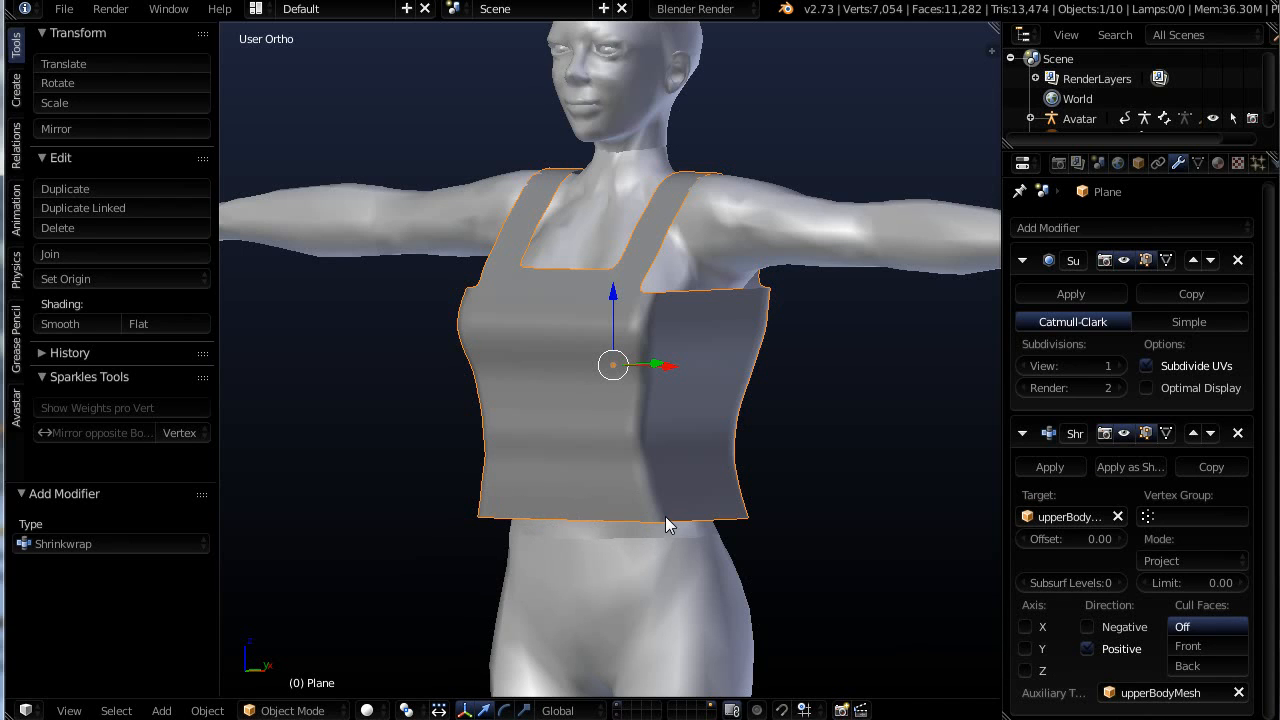
middle_drag(689, 600, 790, 658)
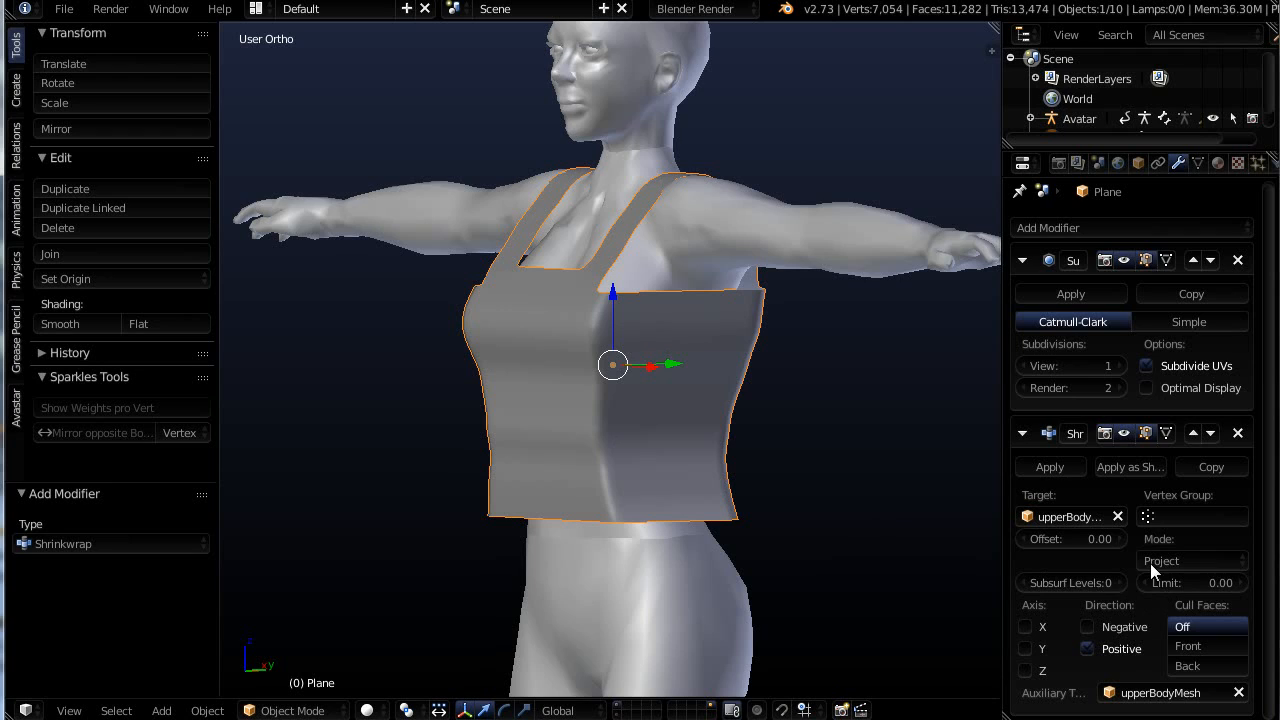
Enable the Negative projection direction alongside Positive in the Shrinkwrap modifier and check the fit around the torso
click(1085, 625)
middle_drag(592, 500, 565, 492)
middle_drag(611, 614, 565, 540)
scroll(565, 530, up, 2)
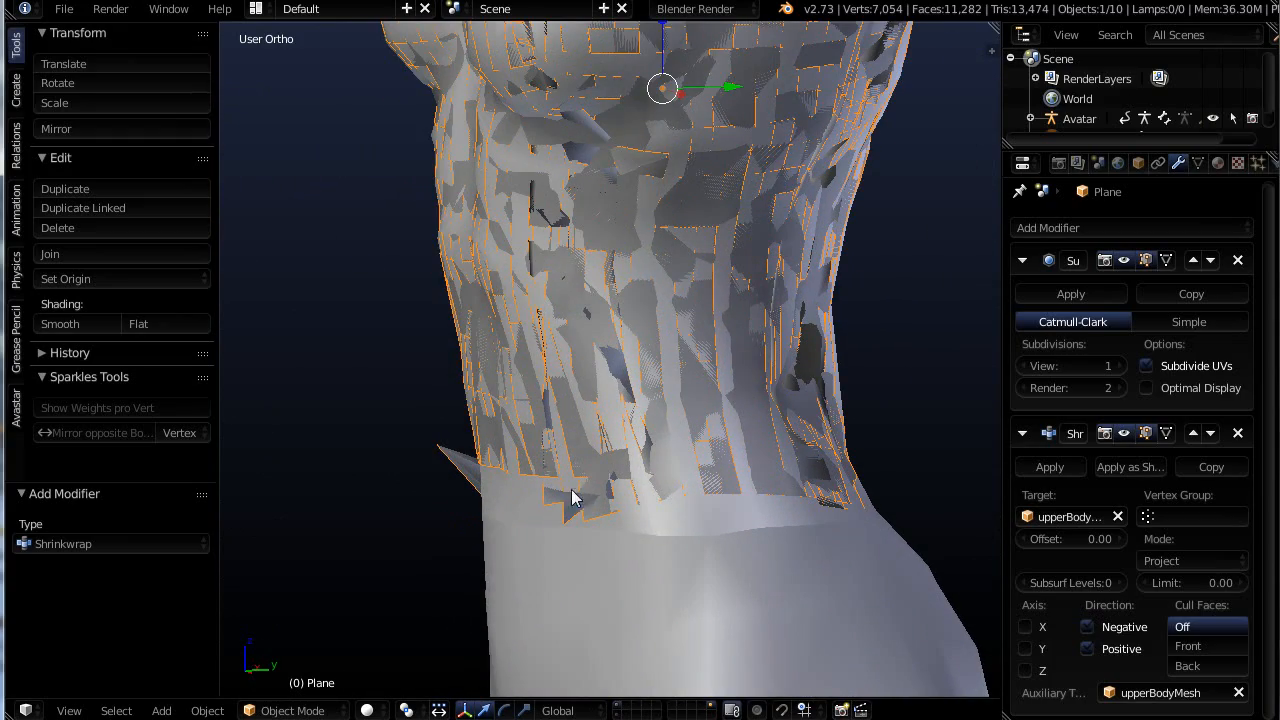
middle_drag(461, 466, 657, 300)
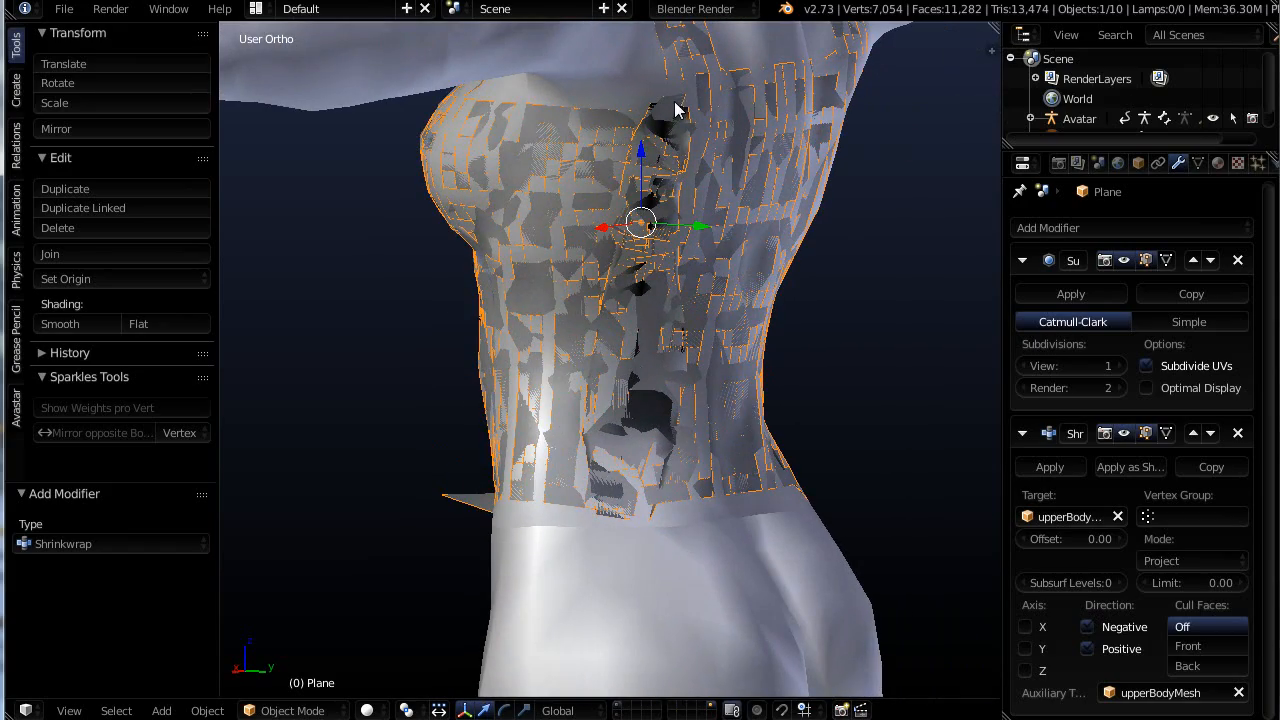
middle_drag(694, 566, 590, 420)
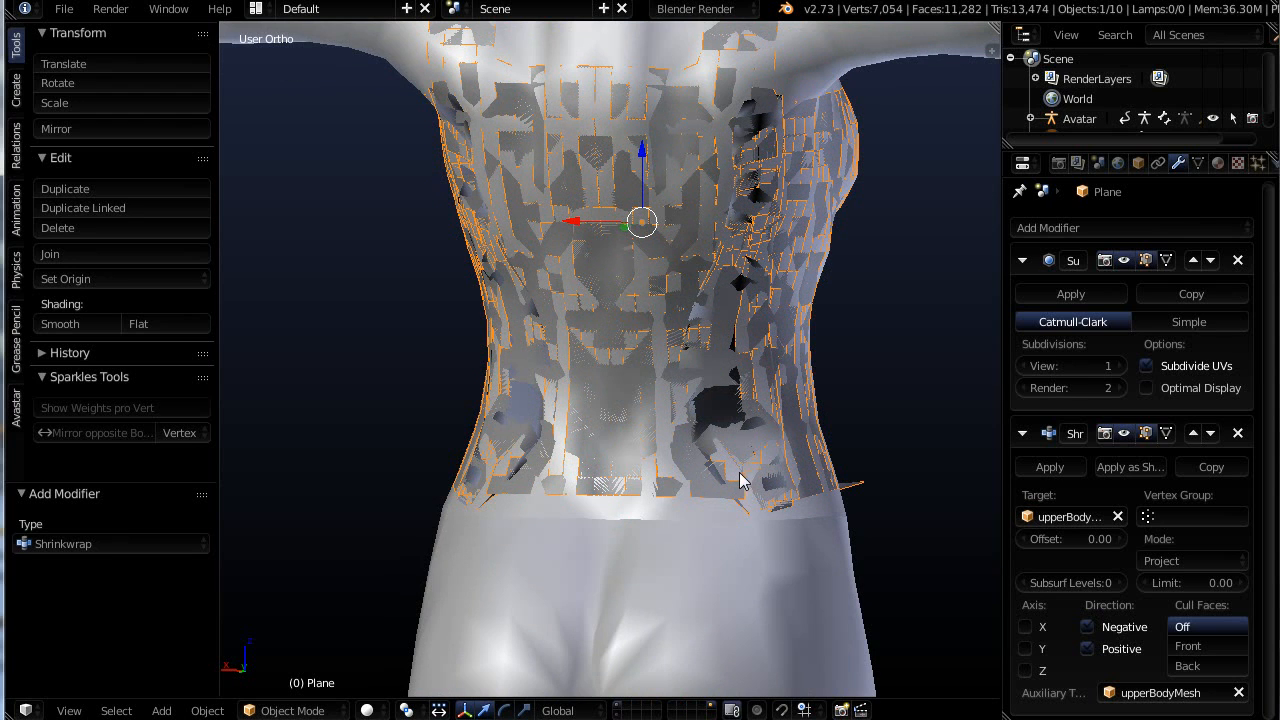
middle_drag(745, 475, 873, 483)
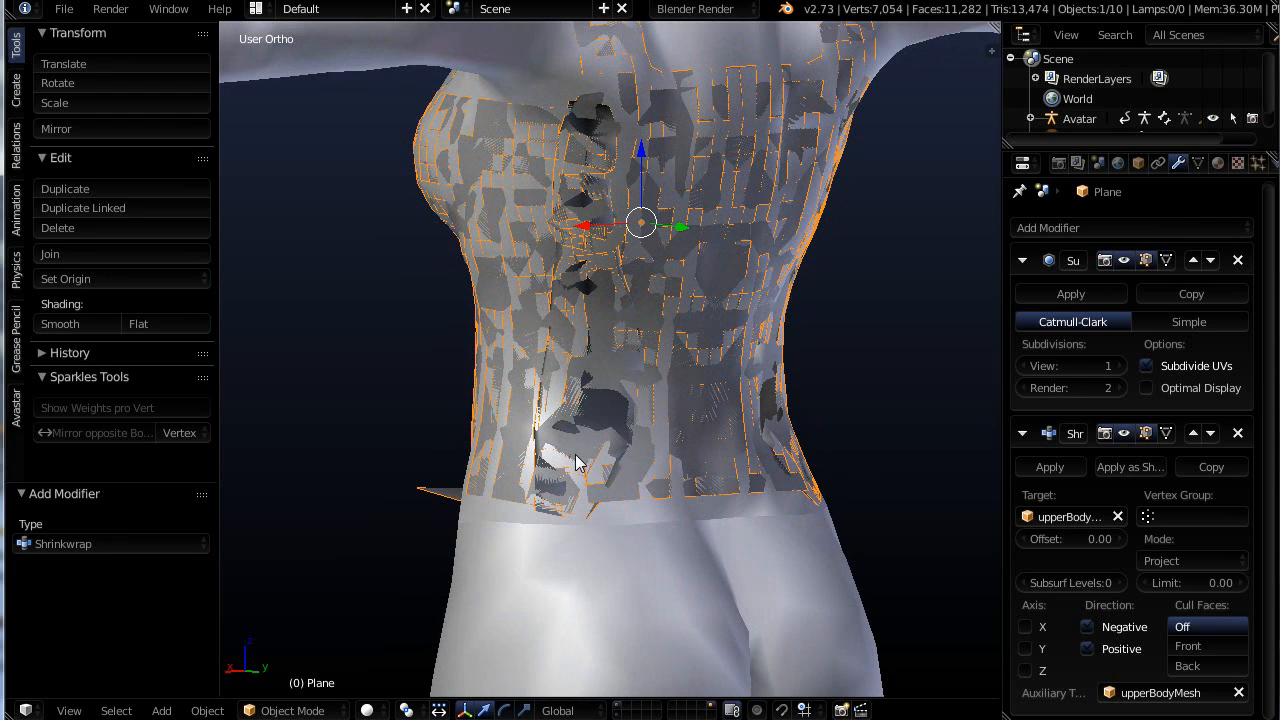
middle_drag(586, 526, 739, 531)
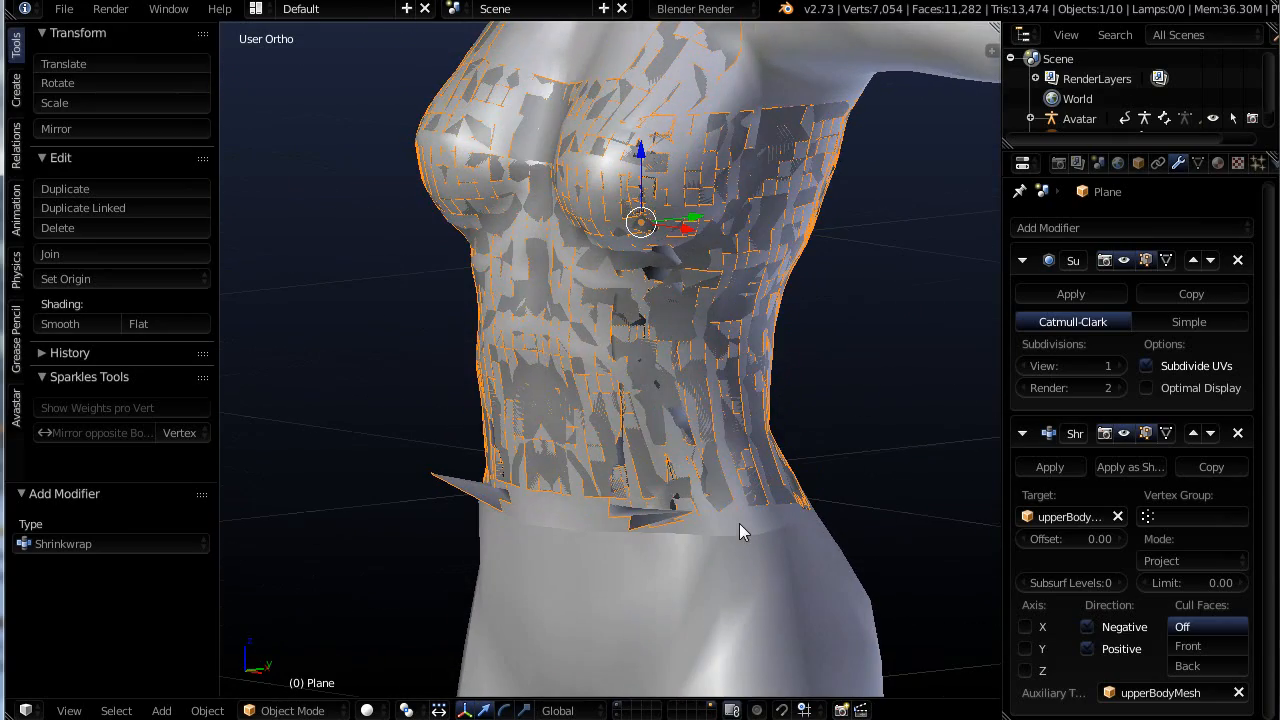
scroll(694, 329, up, 4)
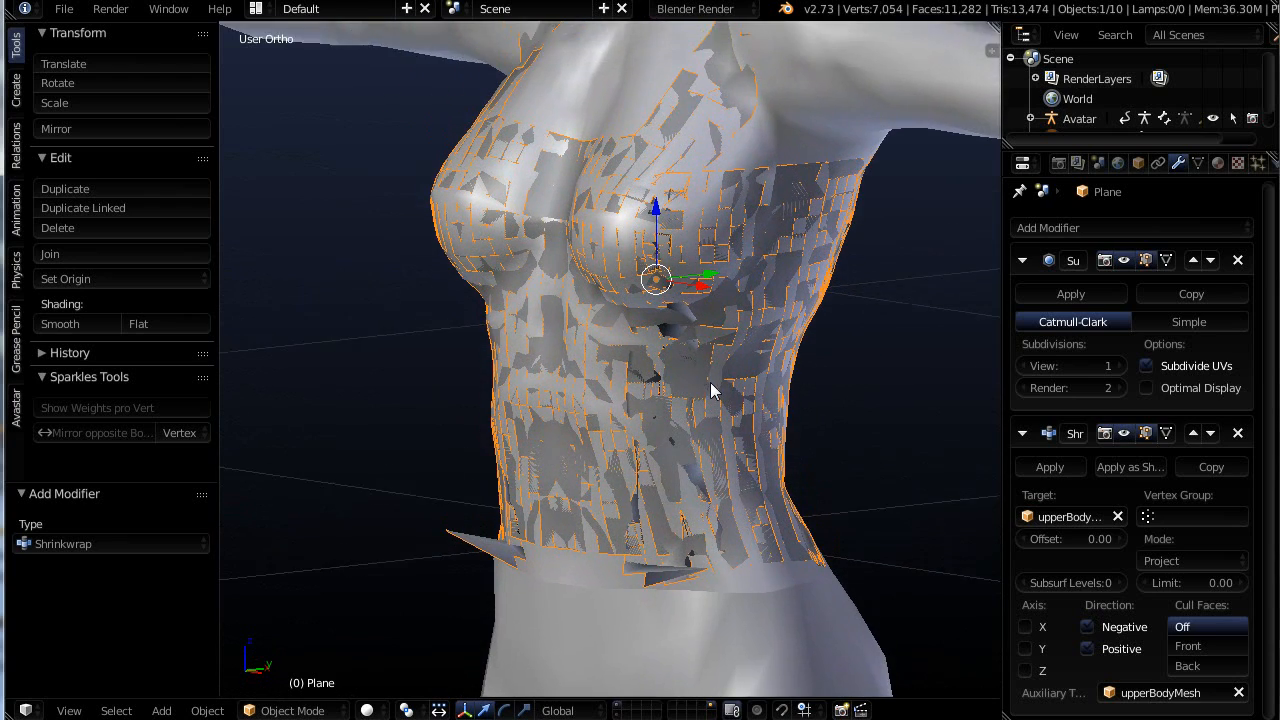
Set the Shrinkwrap offset to 0.01 and check the top's side seams from several angles
shift+middle_drag(675, 354, 652, 394)
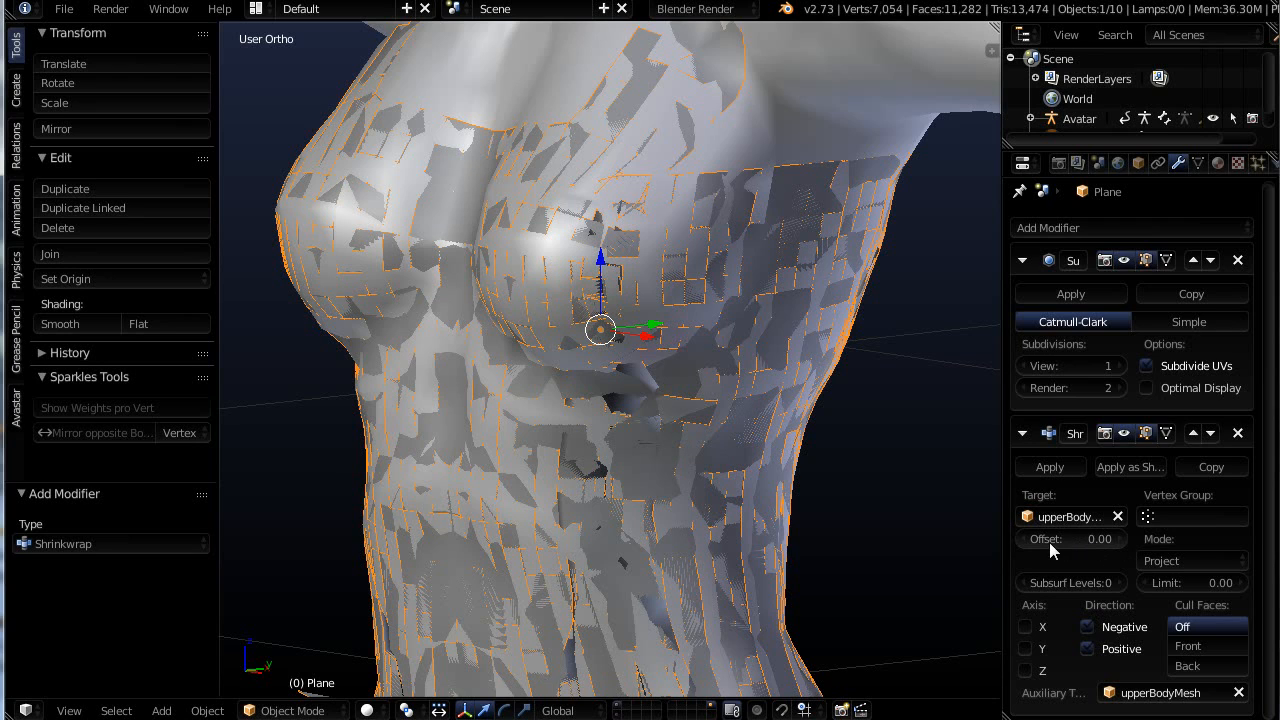
click(1118, 538)
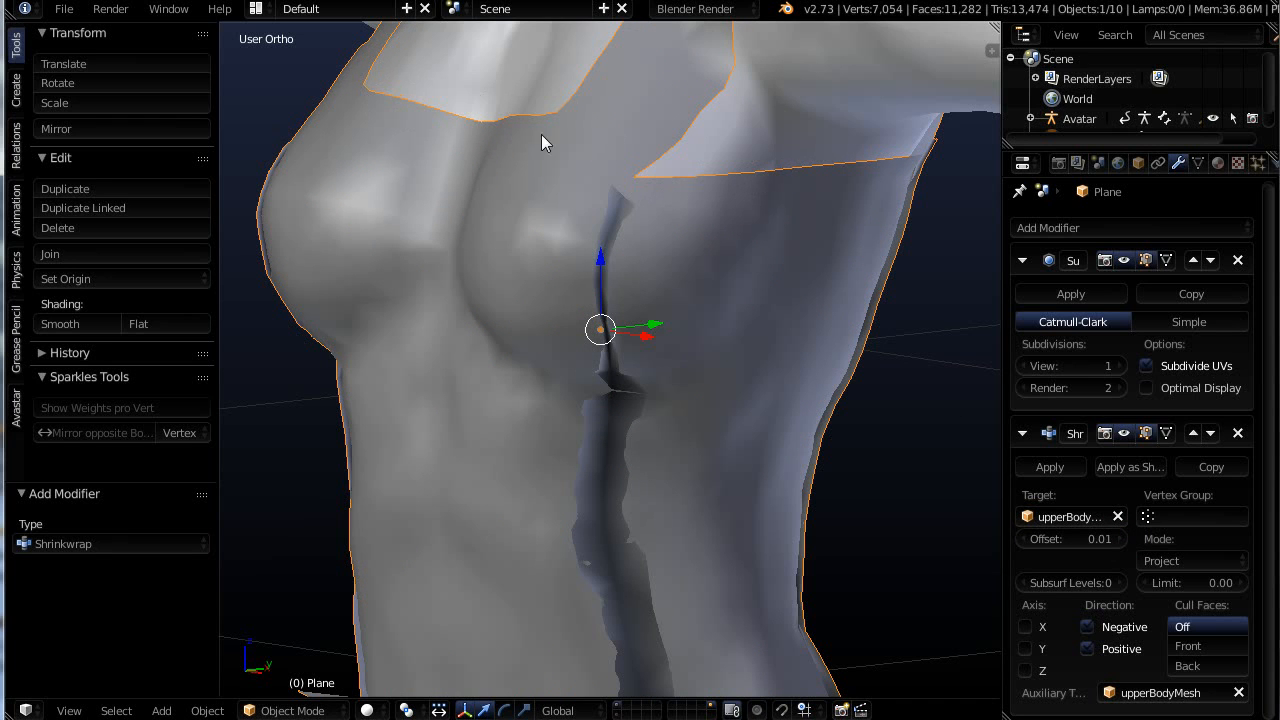
scroll(632, 228, down, 4)
middle_drag(632, 228, 788, 273)
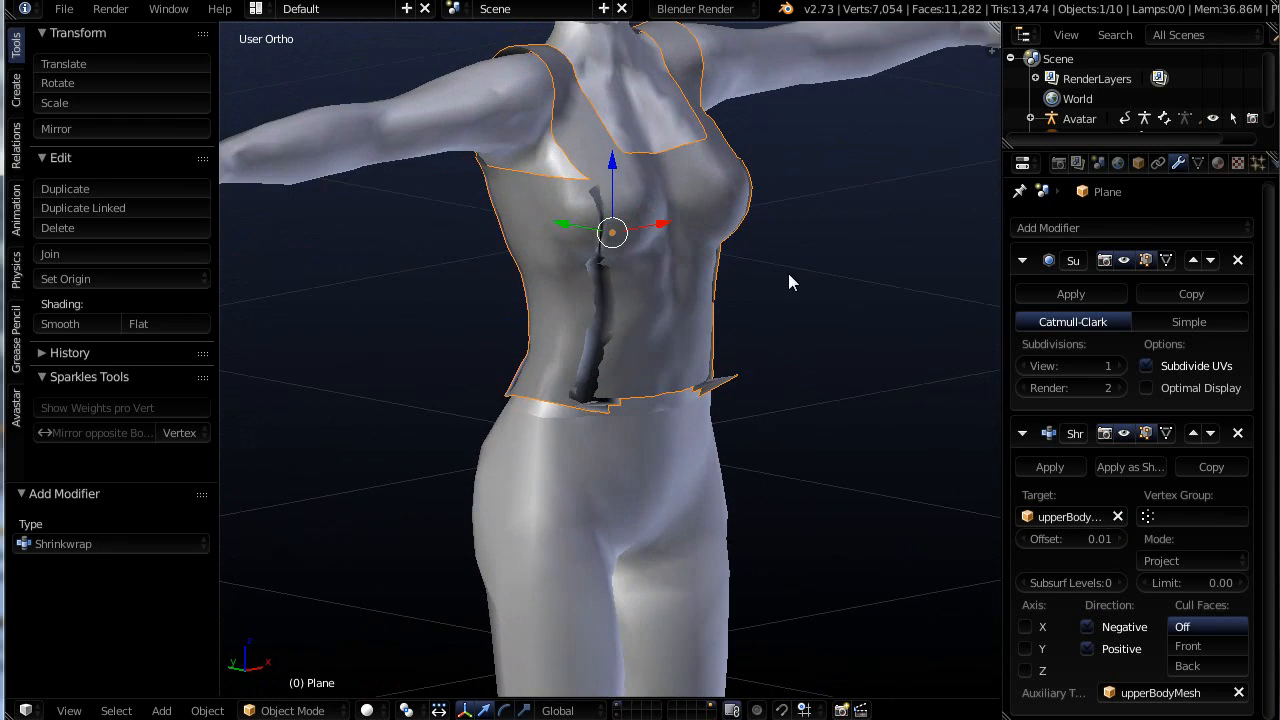
middle_drag(683, 241, 337, 229)
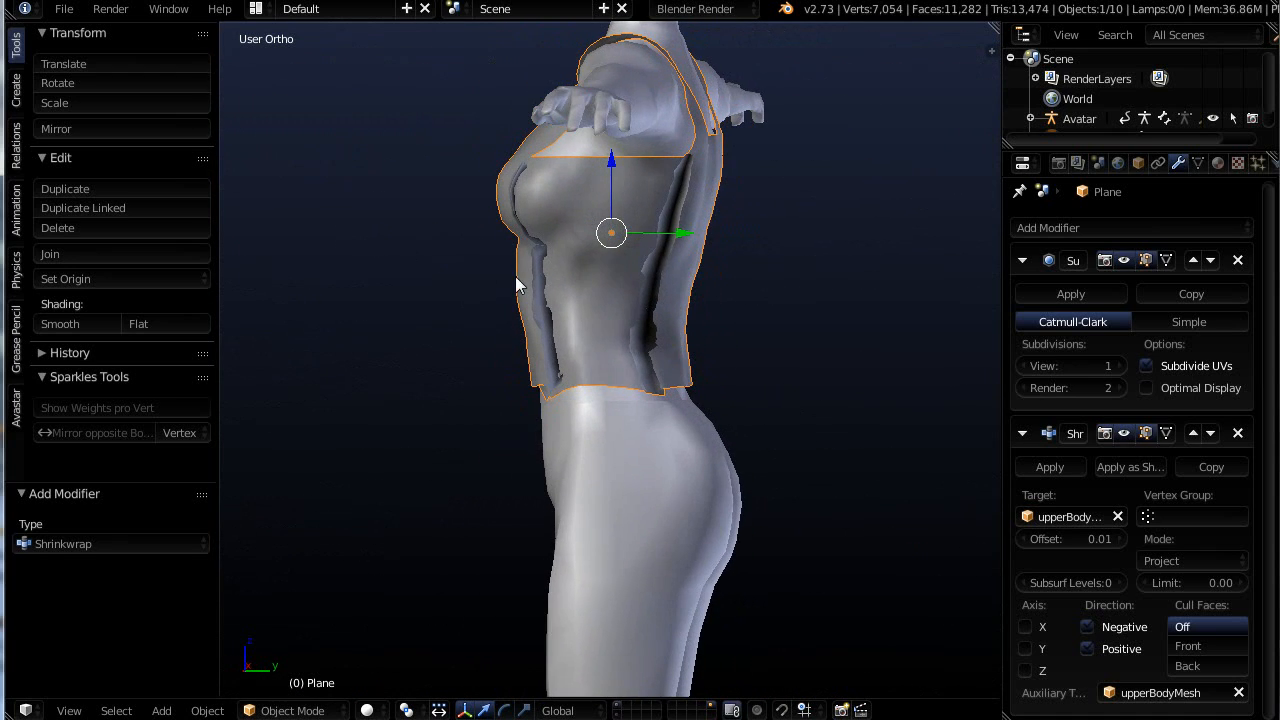
Enter Edit Mode on the top and show the Shrinkwrap result on the editing cage
middle_drag(515, 276, 904, 341)
scroll(744, 352, up, 3)
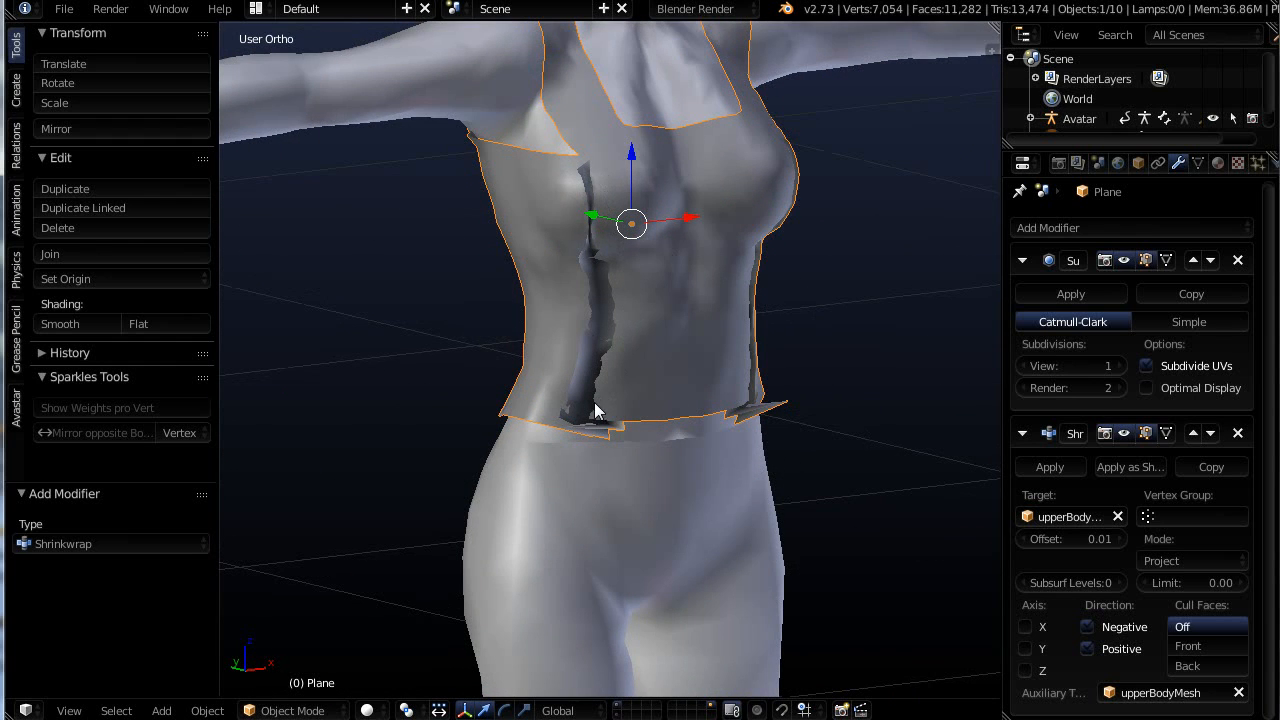
middle_drag(594, 410, 657, 214)
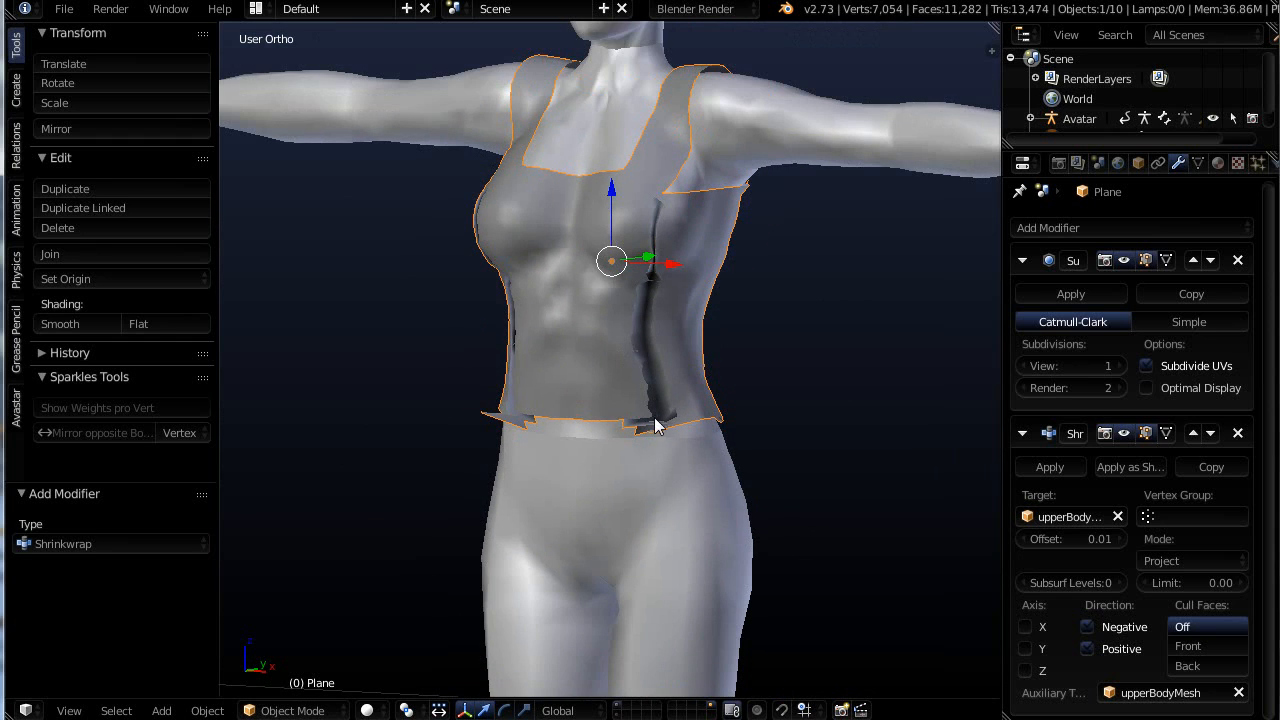
middle_drag(655, 426, 643, 354)
scroll(633, 336, up, 2)
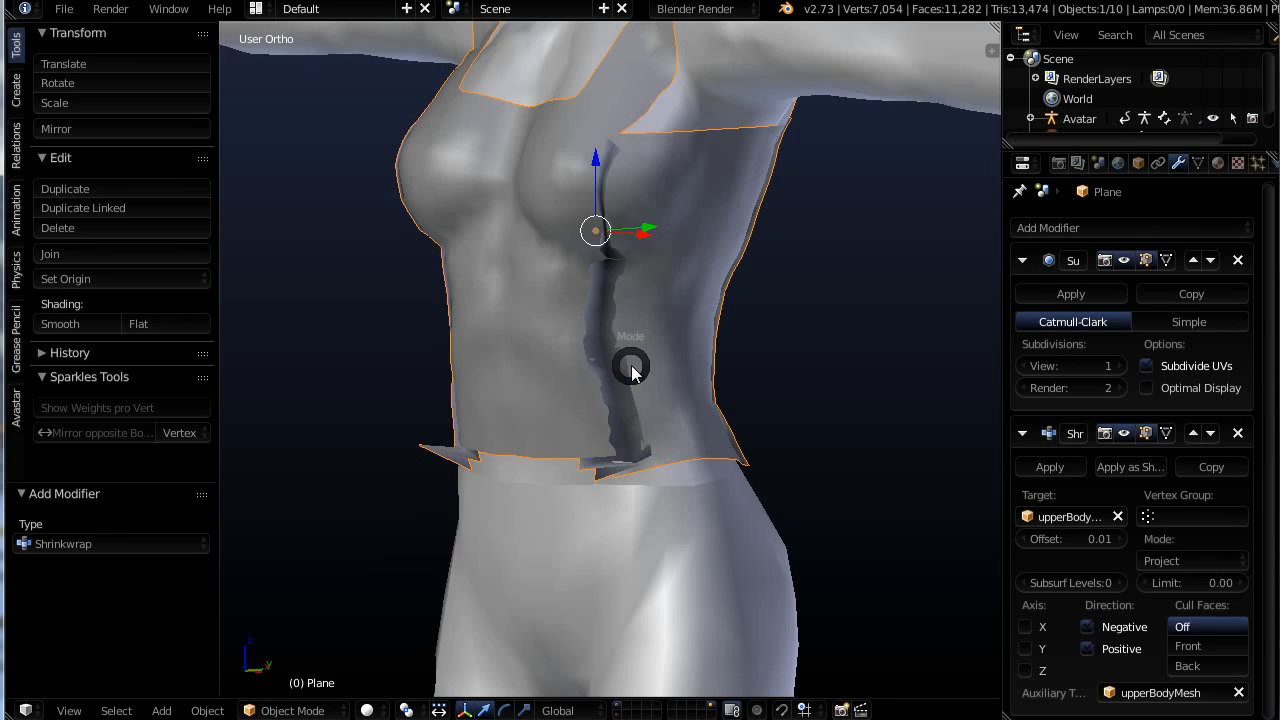
key(Tab)
click(777, 369)
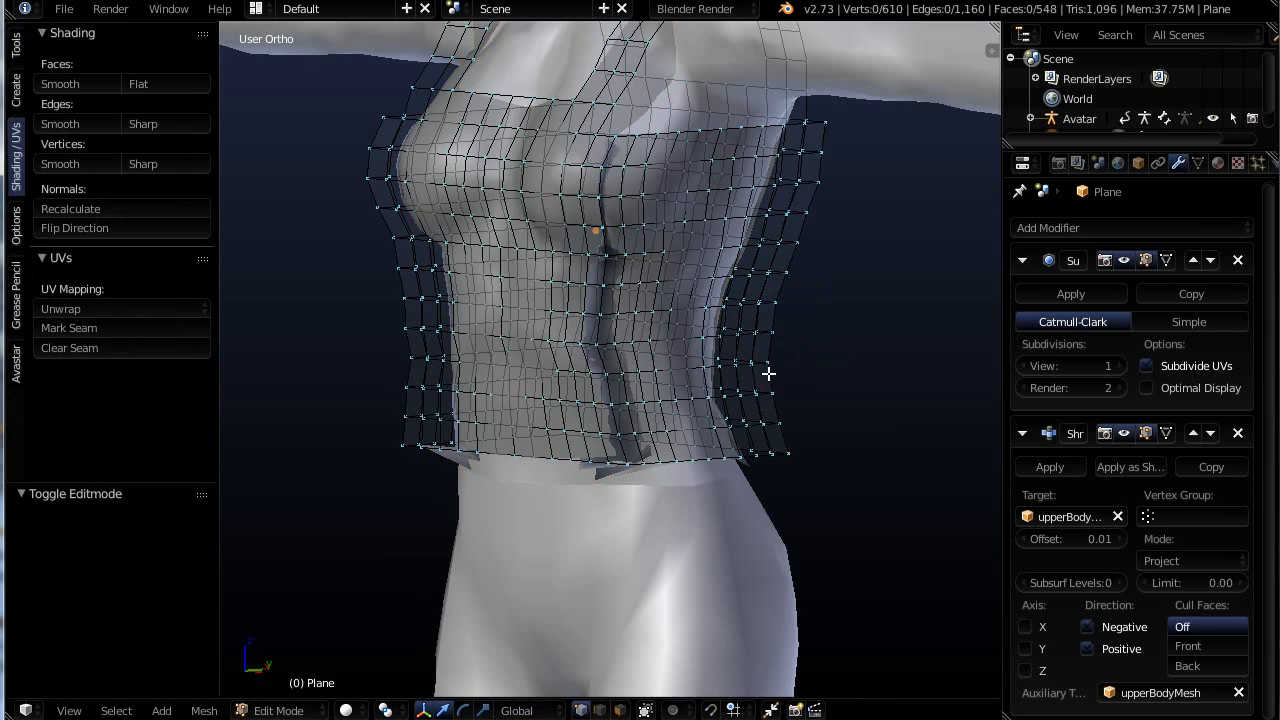
middle_drag(768, 373, 813, 401)
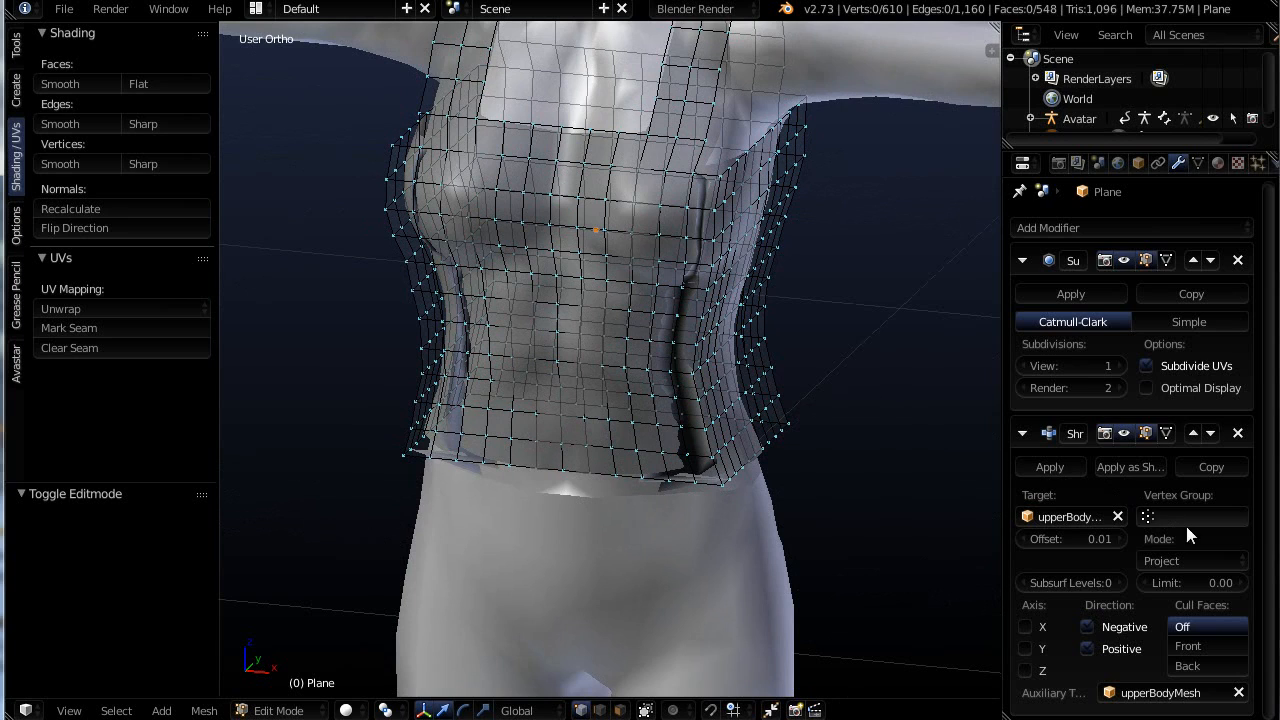
click(1167, 433)
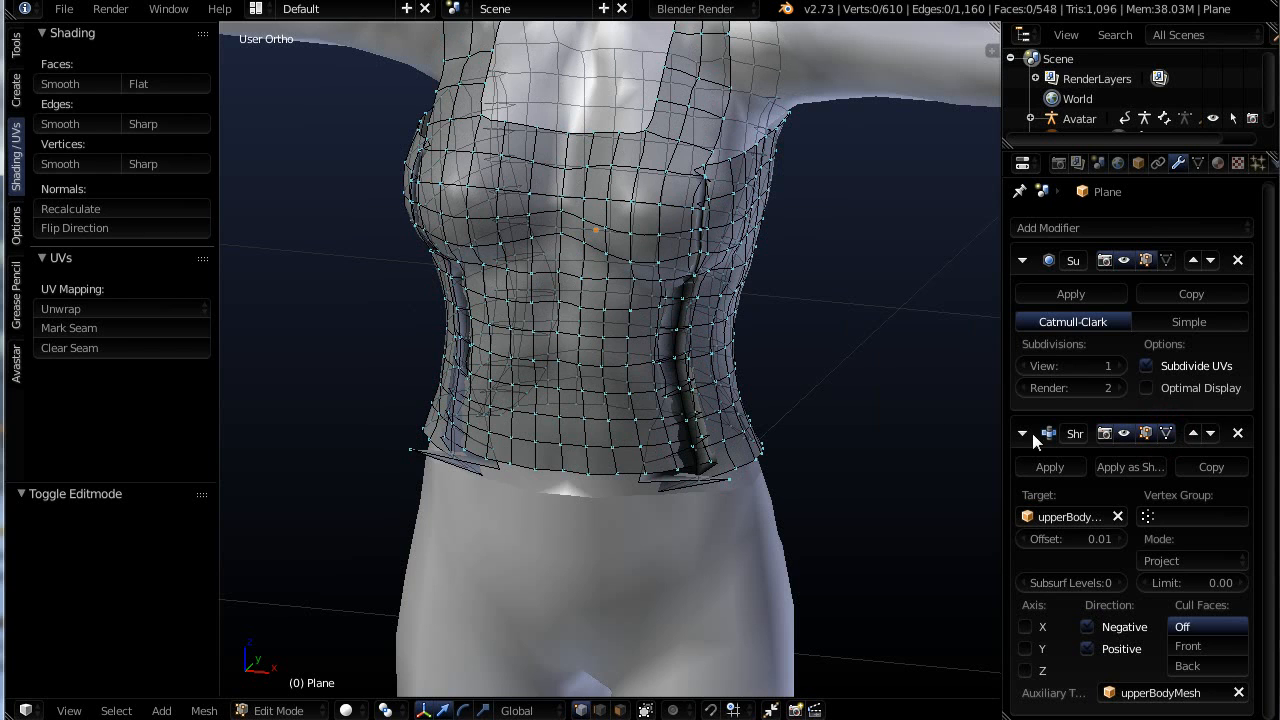
Examine the folded geometry along the side seam on the avatar's left, from the bust to the hem
middle_drag(713, 437, 678, 413)
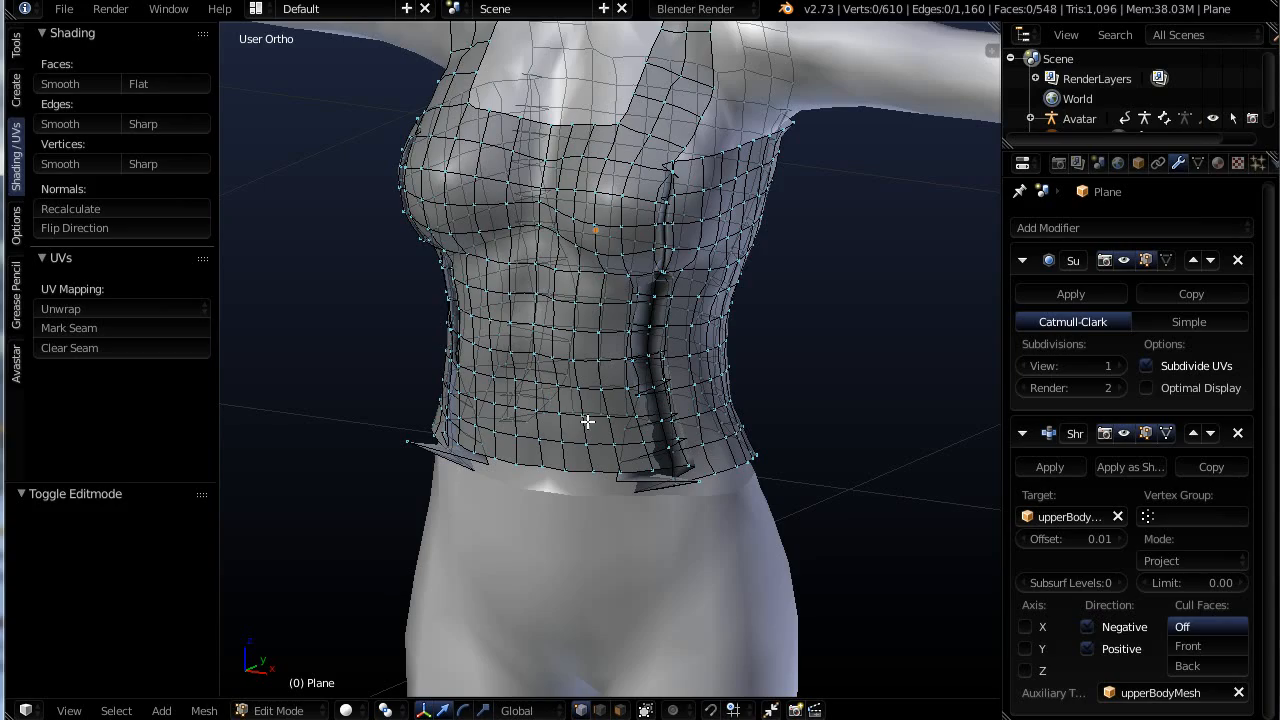
middle_drag(703, 514, 671, 466)
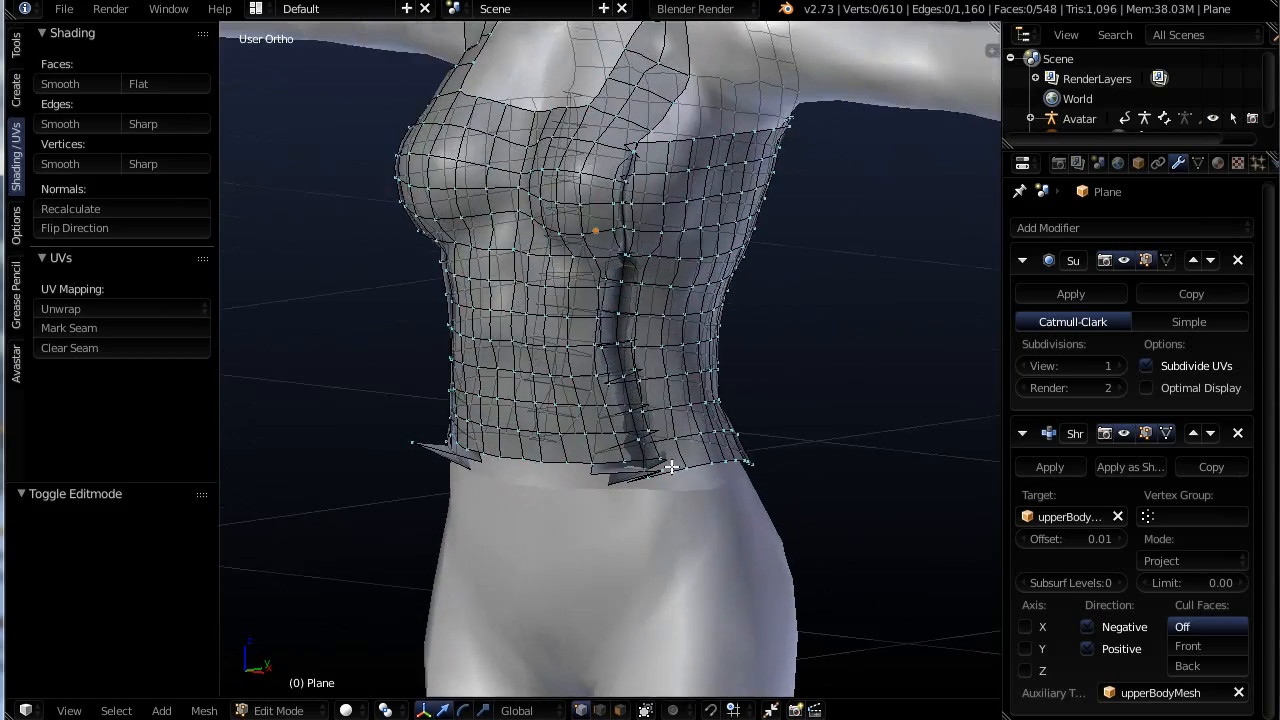
scroll(641, 409, up, 3)
middle_drag(640, 409, 654, 443)
scroll(631, 381, down, 1)
scroll(629, 379, up, 2)
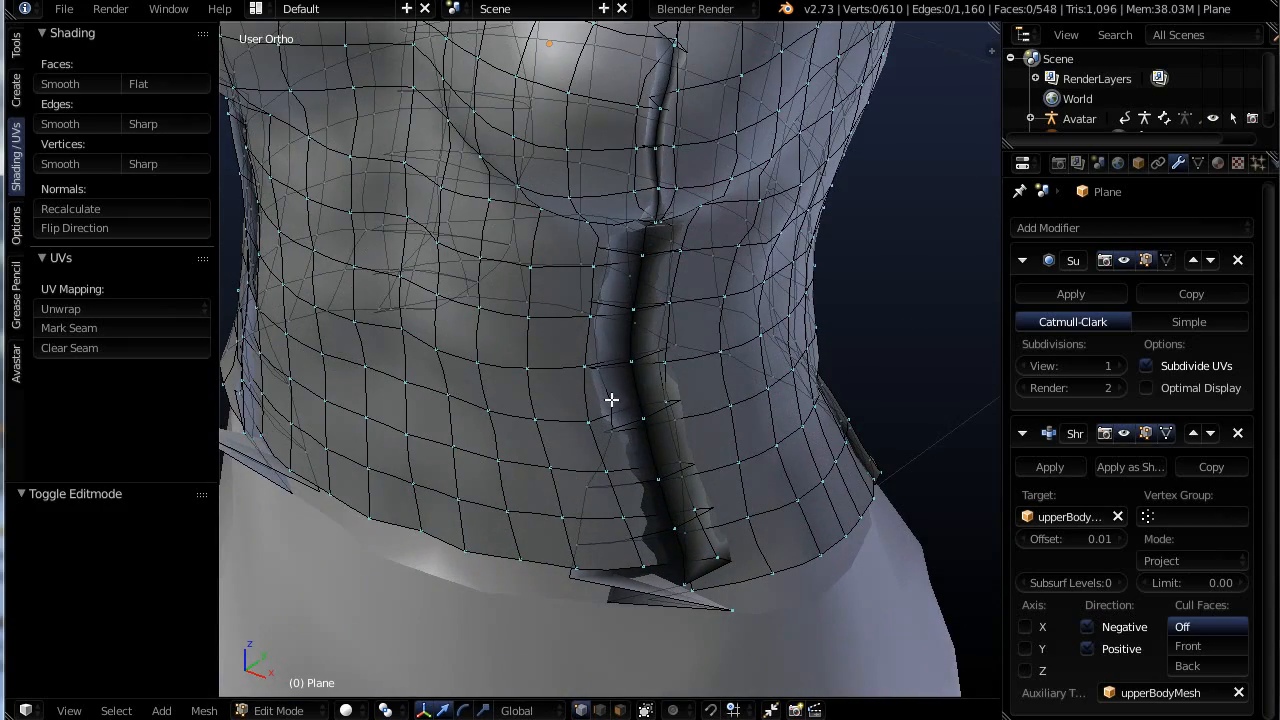
middle_drag(669, 491, 694, 449)
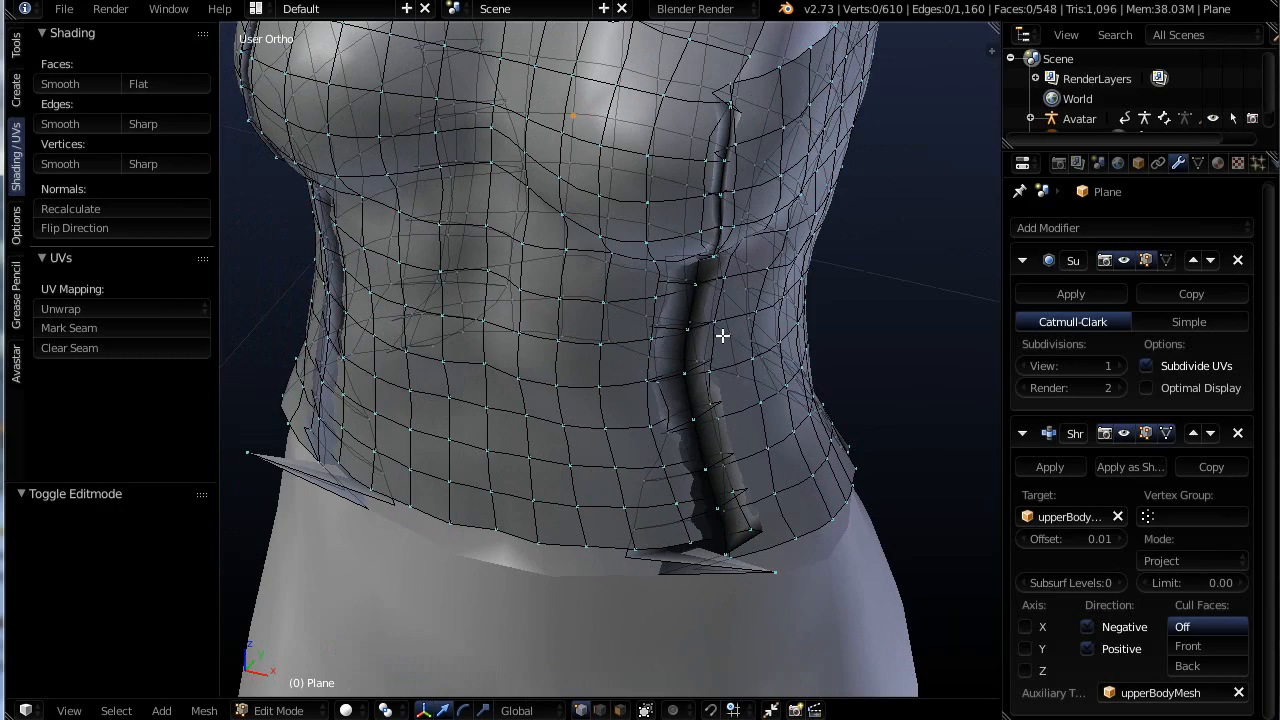
middle_drag(723, 337, 706, 274)
scroll(703, 343, up, 3)
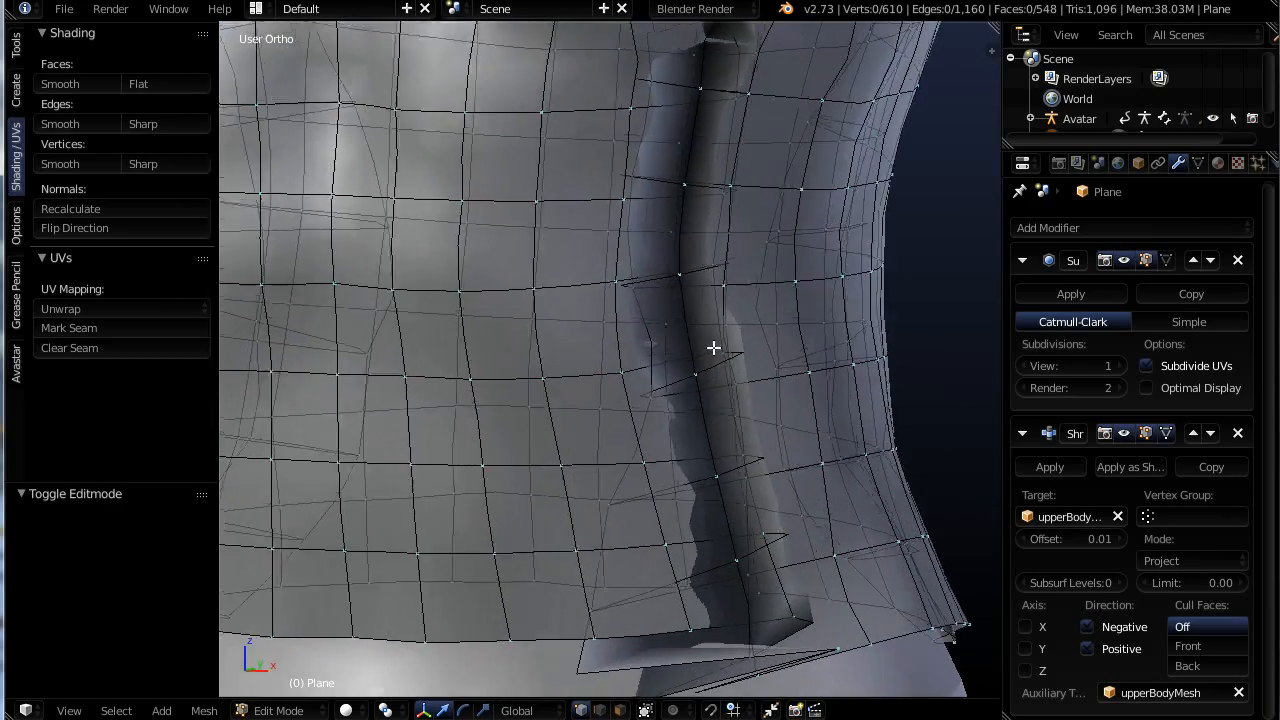
middle_drag(714, 349, 727, 348)
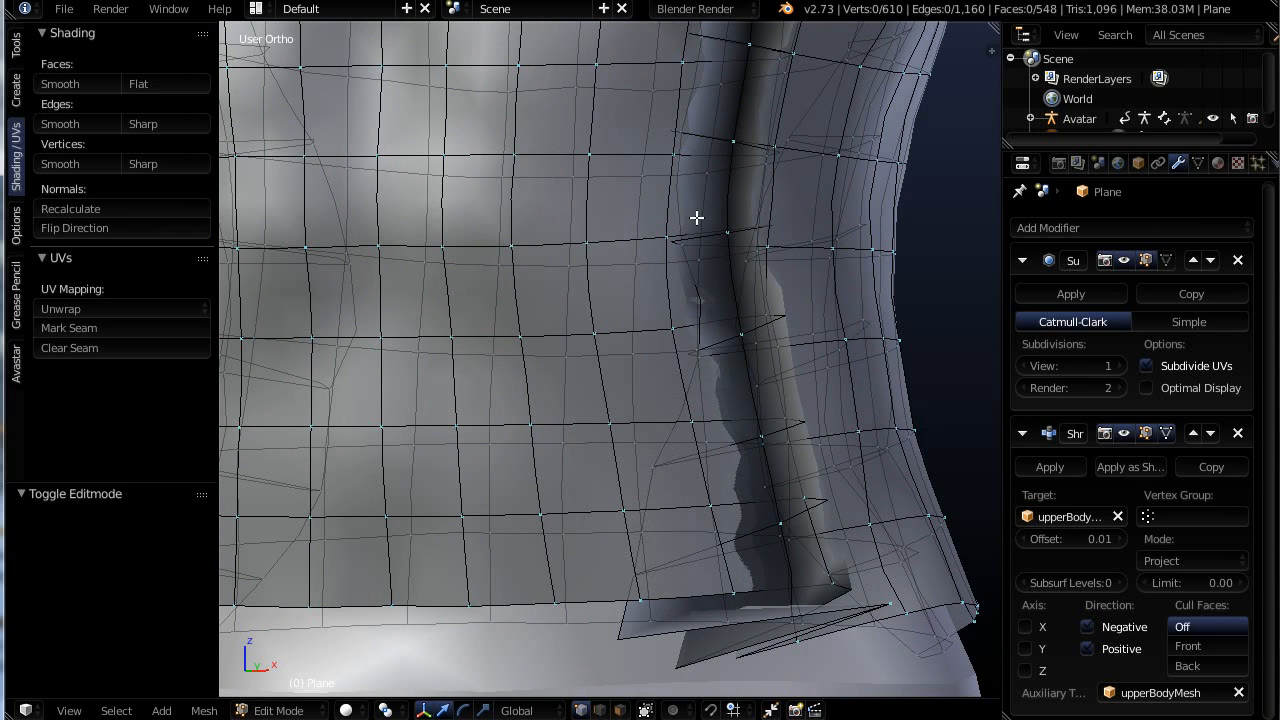
Delete the vertical edge loop running along the front of the avatar's left side seam
alt+right_click(696, 377)
scroll(690, 380, down, 4)
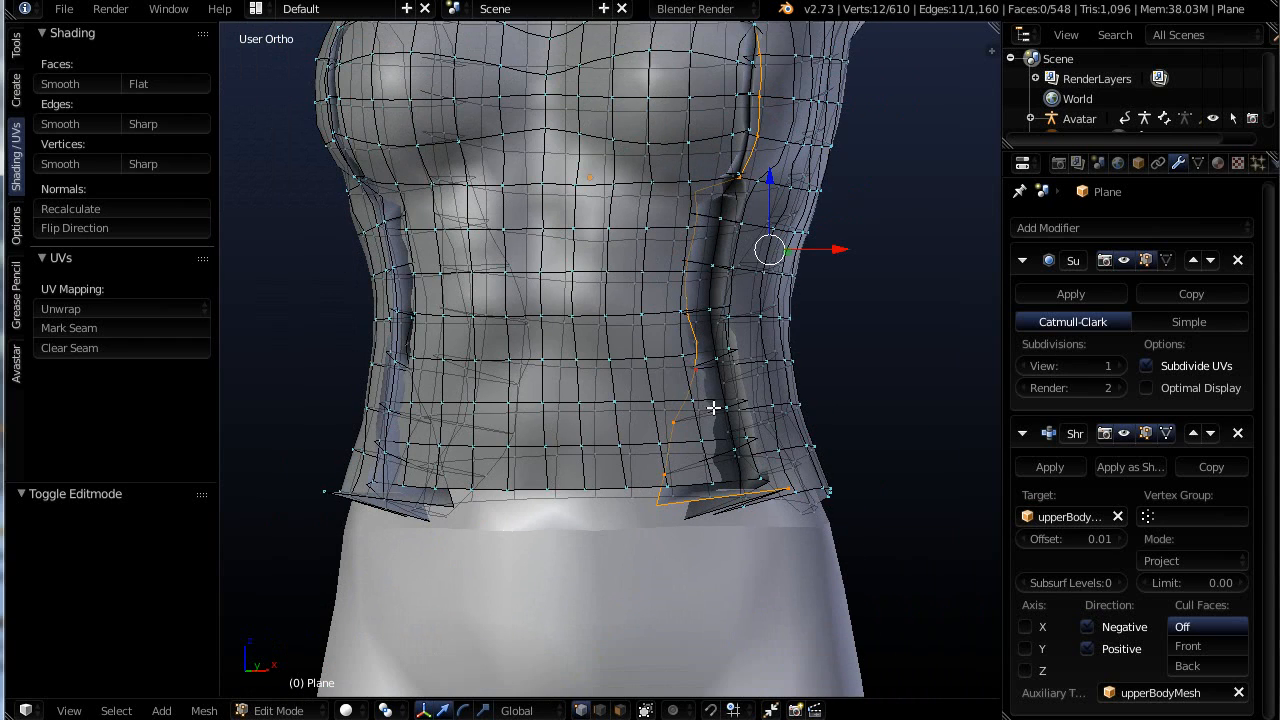
middle_drag(713, 408, 700, 474)
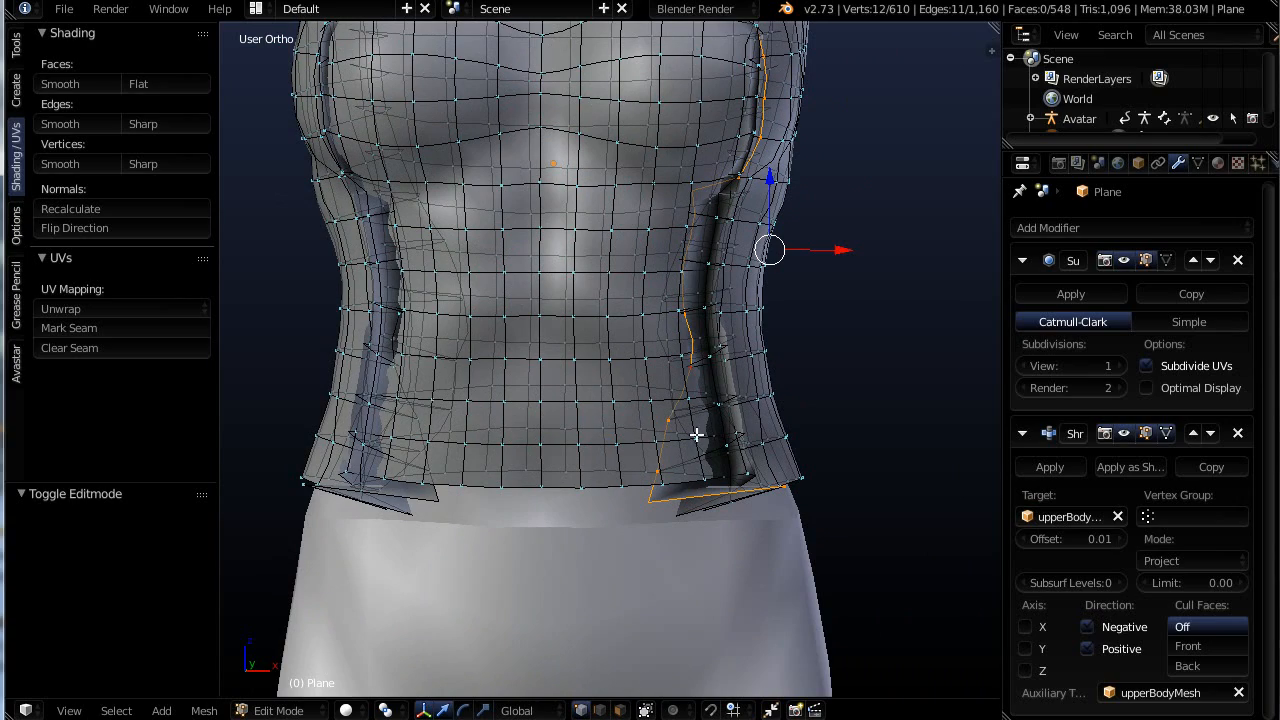
middle_drag(697, 434, 704, 338)
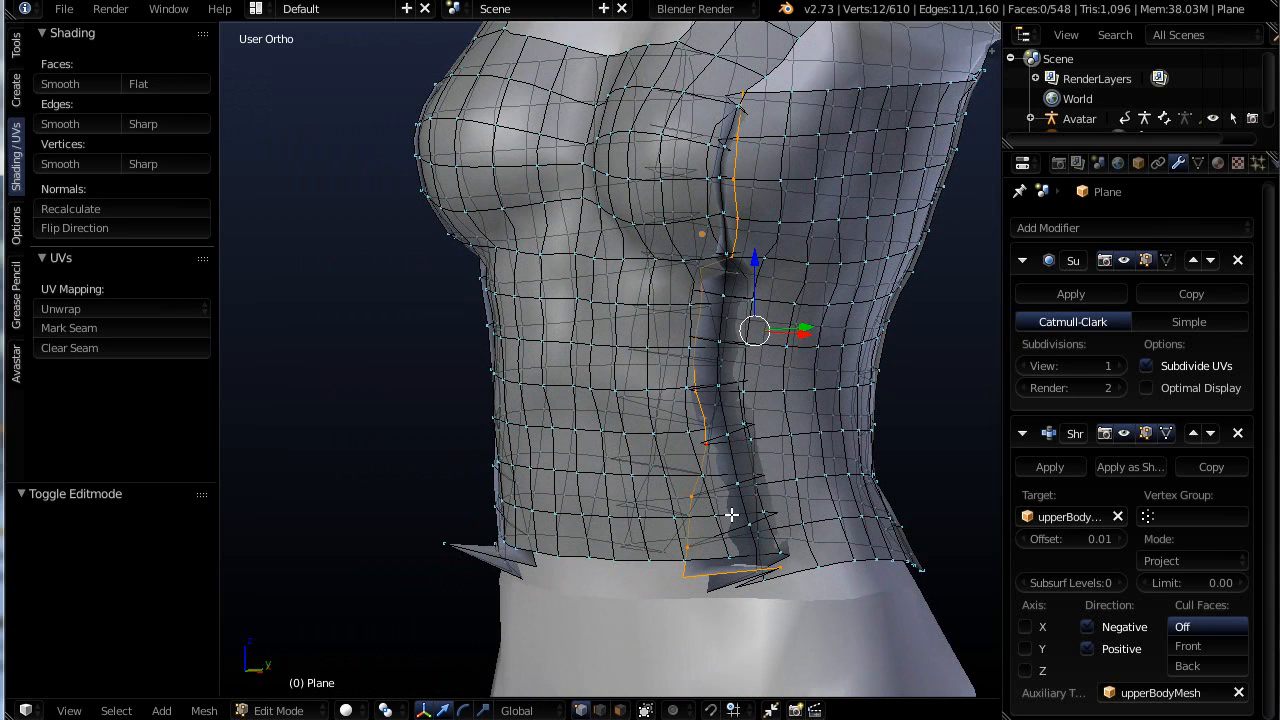
key(x)
key(x)
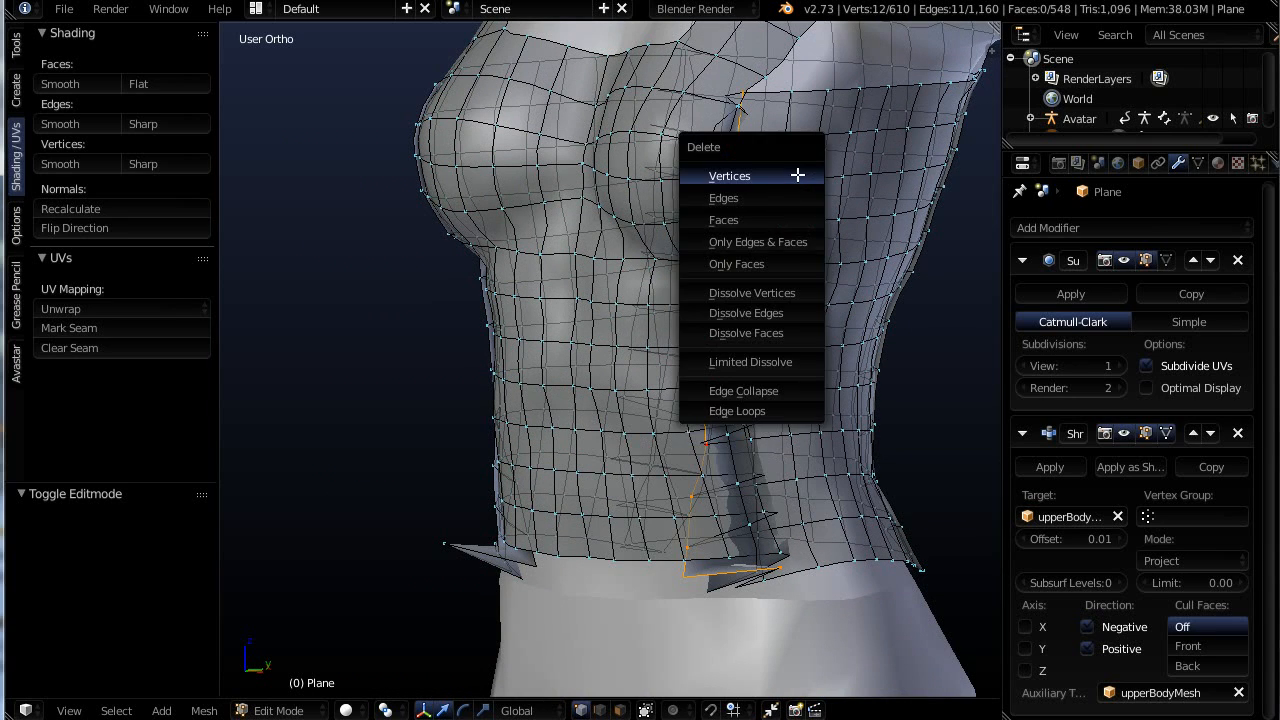
click(740, 412)
middle_drag(743, 414, 760, 448)
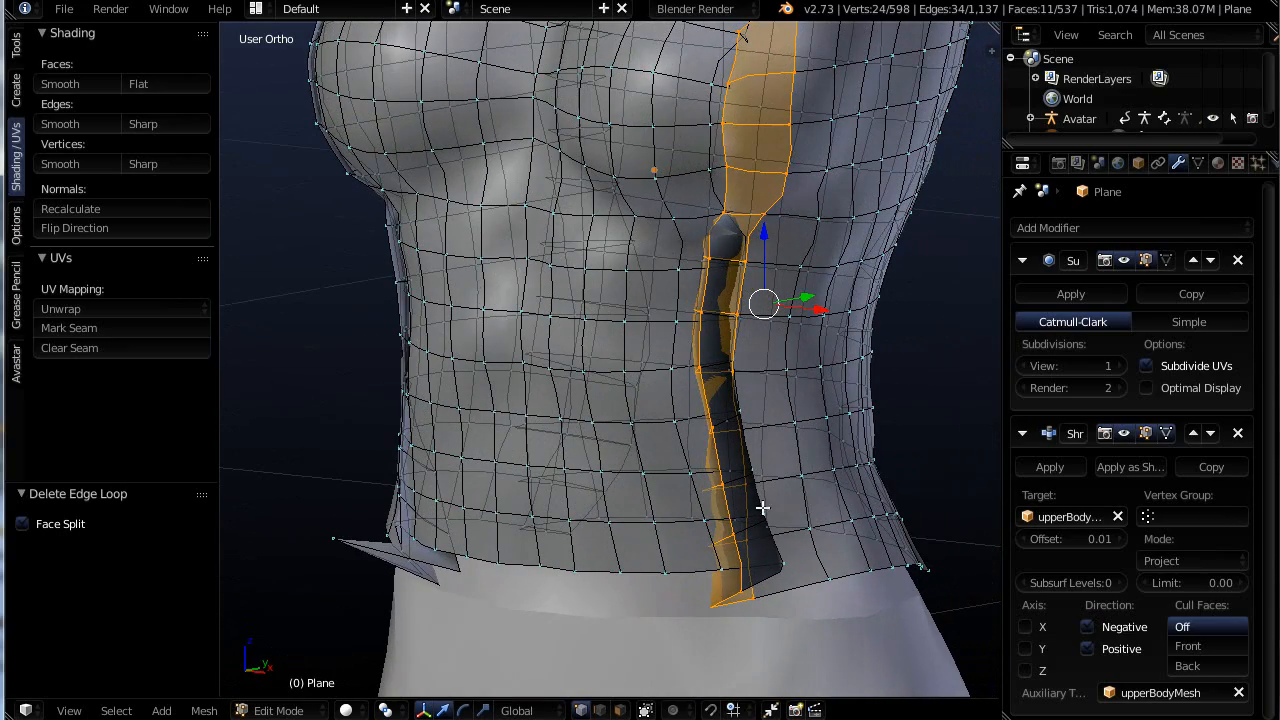
Delete a second vertical edge loop along the dark fold of the avatar's left side seam
alt+right_click(778, 549)
scroll(775, 500, down, 3)
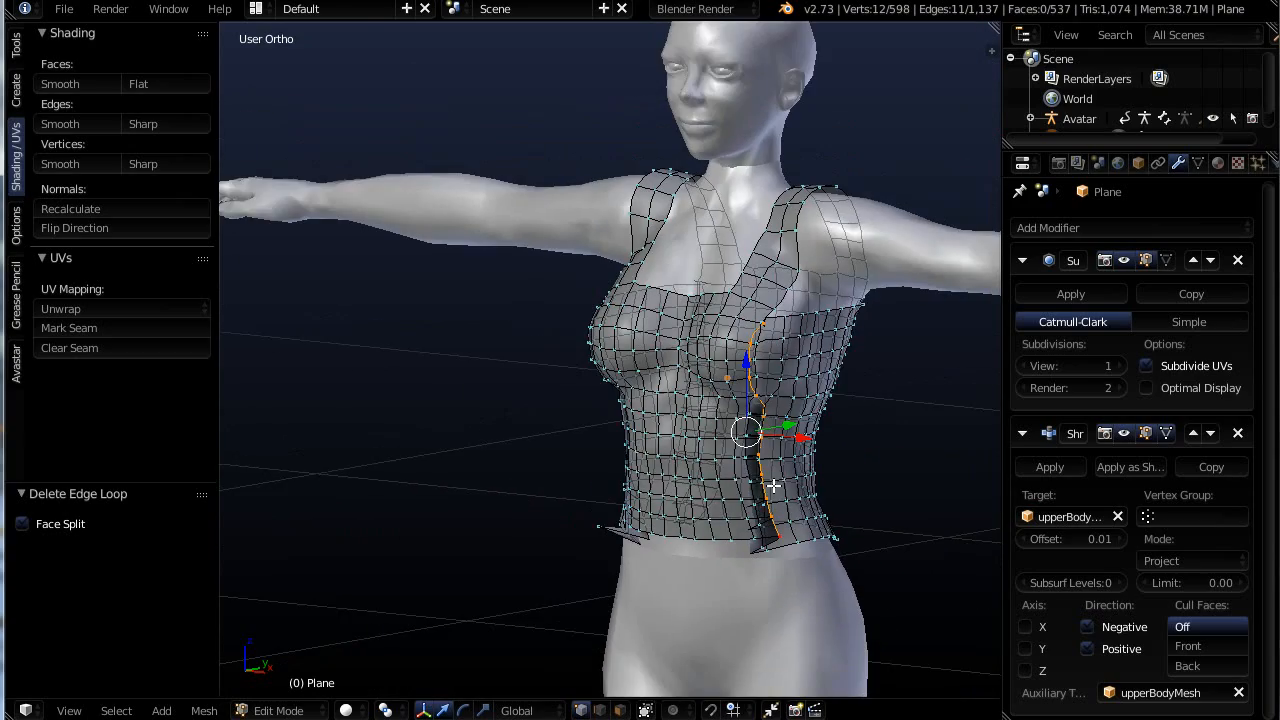
middle_drag(772, 442, 818, 457)
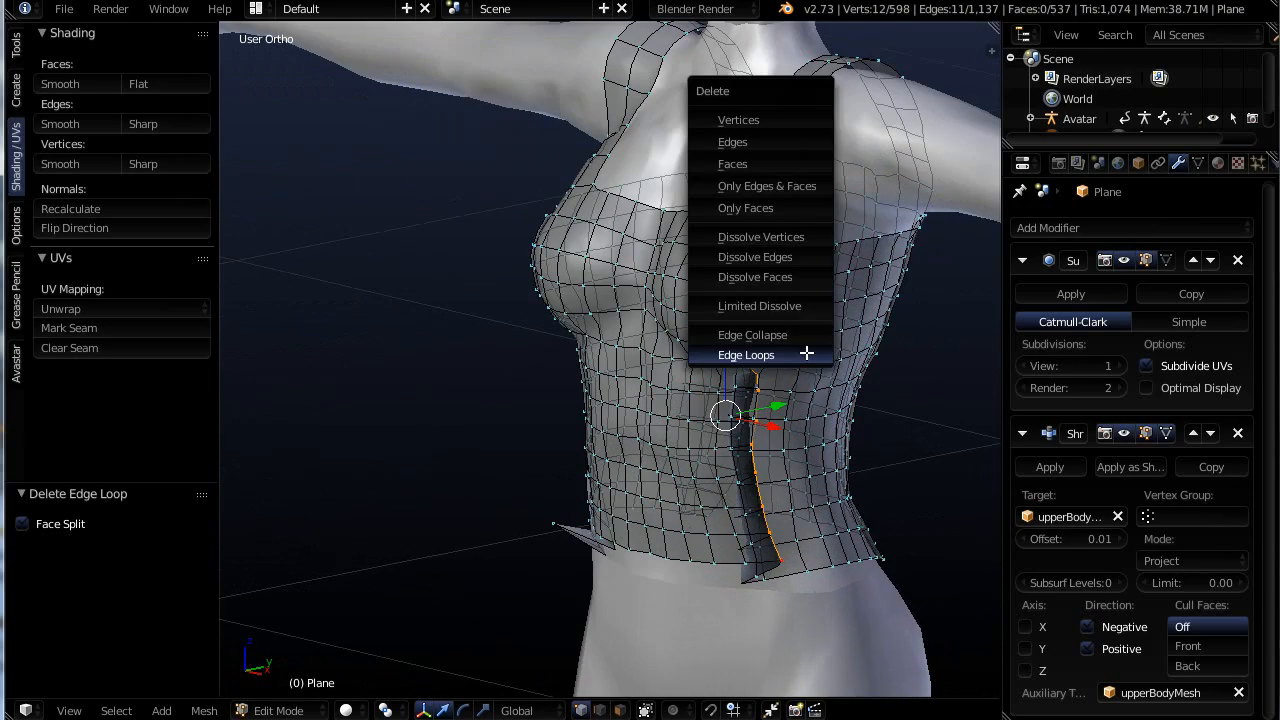
click(806, 354)
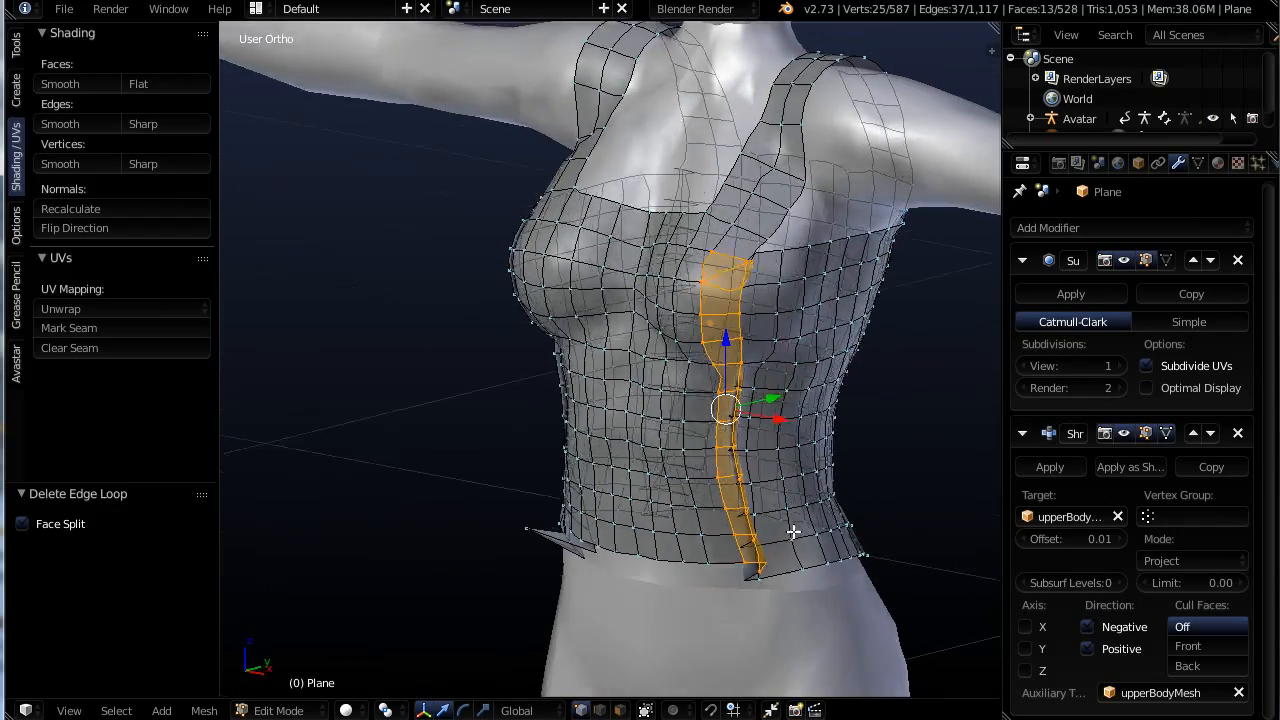
Examine the remaining fold of the left side seam from beside the bust down to the hem
middle_drag(793, 532, 829, 543)
scroll(738, 490, up, 2)
scroll(824, 530, down, 1)
scroll(694, 231, up, 5)
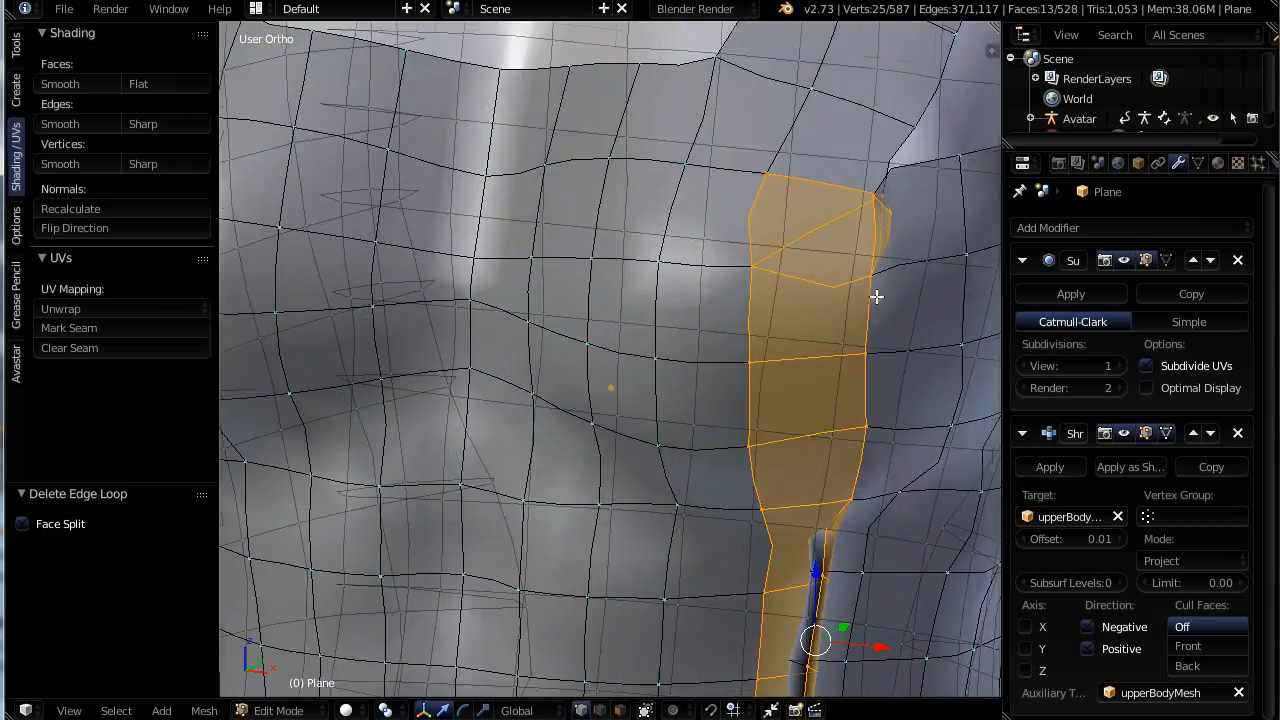
scroll(876, 296, down, 2)
middle_drag(830, 290, 775, 290)
middle_drag(810, 320, 909, 466)
mouse_move(898, 628)
shift+middle_down()
mouse_move(894, 503)
mouse_move(831, 186)
mouse_move(831, 207)
shift+middle_up()
shift+middle_drag(869, 525, 851, 338)
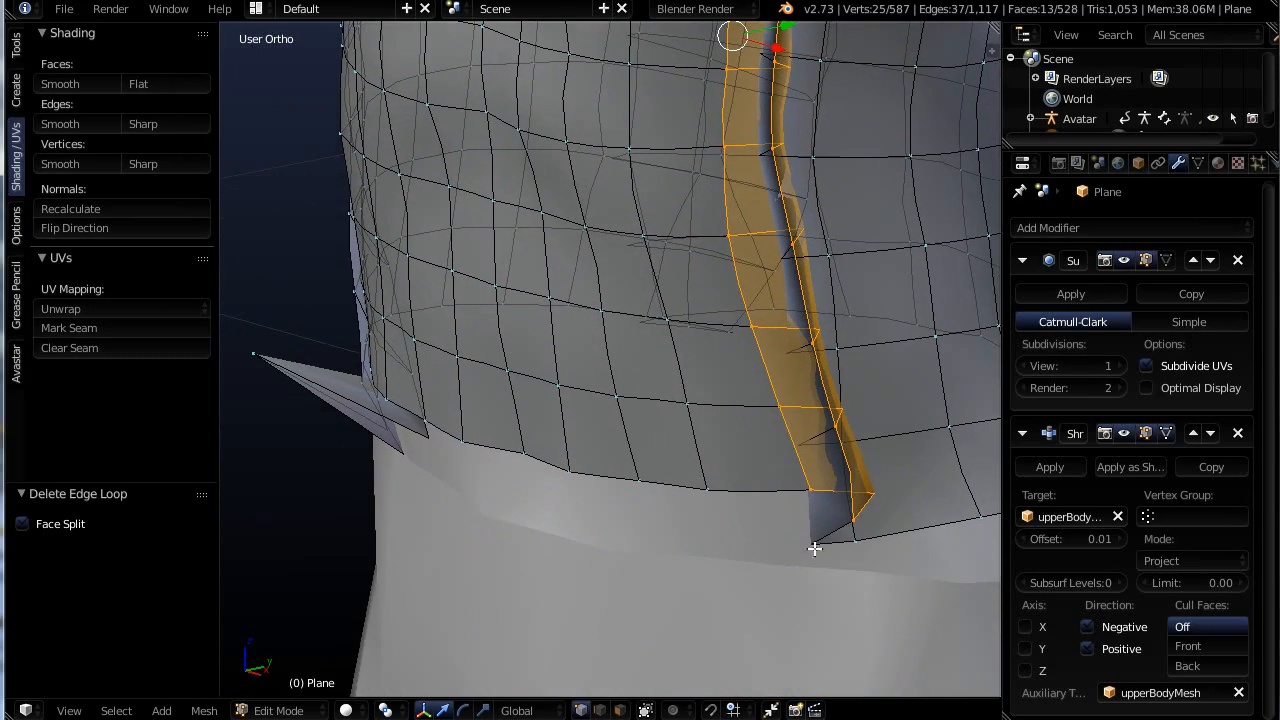
Delete the vertical edge loop just behind the remaining fold on the avatar's left side
alt+right_click(803, 514)
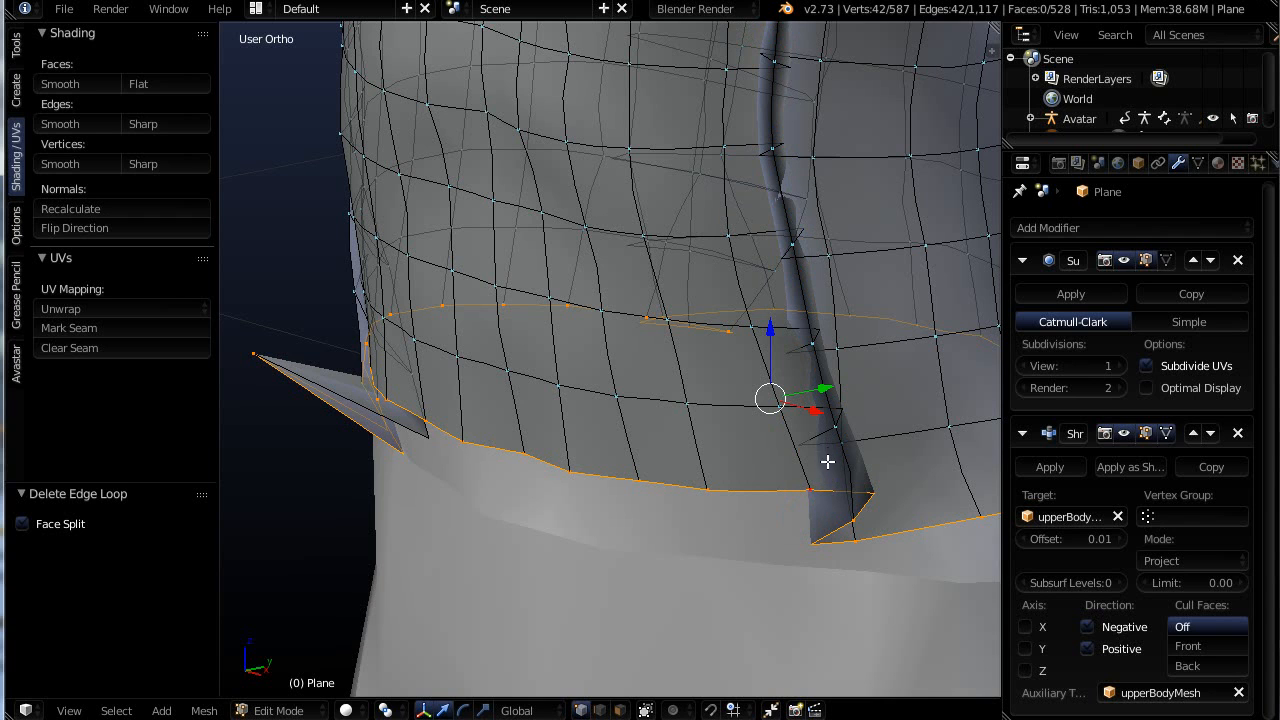
alt+right_click(838, 383)
scroll(843, 378, down, 3)
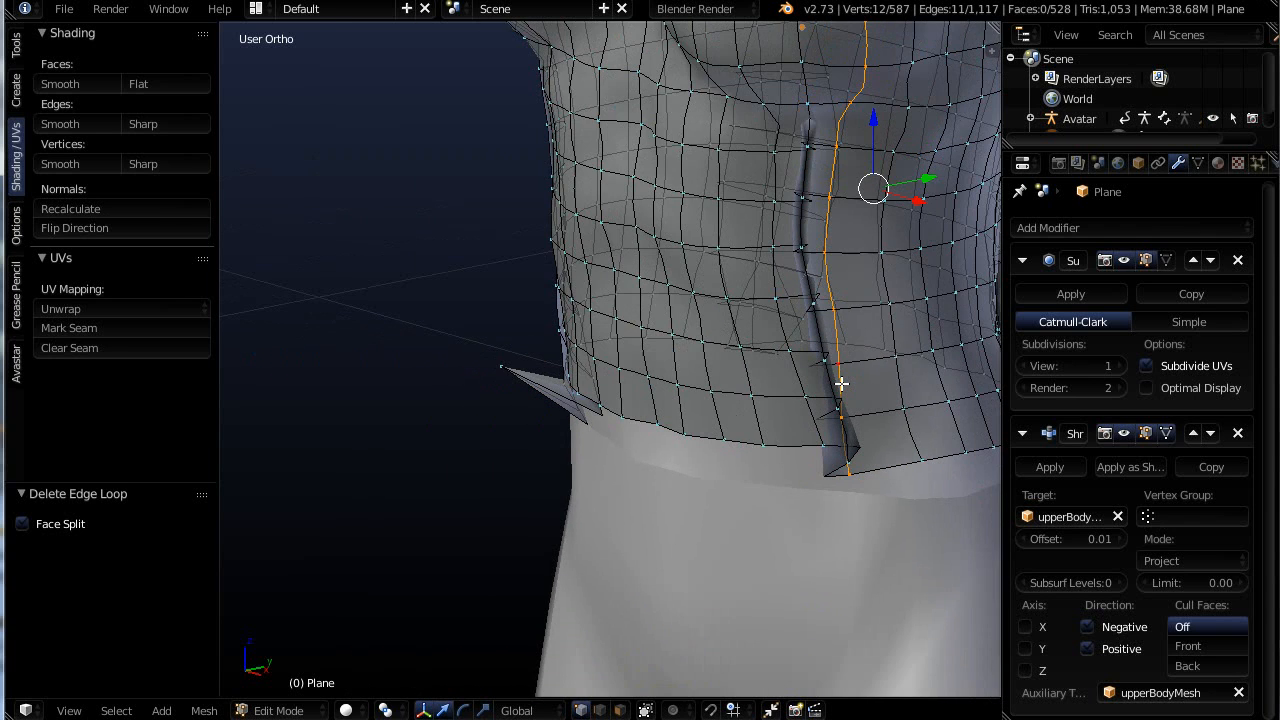
middle_drag(853, 311, 826, 430)
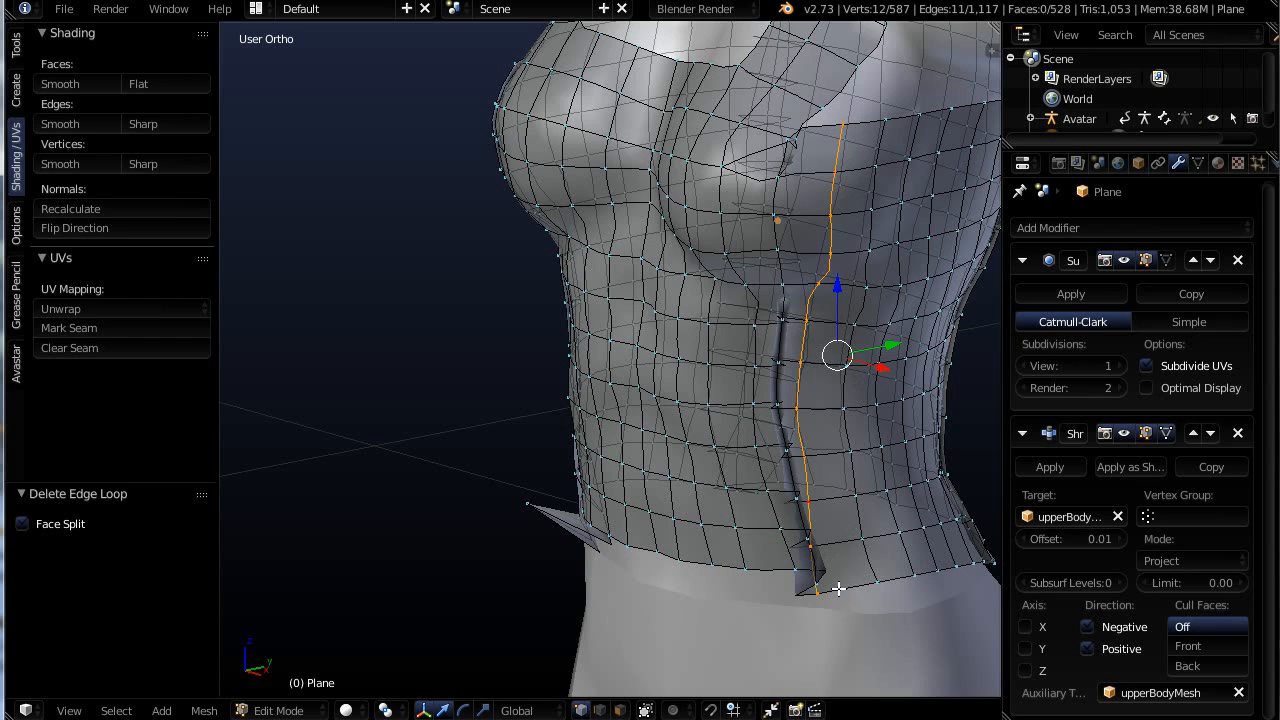
key(x)
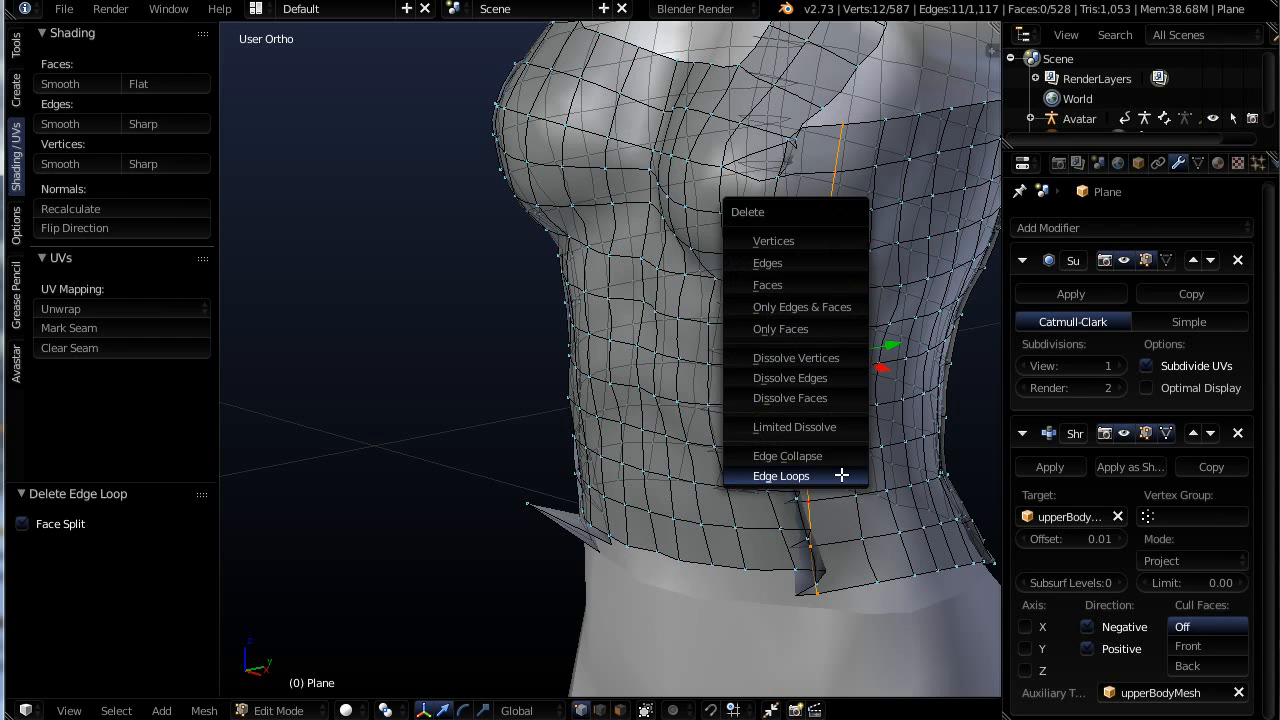
click(826, 474)
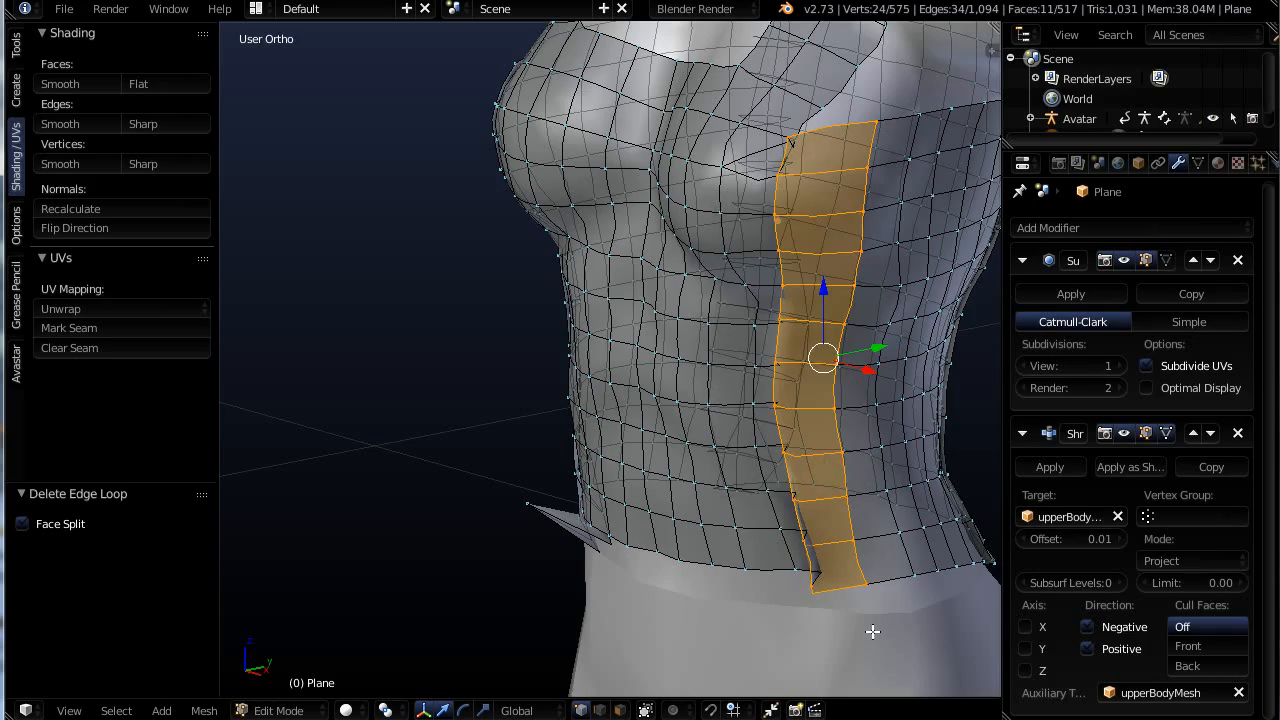
Move the overlapping hem vertex at the left side seam by -0.034 along X
middle_drag(873, 632, 848, 569)
scroll(848, 600, up, 3)
right_click(787, 600)
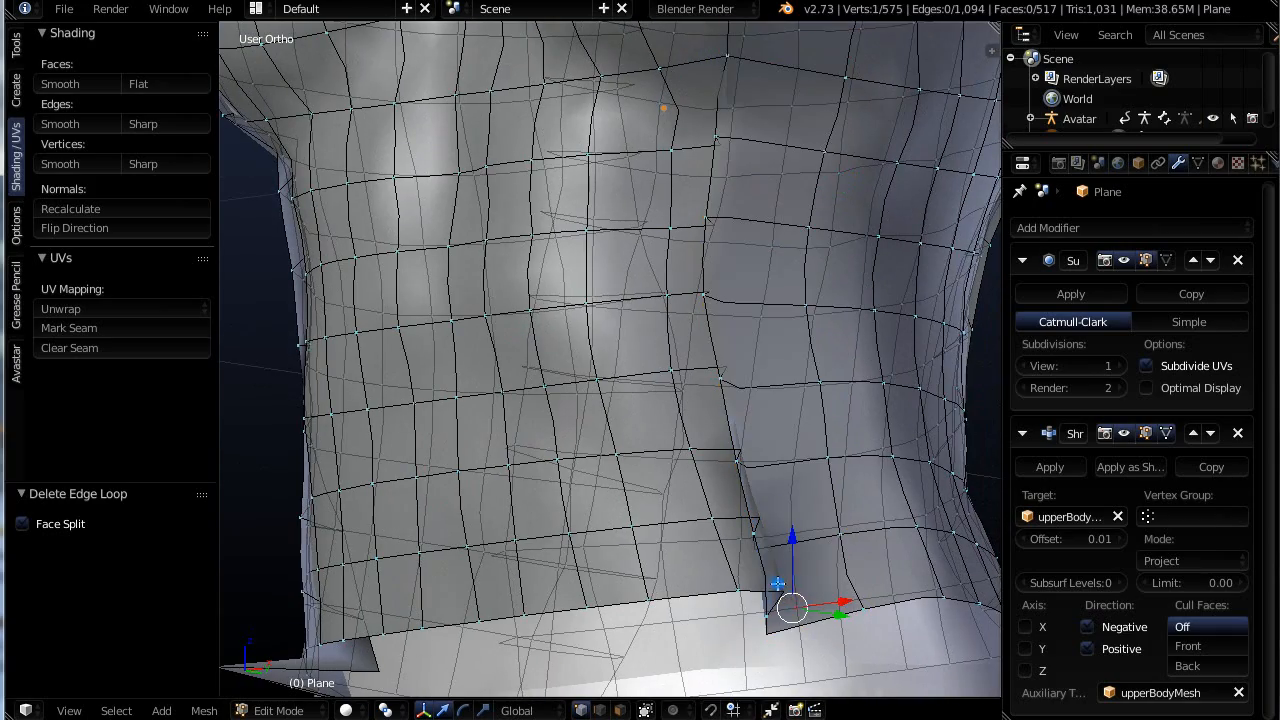
right_click(777, 583)
right_click(786, 597)
key(g)
click(704, 585)
drag(730, 590, 660, 598)
Move the seam vertex just above the hem on the avatar's left side by -0.022 along X
right_click(750, 527)
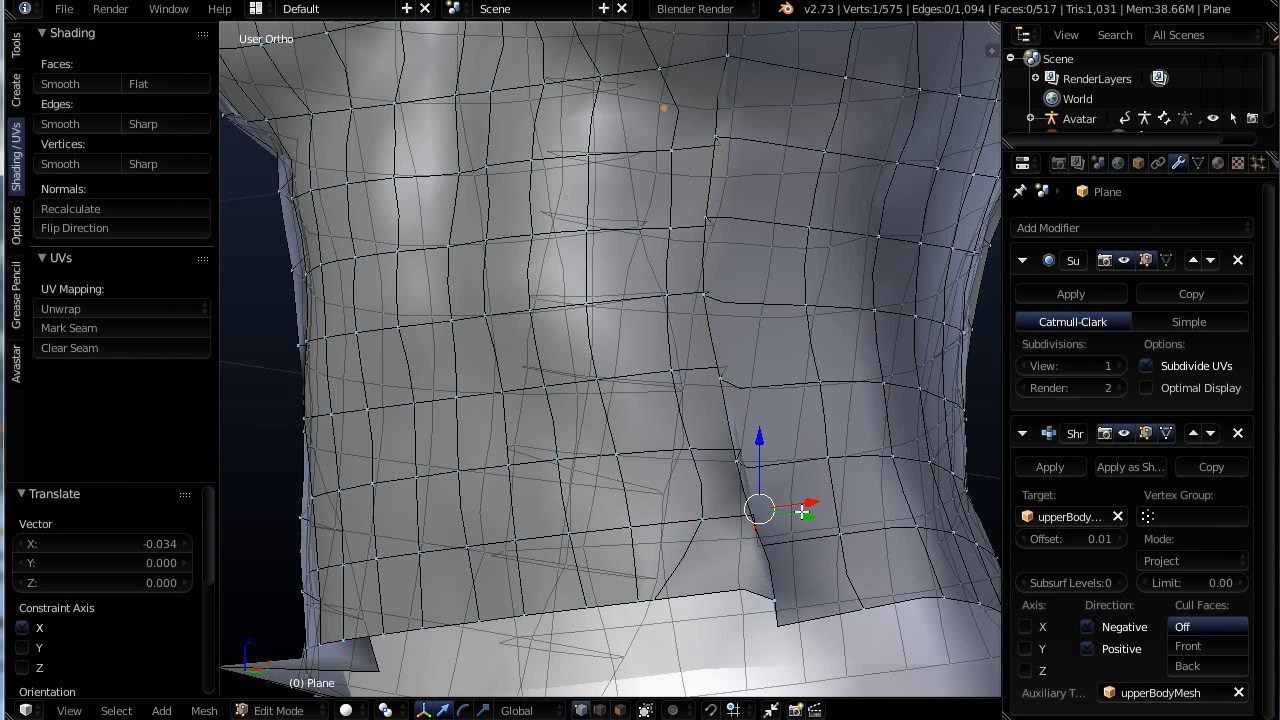
key(g)
key(x)
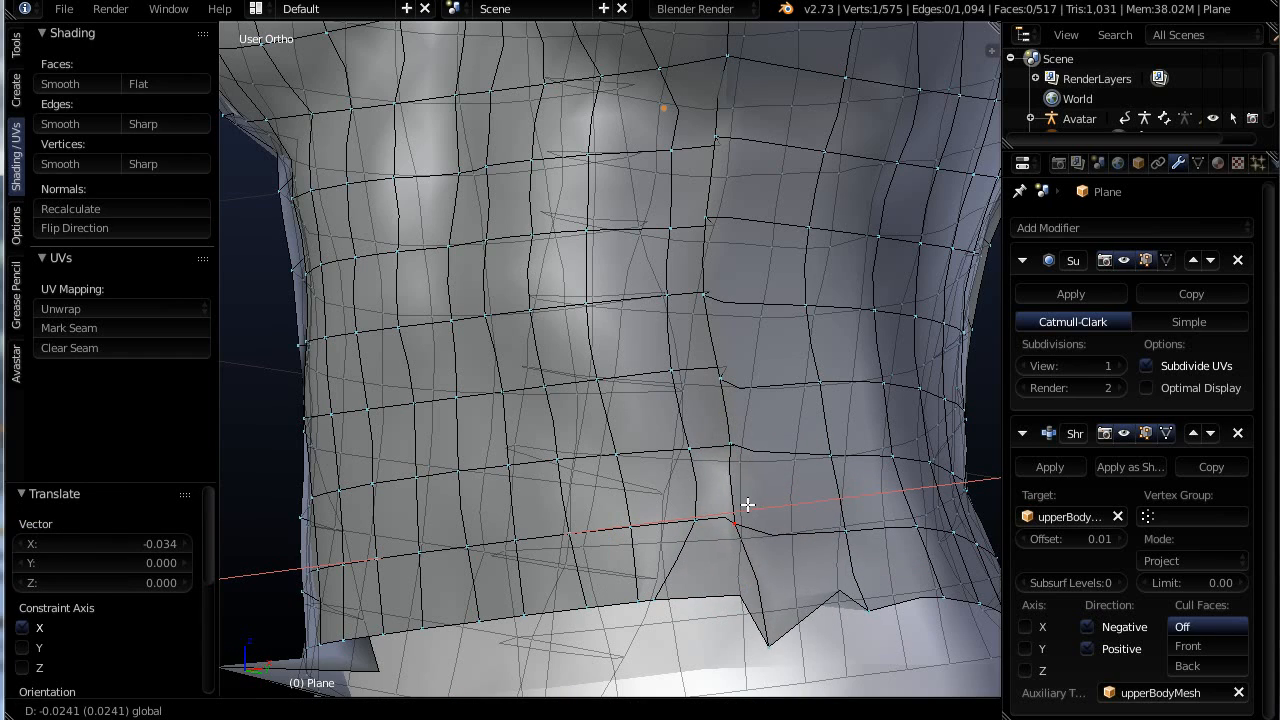
click(755, 505)
Check the left side seam from several angles and shift the selected seam vertex by -0.002 along Y
scroll(757, 490, down, 5)
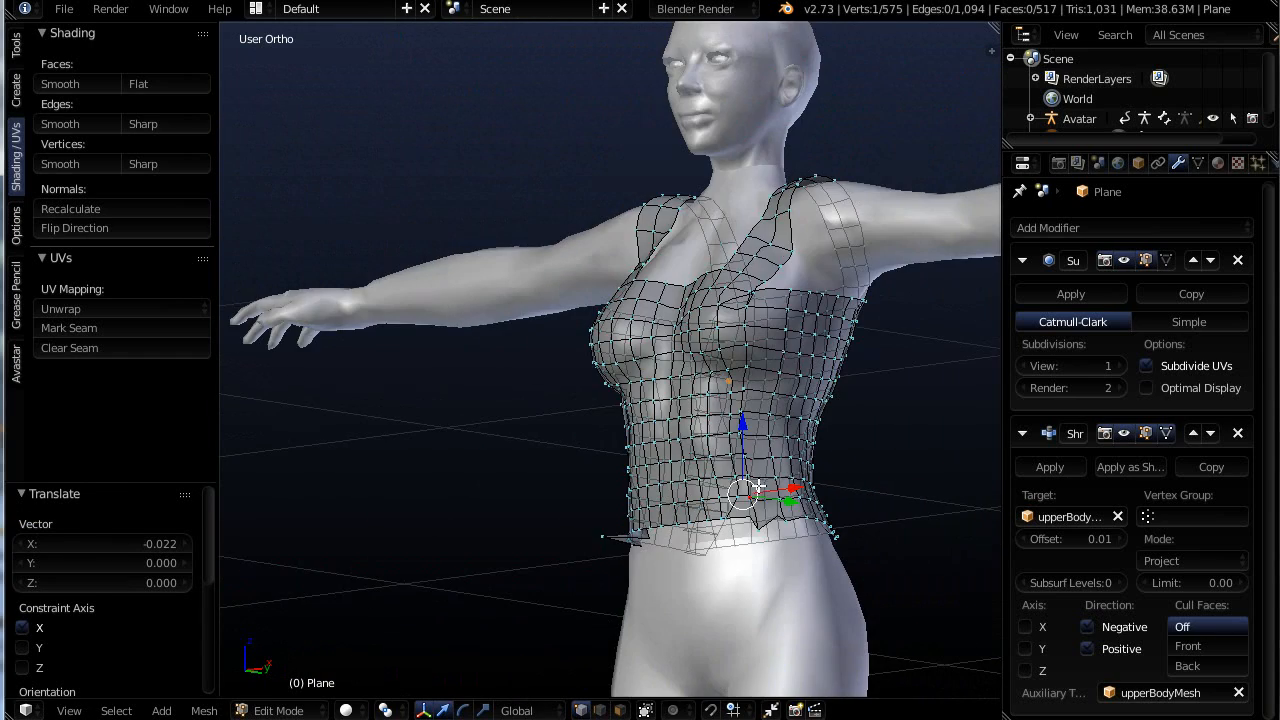
middle_drag(758, 487, 812, 375)
middle_drag(741, 484, 634, 460)
scroll(655, 535, up, 5)
middle_drag(837, 540, 890, 523)
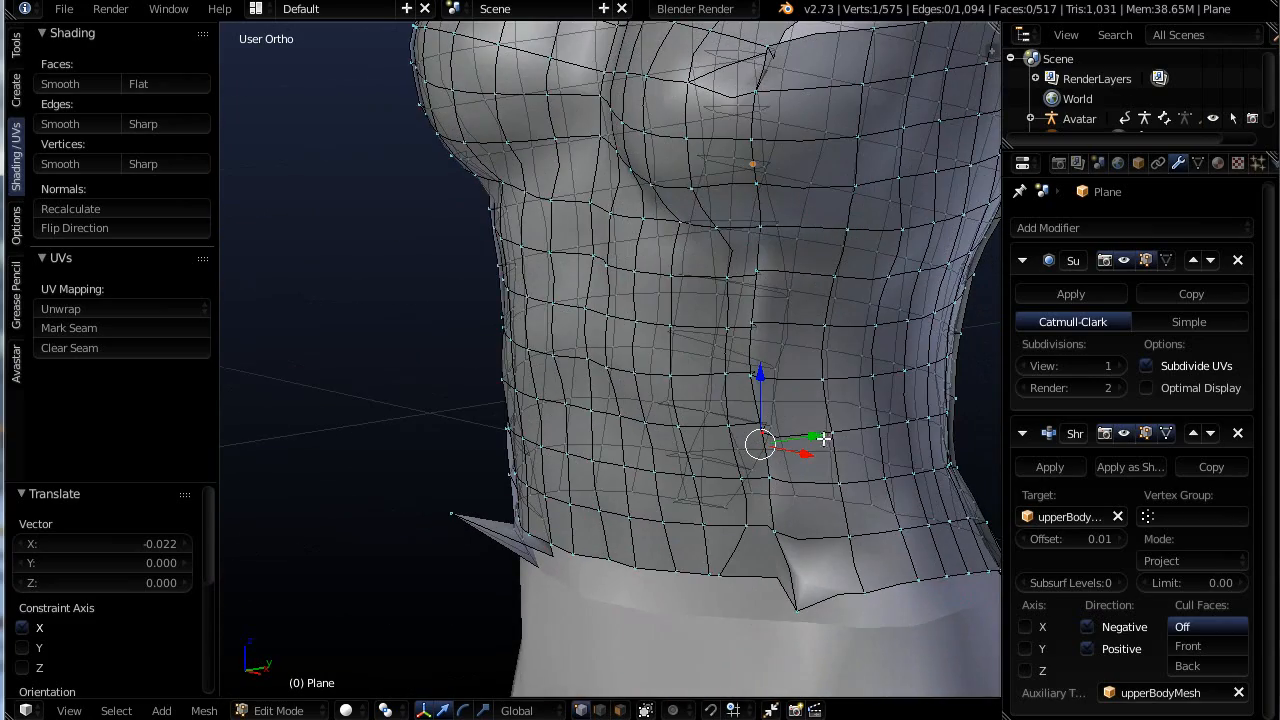
drag(815, 437, 812, 435)
Delete three vertical edge loops together: one at the back and the two bordering the fold on the avatar's right side
middle_drag(812, 435, 872, 496)
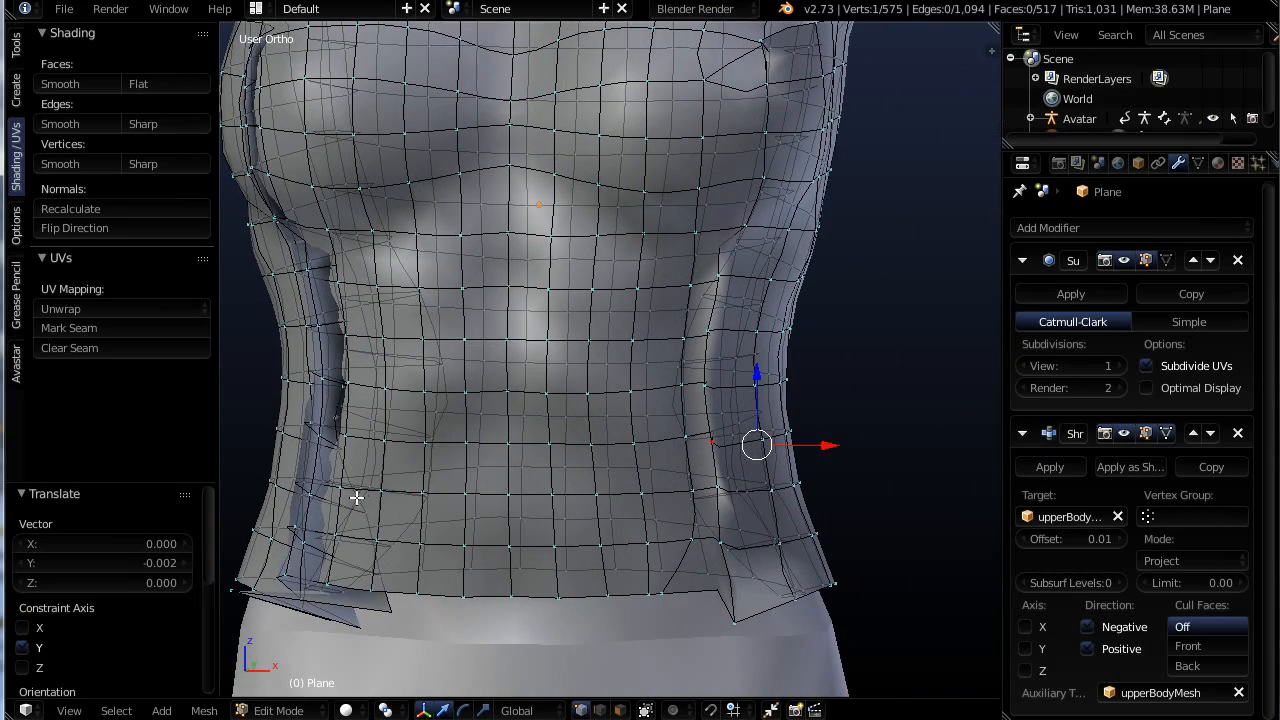
shift+middle_drag(566, 567, 775, 535)
scroll(502, 603, up, 2)
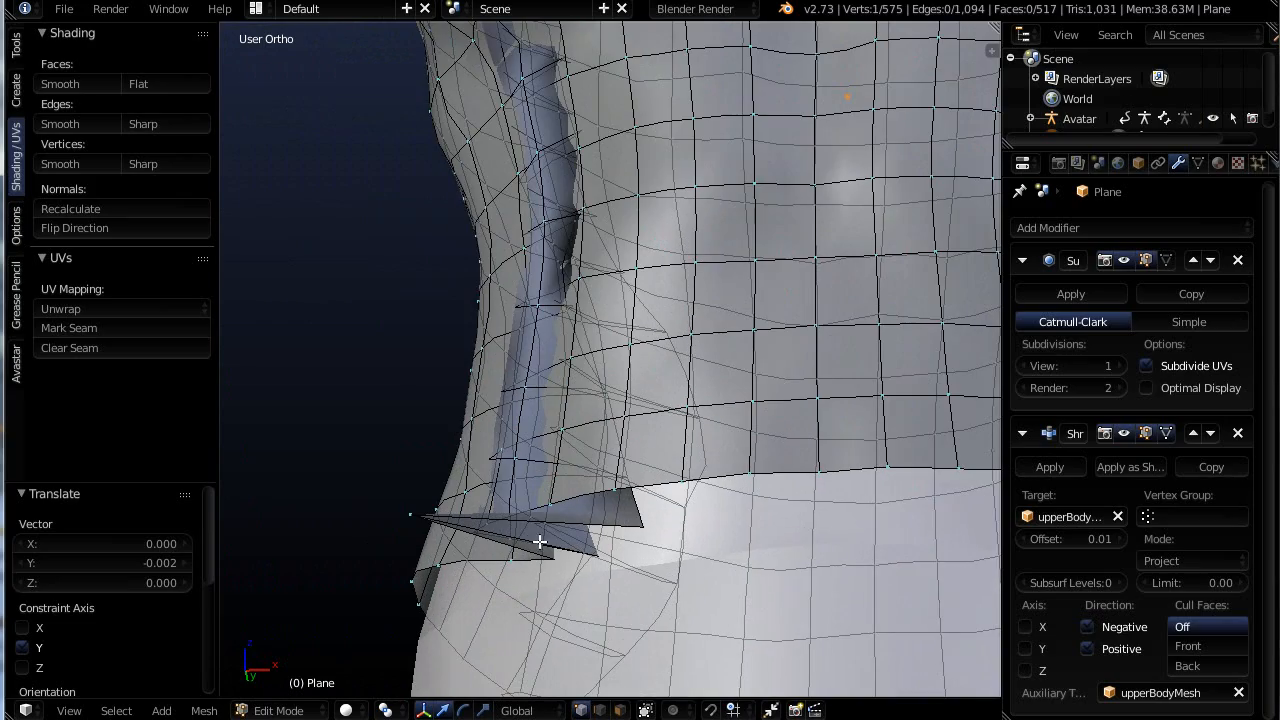
alt+right_click(607, 405)
scroll(608, 406, down, 4)
middle_drag(608, 406, 721, 500)
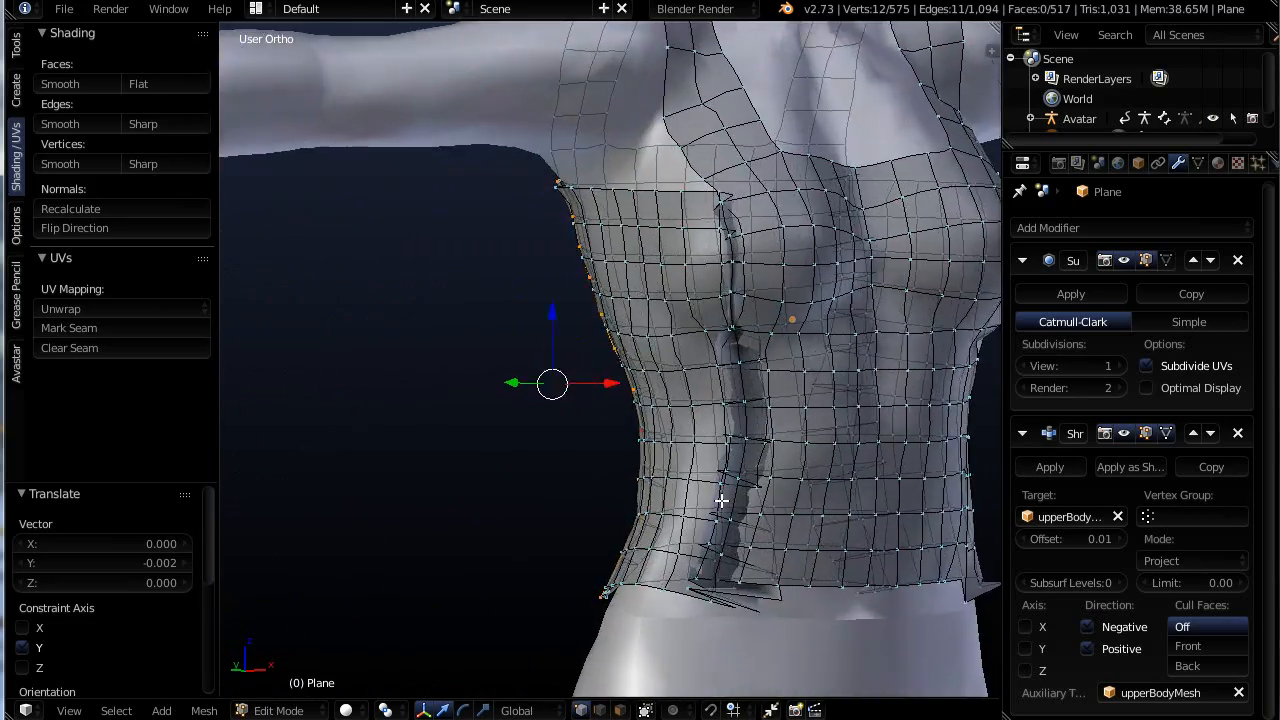
scroll(721, 500, up, 3)
alt+shift+right_click(797, 540)
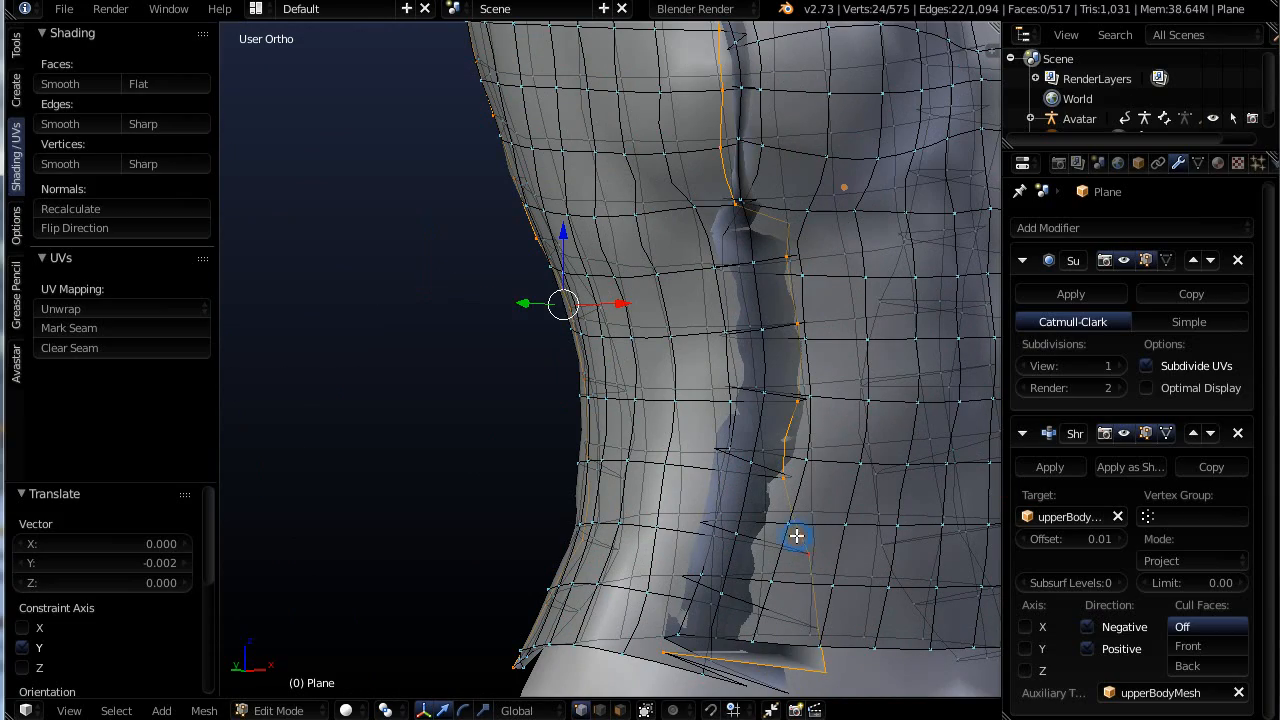
middle_drag(794, 534, 774, 508)
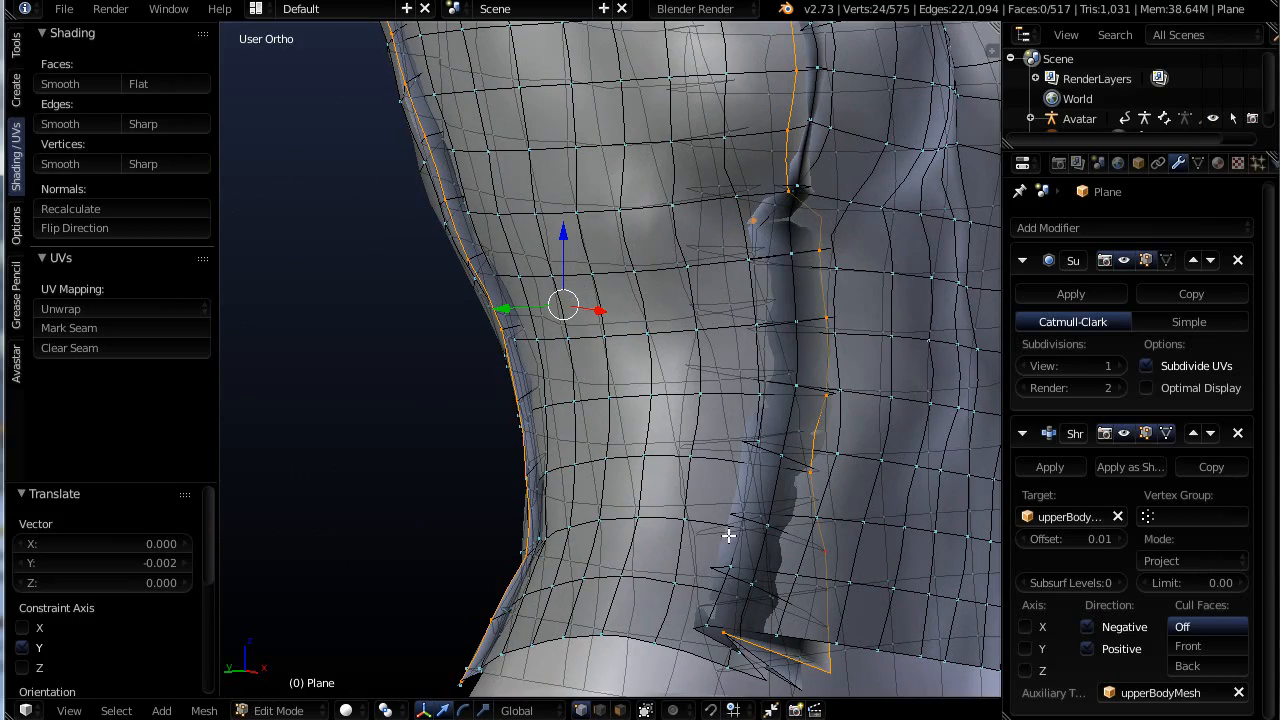
scroll(732, 546, down, 5)
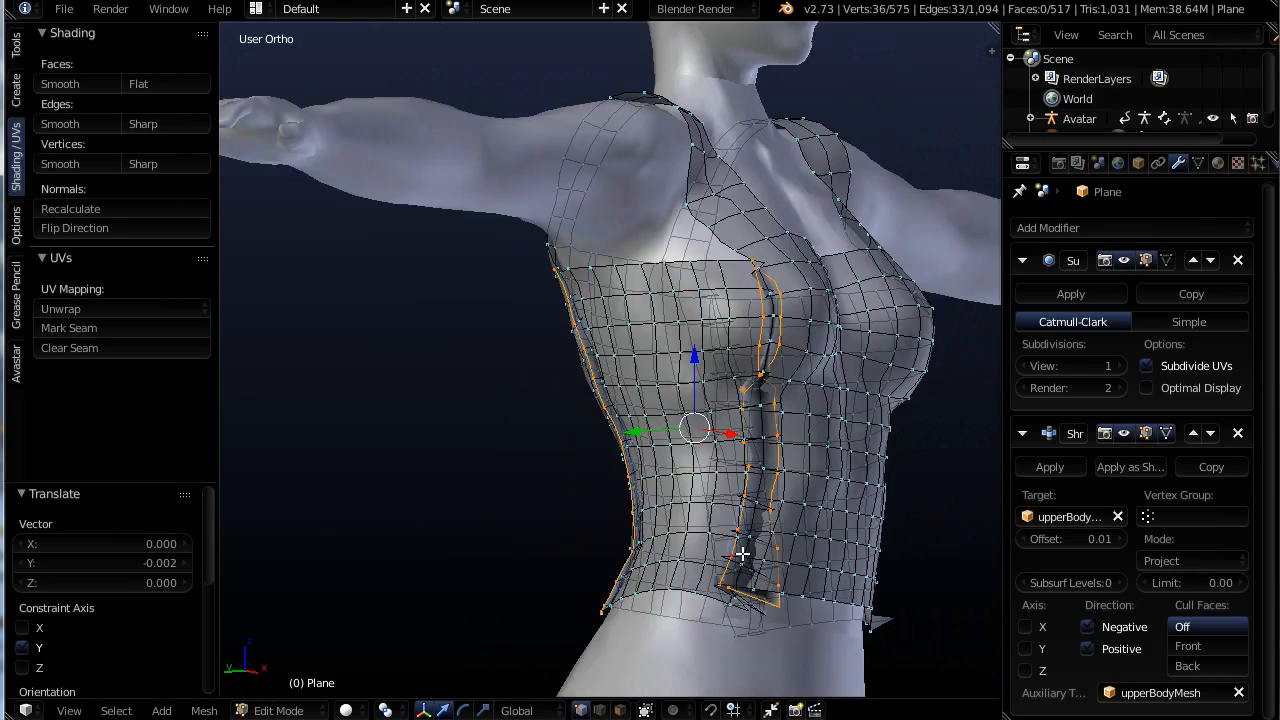
middle_drag(732, 546, 770, 556)
scroll(746, 554, up, 2)
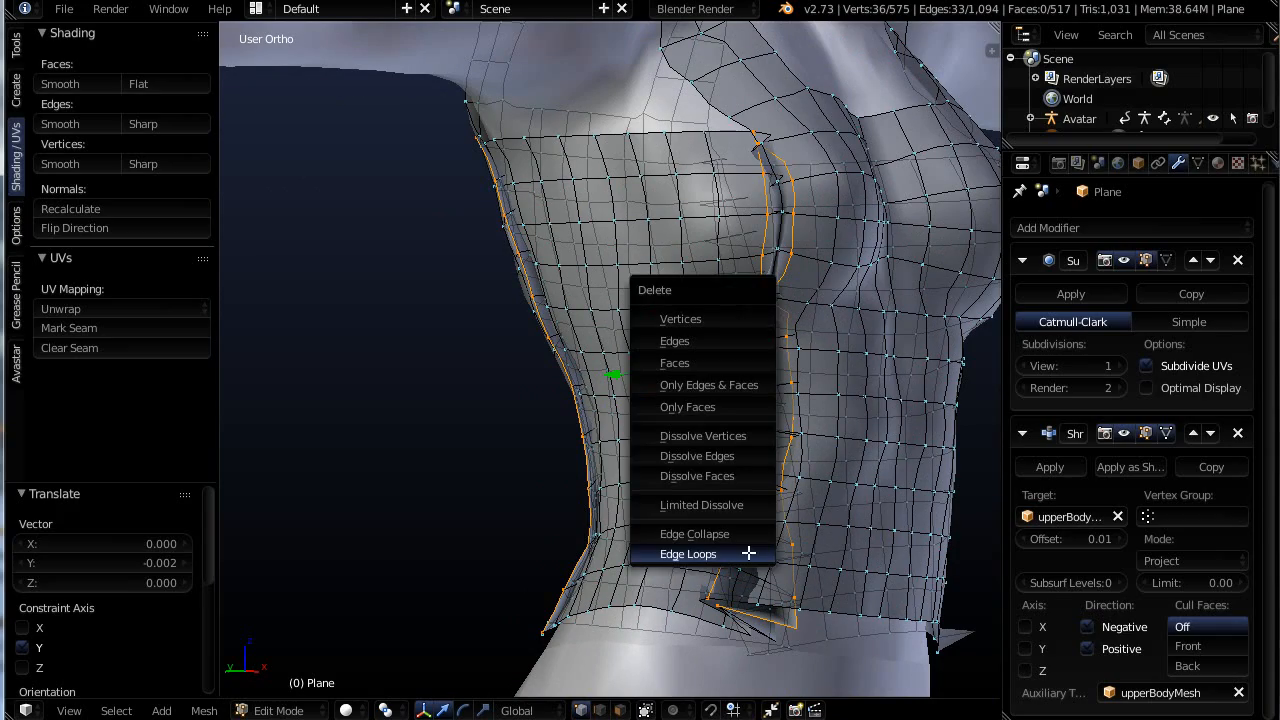
click(748, 553)
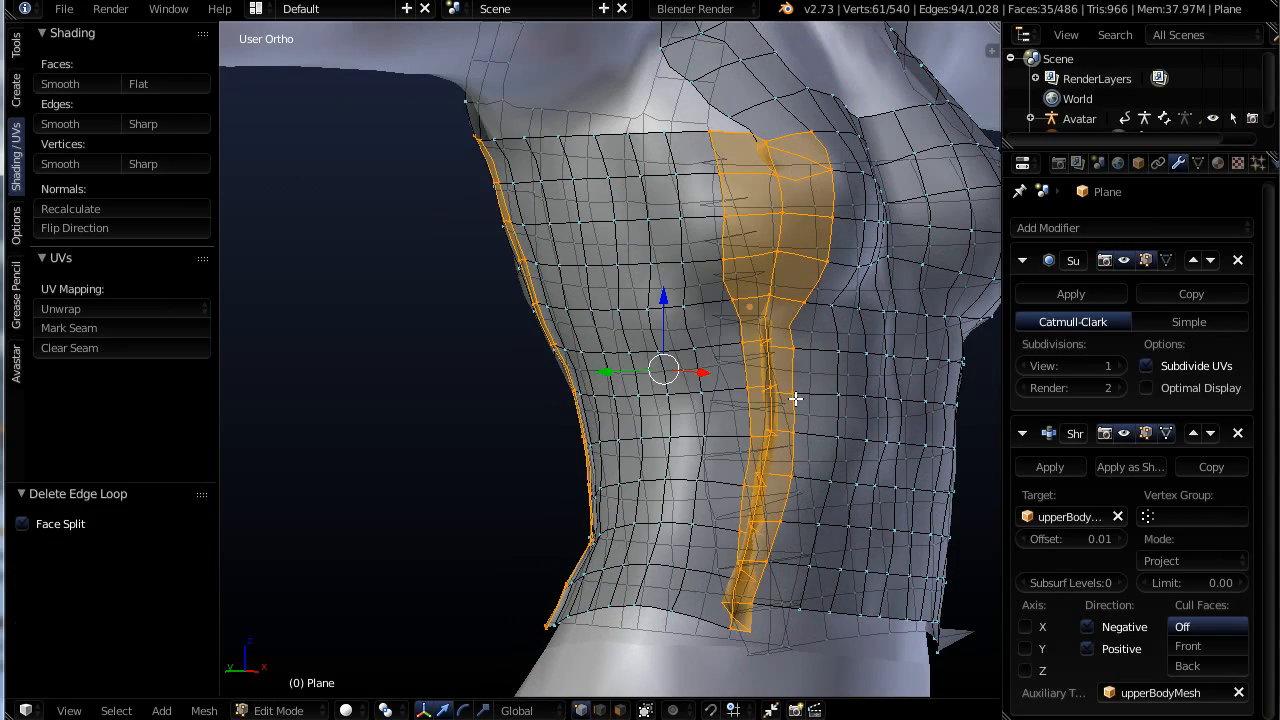
Delete the vertical edge loop just behind the remaining fold on the avatar's right side
middle_drag(795, 398, 773, 438)
alt+right_click(746, 419)
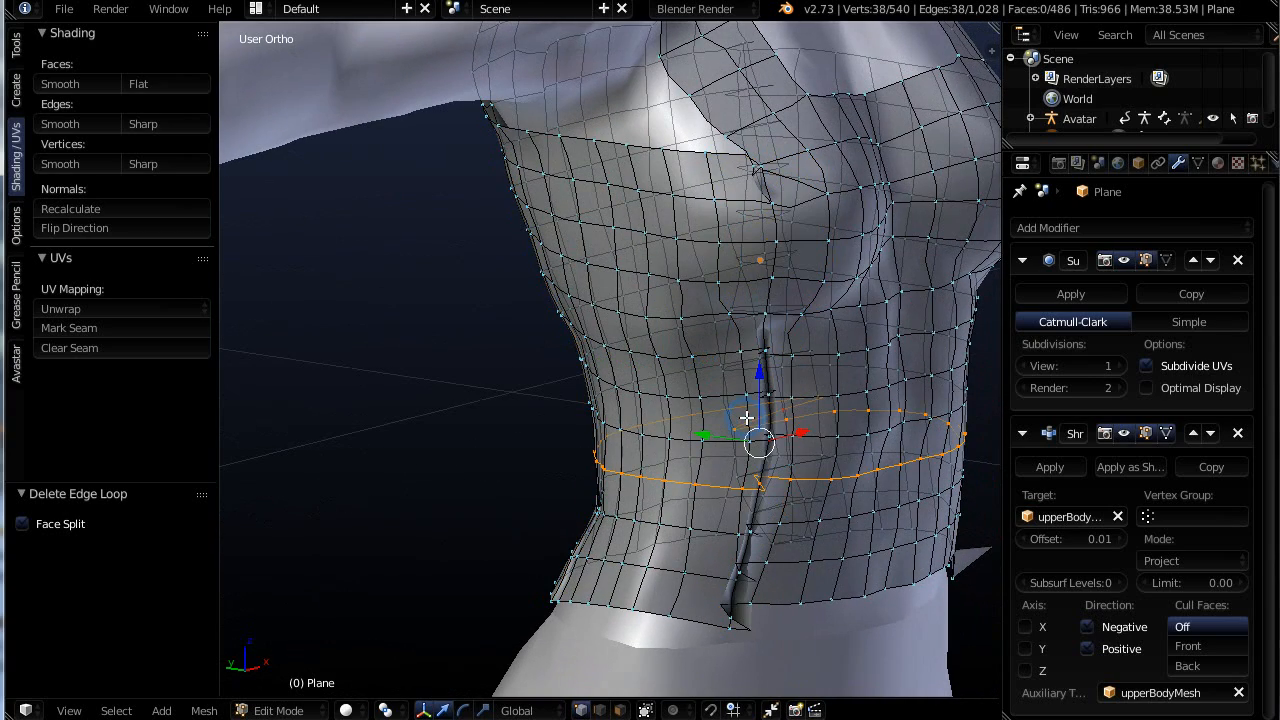
alt+right_click(749, 409)
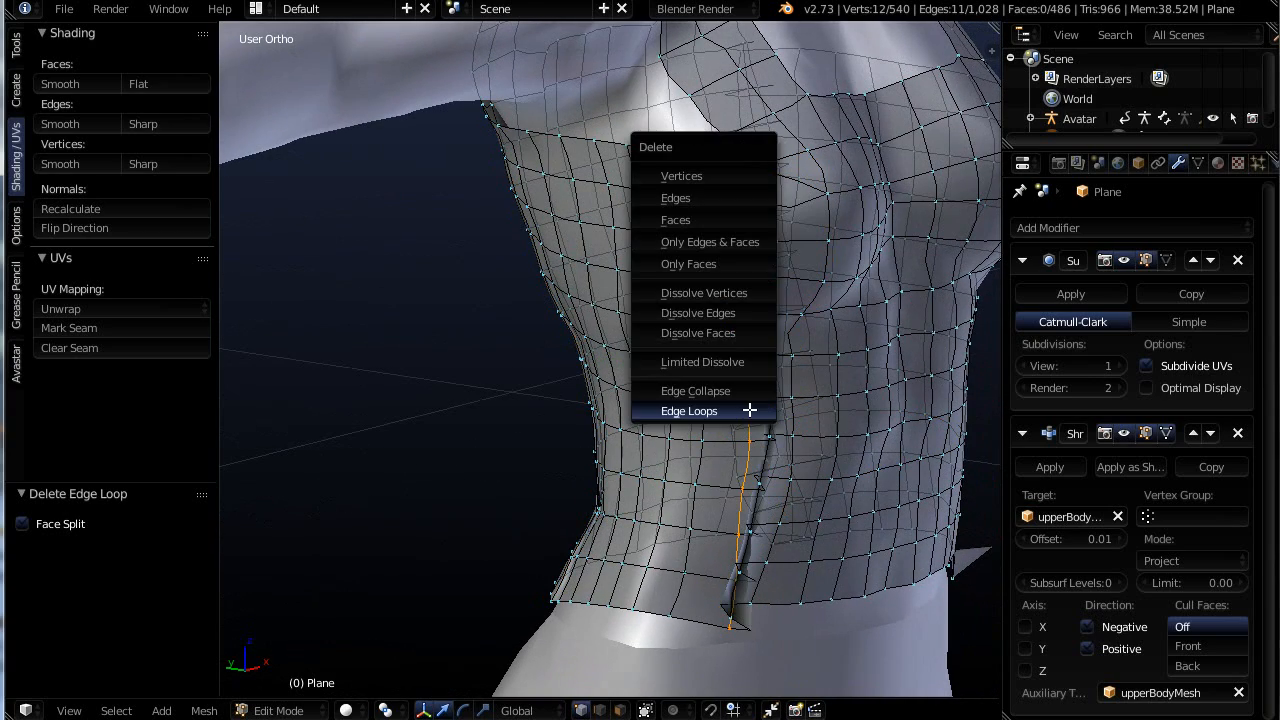
click(749, 410)
Delete the vertical edge loop running along the remaining crease of the right side seam
middle_drag(806, 551, 785, 482)
scroll(785, 482, up, 4)
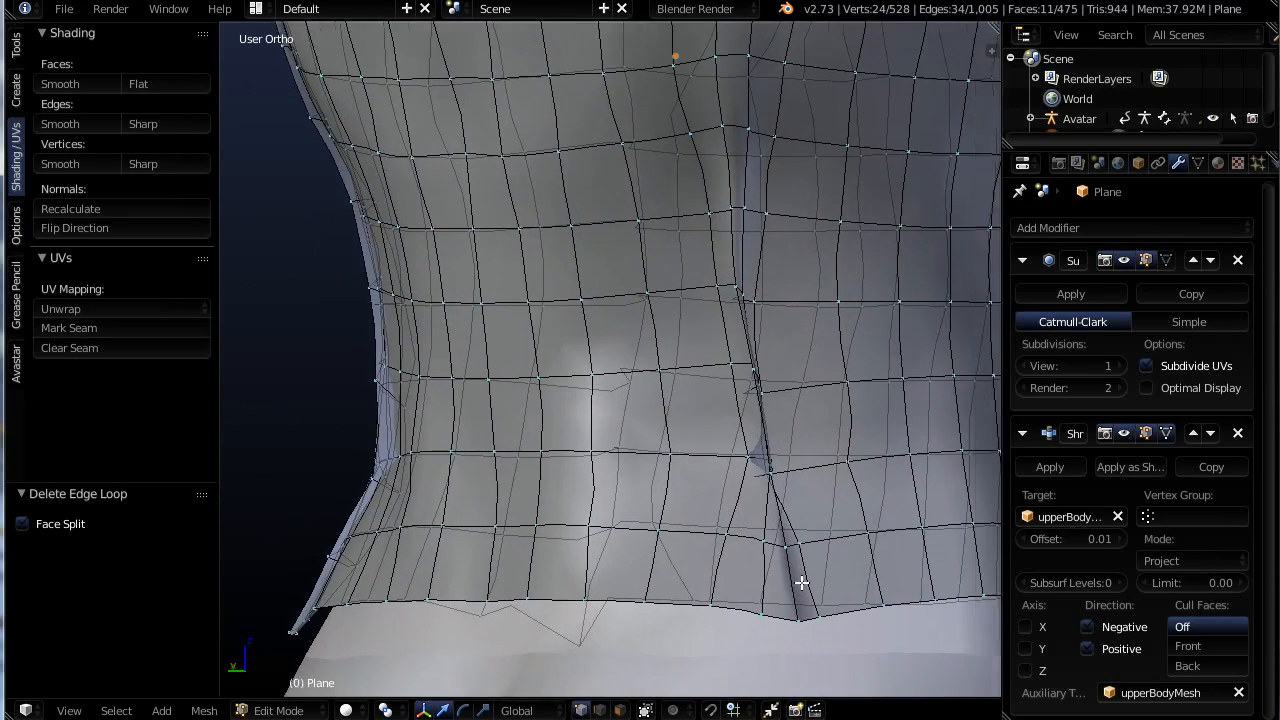
middle_drag(782, 530, 745, 473)
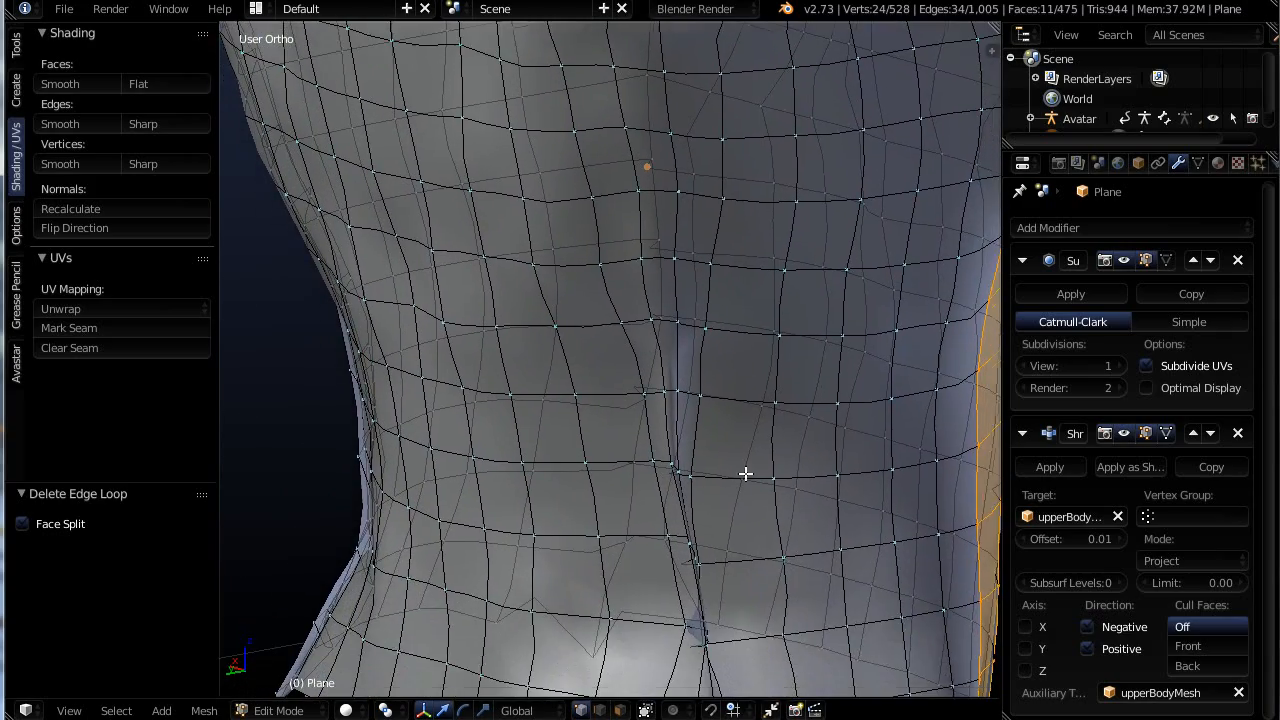
alt+right_click(678, 227)
key(x)
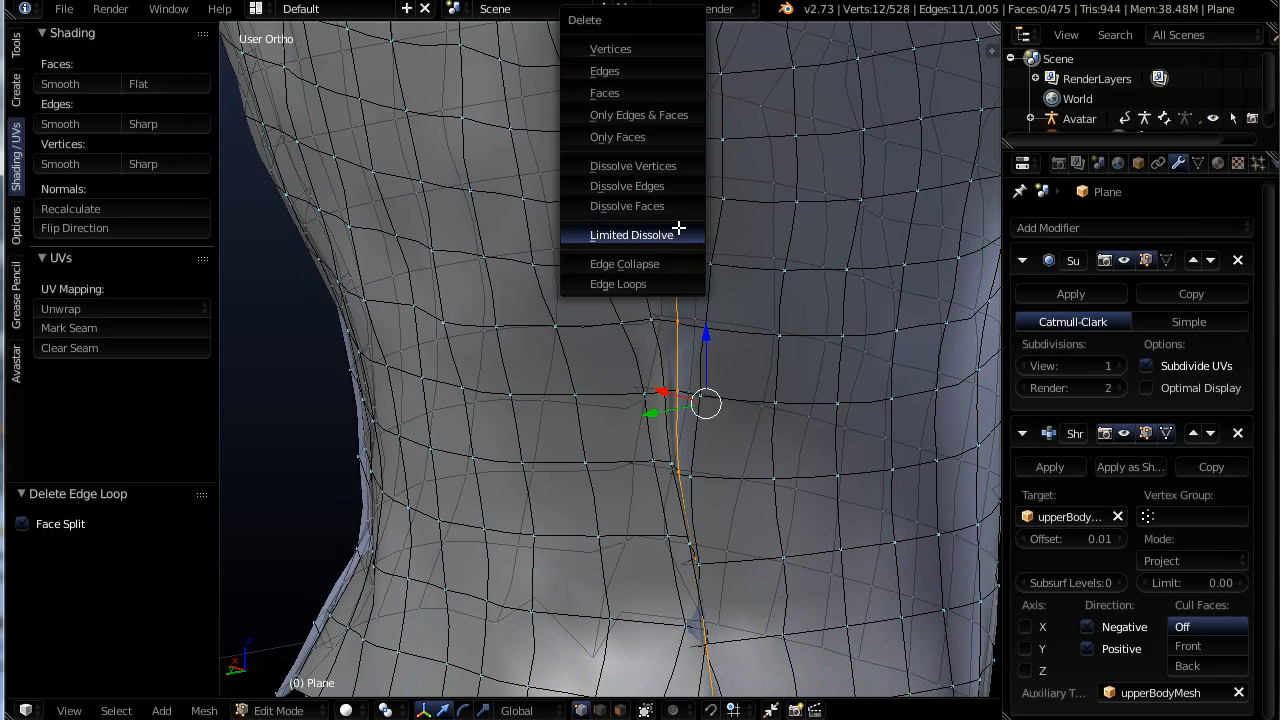
click(657, 289)
scroll(680, 350, down, 4)
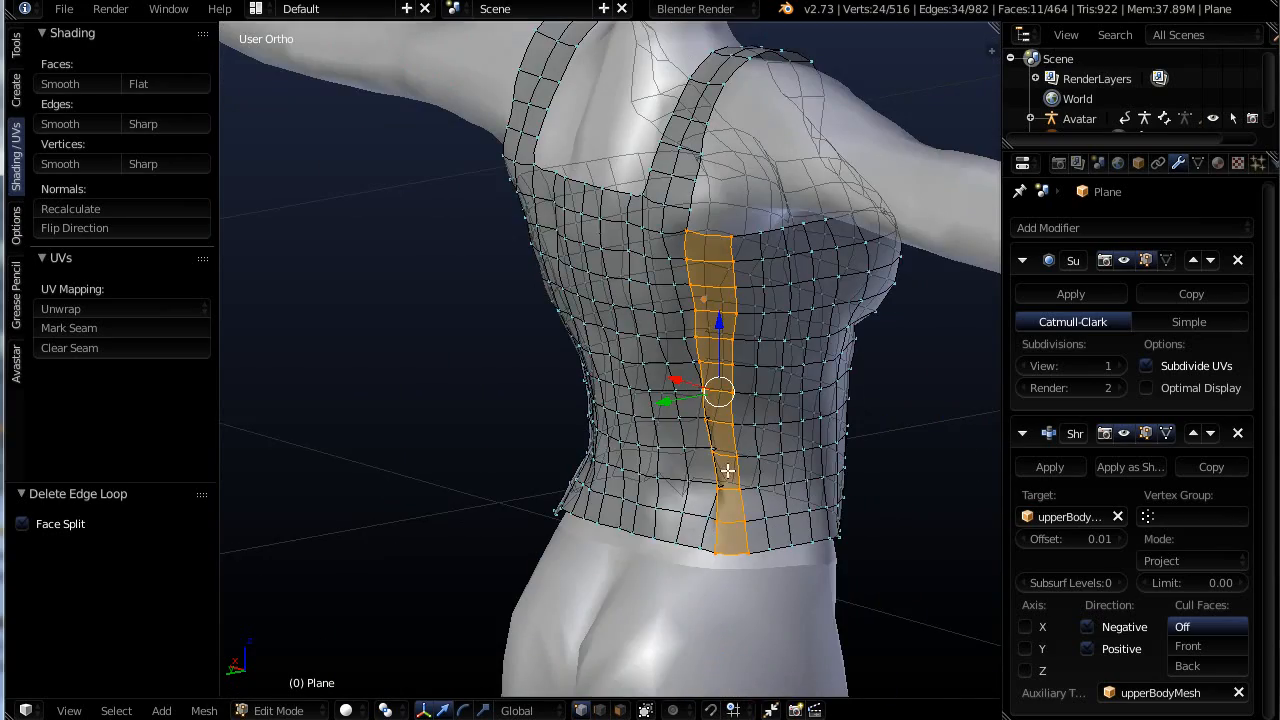
Move the right side seam vertex two rows above the hem by -0.005 along X
middle_drag(726, 471, 709, 388)
alt+click(731, 340)
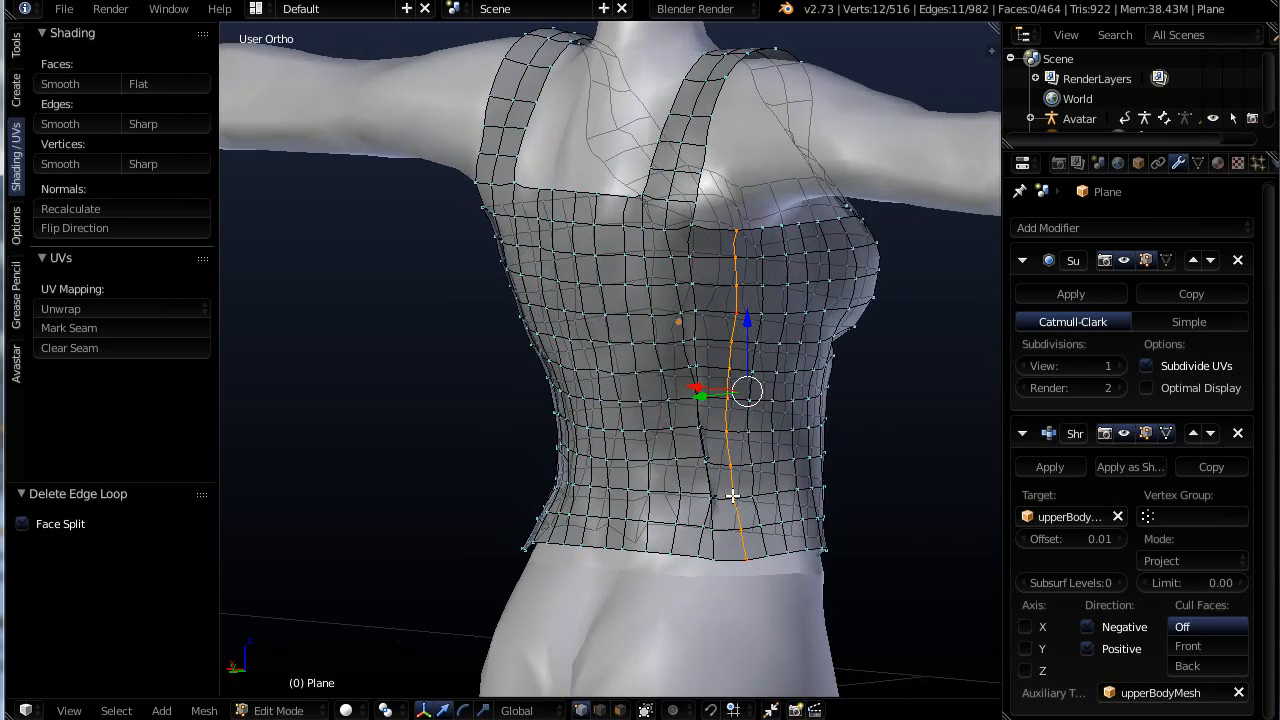
scroll(734, 497, up, 8)
middle_drag(700, 542, 645, 515)
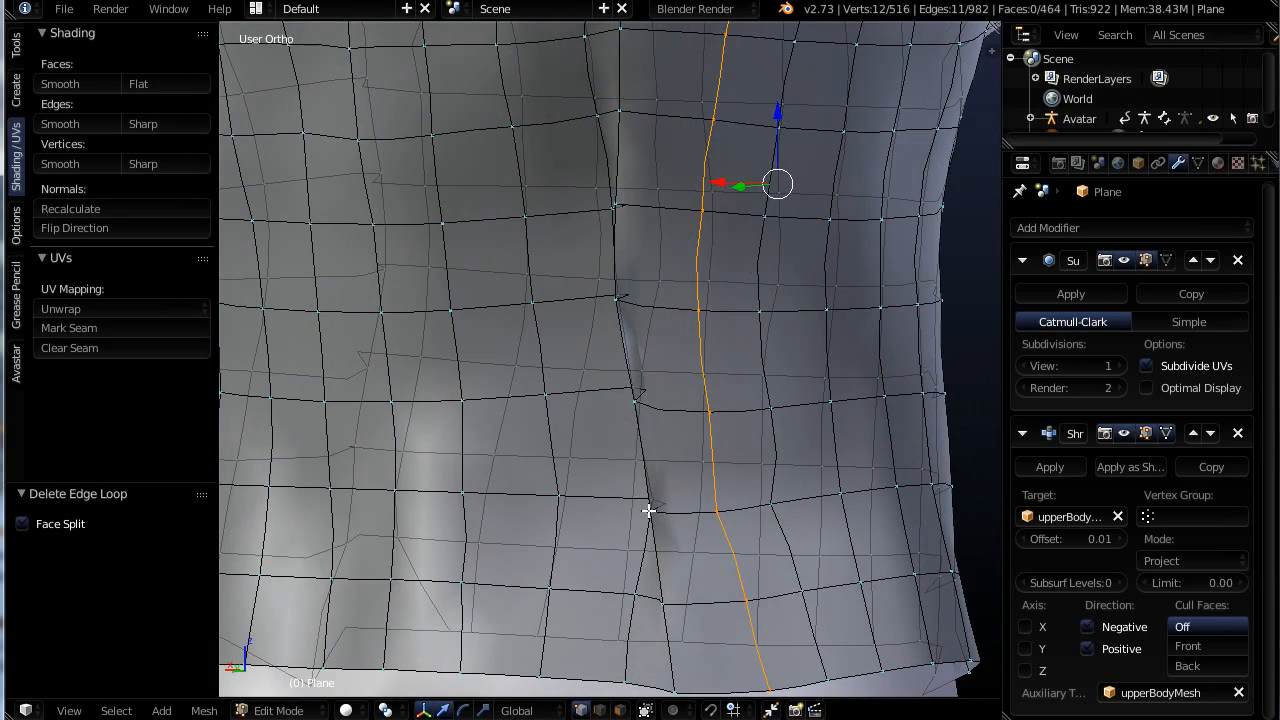
right_click(648, 511)
key(g)
key(x)
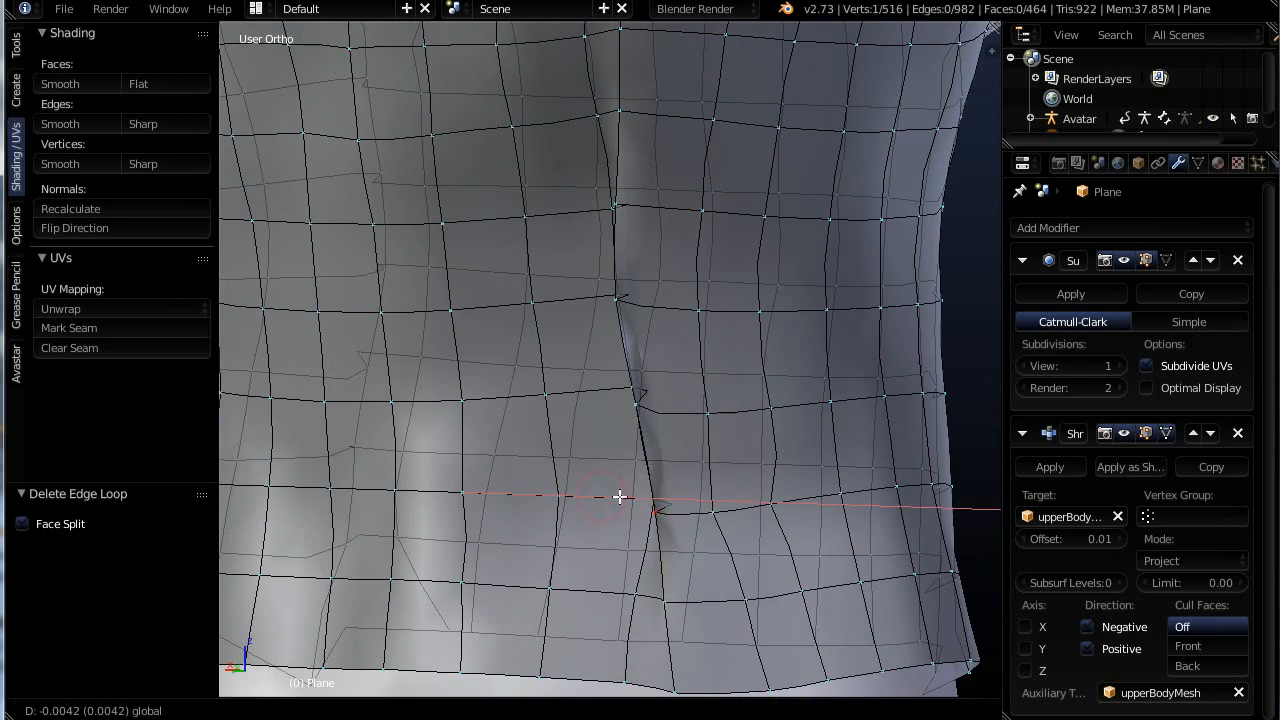
click(625, 426)
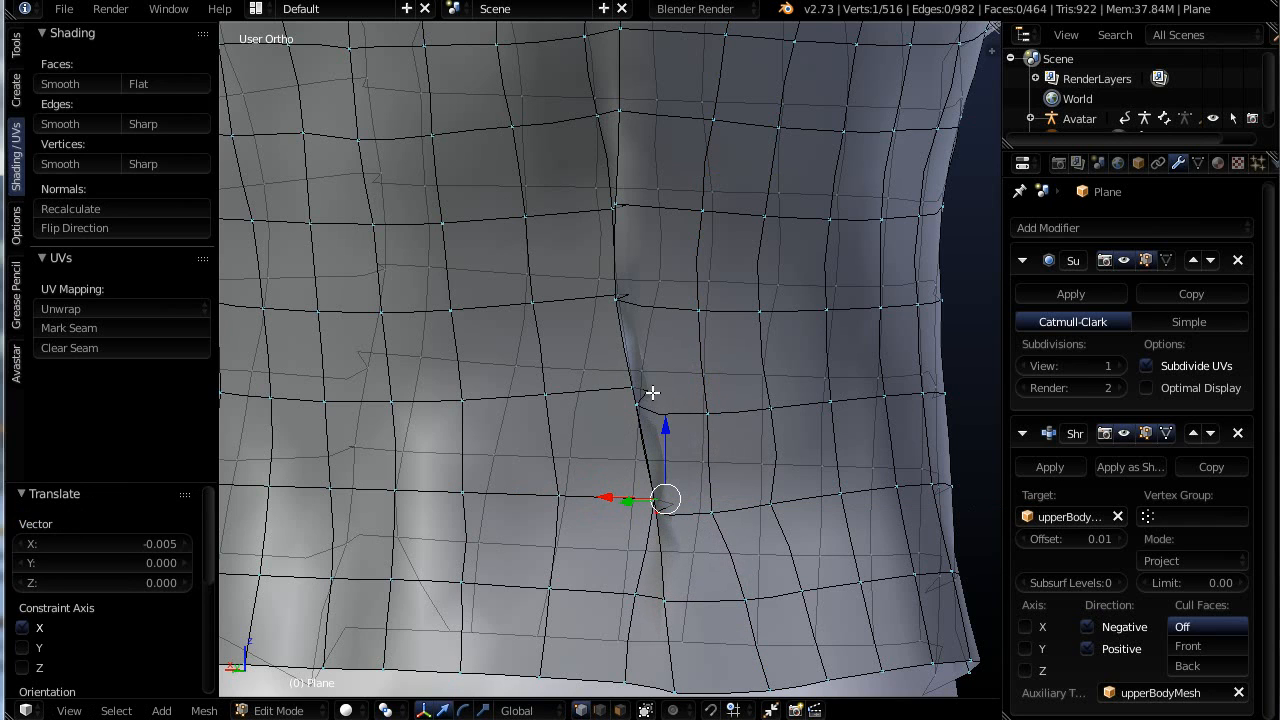
Move the right seam vertex three rows above the hem by -0.014 along Y and the one above it by -0.007 along X
key(g)
key(y)
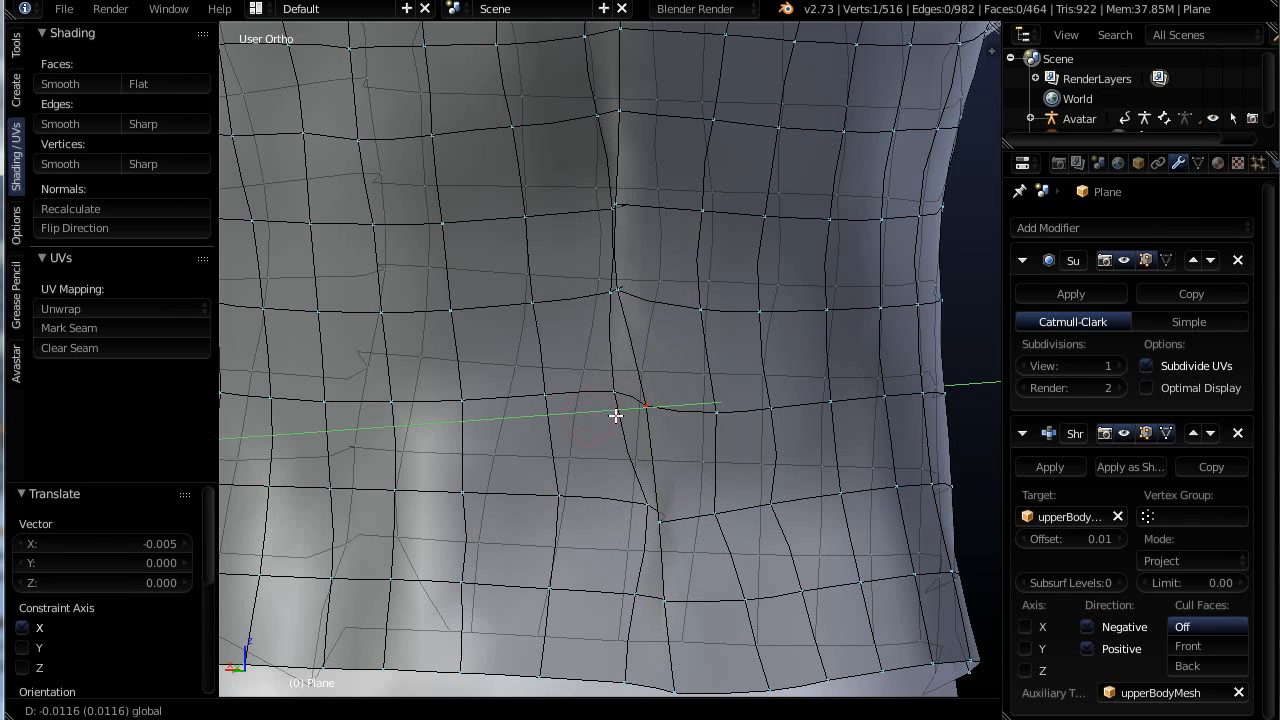
click(617, 400)
right_click(624, 294)
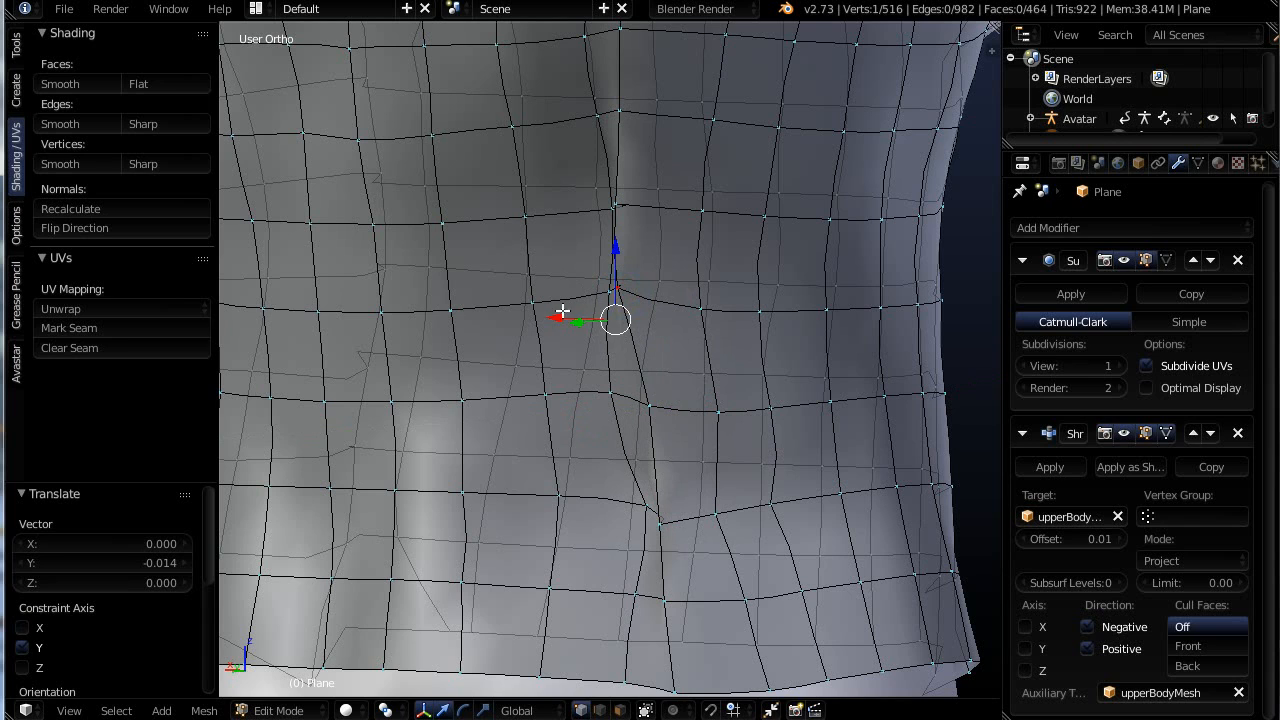
key(g)
key(x)
click(580, 320)
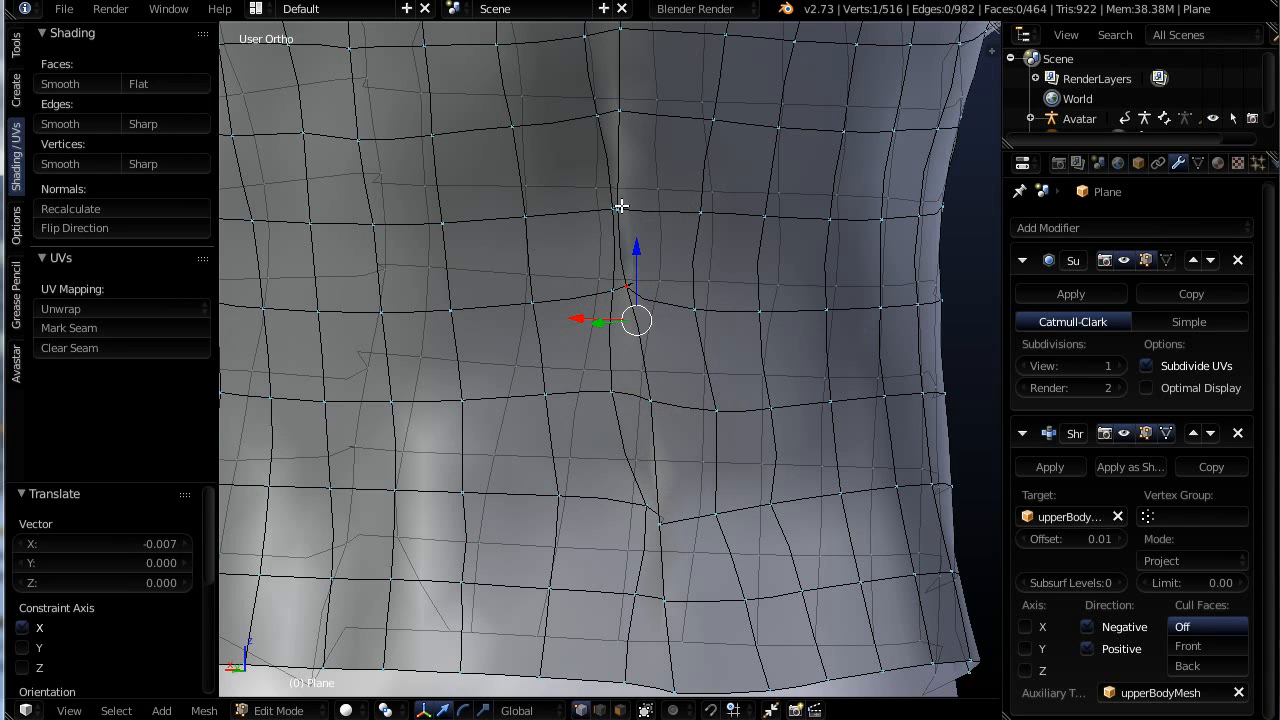
Move the right side seam vertex five rows above the hem by -0.020 along X
right_click(620, 208)
key(g)
key(x)
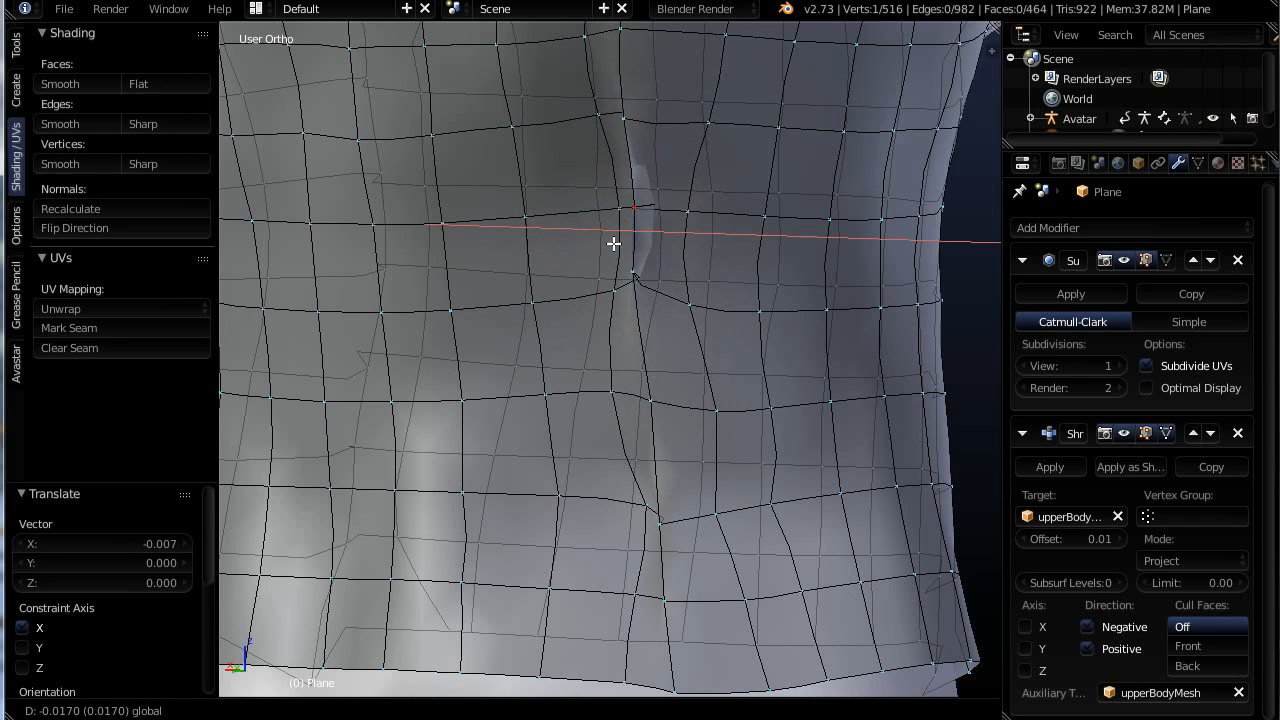
click(614, 243)
Delete the vertical edge loop along the rear edge of the fold on the avatar's left side
scroll(663, 325, down, 5)
middle_drag(663, 325, 787, 566)
scroll(787, 566, up, 4)
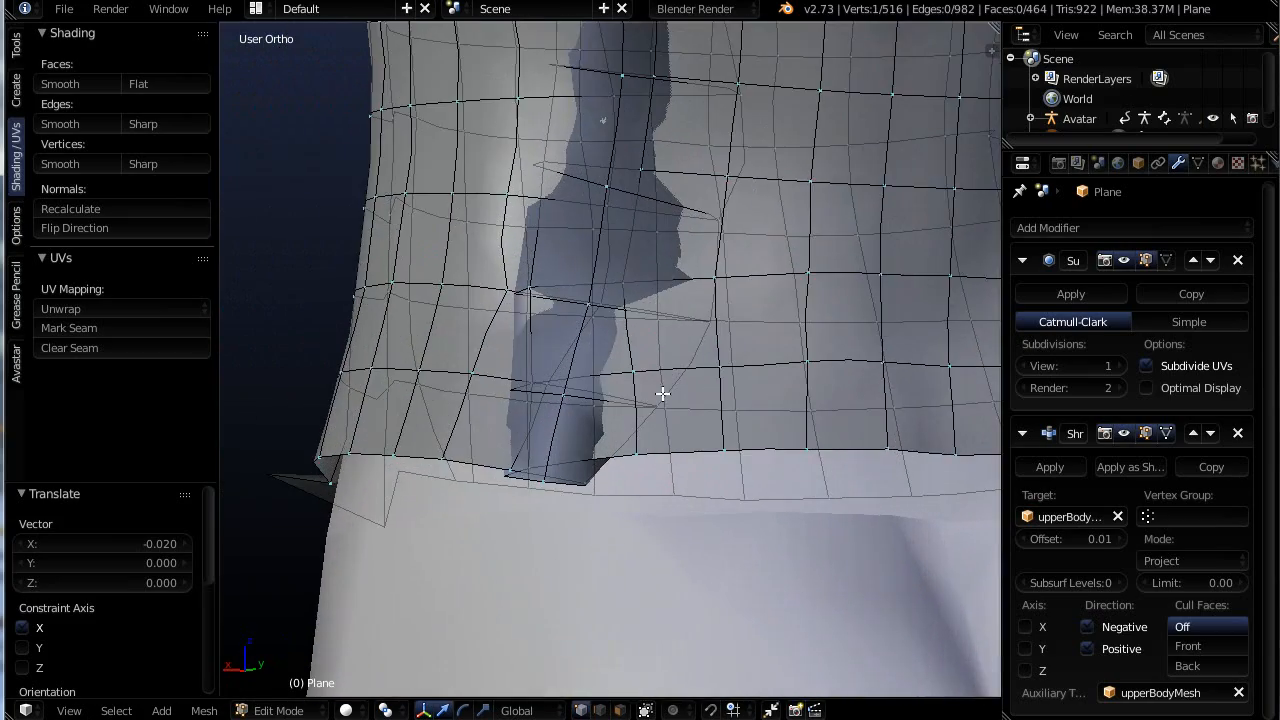
alt+right_click(678, 378)
scroll(695, 407, down, 6)
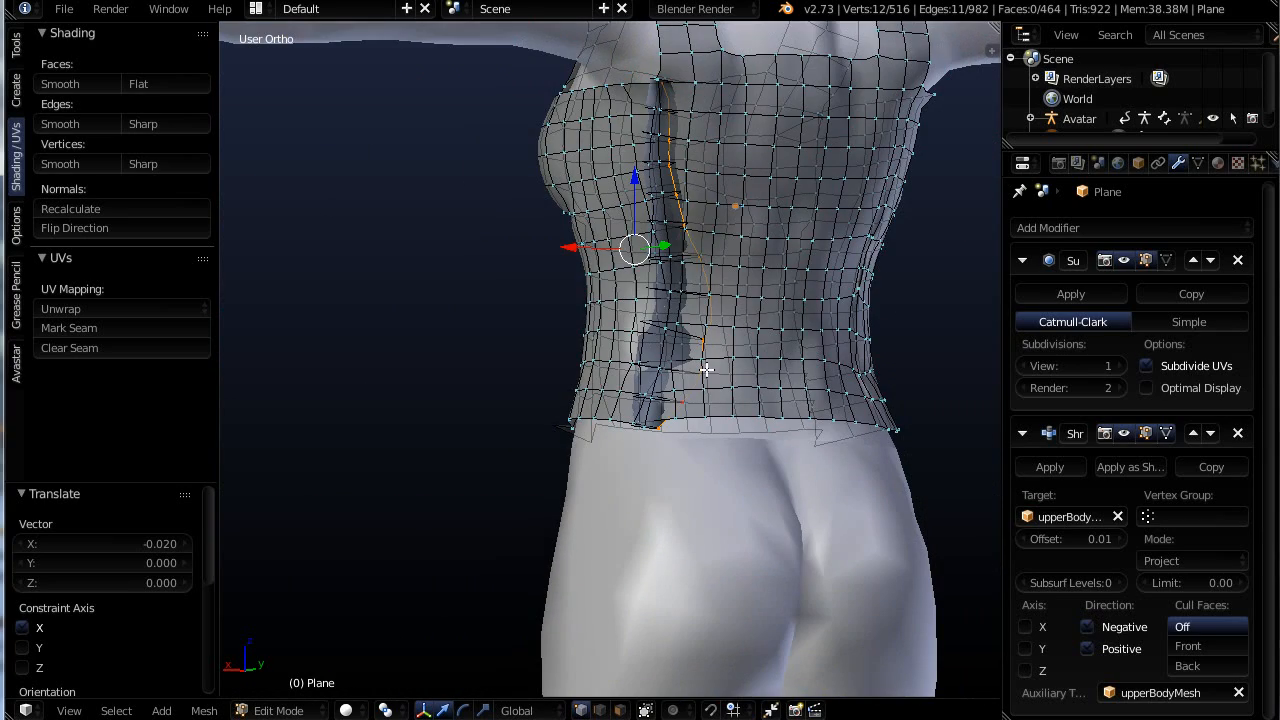
middle_drag(778, 301, 814, 309)
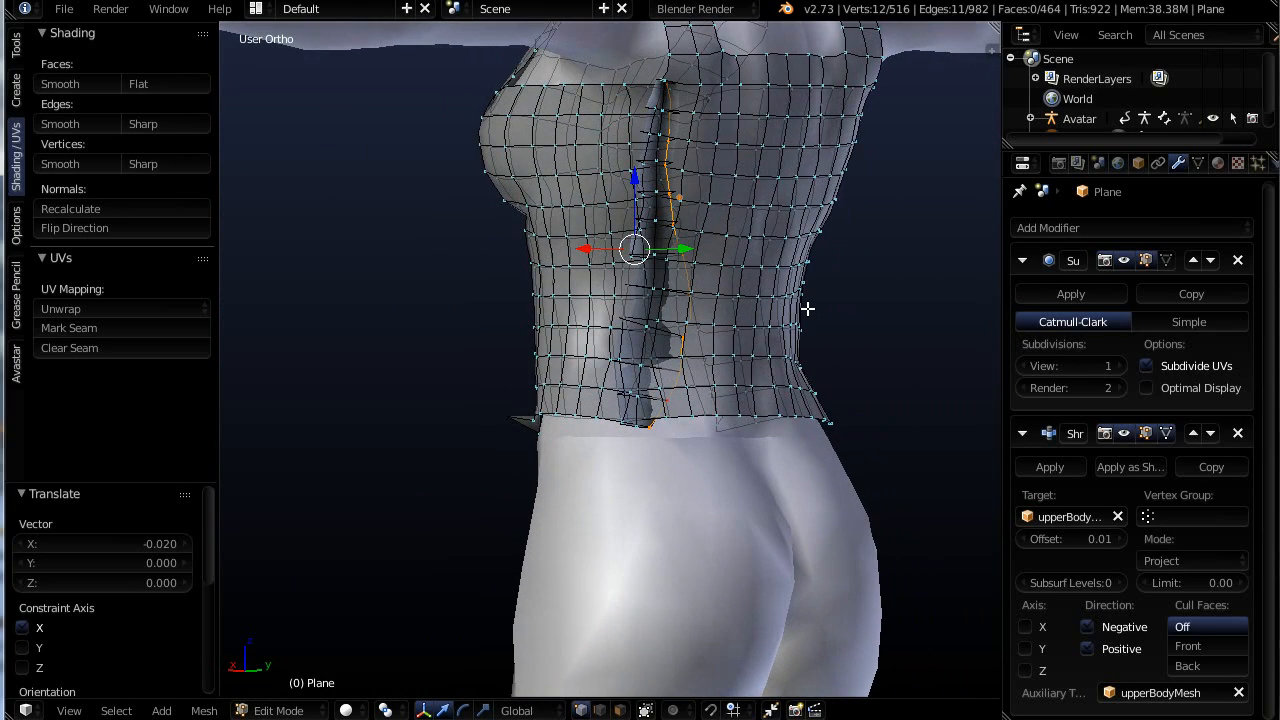
key(x)
click(792, 311)
Delete the vertical edge loop running through the inside of the left side fold
scroll(655, 335, up, 4)
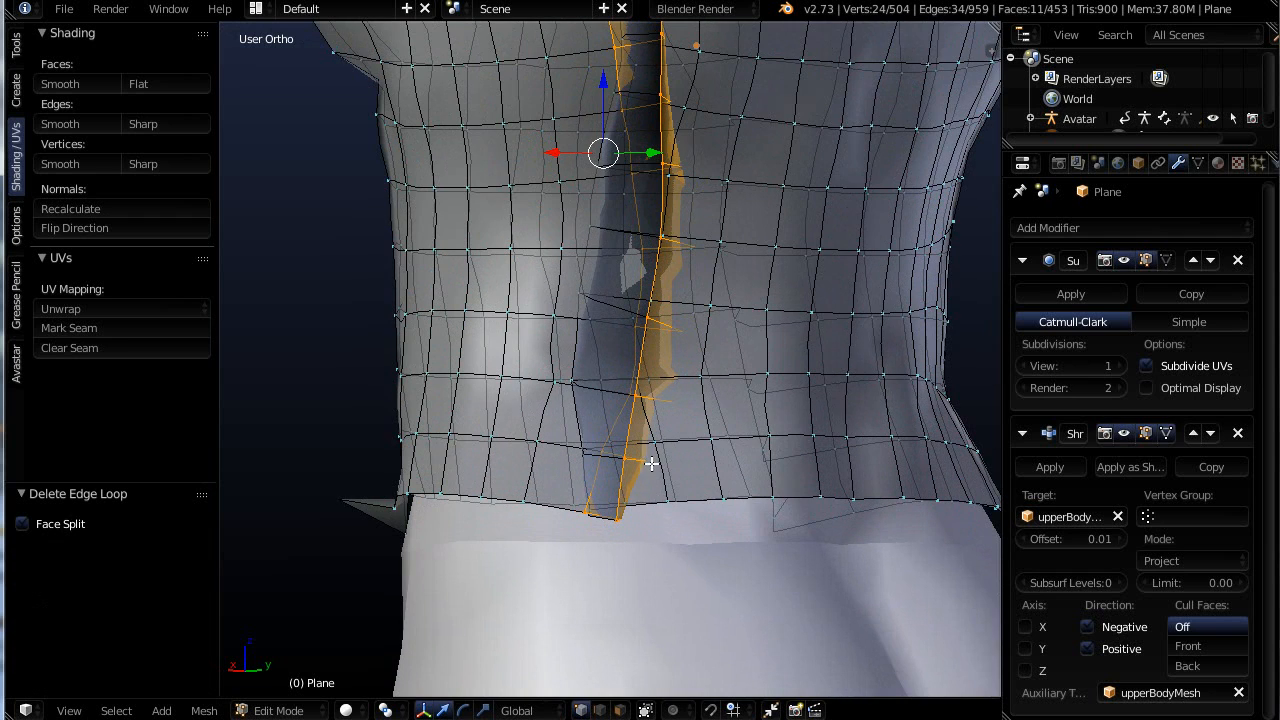
alt+right_click(597, 468)
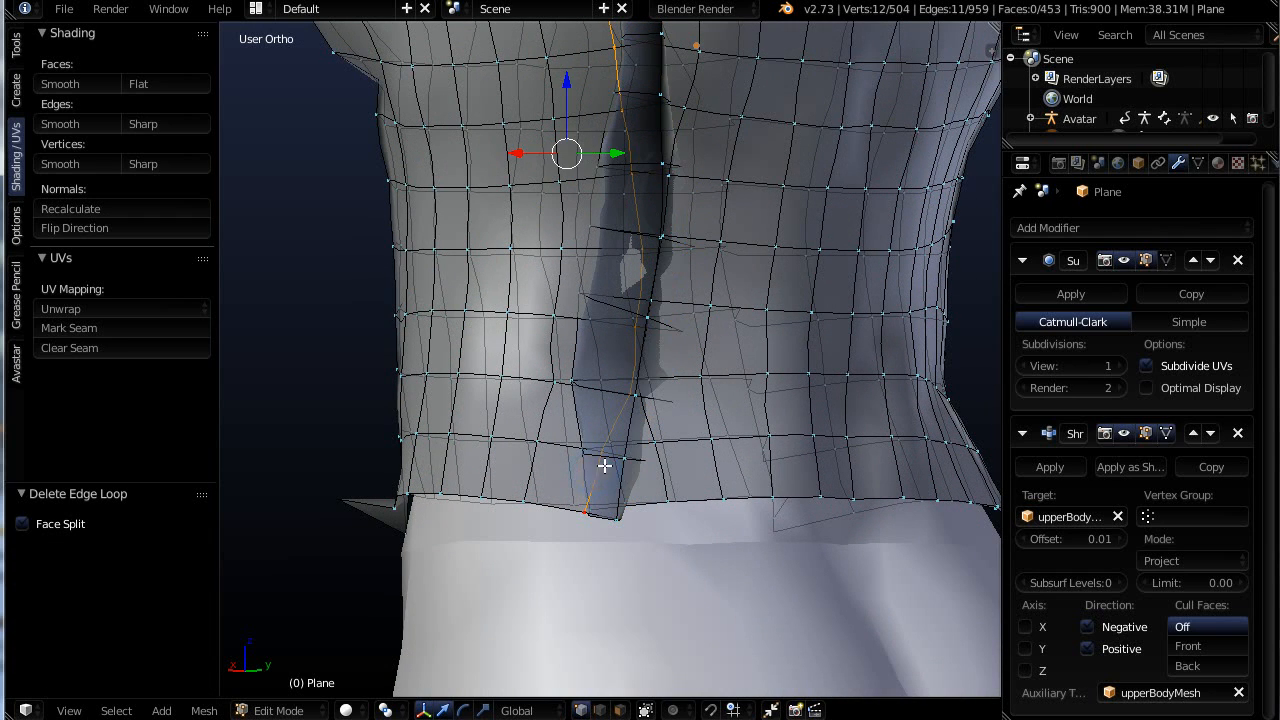
scroll(615, 445, down, 2)
key(x)
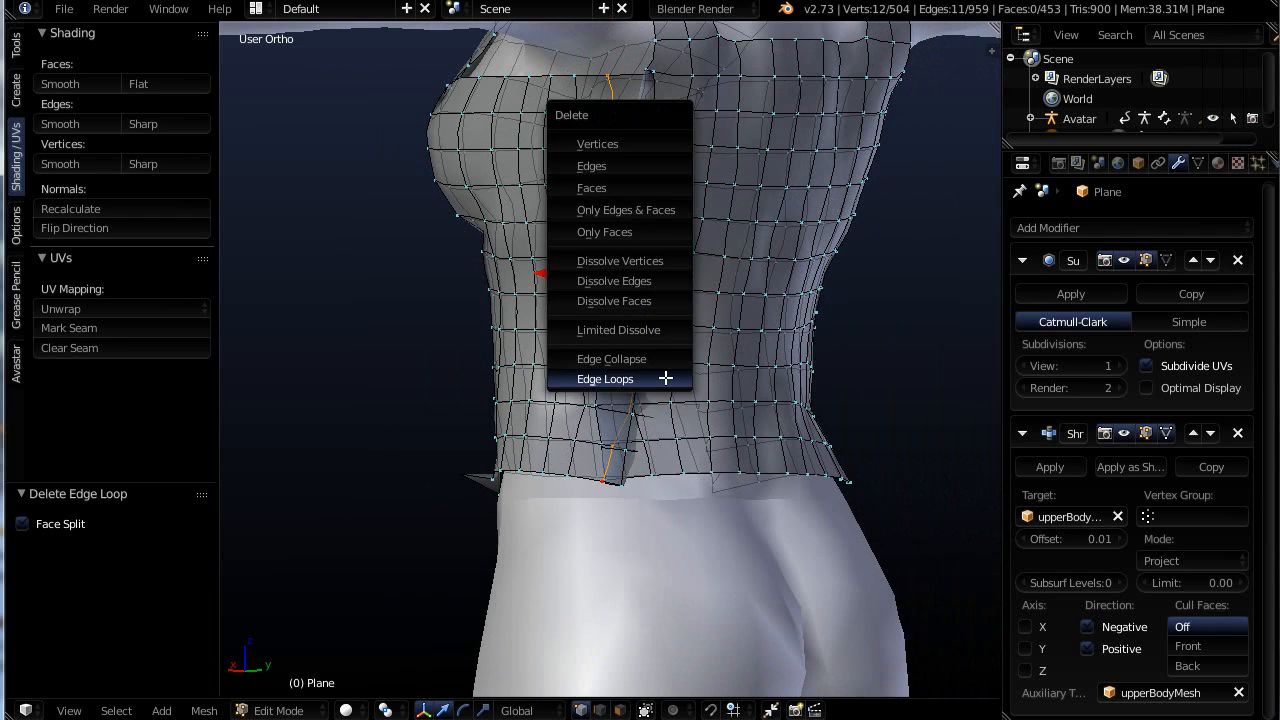
click(665, 377)
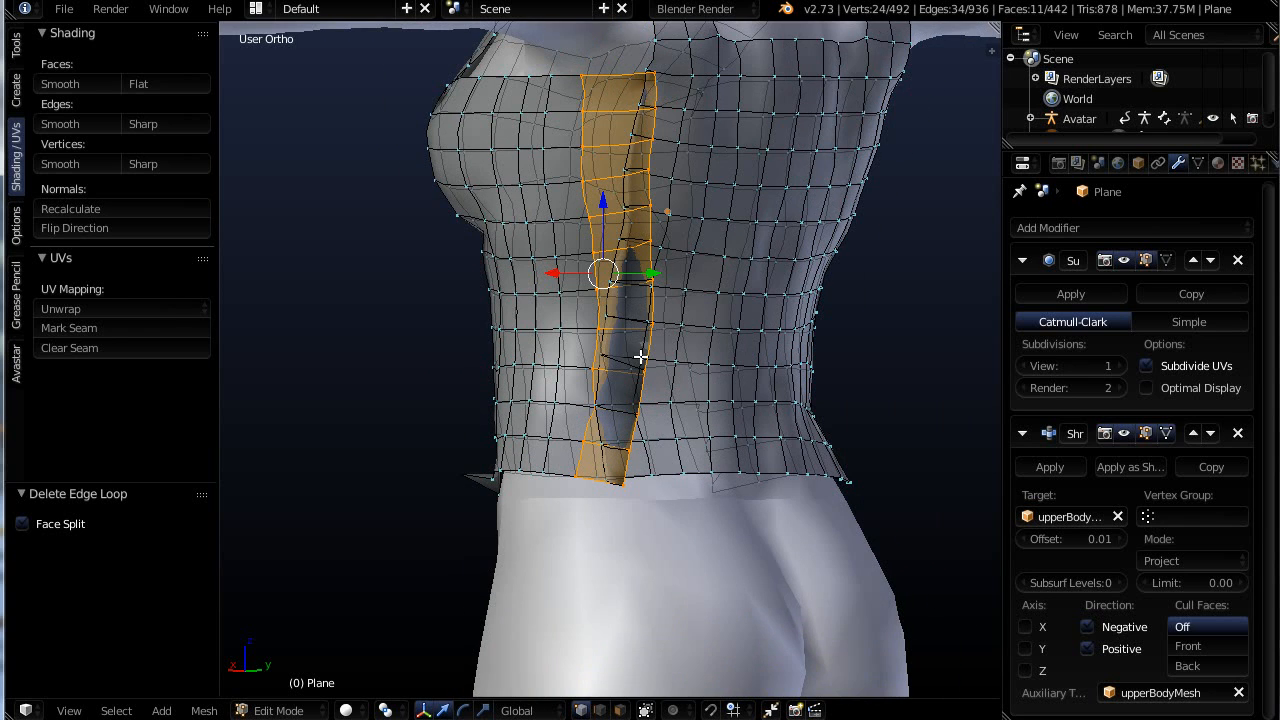
Delete the vertical edge loop along the front edge of the left side fold
scroll(640, 357, up, 3)
alt+right_click(566, 409)
scroll(586, 390, down, 3)
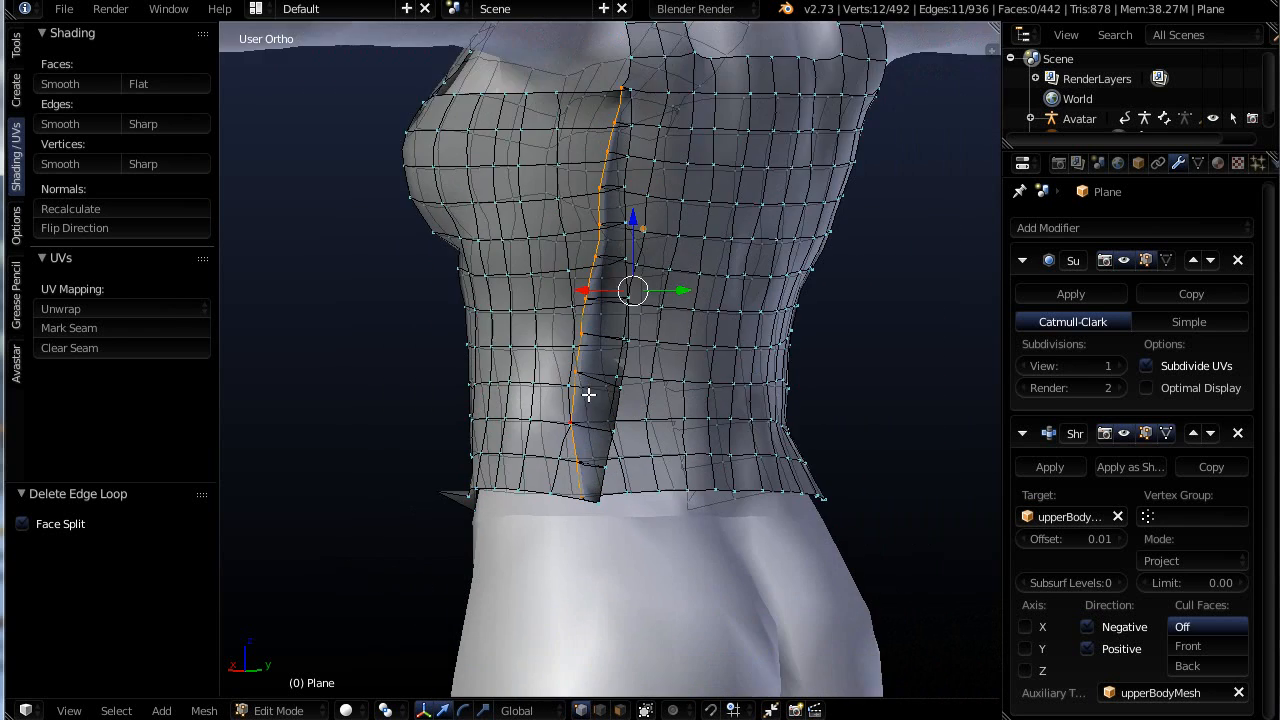
key(x)
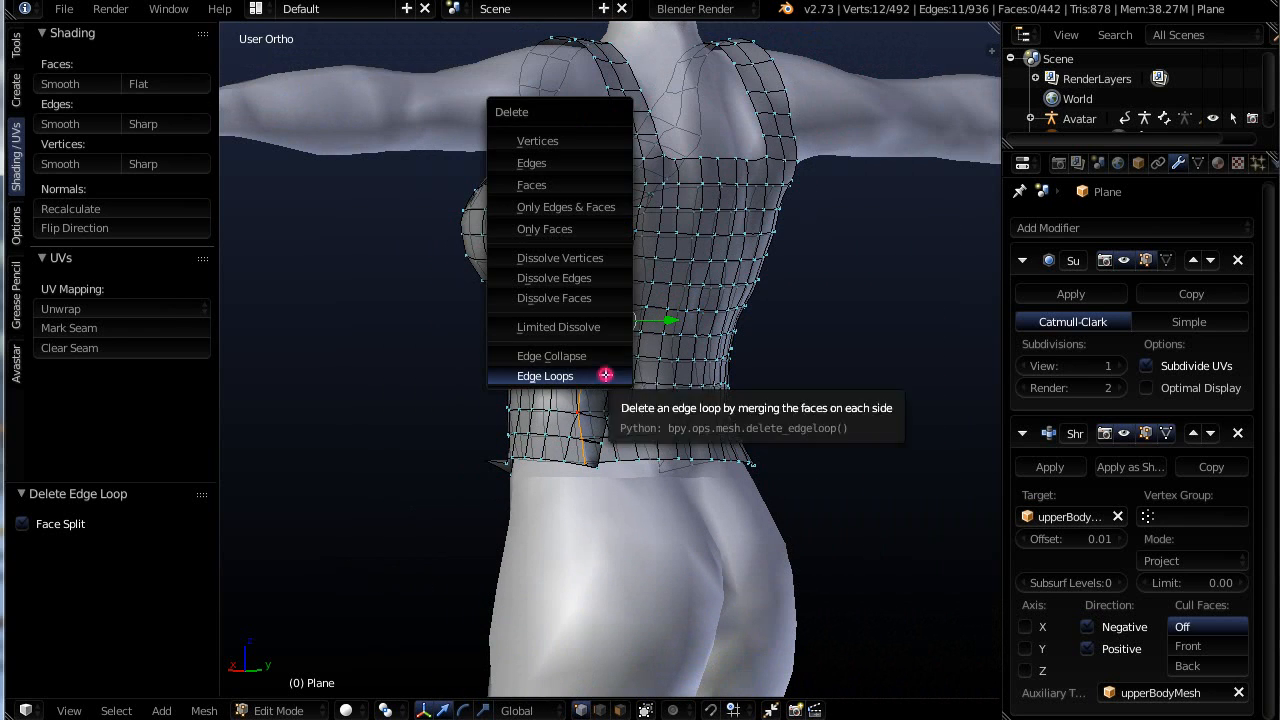
click(605, 374)
Move the seam vertex at the upper end of the left side fold by -0.012 along X
scroll(600, 376, up, 4)
scroll(626, 369, up, 4)
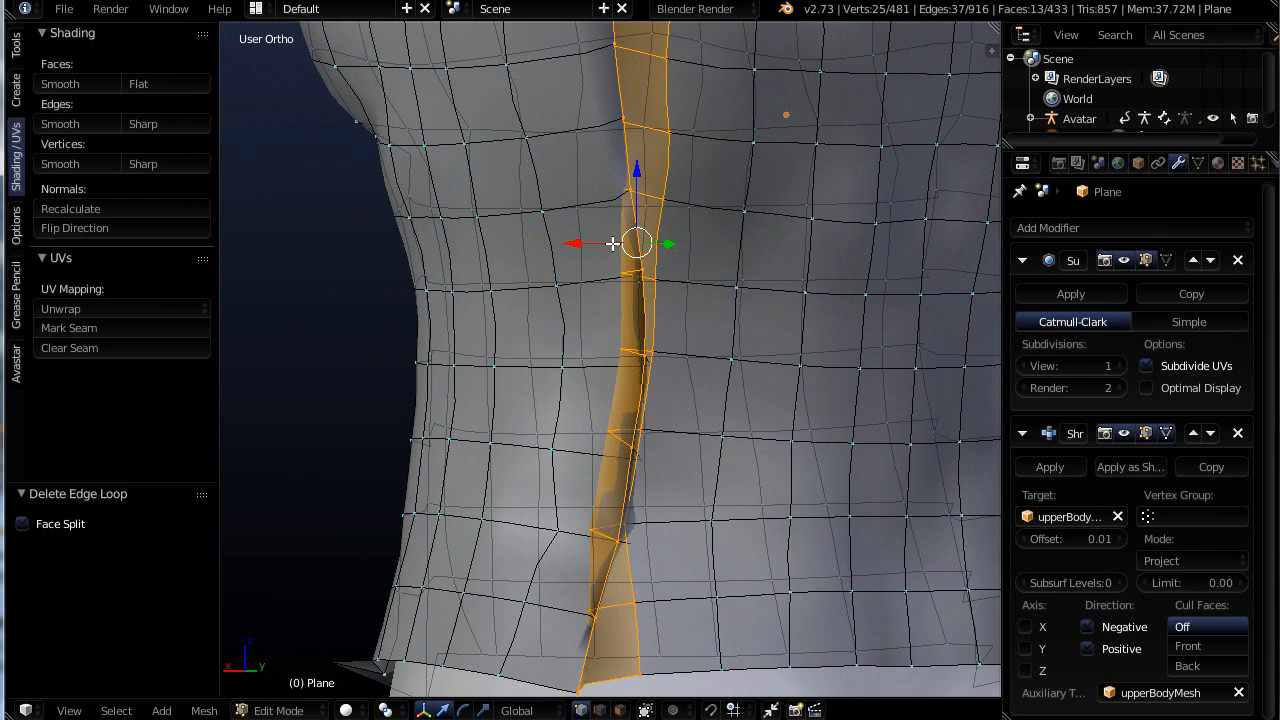
right_click(630, 197)
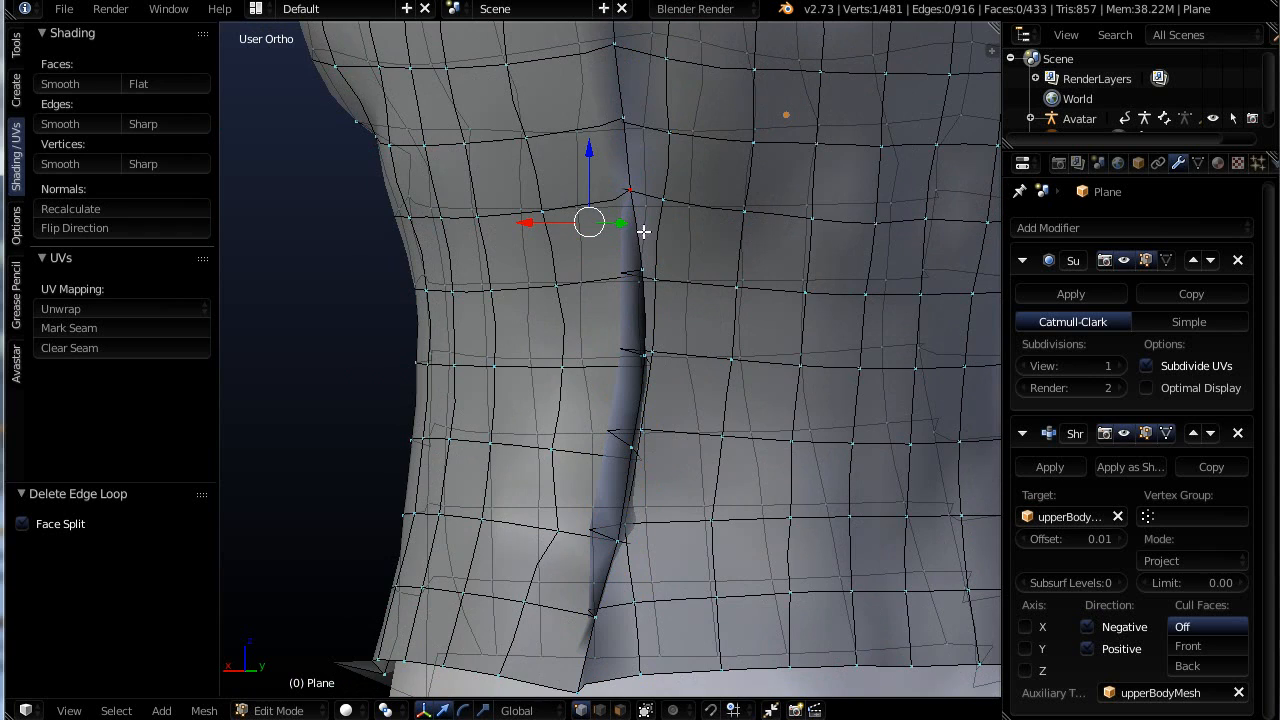
scroll(643, 231, up, 3)
key(g)
key(x)
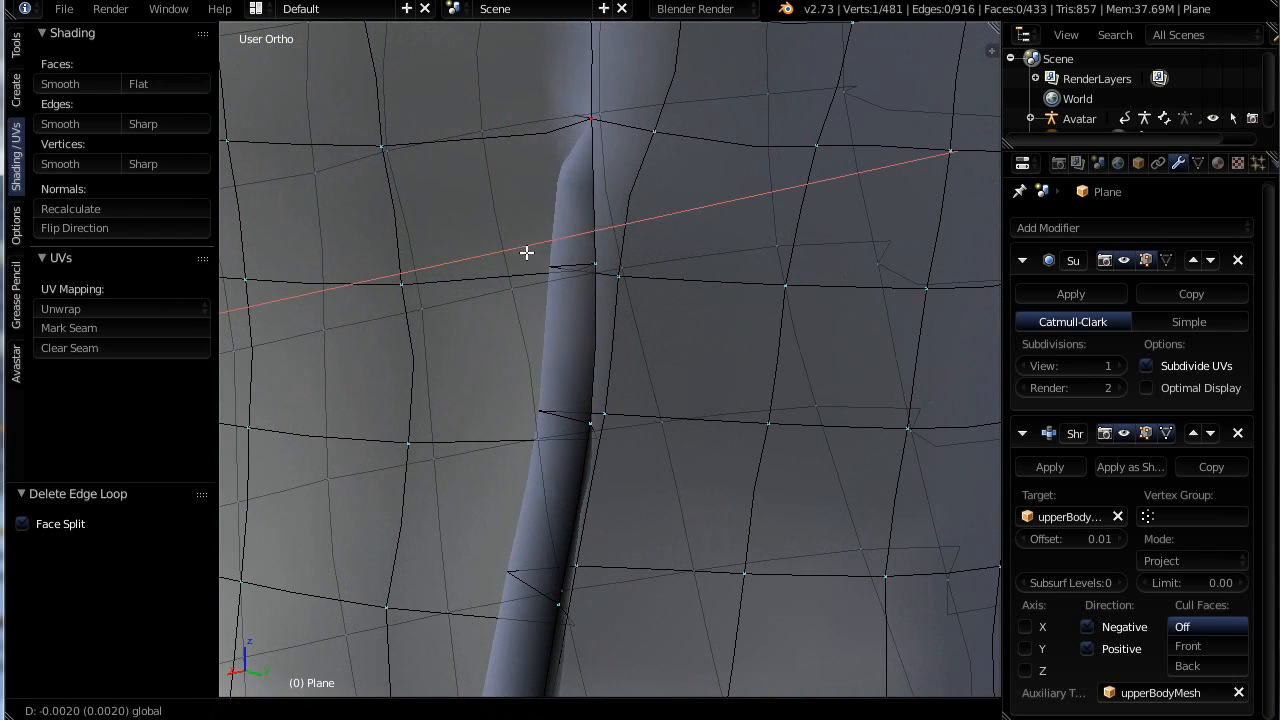
click(582, 280)
Move the vertex just behind the upper part of the left side fold by -0.021 along X
right_click(626, 281)
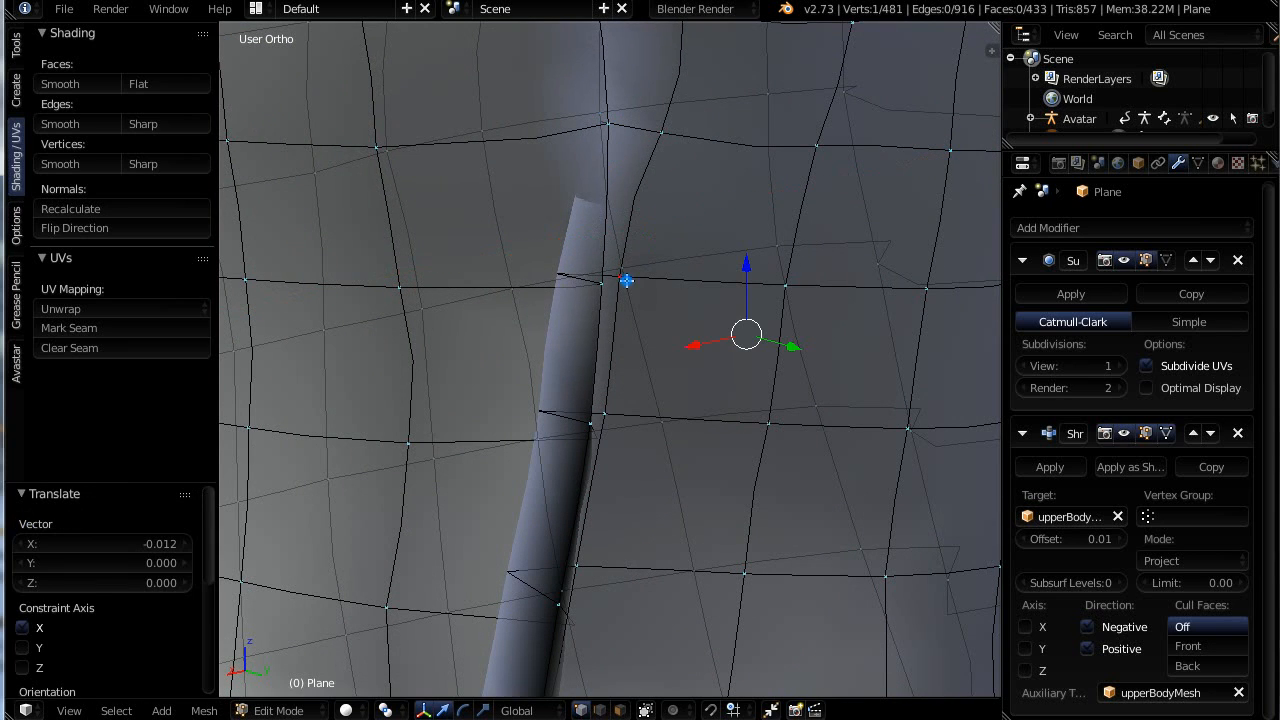
key(g)
key(x)
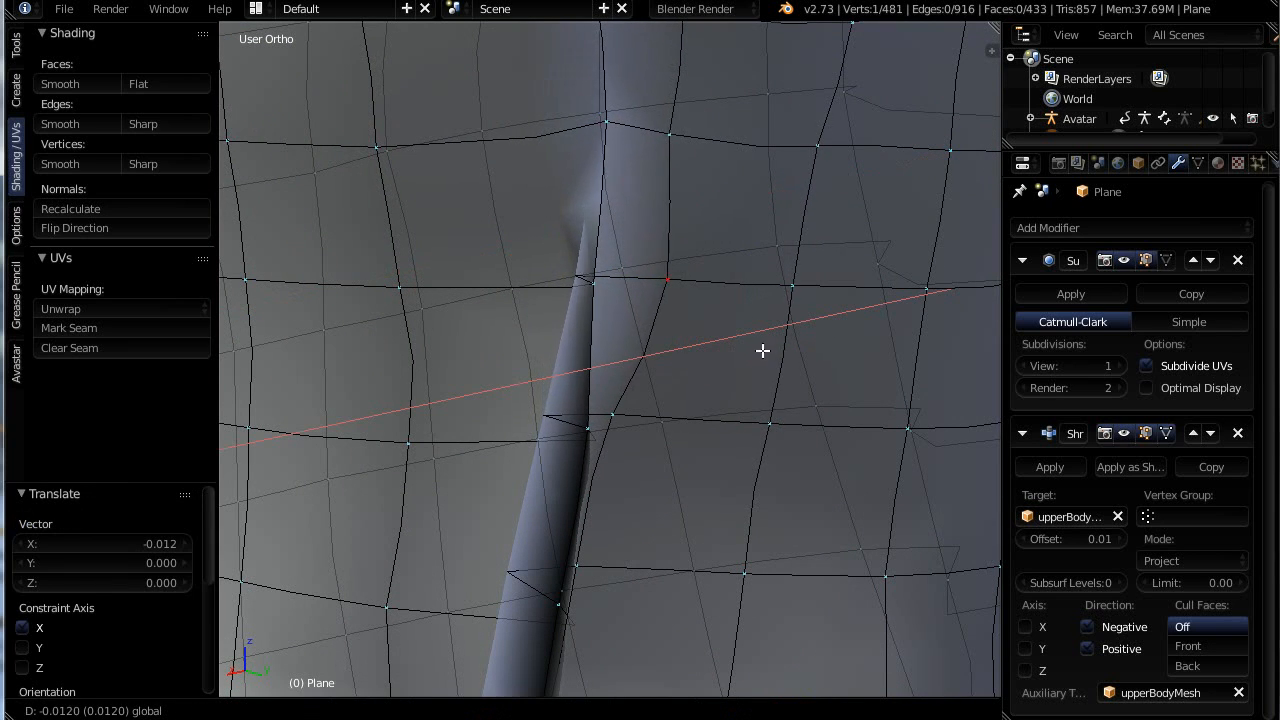
click(805, 373)
scroll(760, 366, down, 5)
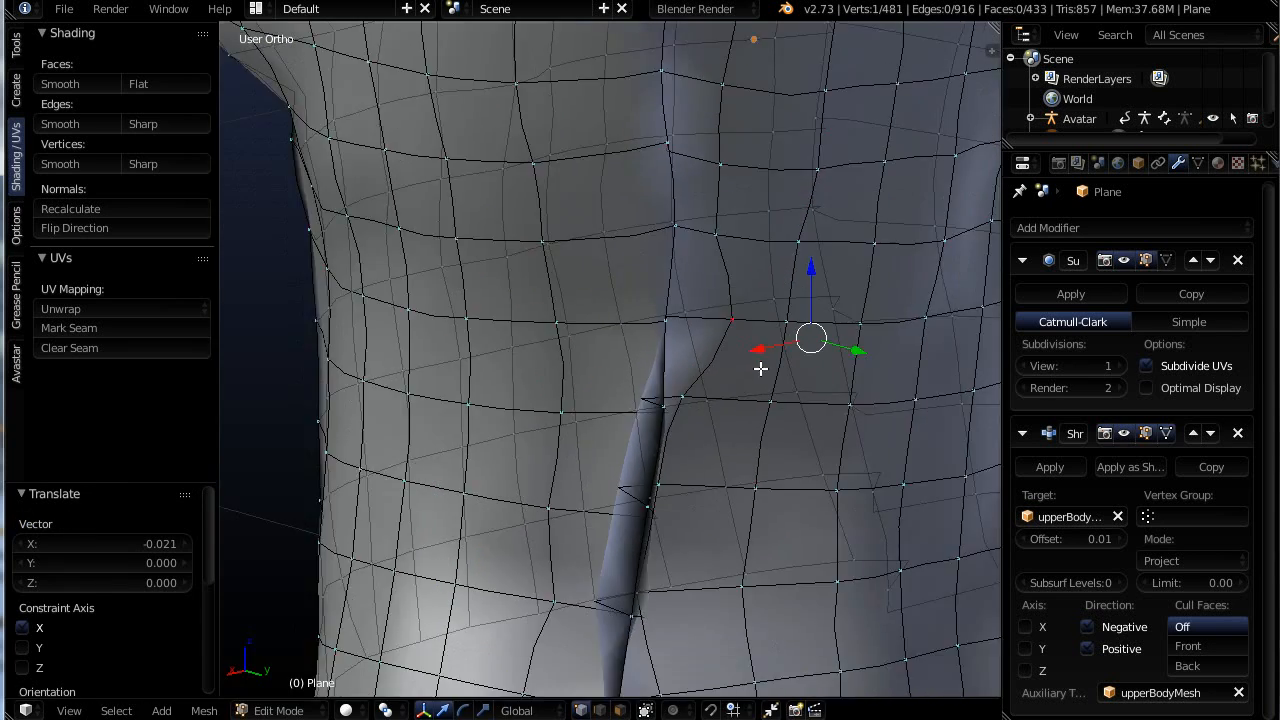
Move the next vertex down, behind the left side fold, by -0.019 along X
middle_drag(733, 367, 712, 367)
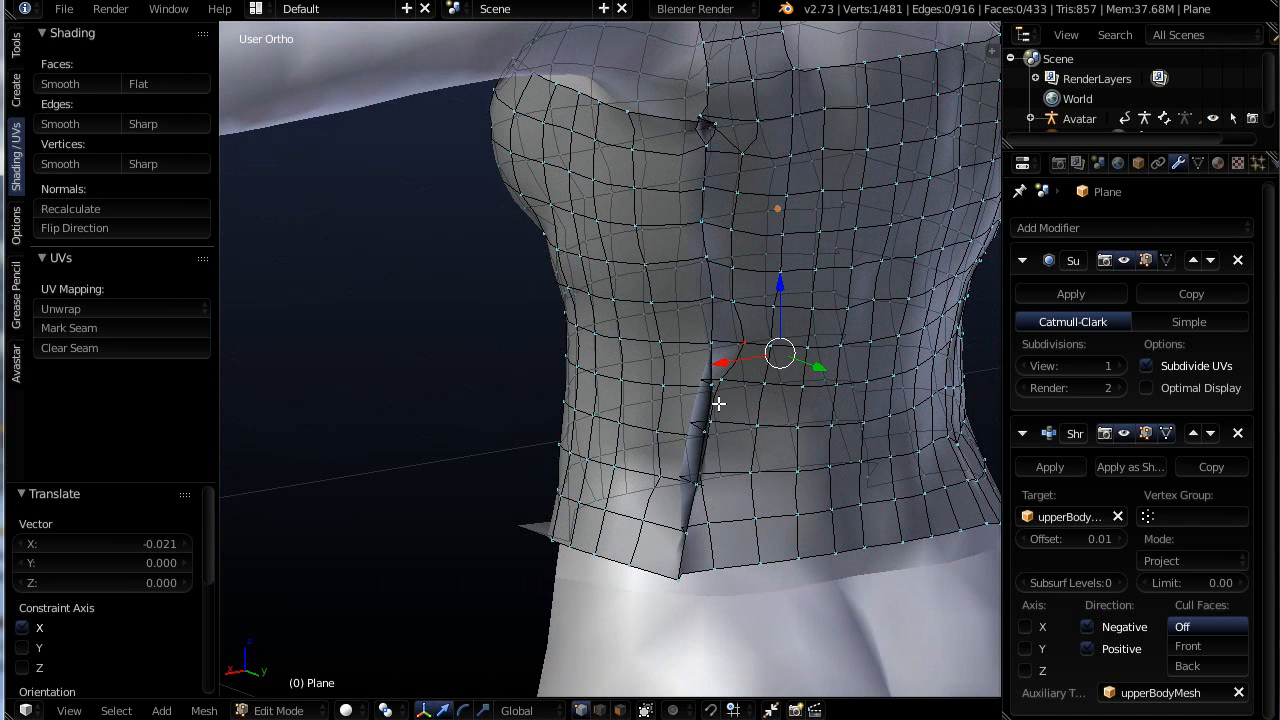
right_click(725, 386)
key(g)
key(x)
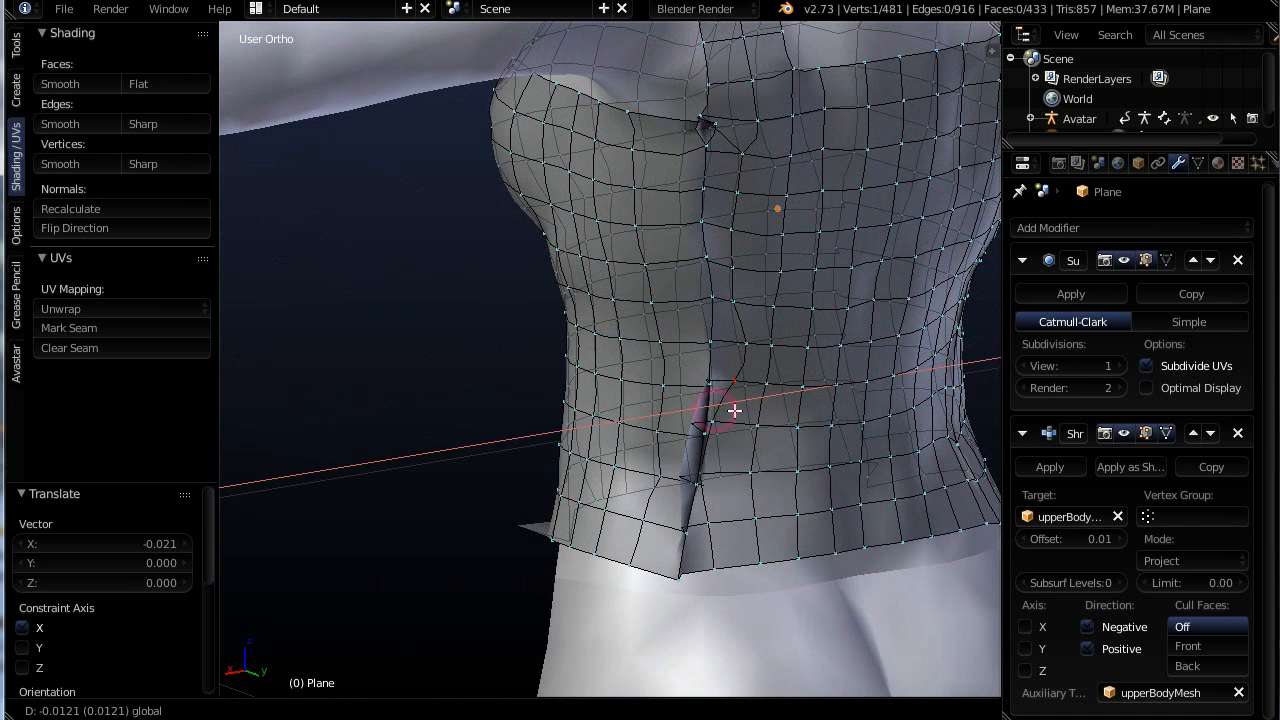
click(743, 409)
Pull the remaining vertices behind the lower left side fold down to the hem toward negative X, the last by -0.009
right_click(739, 437)
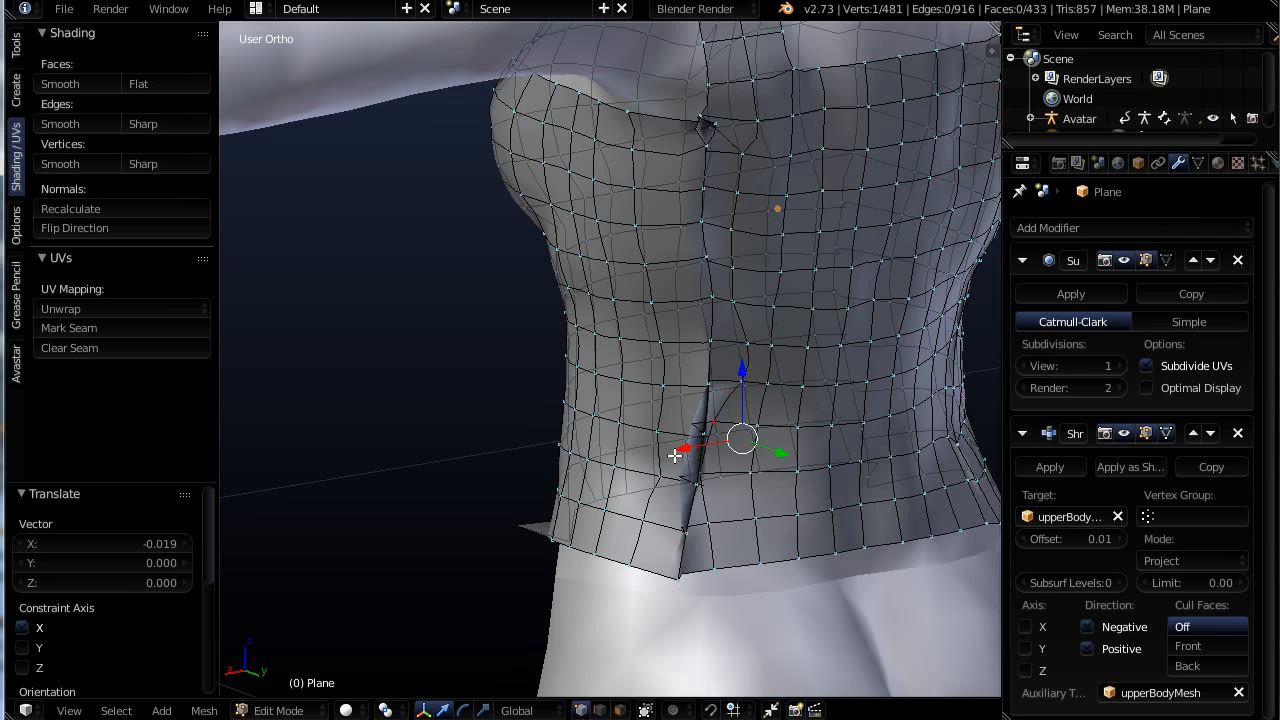
drag(685, 450, 724, 500)
right_click(710, 474)
mouse_move(722, 532)
right_down()
mouse_move(689, 537)
mouse_move(727, 536)
right_up()
right_click(692, 530)
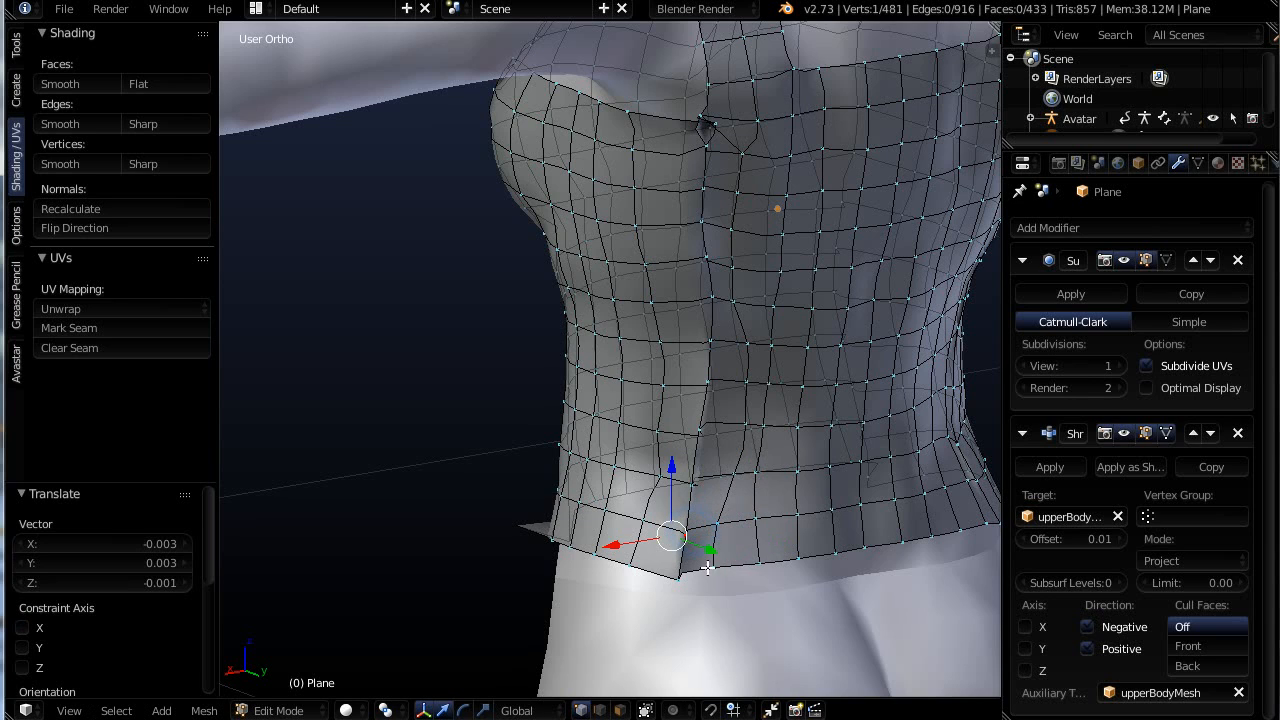
right_click(714, 573)
drag(699, 578, 712, 535)
right_click(718, 524)
On the avatar's right side, move two neighbouring waist vertices in front of the seam by 0.003 and 0.010 along X
middle_drag(712, 535, 991, 517)
scroll(766, 466, down, 4)
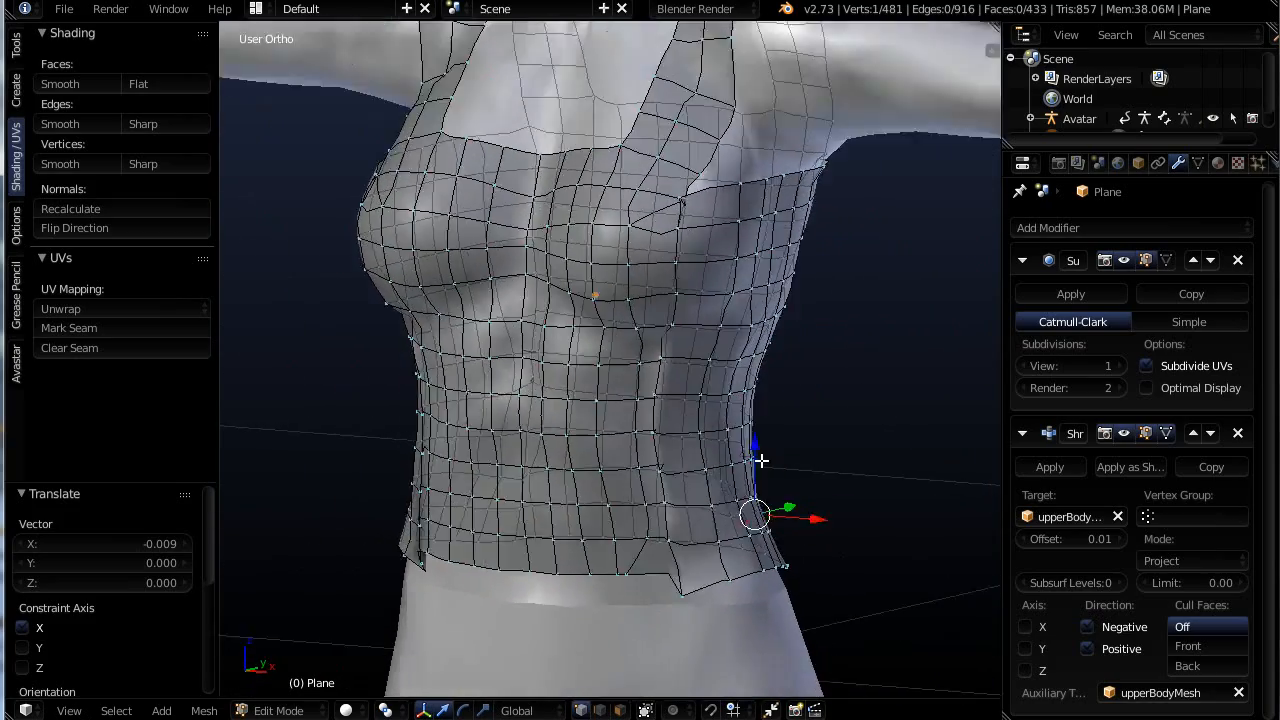
middle_drag(718, 490, 803, 478)
scroll(706, 484, up, 3)
scroll(686, 490, up, 1)
middle_drag(686, 490, 750, 480)
scroll(720, 467, up, 5)
right_click(805, 273)
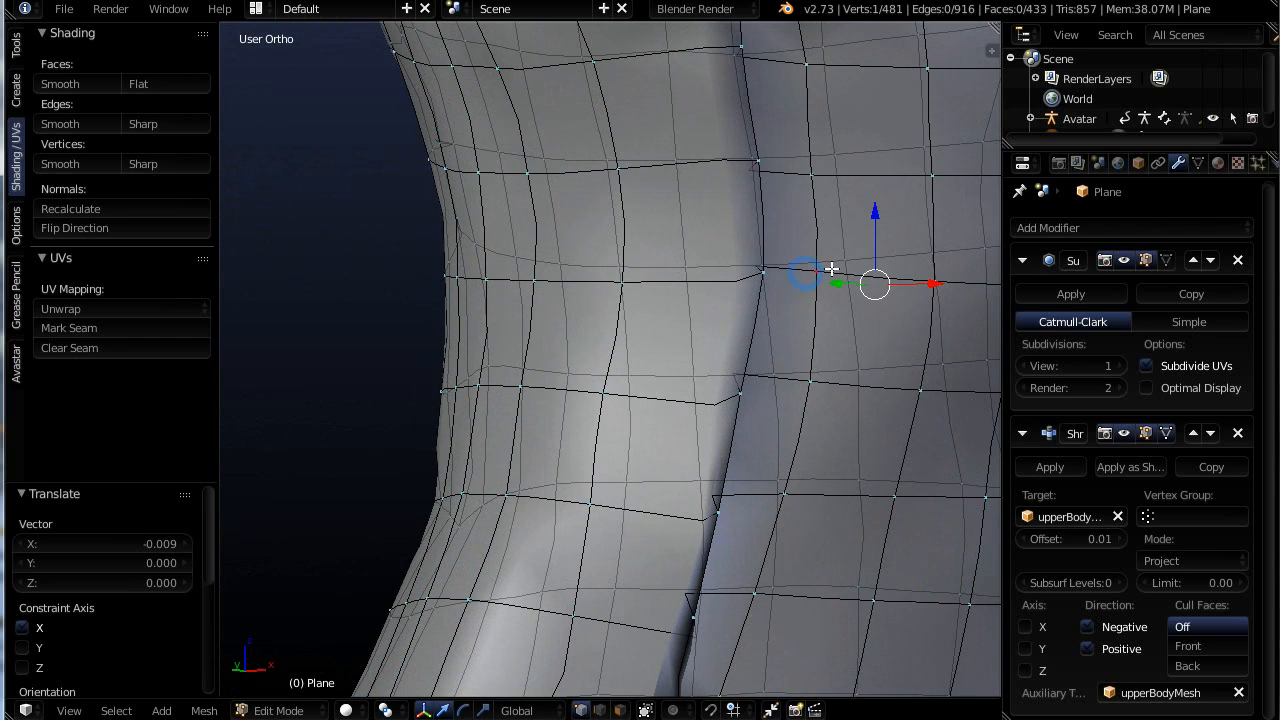
drag(932, 291, 947, 298)
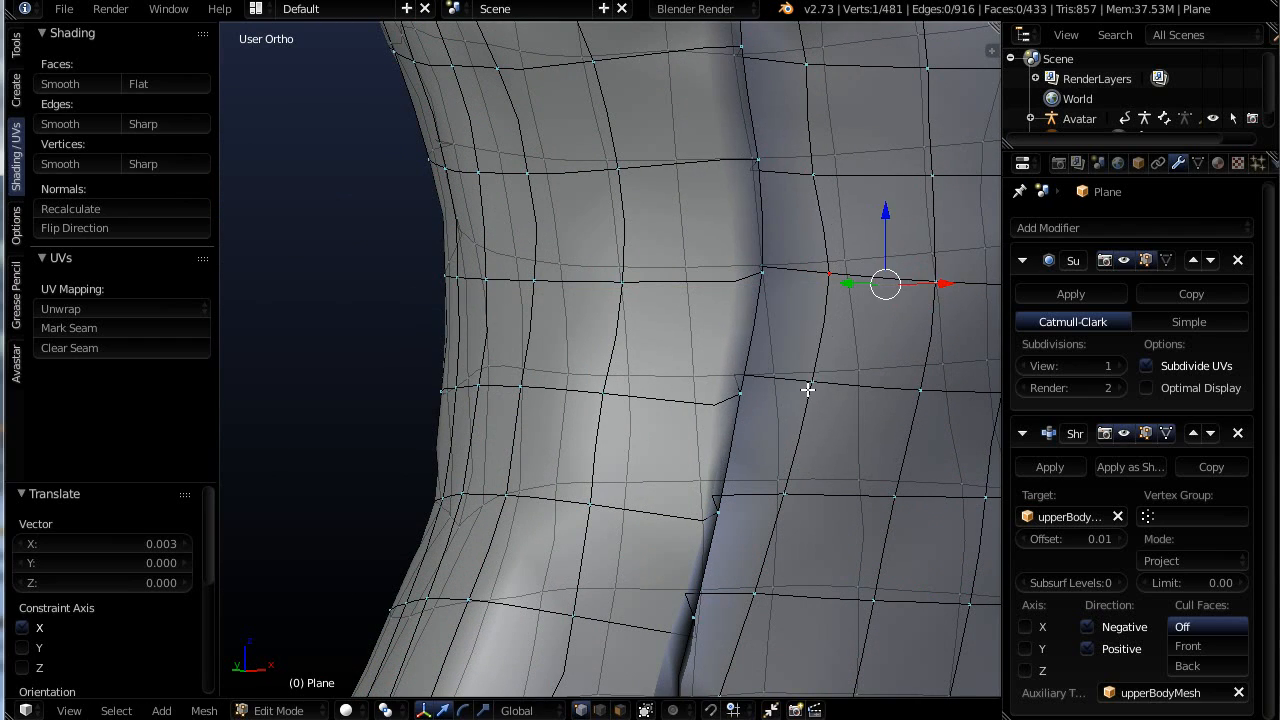
right_click(811, 387)
drag(899, 398, 935, 400)
Move the three lower vertices in front of the right side seam toward positive X, the hem vertex by 0.029
scroll(818, 478, down, 6)
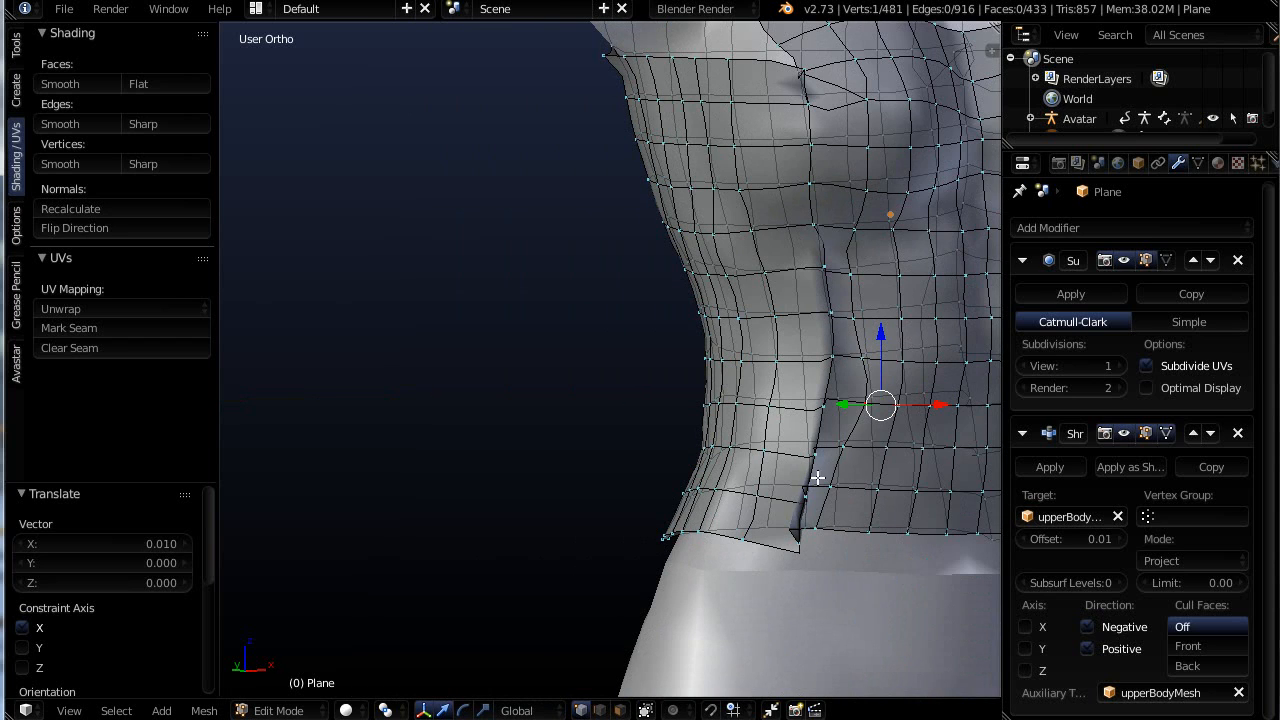
right_click(857, 448)
drag(924, 453, 955, 451)
right_click(853, 490)
drag(916, 492, 938, 496)
right_click(855, 535)
drag(899, 537, 928, 534)
Shift the upper vertices in front of the right side seam toward positive X, from waist to below the bust, the last by 0.010
right_click(865, 356)
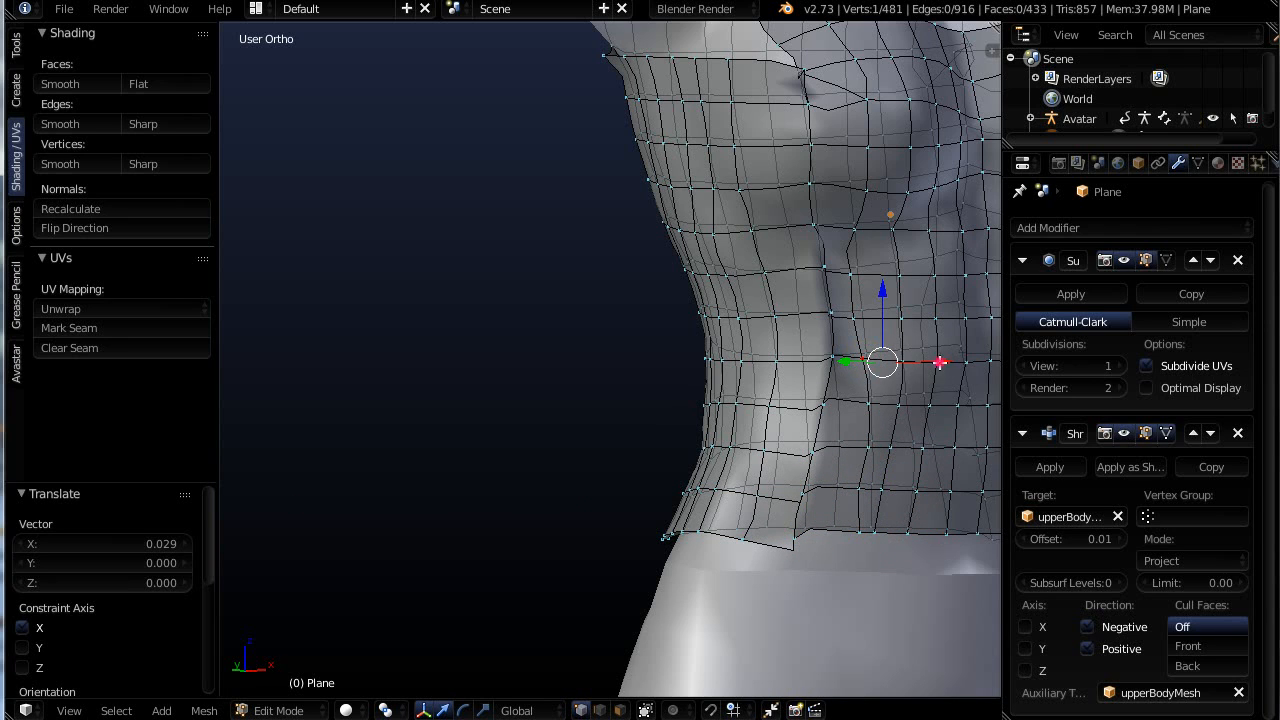
drag(940, 362, 950, 365)
right_click(872, 320)
drag(931, 320, 942, 286)
right_click(868, 274)
right_click(859, 230)
drag(911, 232, 928, 252)
Move the strap-side vertex at the front corner of the right armhole by 0.007 along X
scroll(928, 253, down, 2)
middle_drag(928, 253, 765, 237)
scroll(775, 325, down, 5)
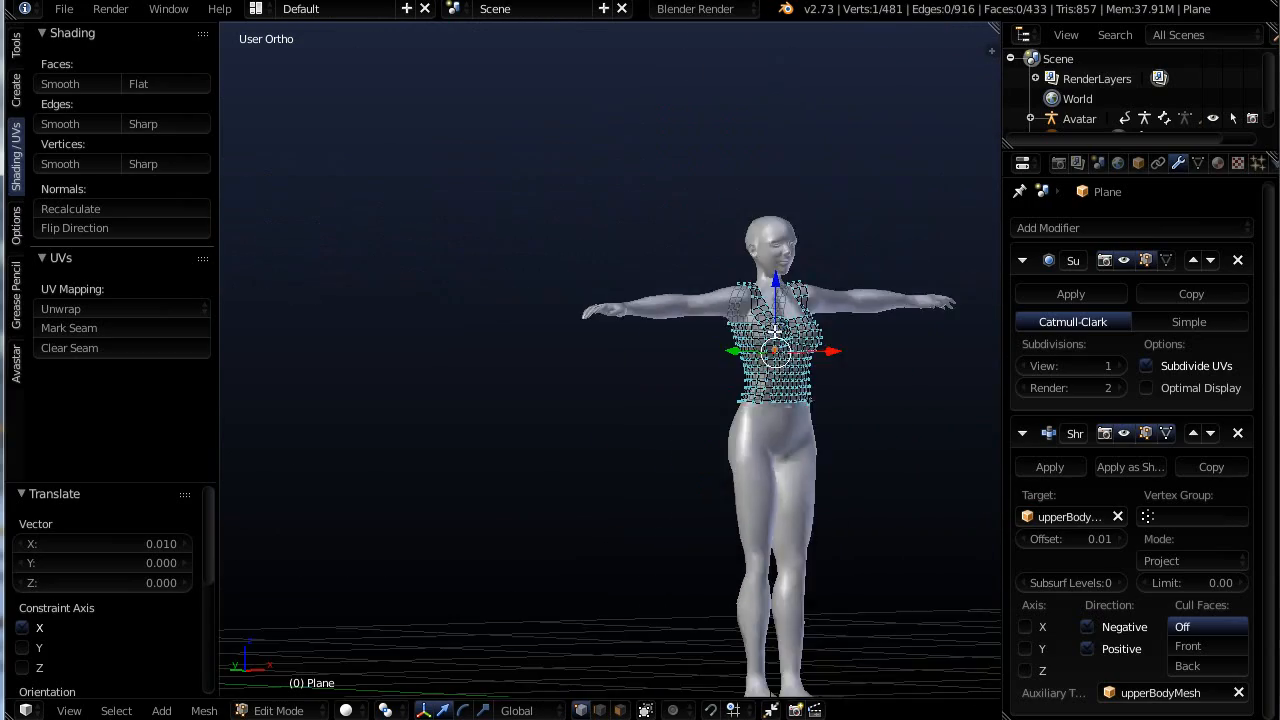
scroll(784, 344, up, 8)
scroll(784, 344, up, 5)
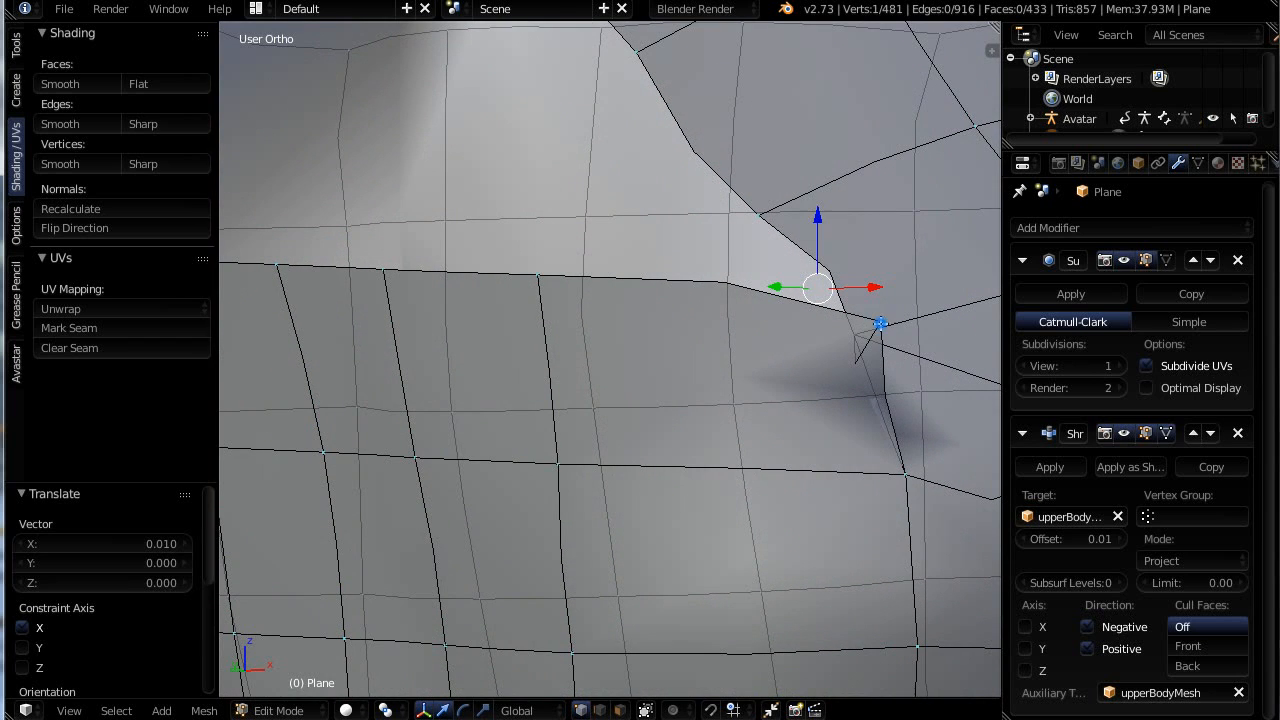
key(g)
key(x)
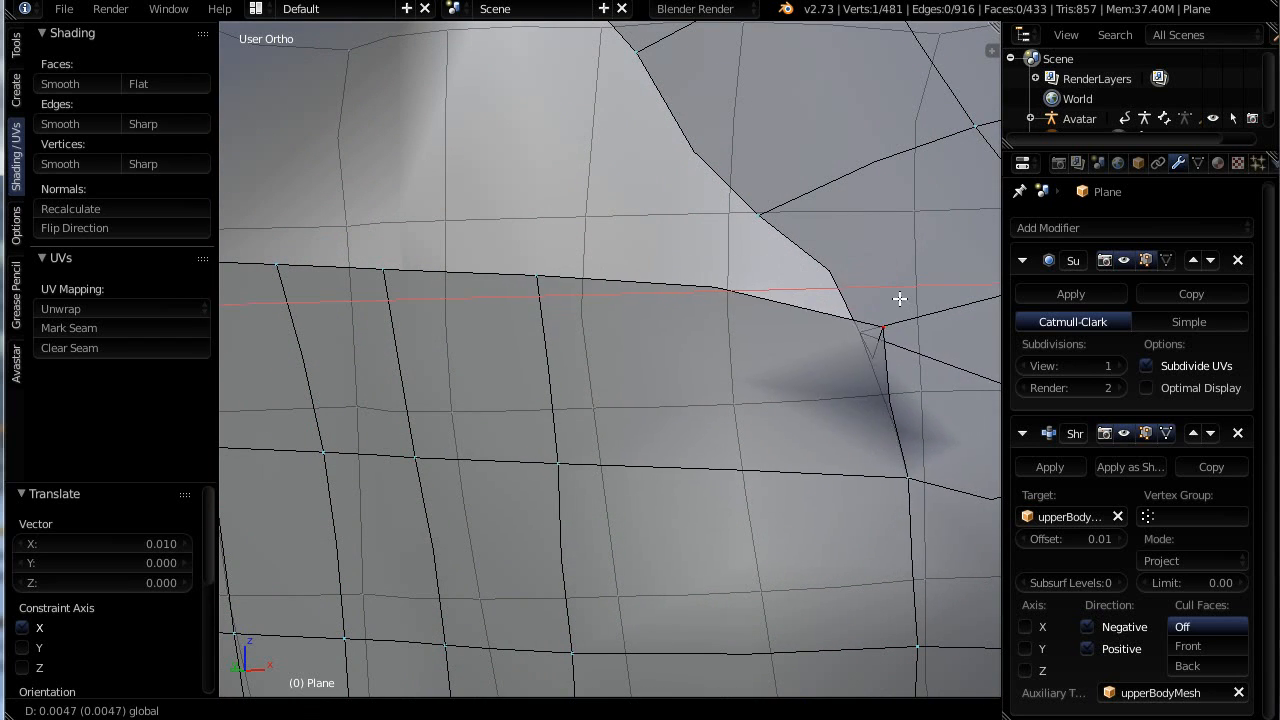
click(906, 309)
Move the same strap-side vertex further along positive X, away from the overlapping side-panel vertex at the armhole corner
scroll(906, 330, down, 3)
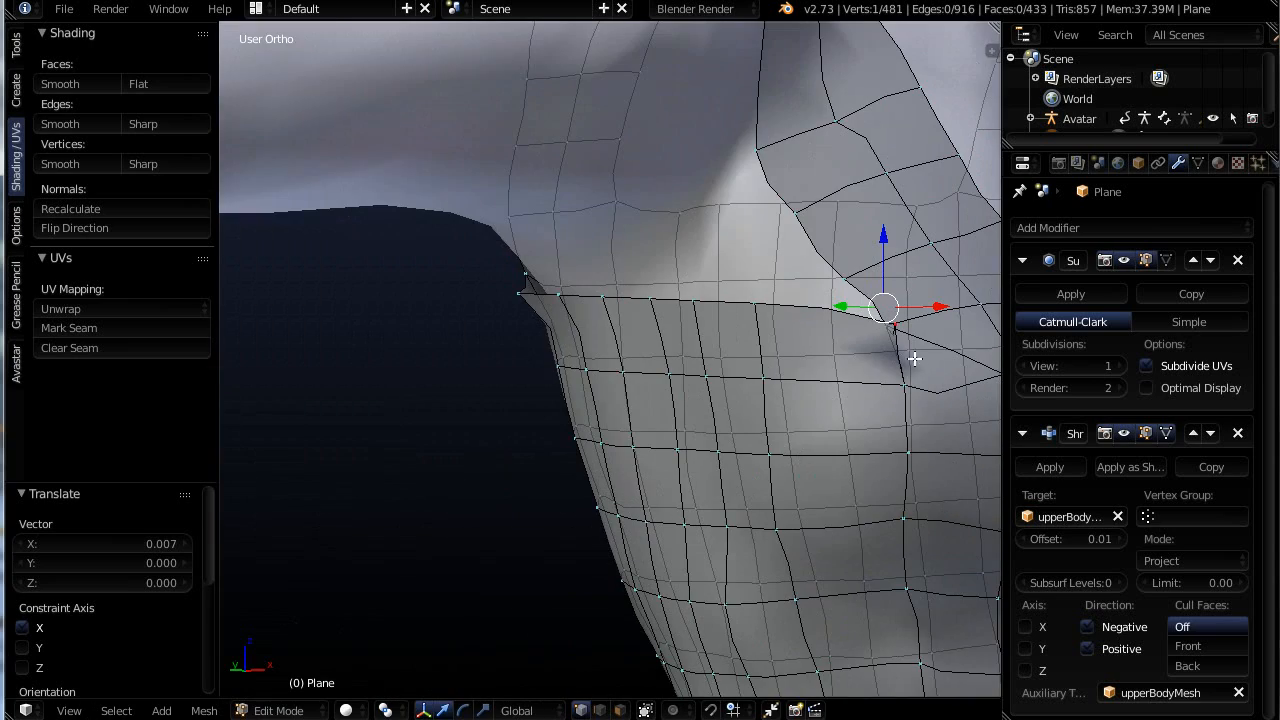
scroll(649, 367, up, 3)
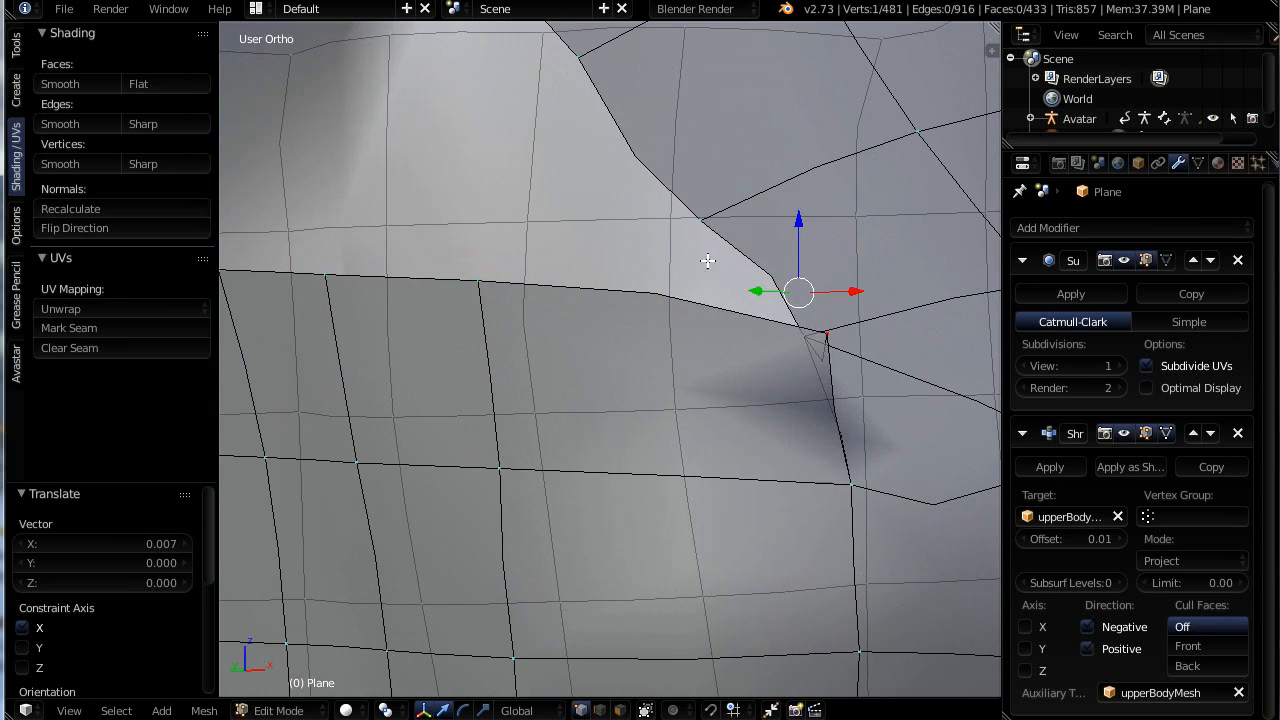
middle_drag(748, 317, 738, 457)
scroll(871, 380, up, 5)
middle_drag(871, 380, 814, 359)
key(g)
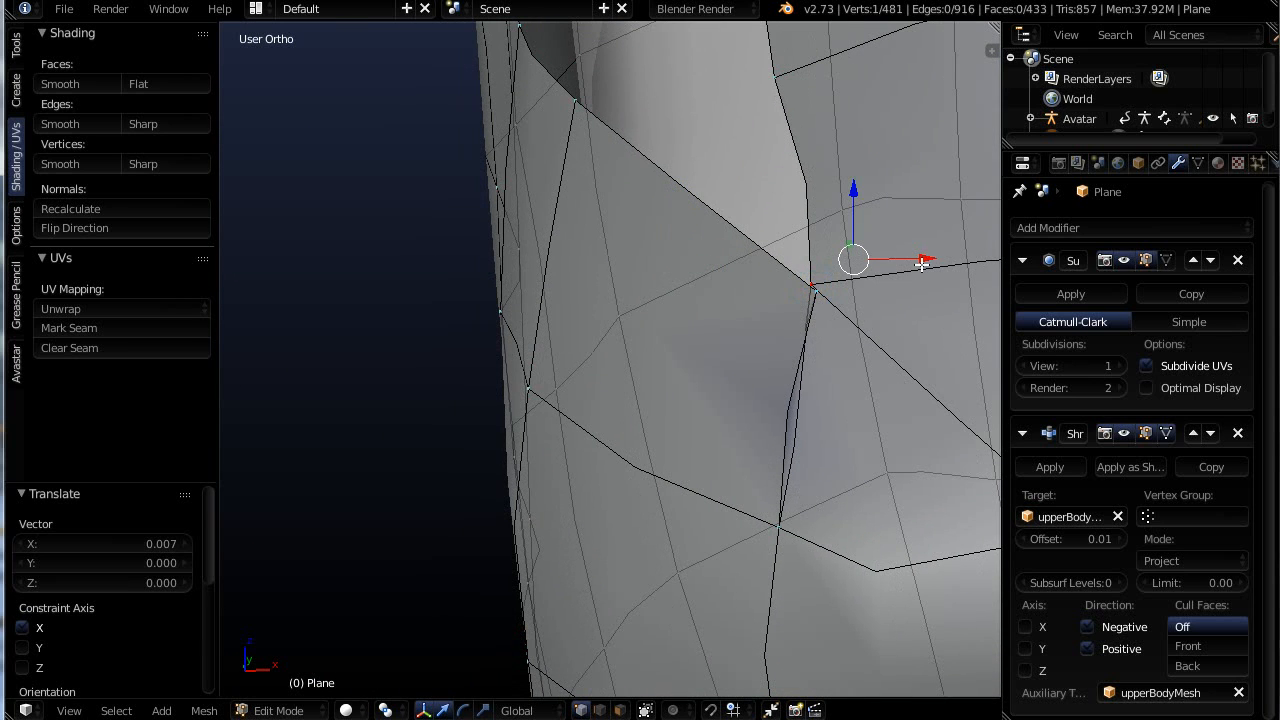
key(x)
drag(975, 265, 989, 264)
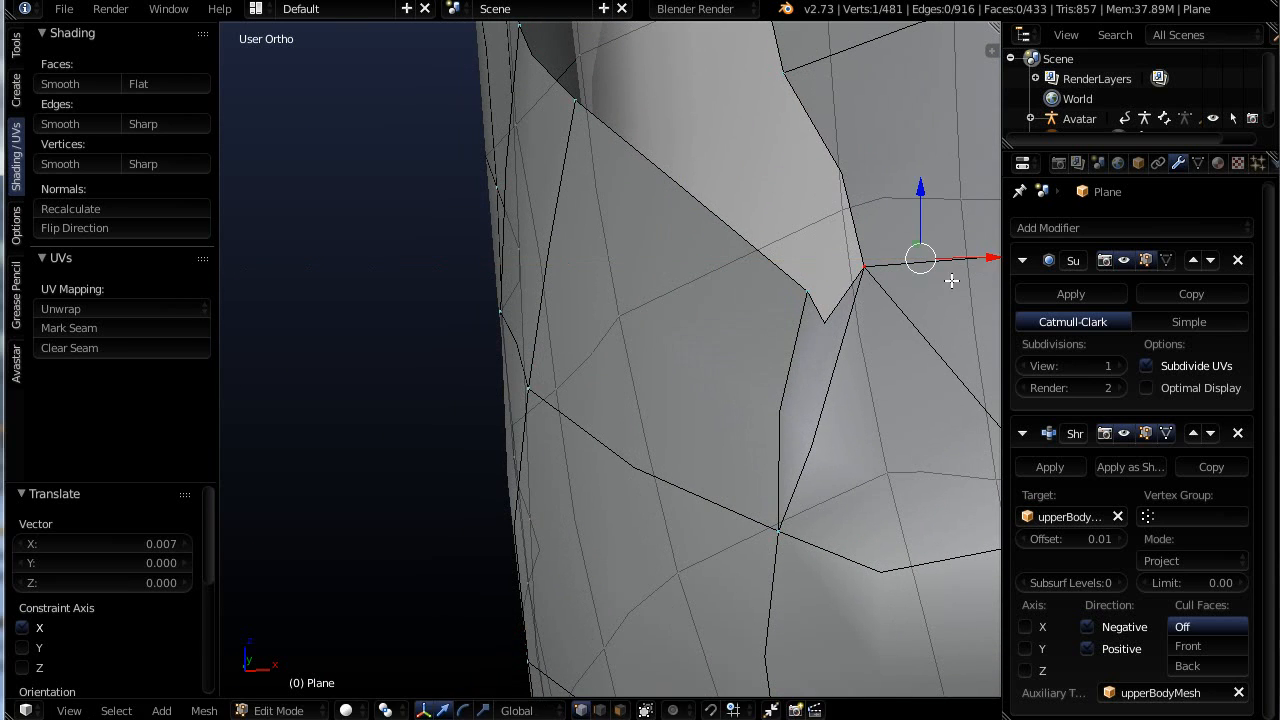
Move the side-panel vertex at the front corner of the right armhole by 0.003 along X
scroll(912, 350, down, 4)
middle_drag(880, 432, 875, 388)
right_click(835, 318)
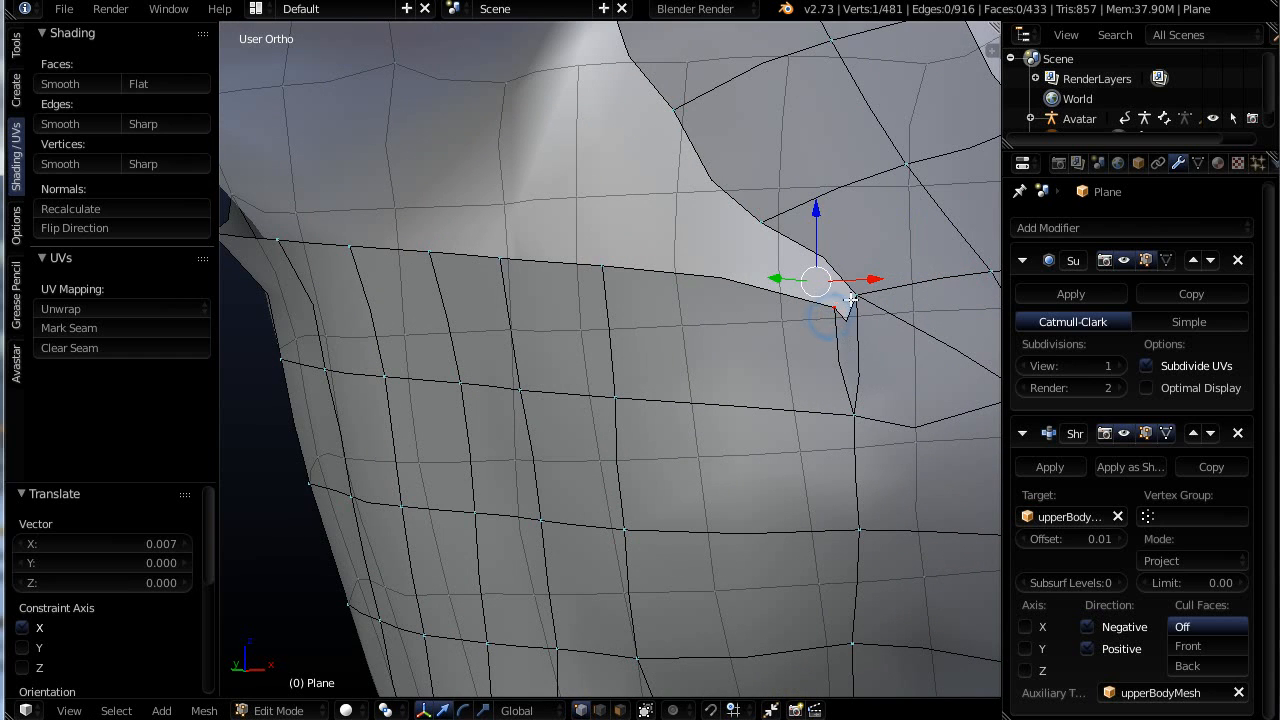
key(g)
key(x)
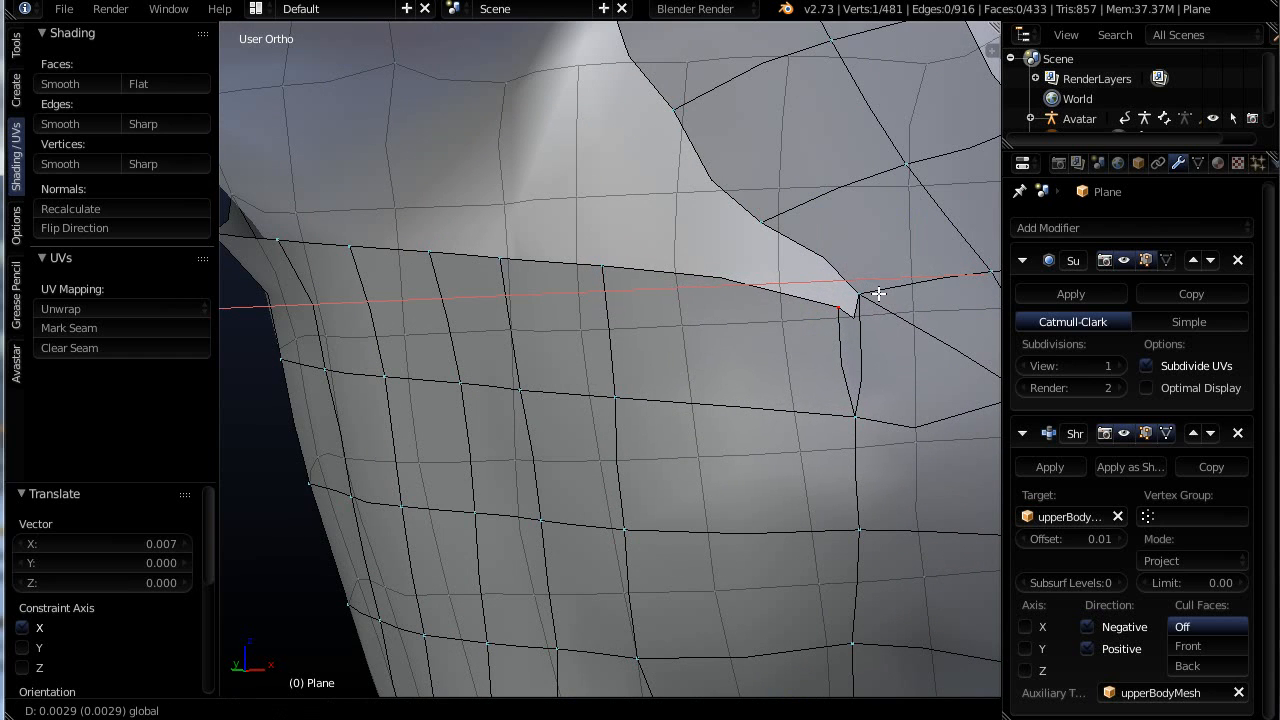
click(877, 294)
Try deleting the vertical edge loop running from below the right armhole corner to the hem, and undo the deletion
scroll(912, 354, down, 3)
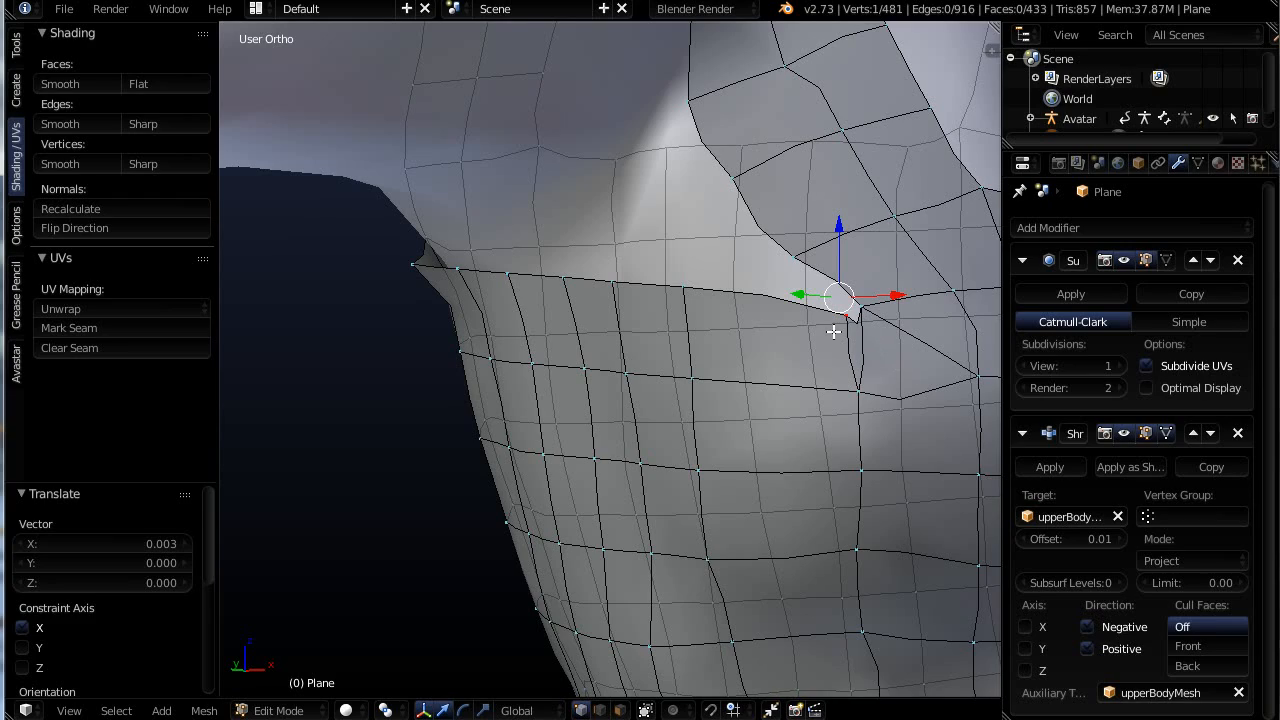
scroll(836, 350, down, 5)
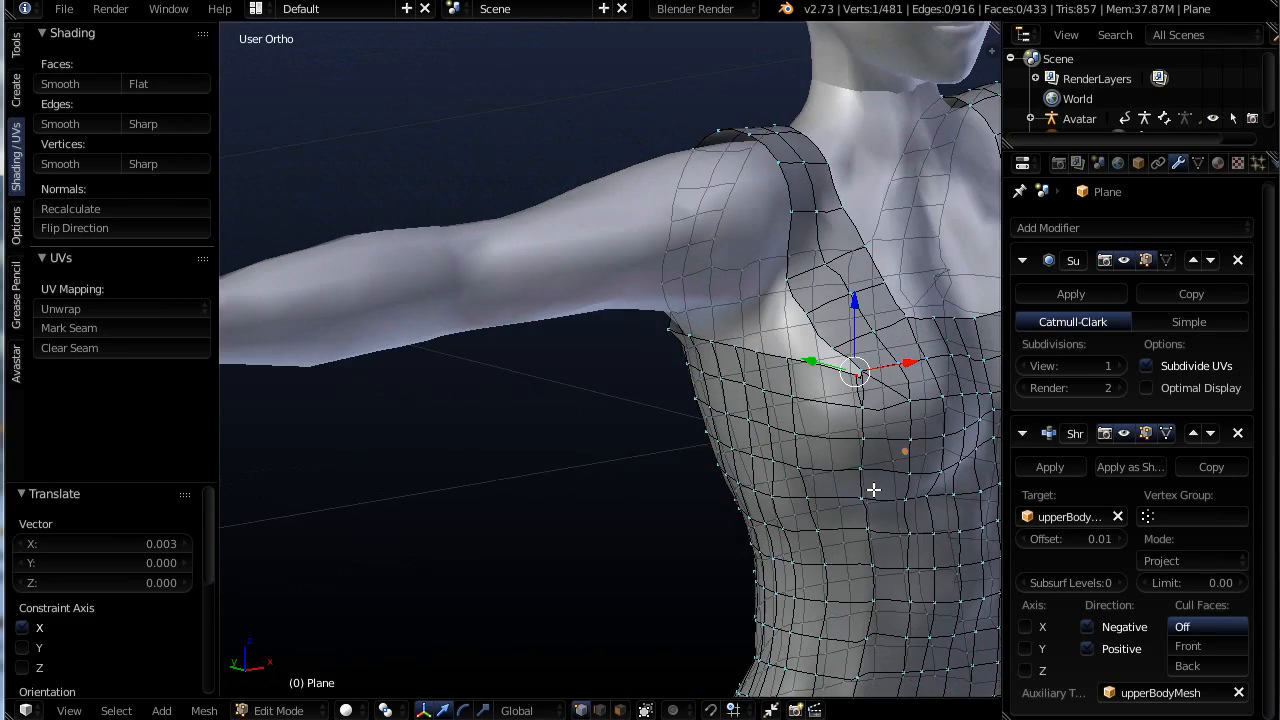
middle_drag(876, 500, 861, 468)
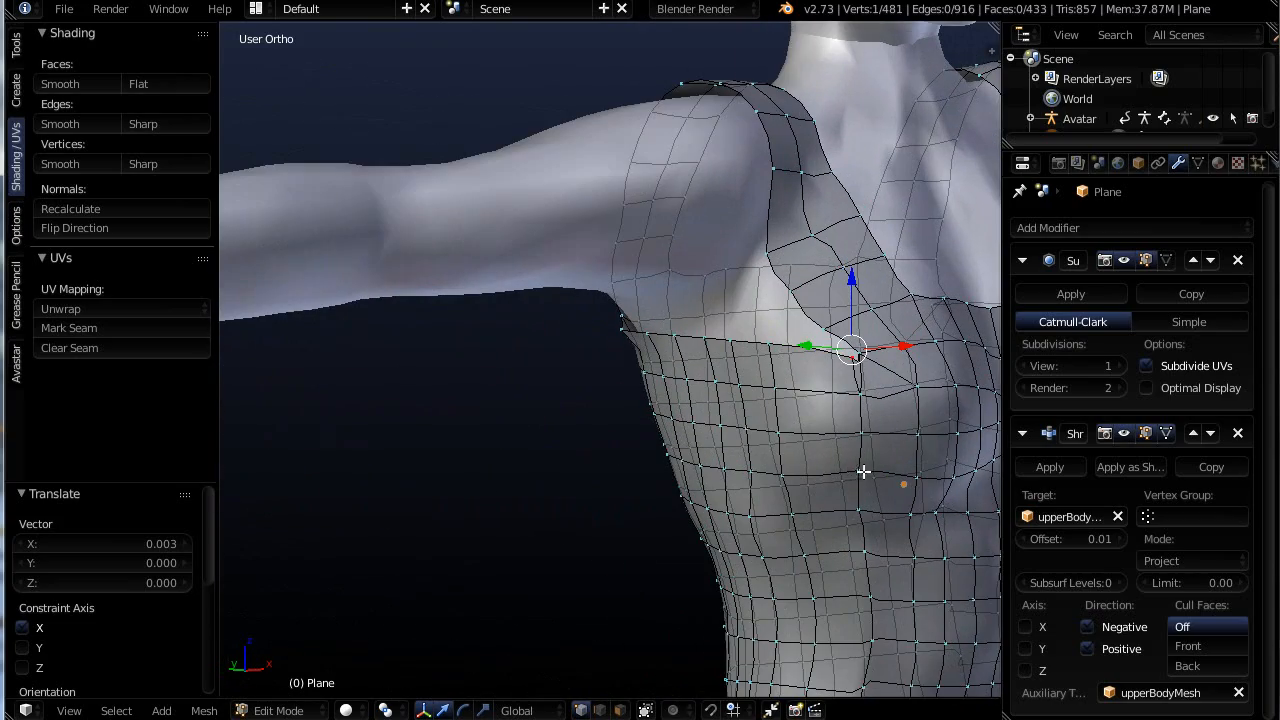
alt+right_click(861, 460)
scroll(861, 460, down, 4)
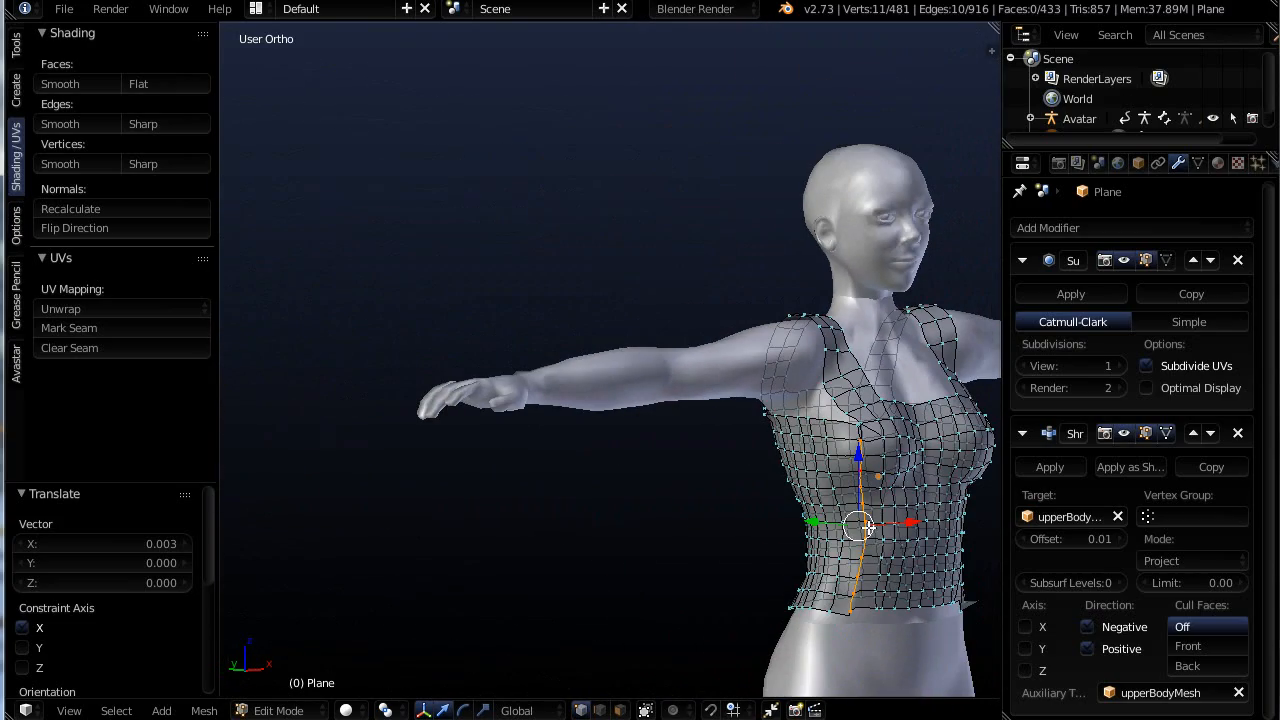
key(x)
click(864, 518)
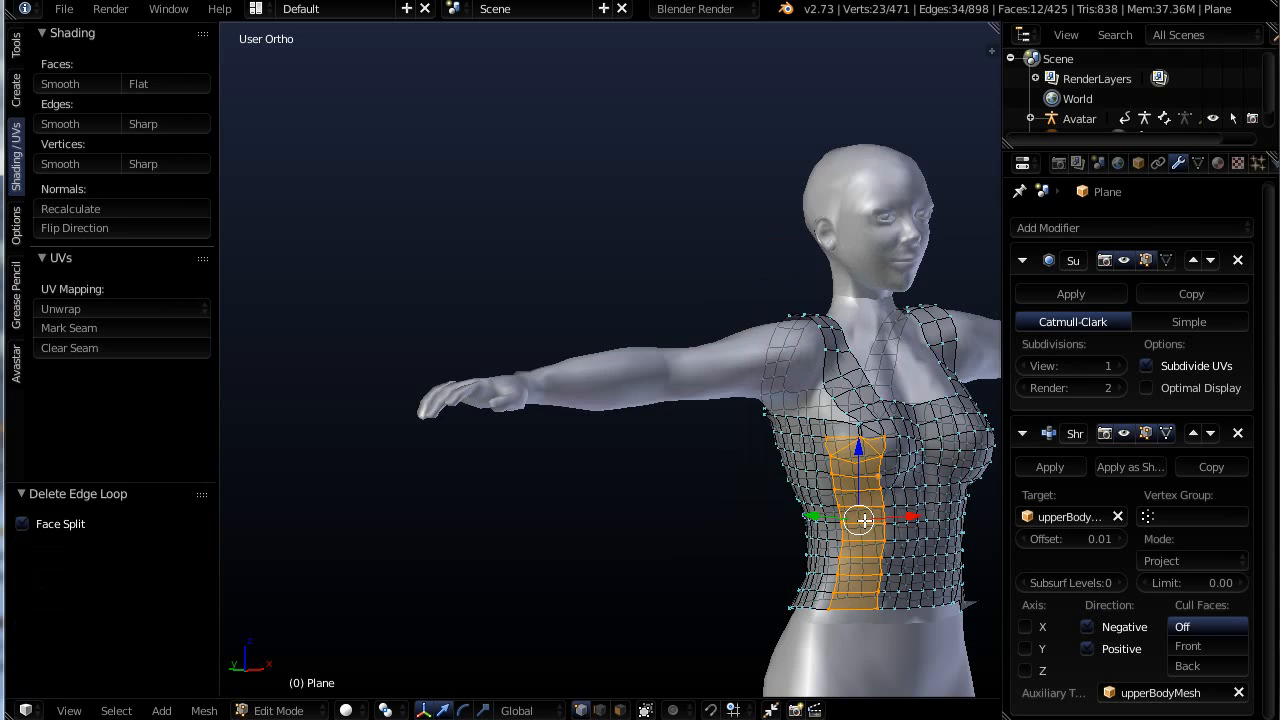
scroll(861, 488, up, 4)
scroll(869, 376, up, 6)
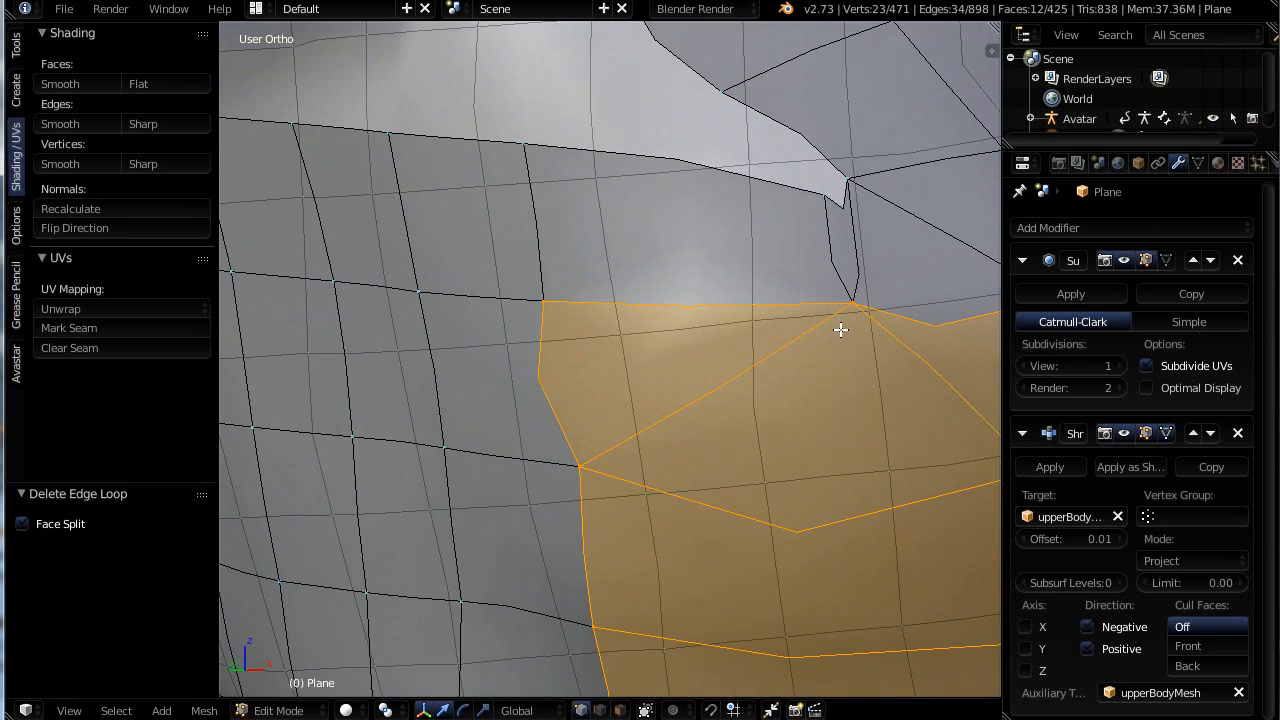
scroll(840, 331, down, 2)
key(ctrl+r)
click(841, 333)
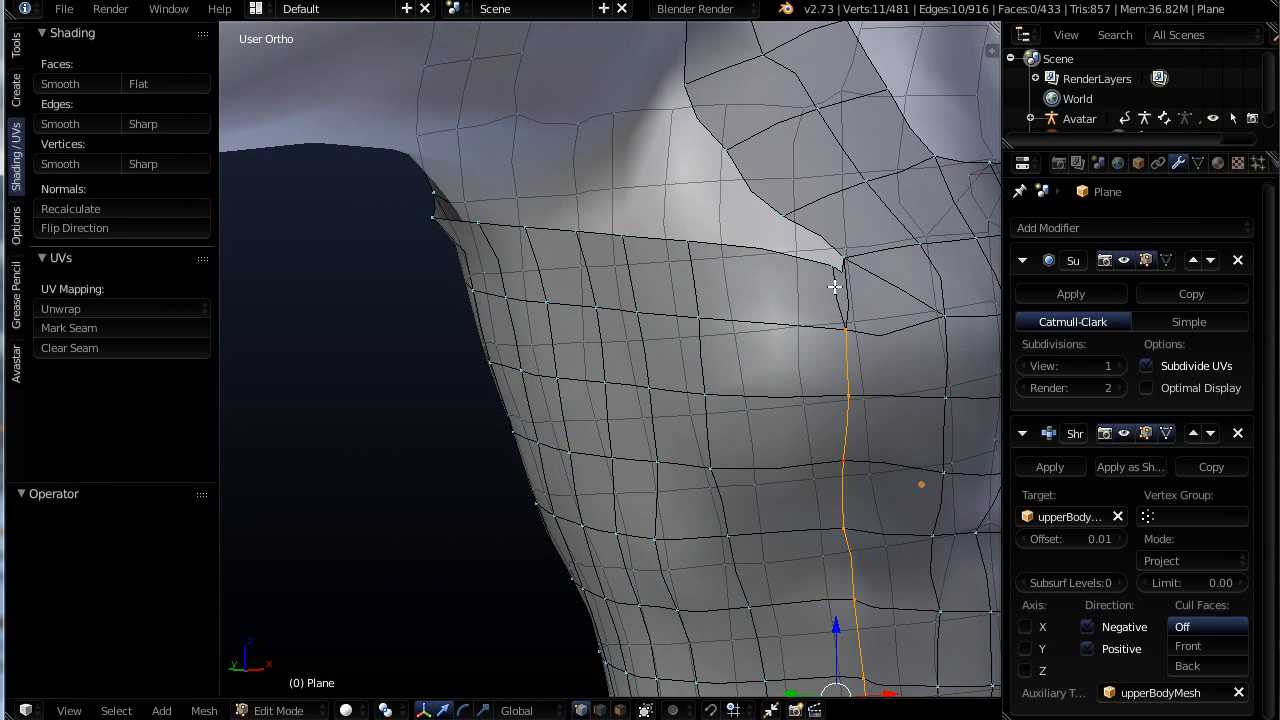
Delete the short vertical edge at the front corner of the right armhole as an edge loop
right_click(831, 295)
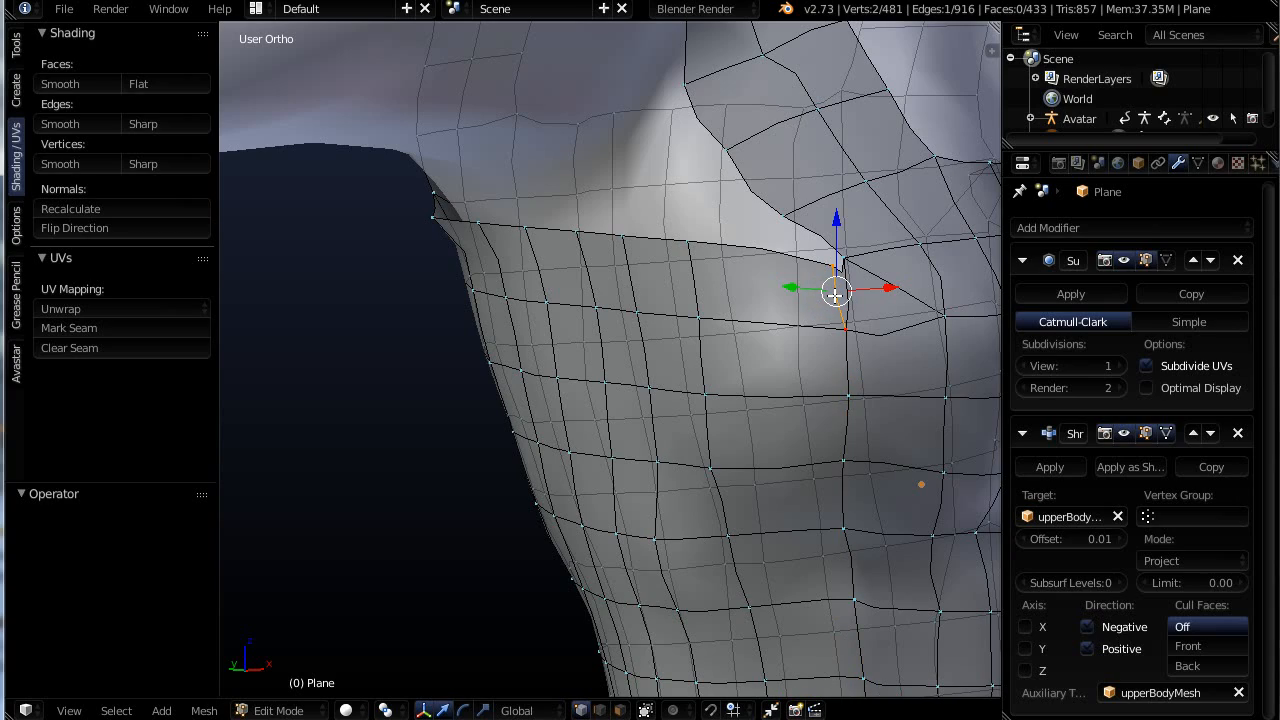
key(x)
click(835, 294)
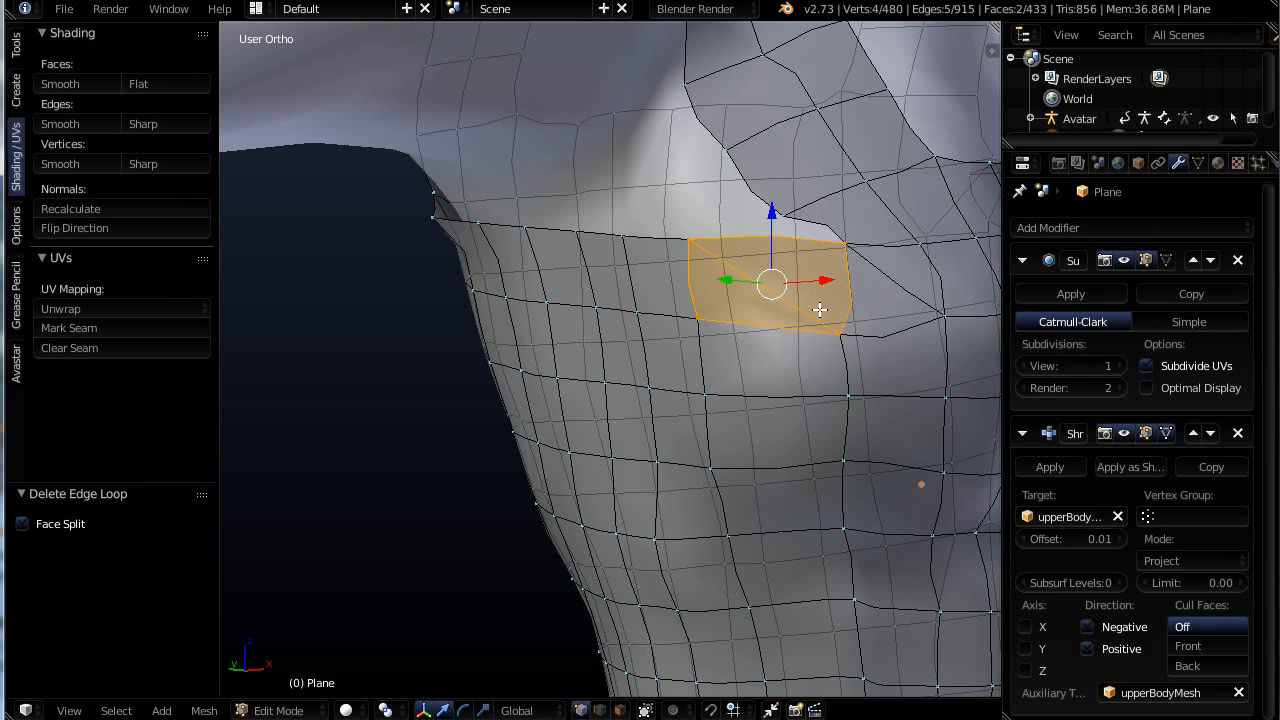
mouse_move(837, 333)
middle_down()
mouse_move(918, 338)
mouse_move(855, 336)
middle_up()
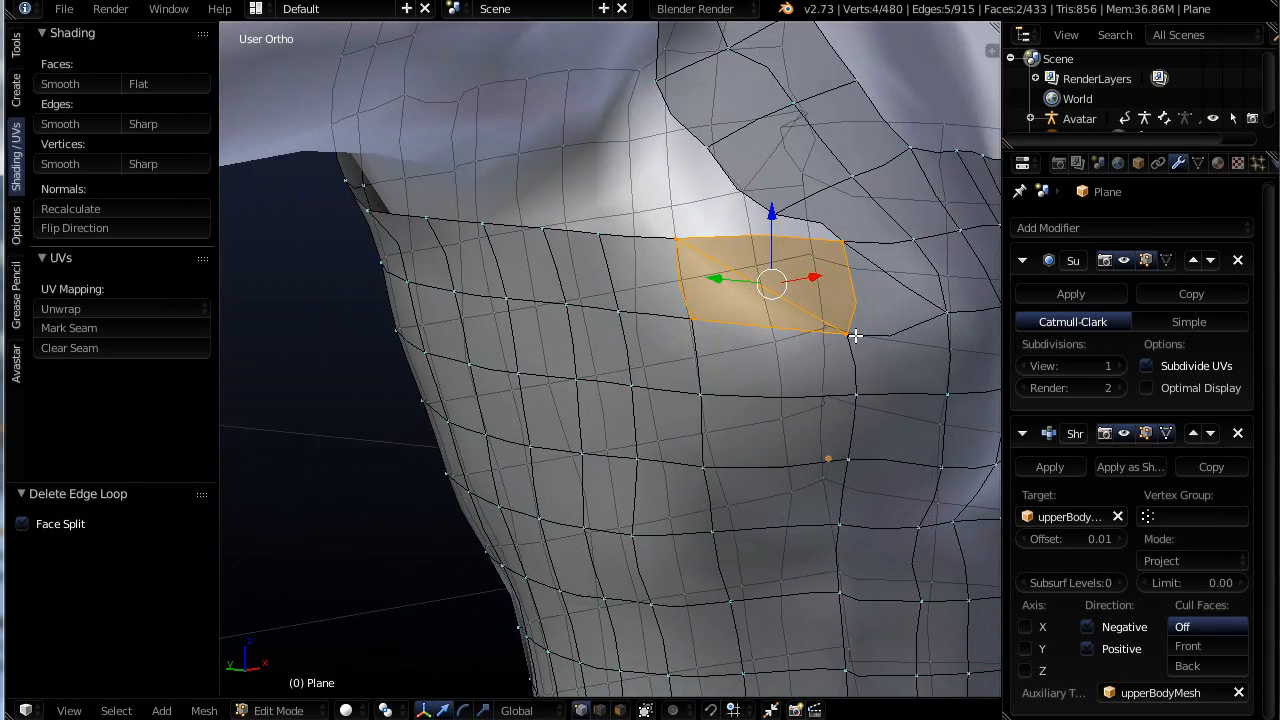
scroll(765, 302, down, 6)
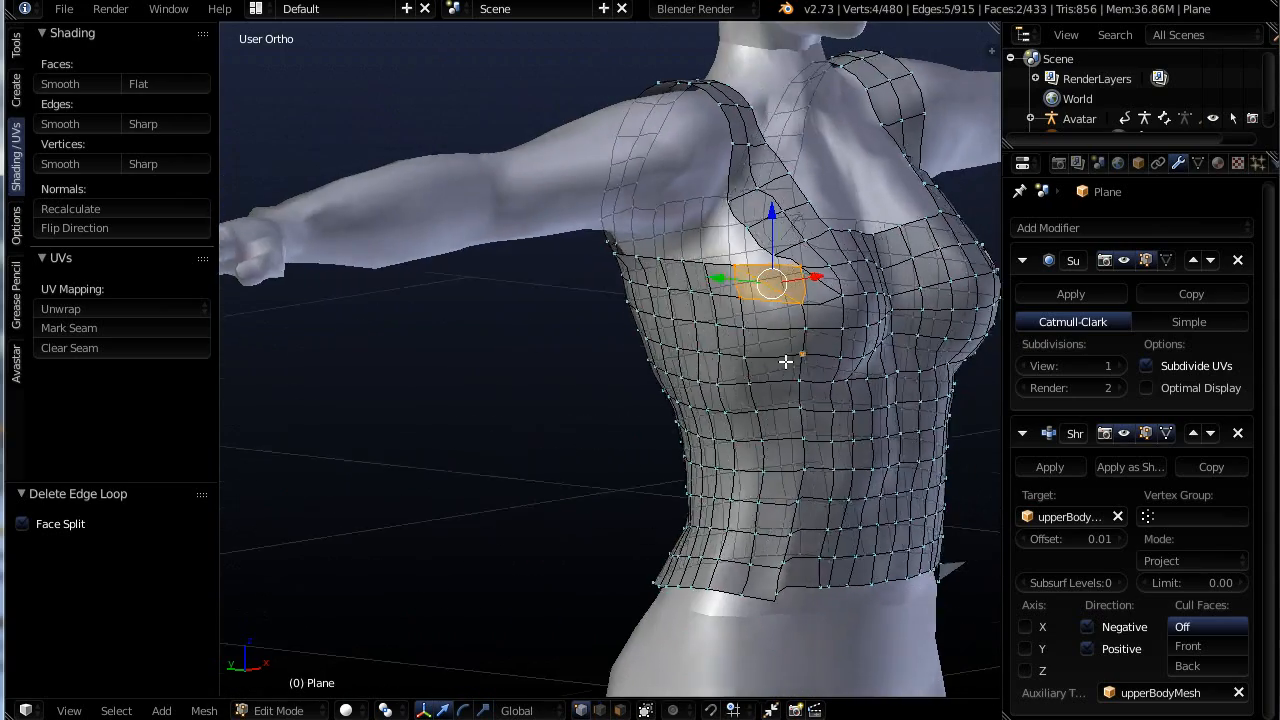
scroll(750, 363, up, 5)
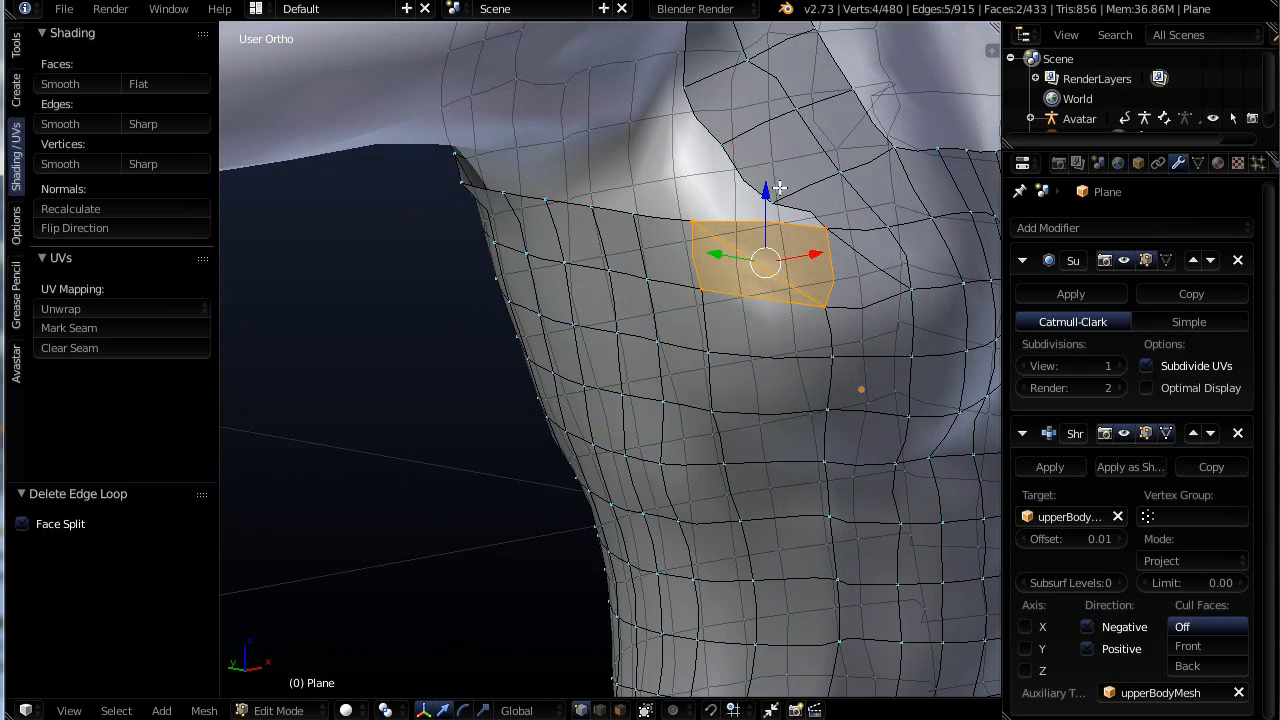
right_click(778, 203)
key(g)
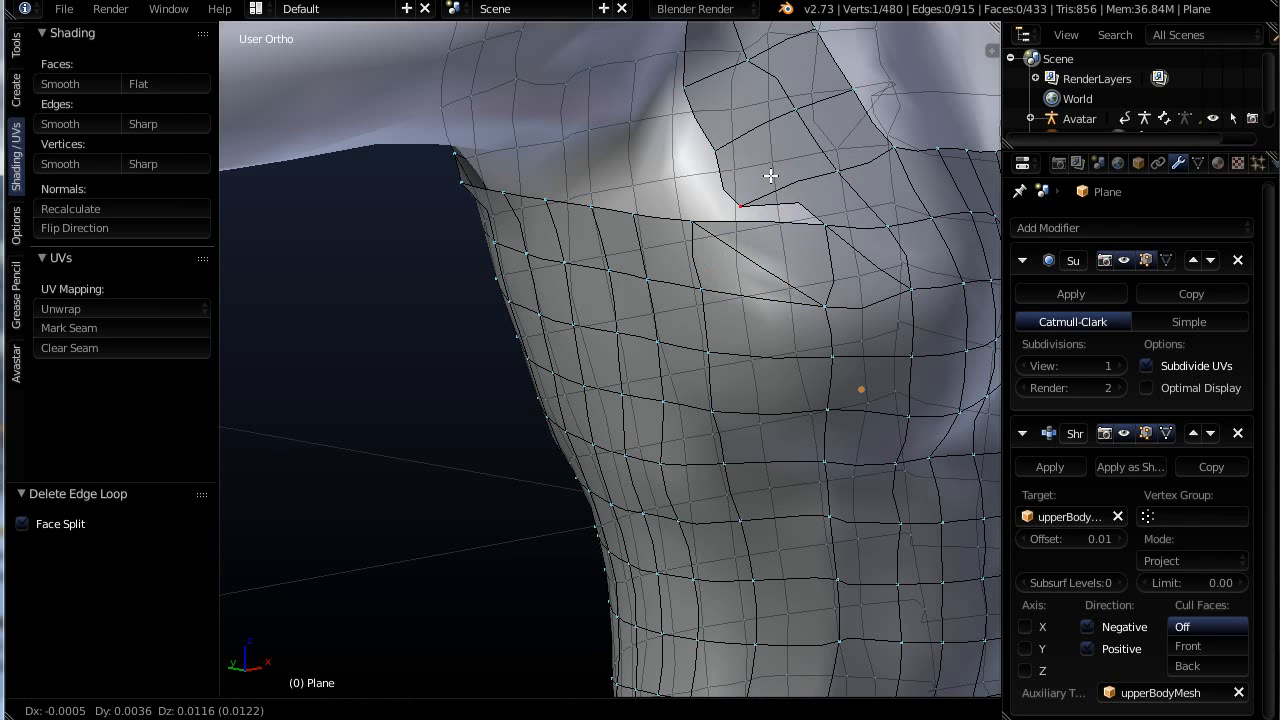
click(765, 205)
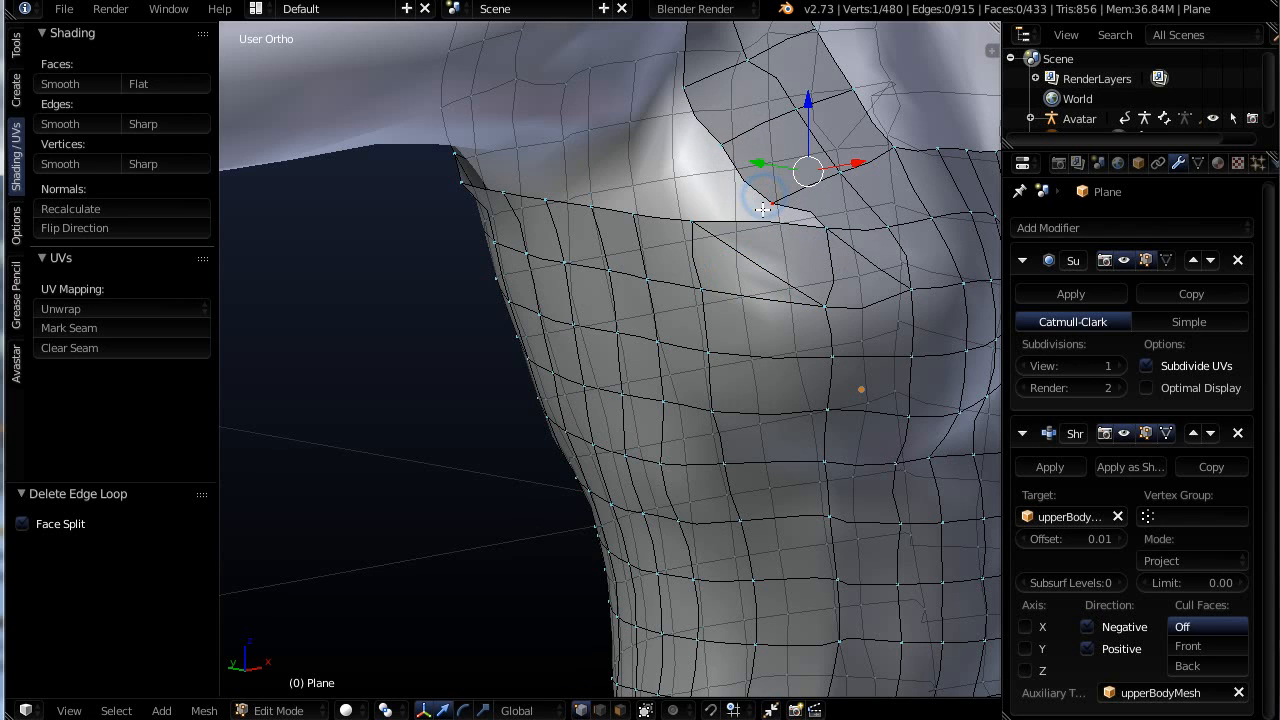
Connect the strap-side and side-panel vertices at the right armhole's front corner with a new edge, and subdivide it with 1 cut
shift+right_click(690, 220)
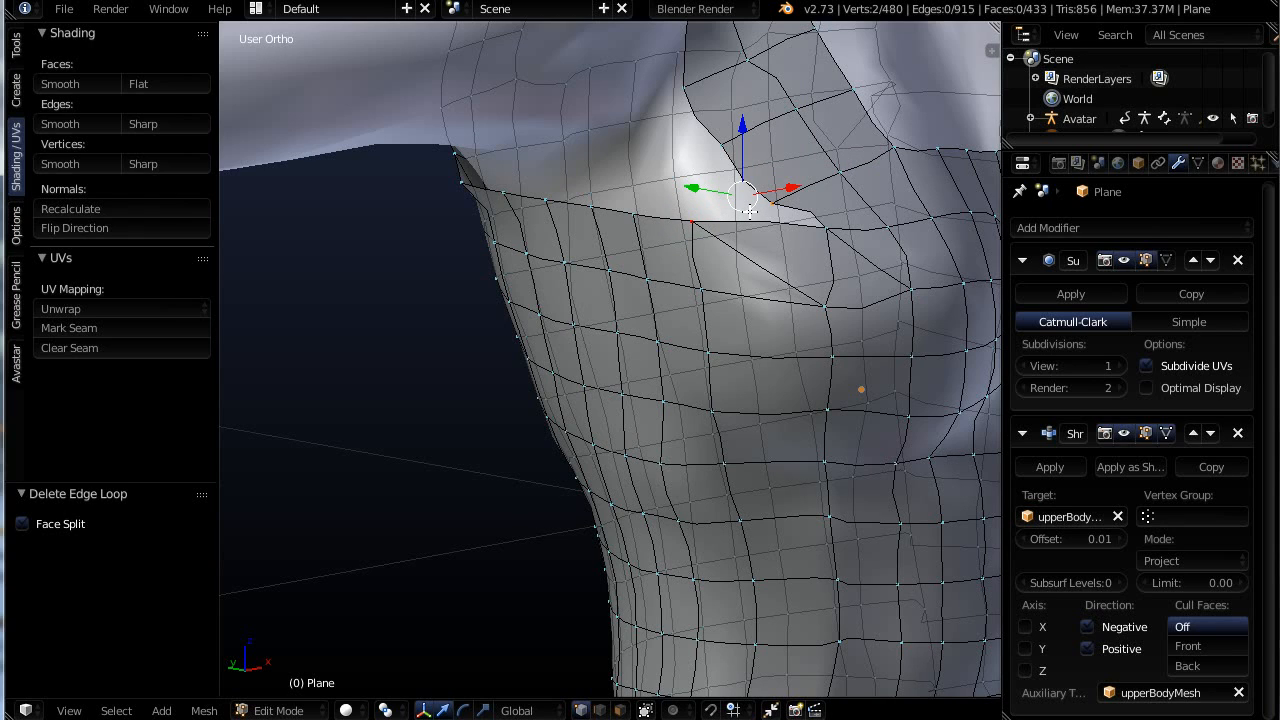
key(f)
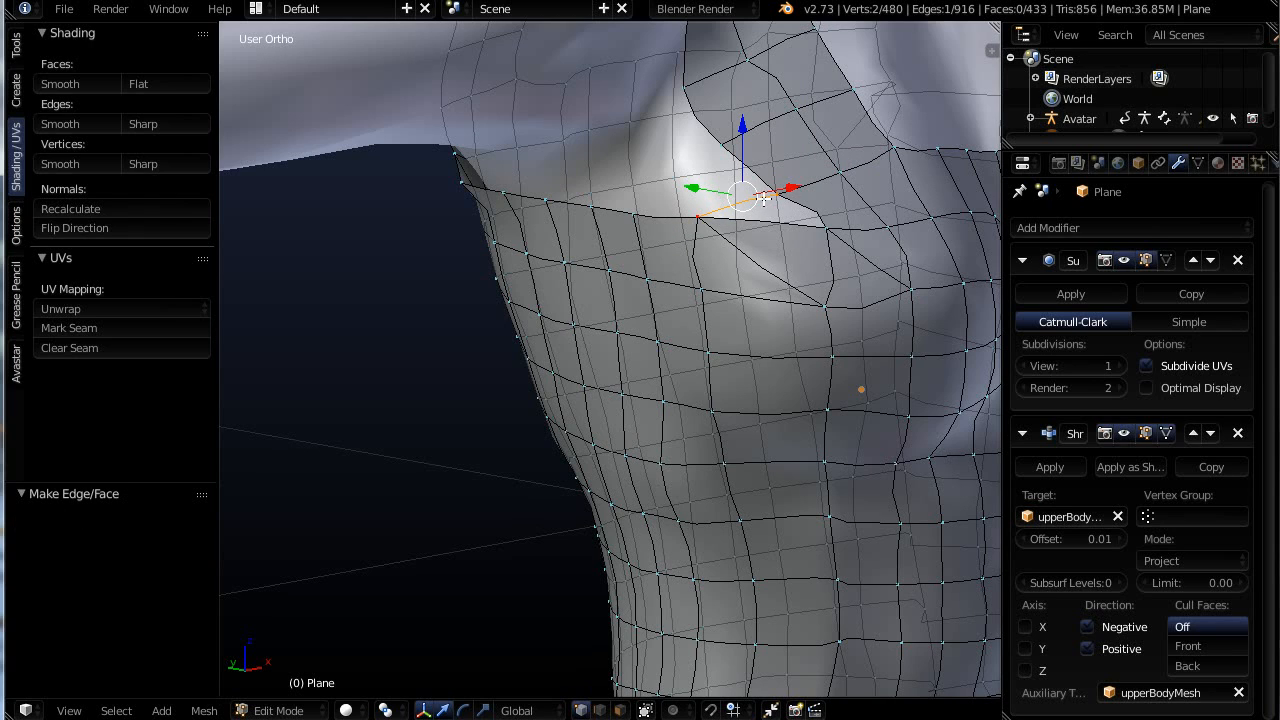
shift+right_click(828, 229)
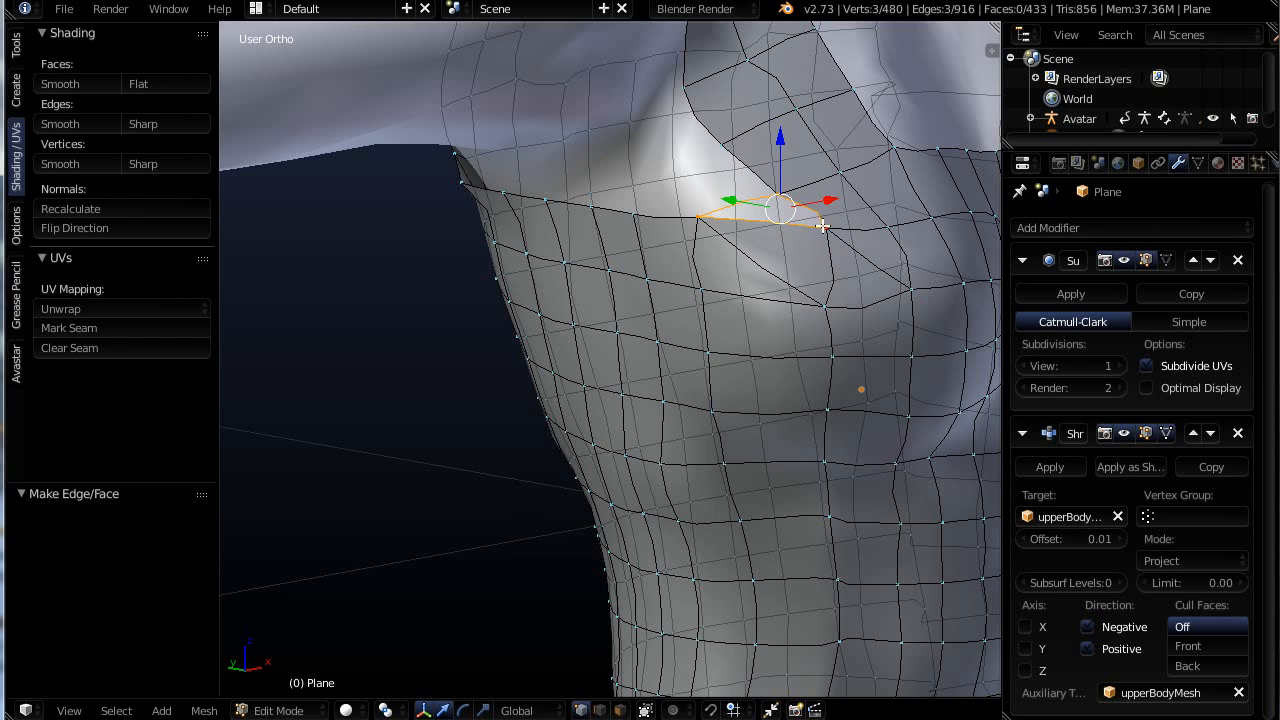
shift+right_click(825, 228)
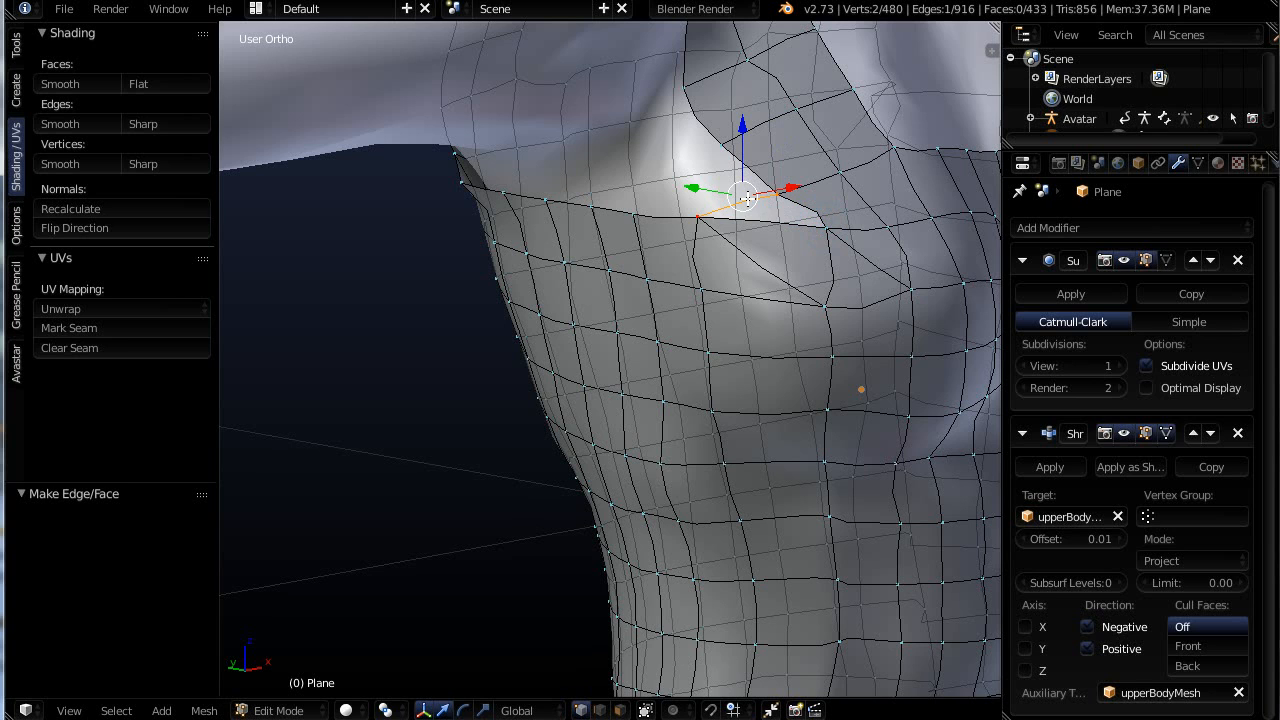
scroll(748, 198, up, 4)
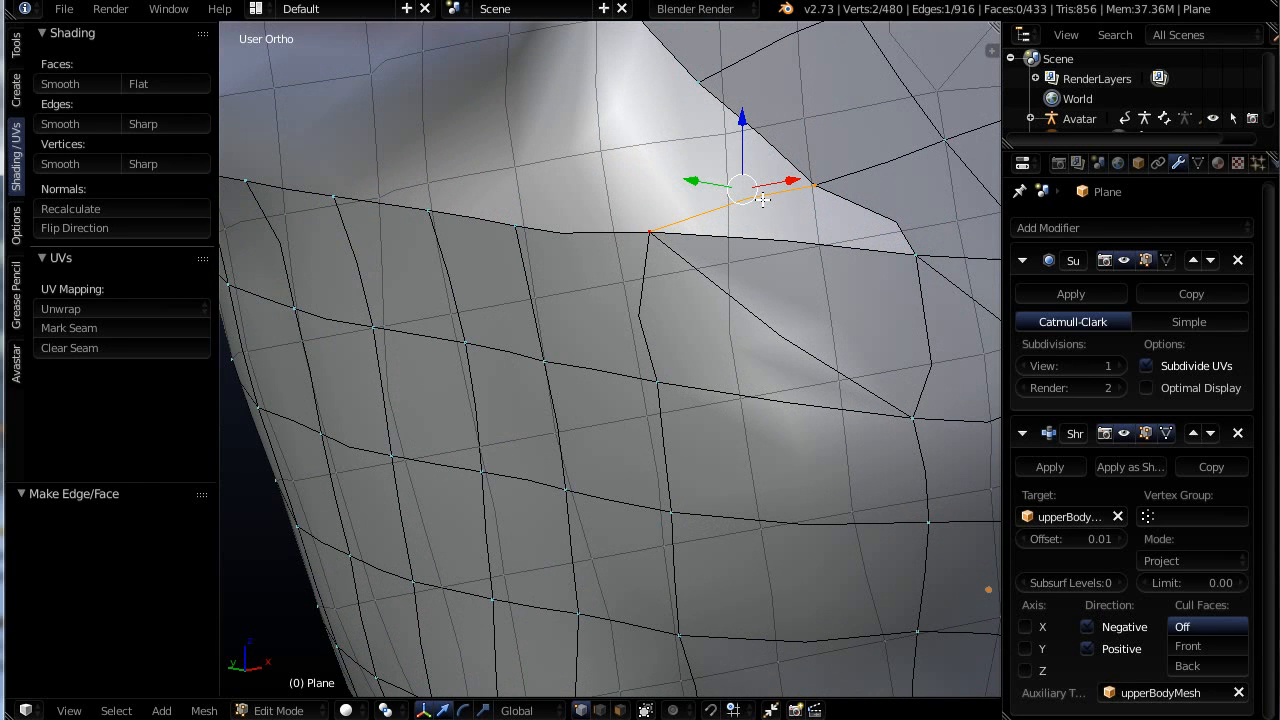
key(w)
click(739, 198)
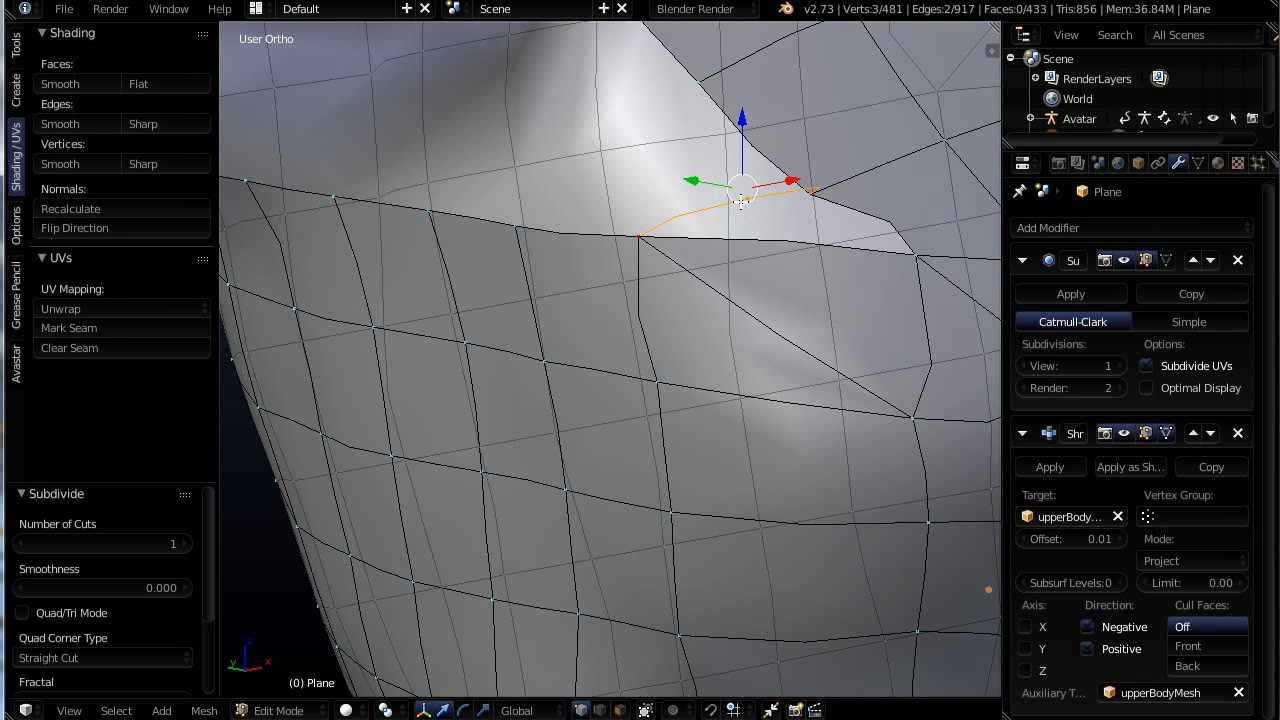
Move the new edge's midpoint by -0.017, 0.020, 0.009 and the adjoining strap-side vertex by -0.005, 0.005, -0.002 at the right armhole corner
right_click(742, 199)
key(g)
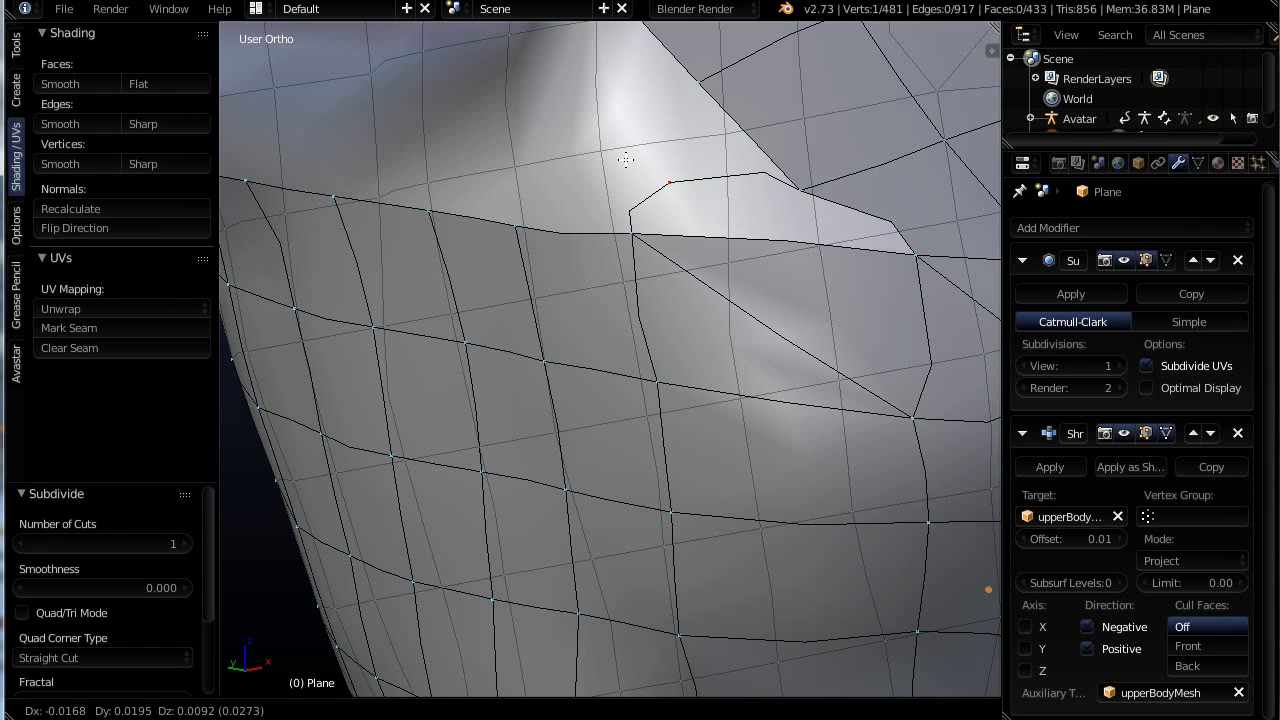
click(630, 160)
right_click(786, 186)
key(g)
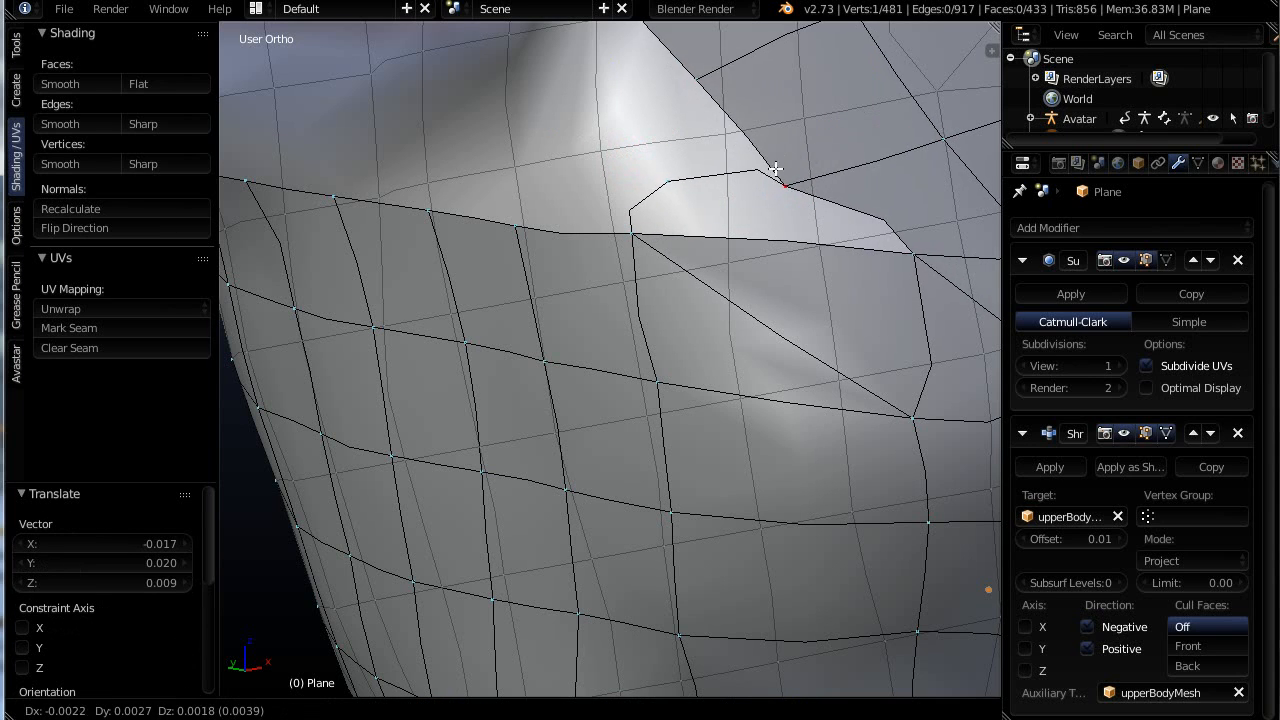
click(765, 172)
Fill the gap at the right armhole's front corner with a face between its four surrounding vertices
right_click(633, 201)
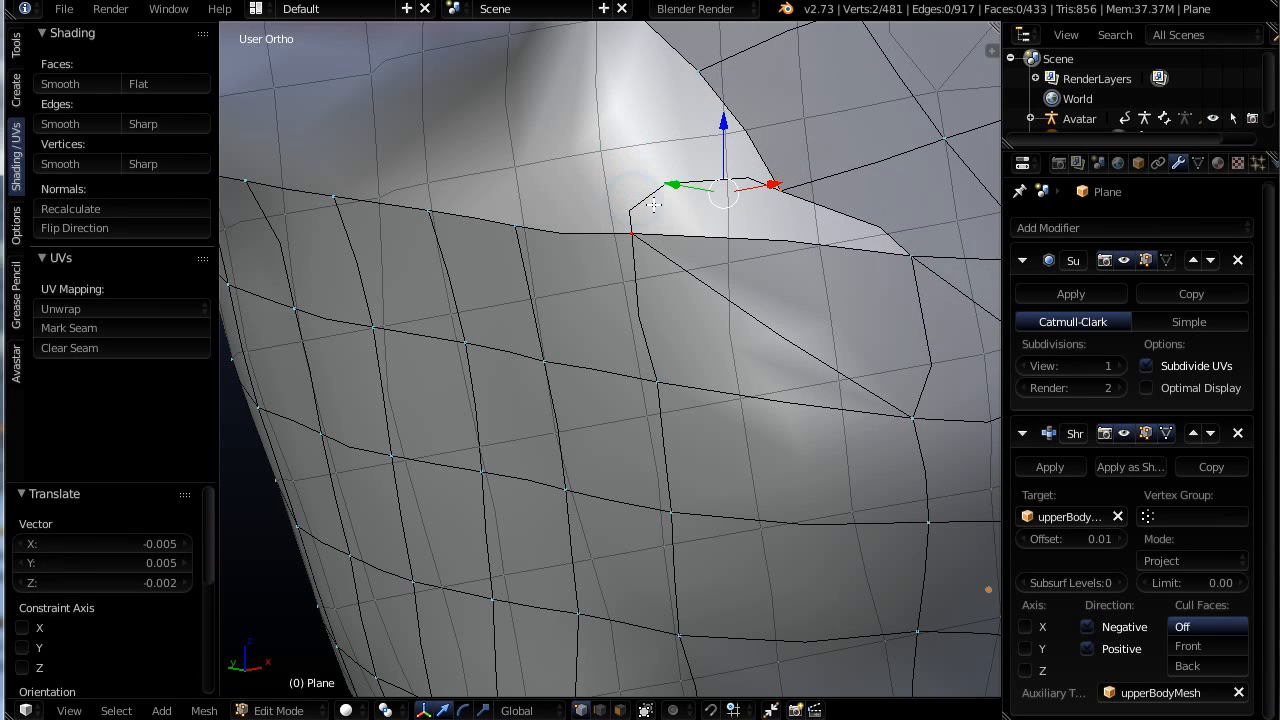
right_click(634, 234)
shift+right_click(669, 183)
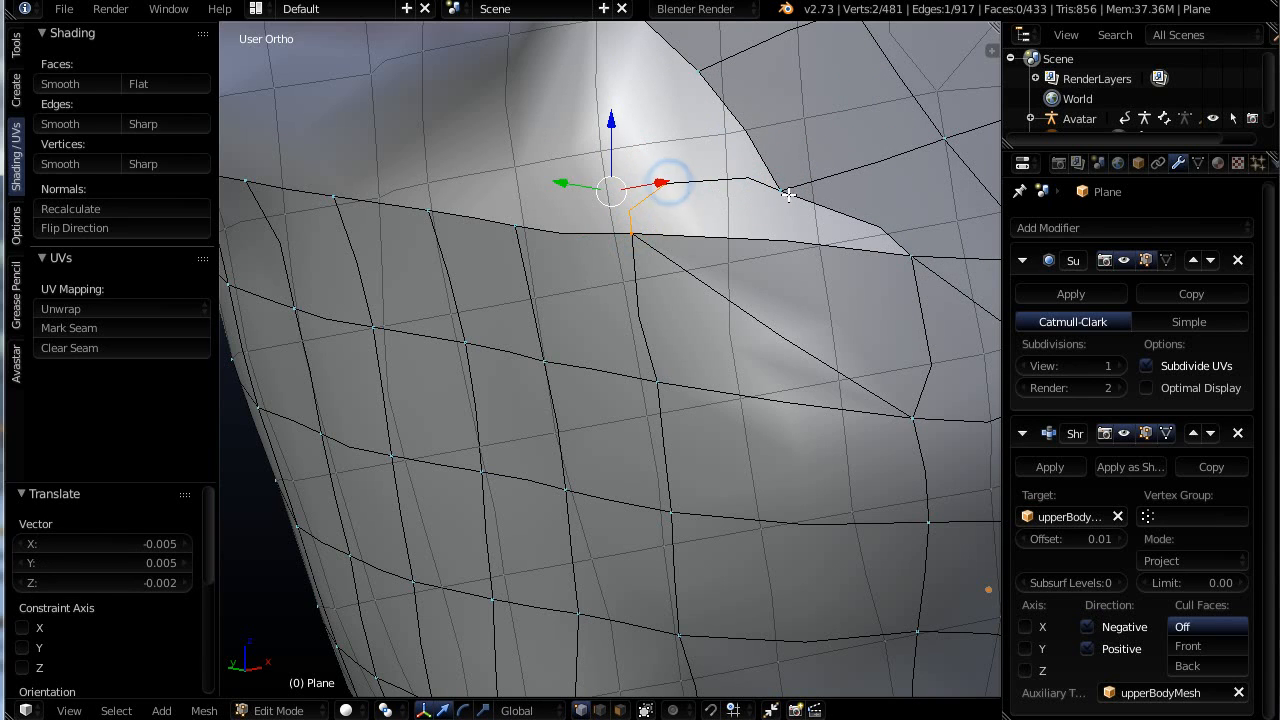
shift+right_click(785, 190)
shift+right_click(910, 254)
shift+right_click(910, 254)
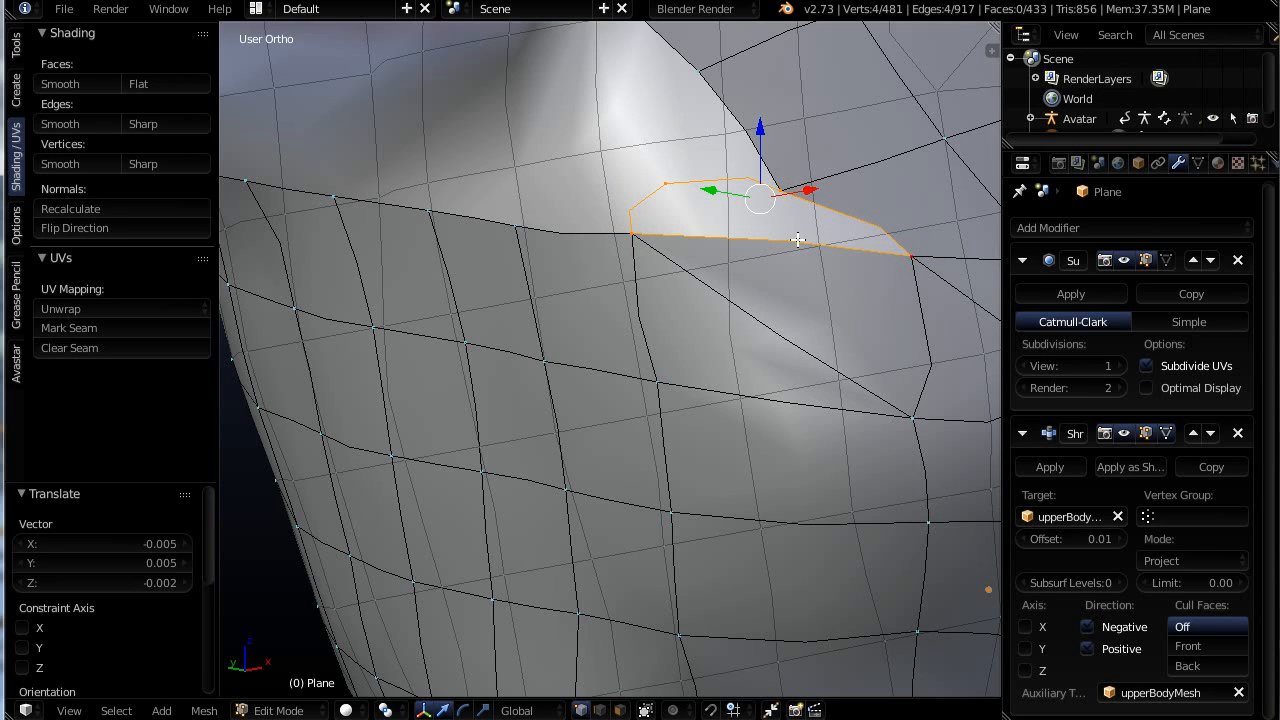
key(f)
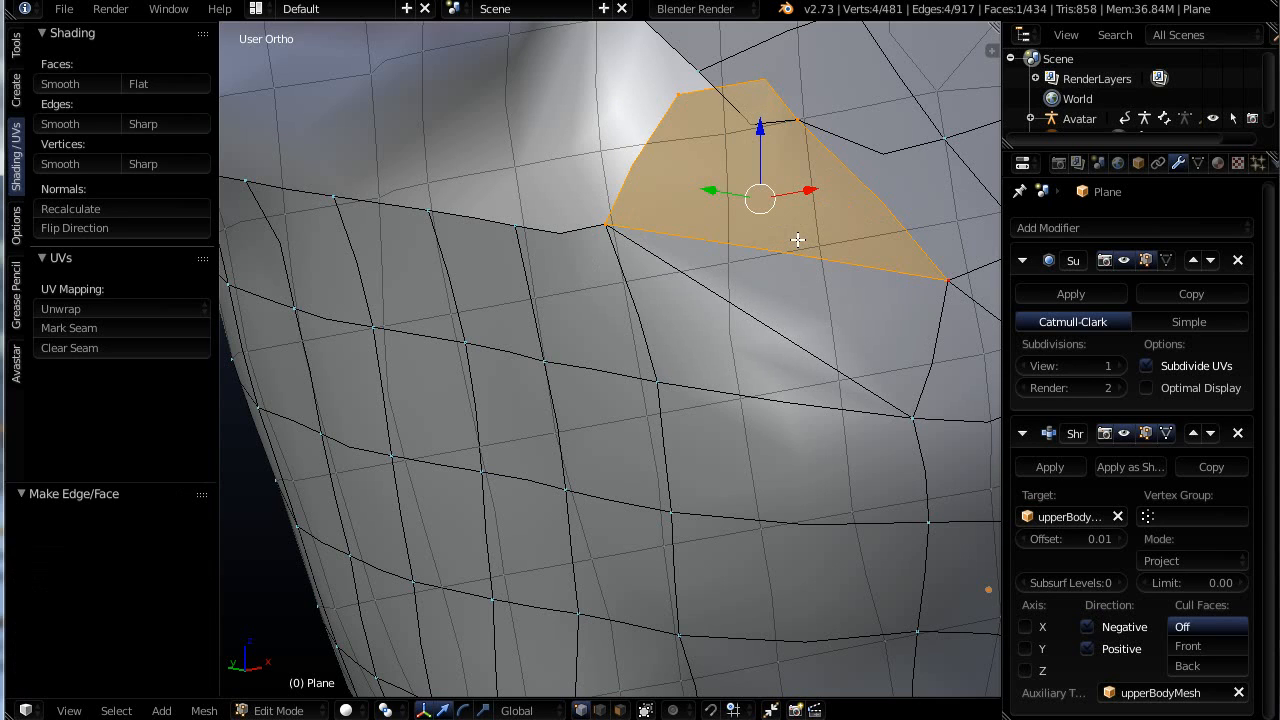
Move the side-panel vertex at the front corner of the left armhole by -0.022 along X and 0.041 along Y
scroll(801, 254, down, 3)
middle_drag(805, 260, 751, 266)
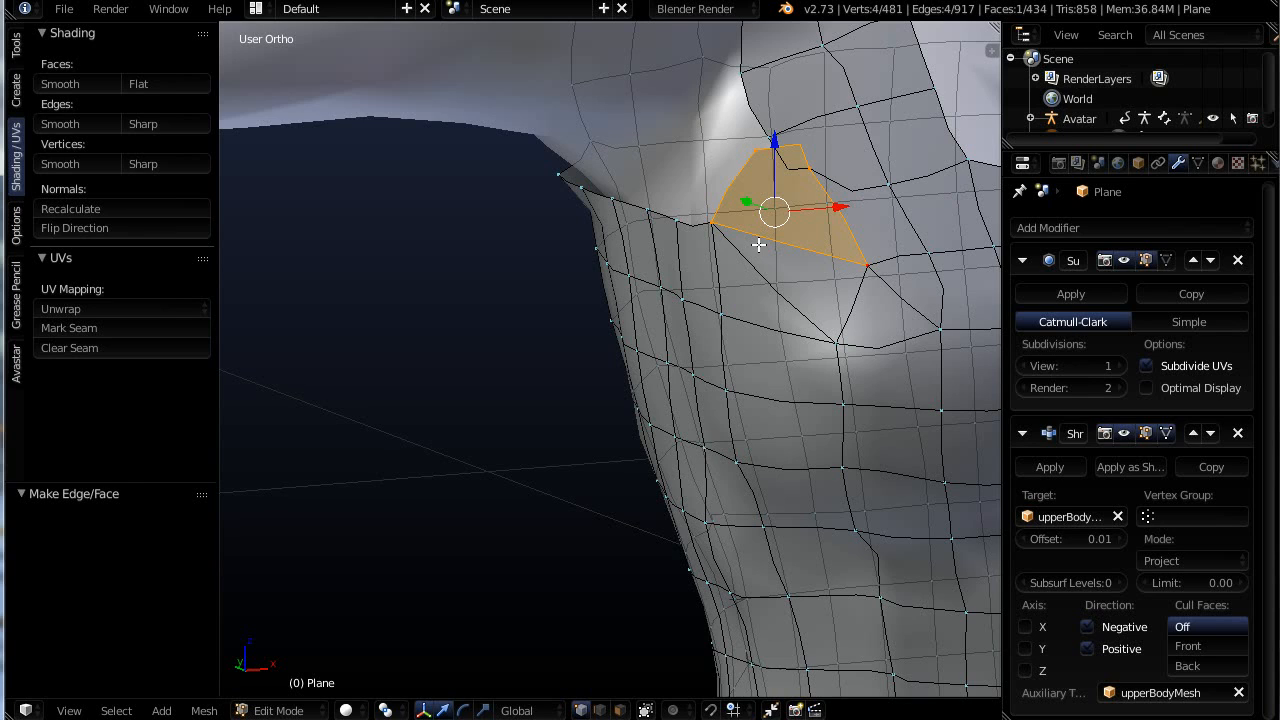
scroll(726, 358, down, 1)
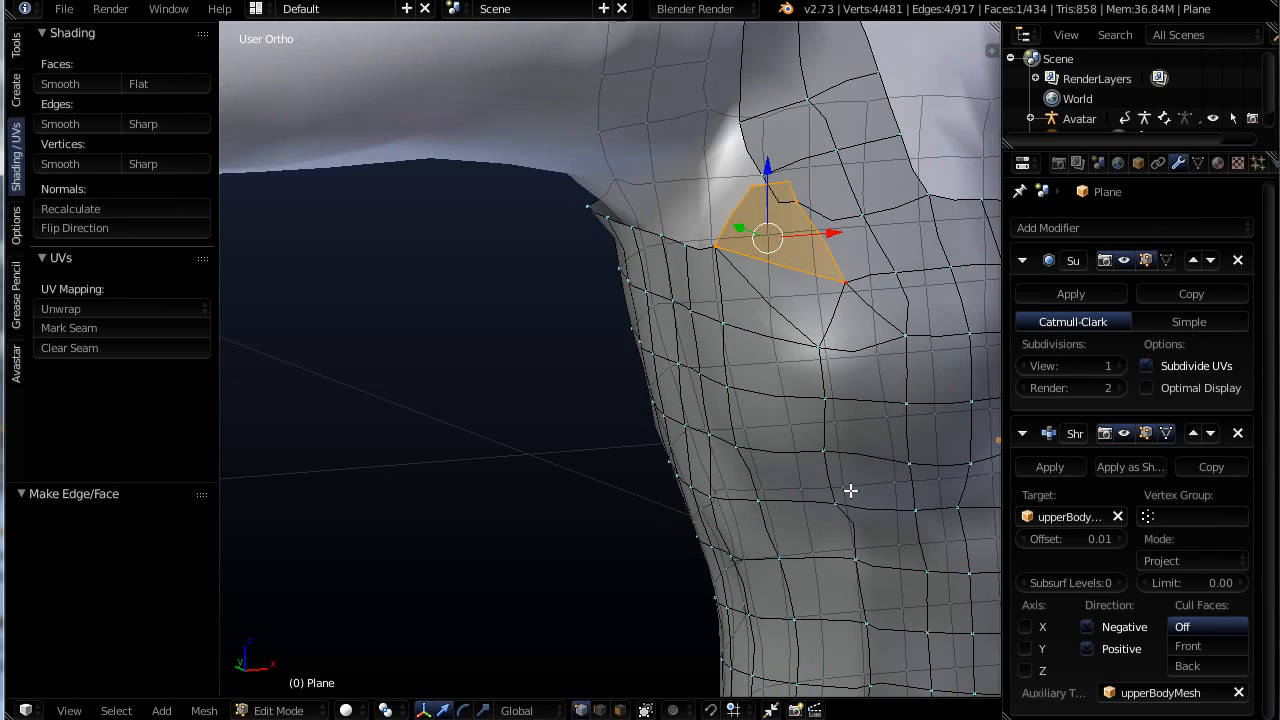
shift+middle_drag(849, 489, 597, 458)
middle_drag(830, 527, 510, 537)
scroll(563, 440, up, 5)
right_click(636, 105)
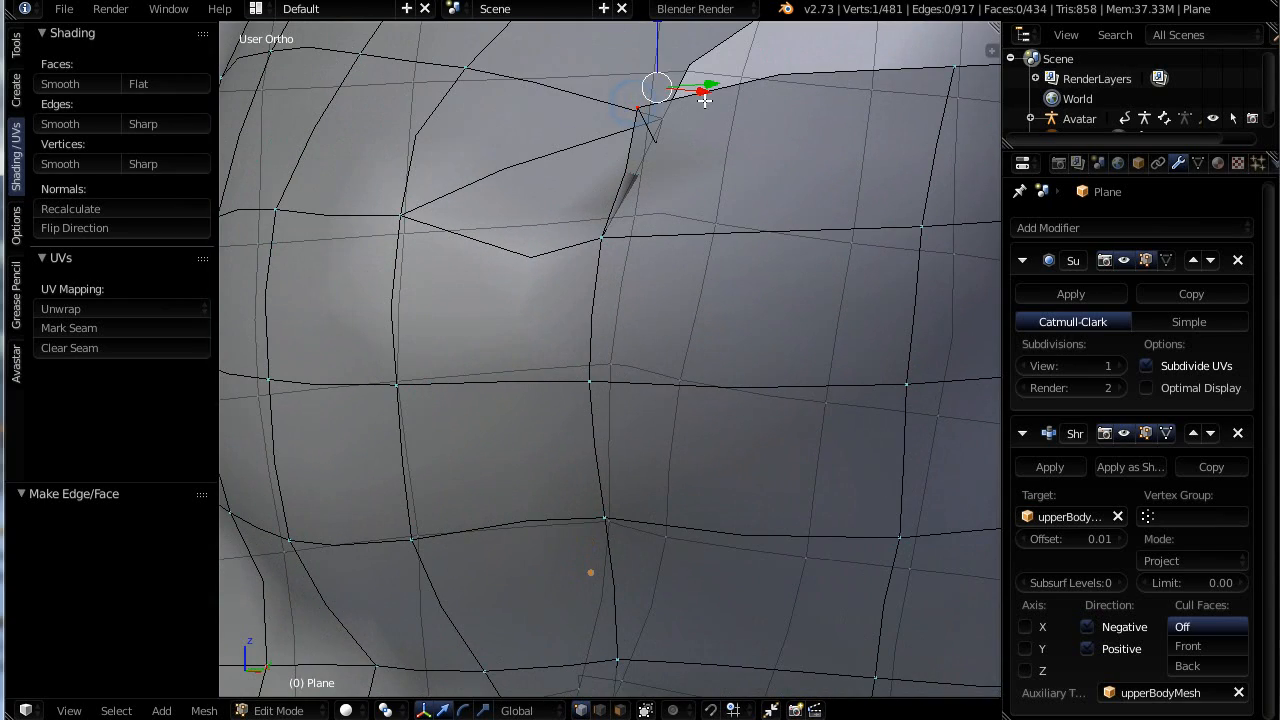
drag(701, 91, 616, 88)
middle_drag(663, 149, 617, 362)
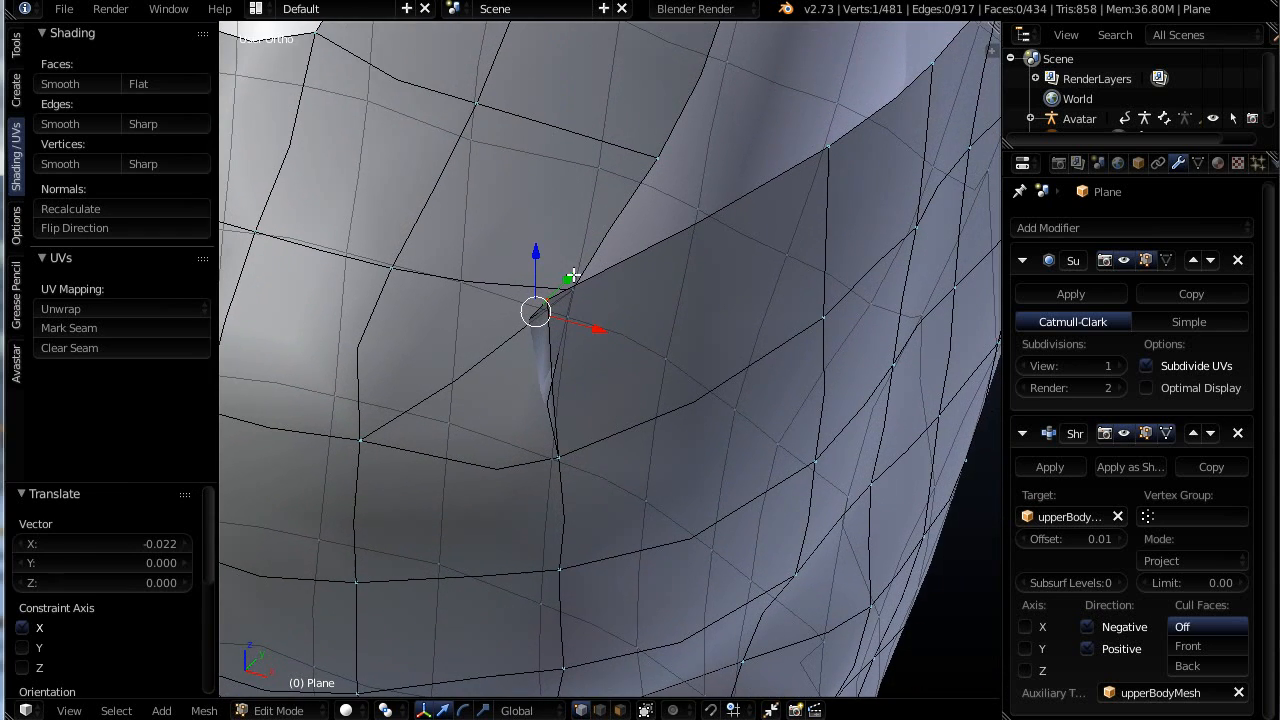
drag(564, 278, 730, 201)
Reposition the same left side-panel vertex freely by 0.004, 0.001, -0.017, and again by 0.007, 0.008, -0.007
middle_drag(730, 201, 659, 231)
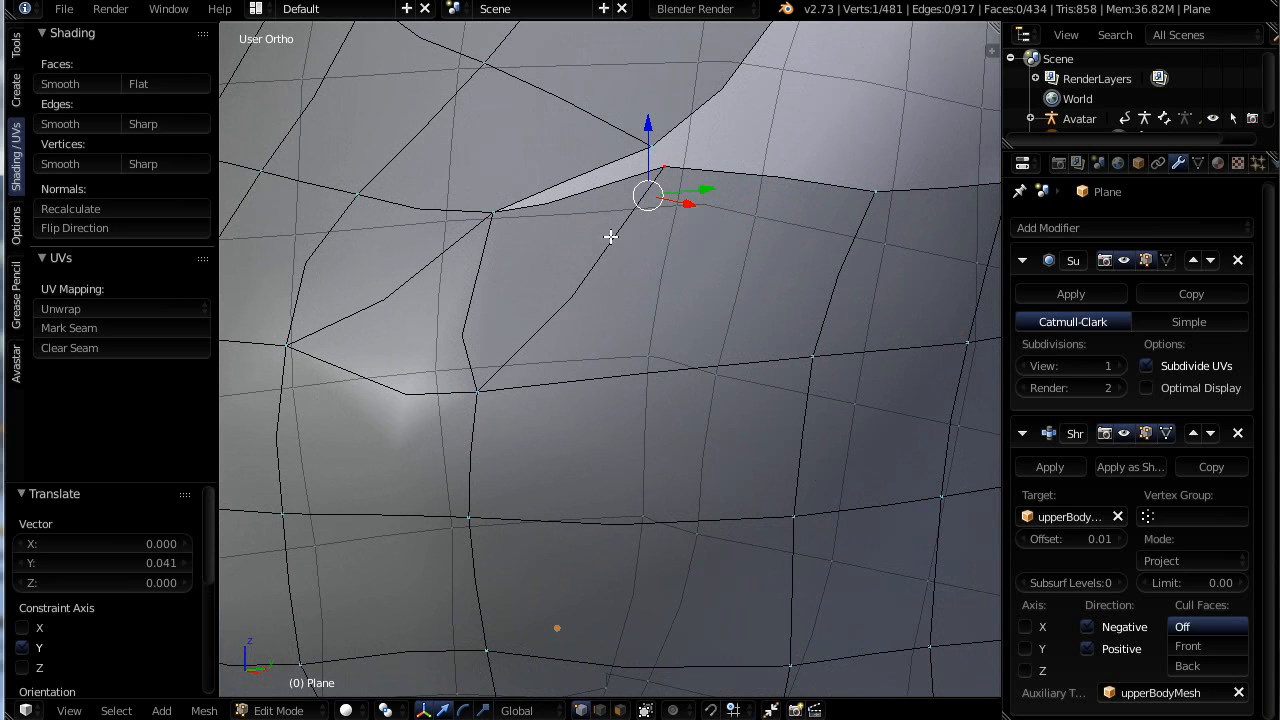
key(g)
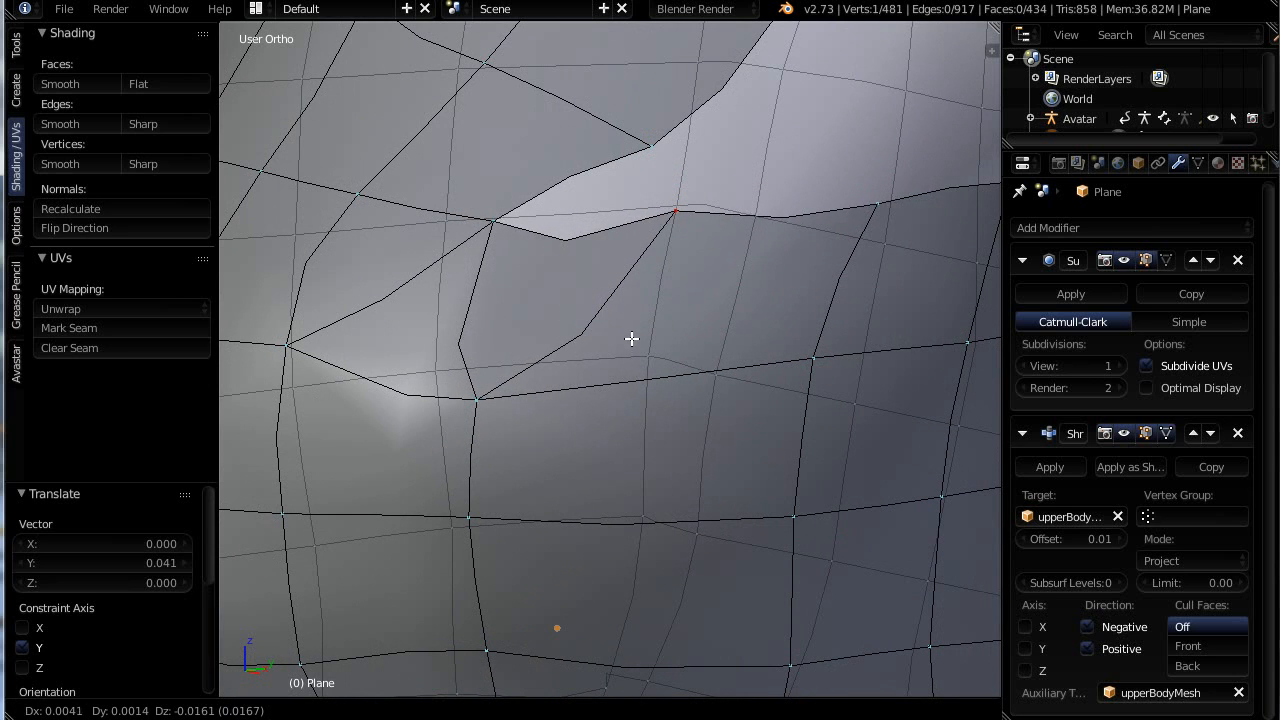
click(631, 341)
scroll(645, 360, down, 2)
key(g)
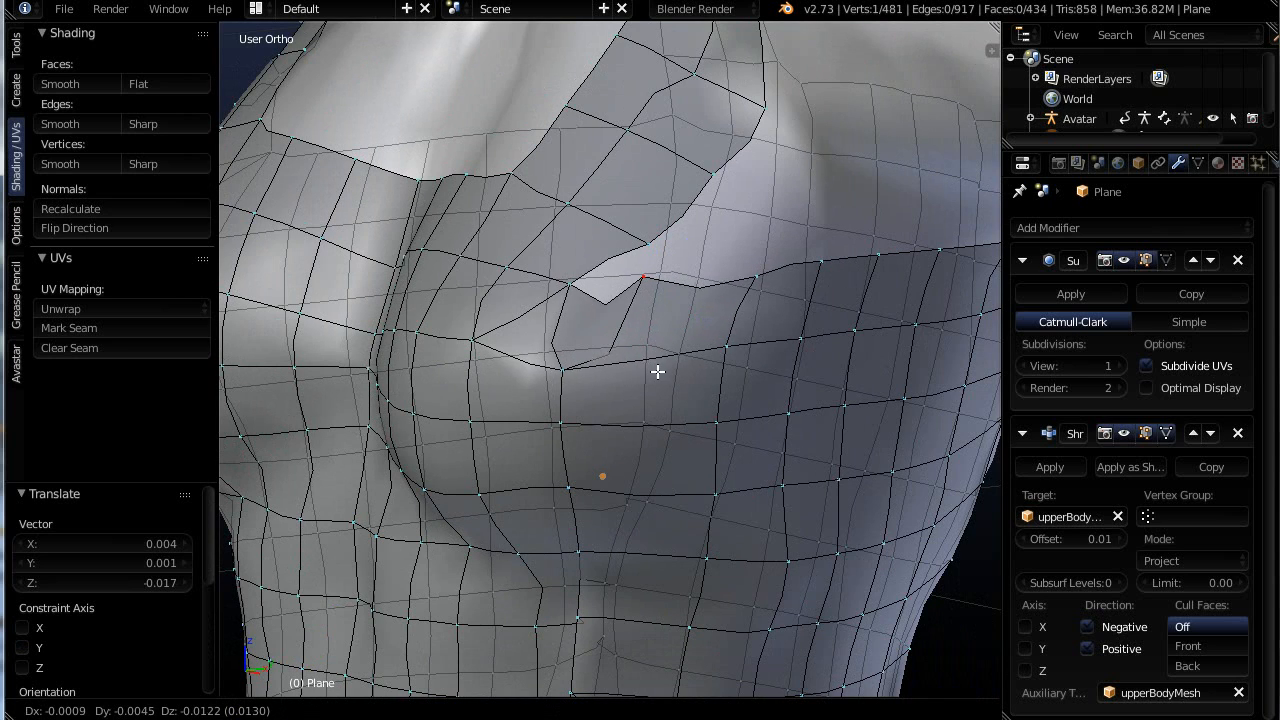
click(695, 348)
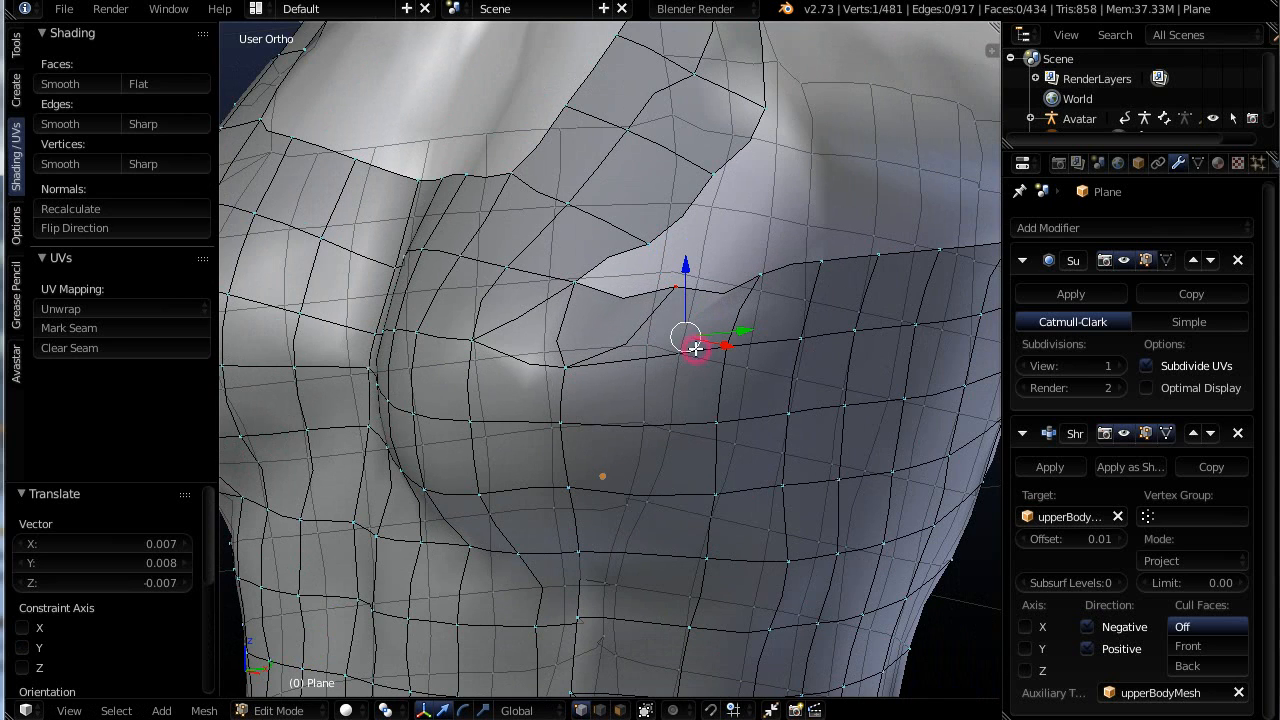
Connect the strap-side and side-panel vertices at the left armhole's front corner with an edge, and subdivide it with 1 cut
right_click(647, 248)
shift+right_click(676, 287)
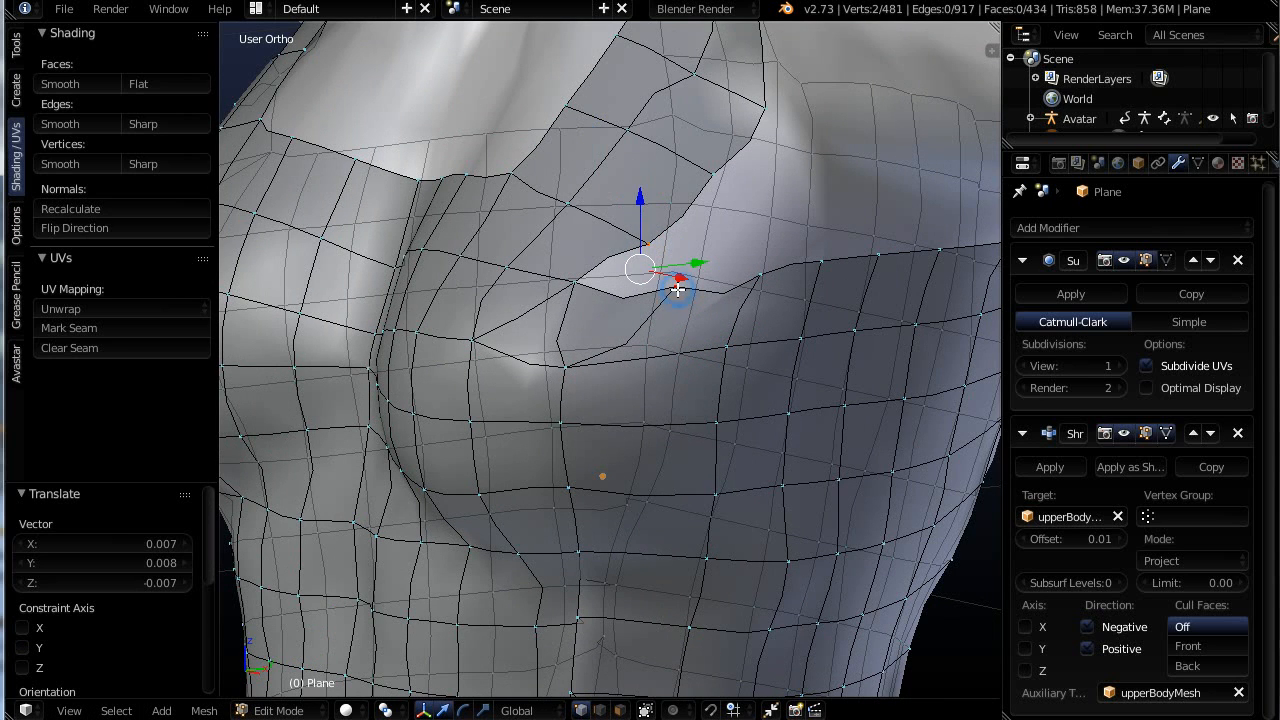
key(w)
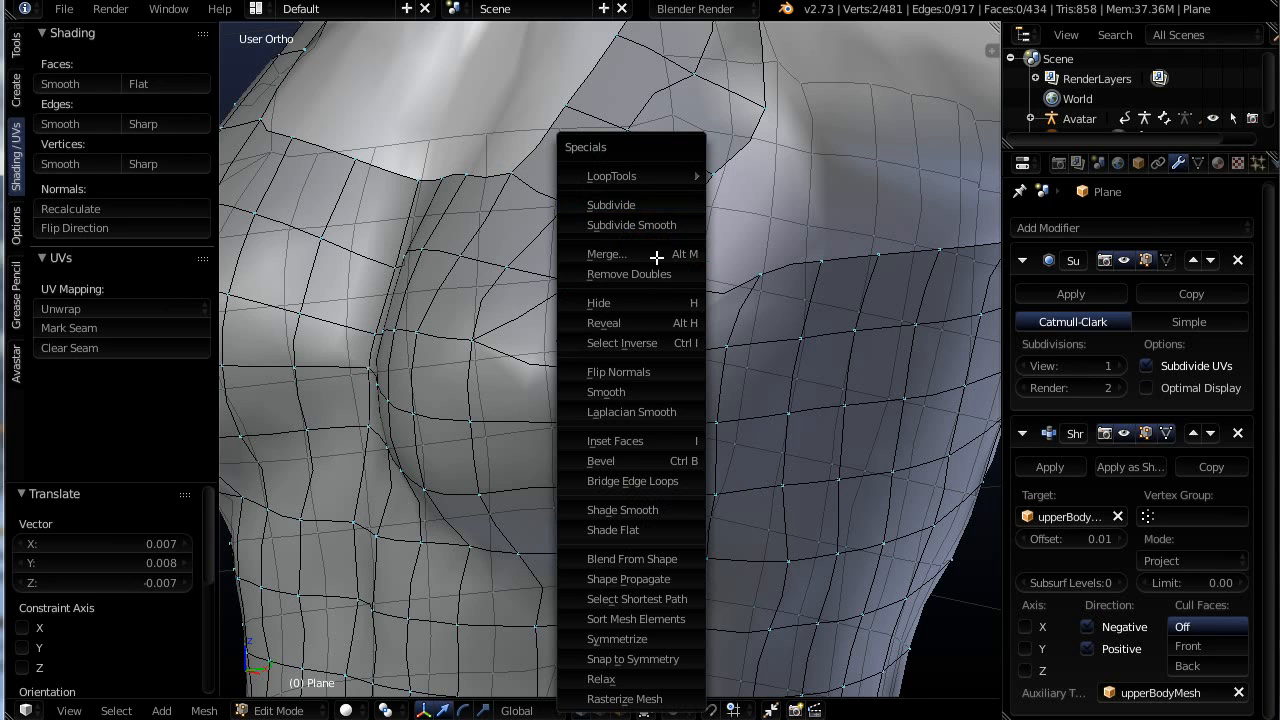
click(625, 205)
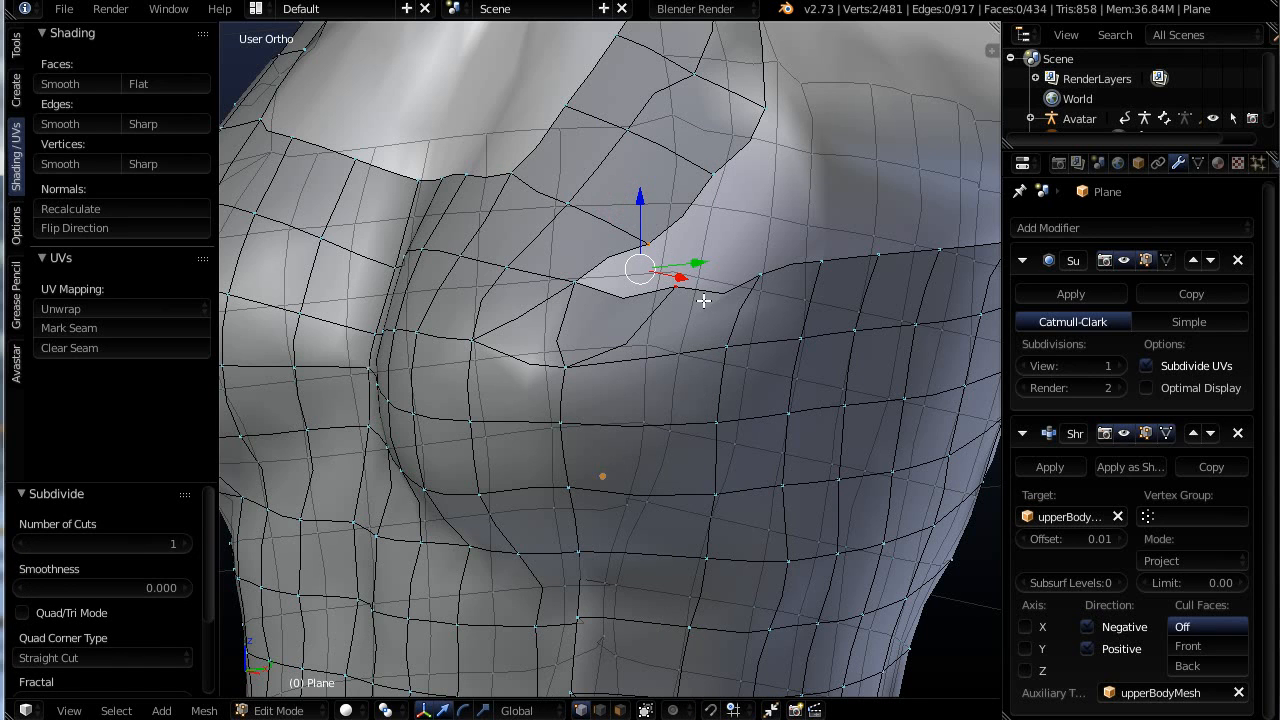
scroll(704, 300, up, 2)
key(f)
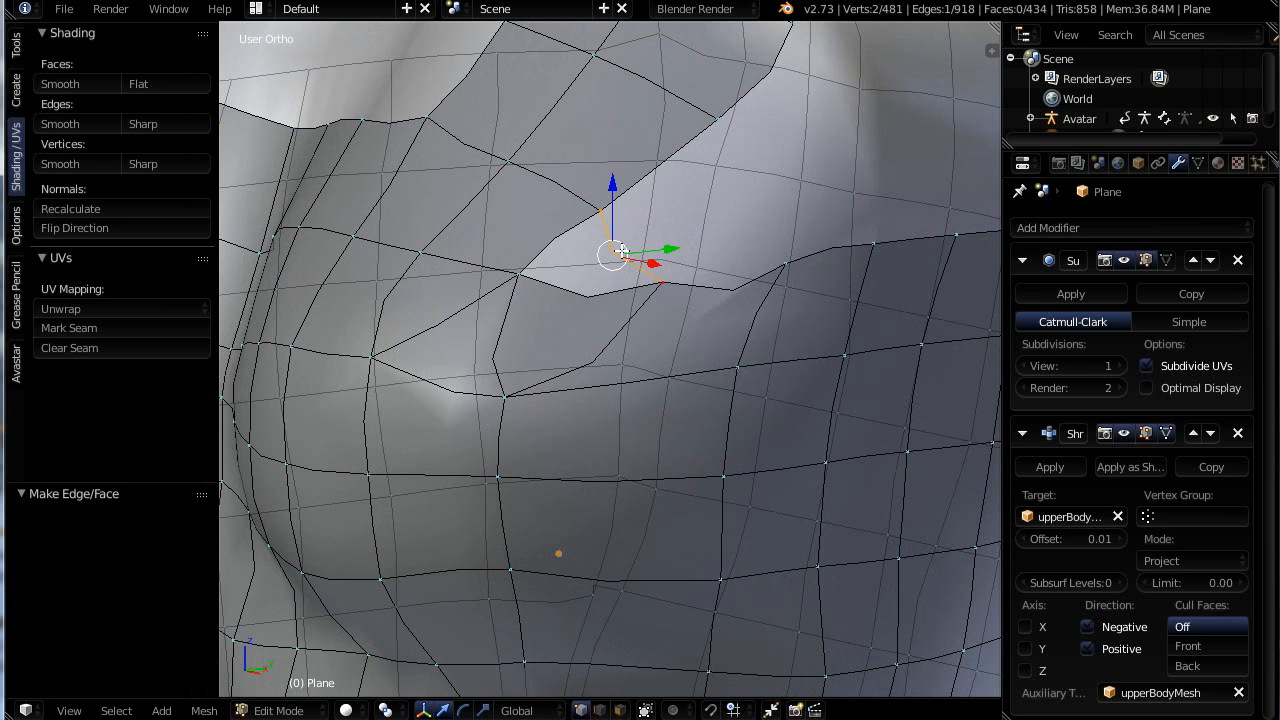
key(w)
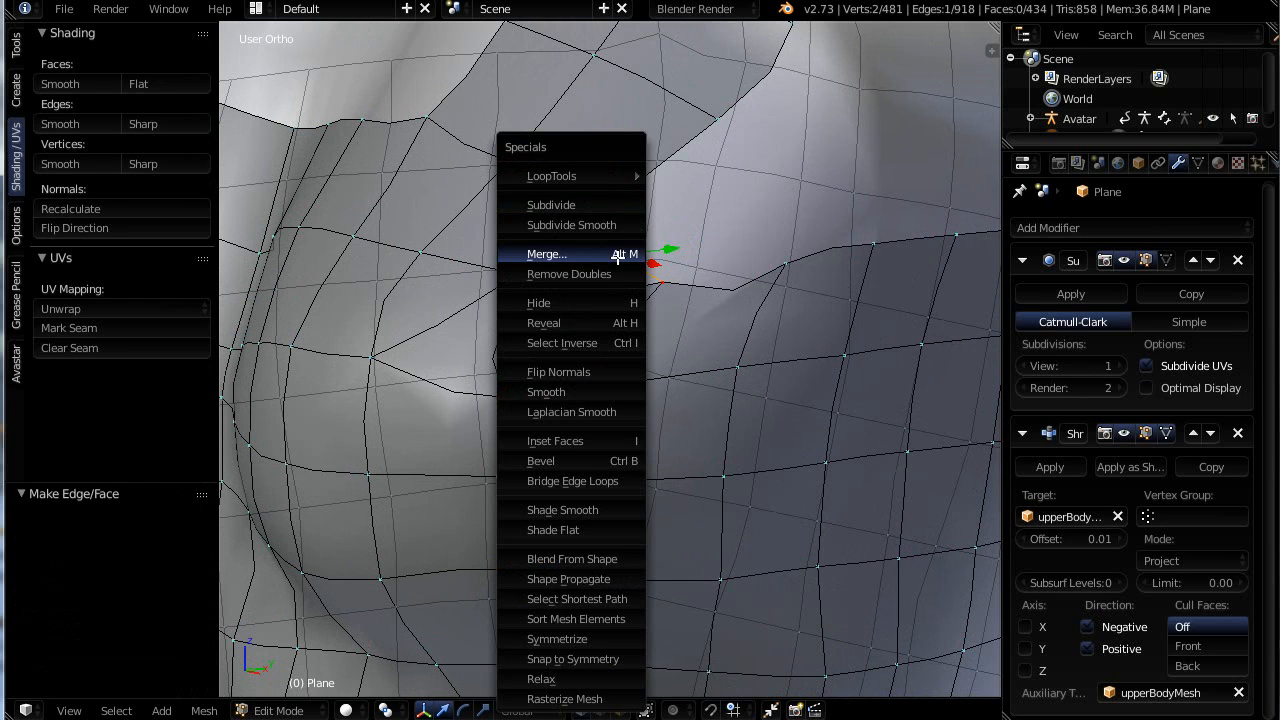
click(583, 206)
Move the midpoint vertex of the new left armhole edge outward by 0.018, 0.028, 0.011
scroll(614, 268, up, 2)
scroll(614, 272, up, 1)
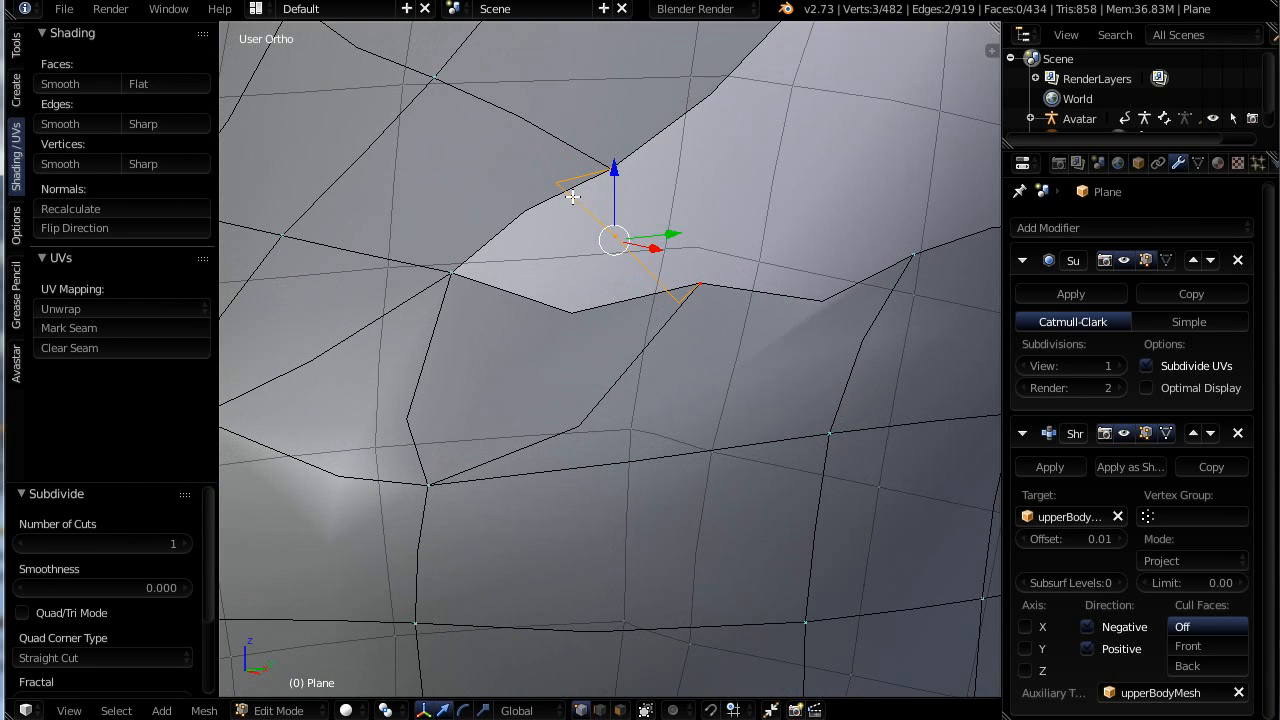
right_click(615, 237)
key(g)
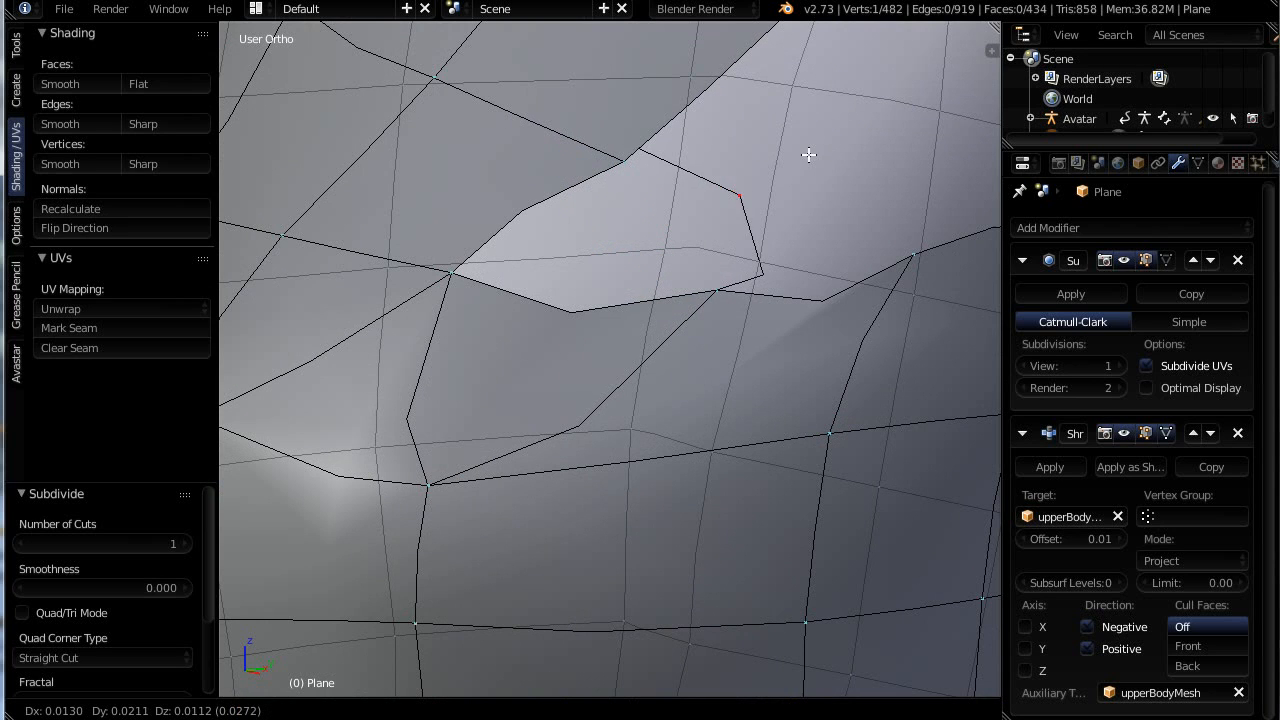
click(848, 157)
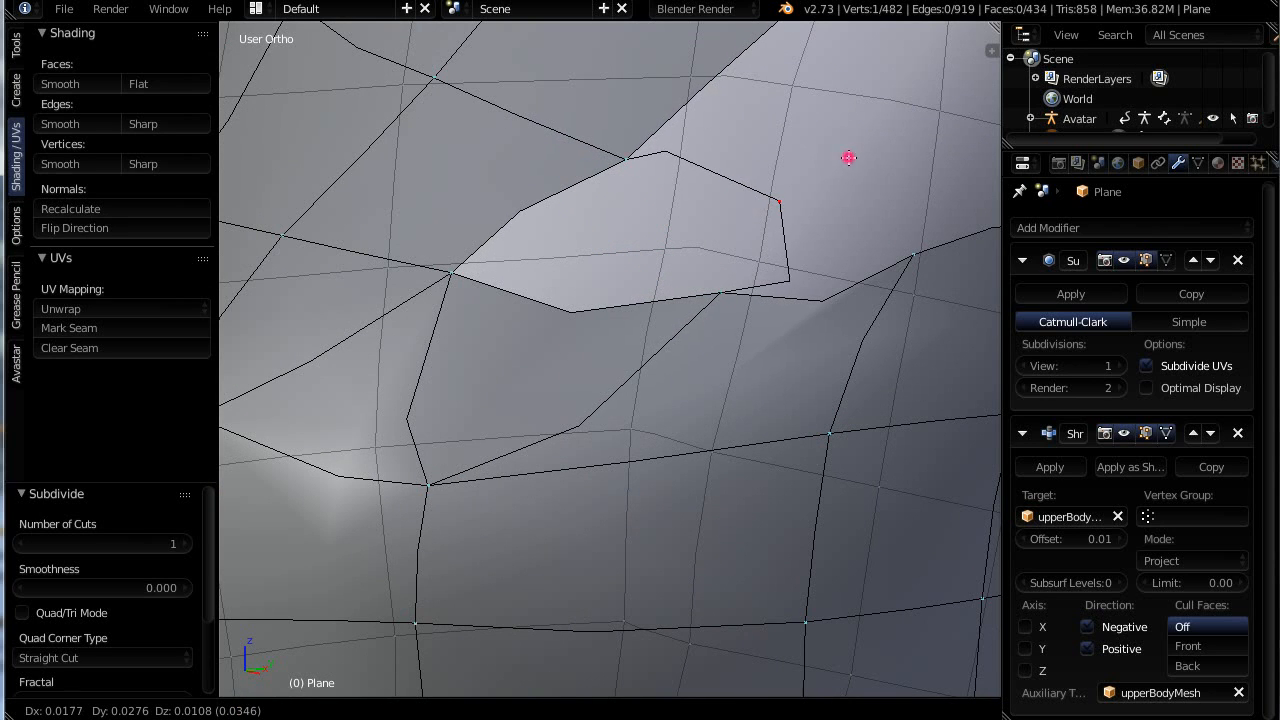
Fill the gap at the left armhole's front corner with a face between its four surrounding vertices
click(721, 292)
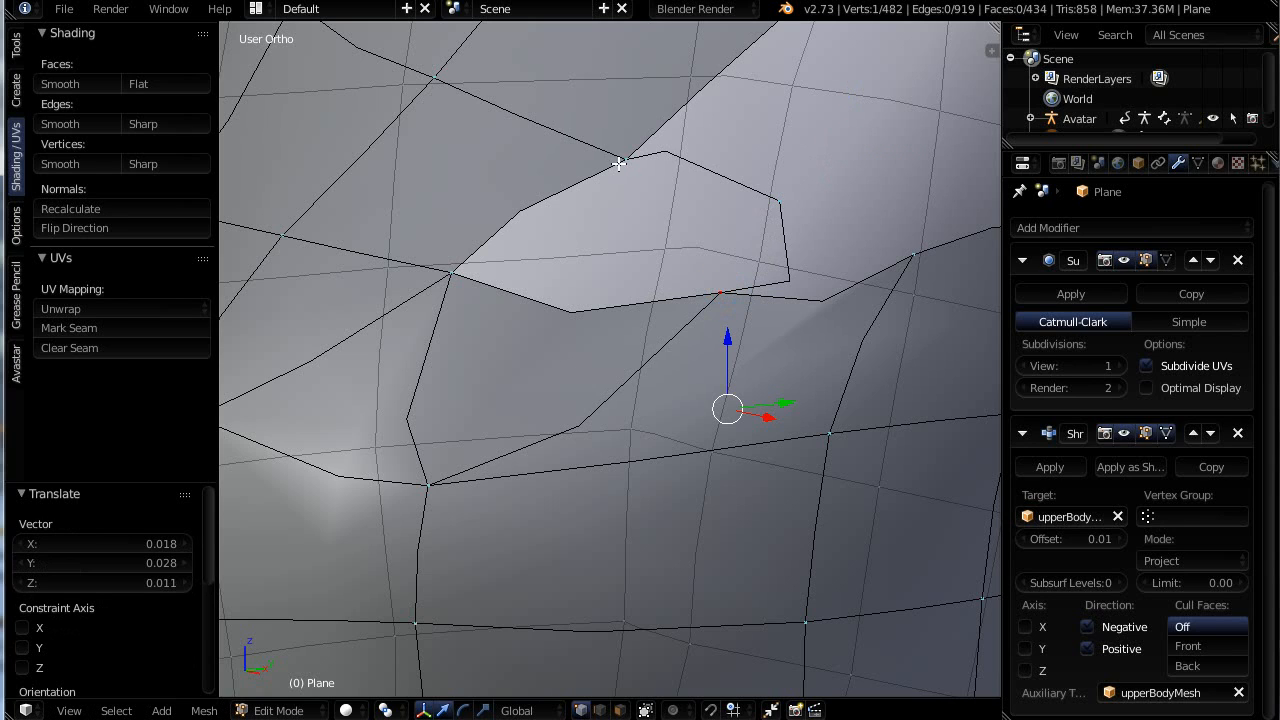
shift+click(624, 159)
shift+click(453, 272)
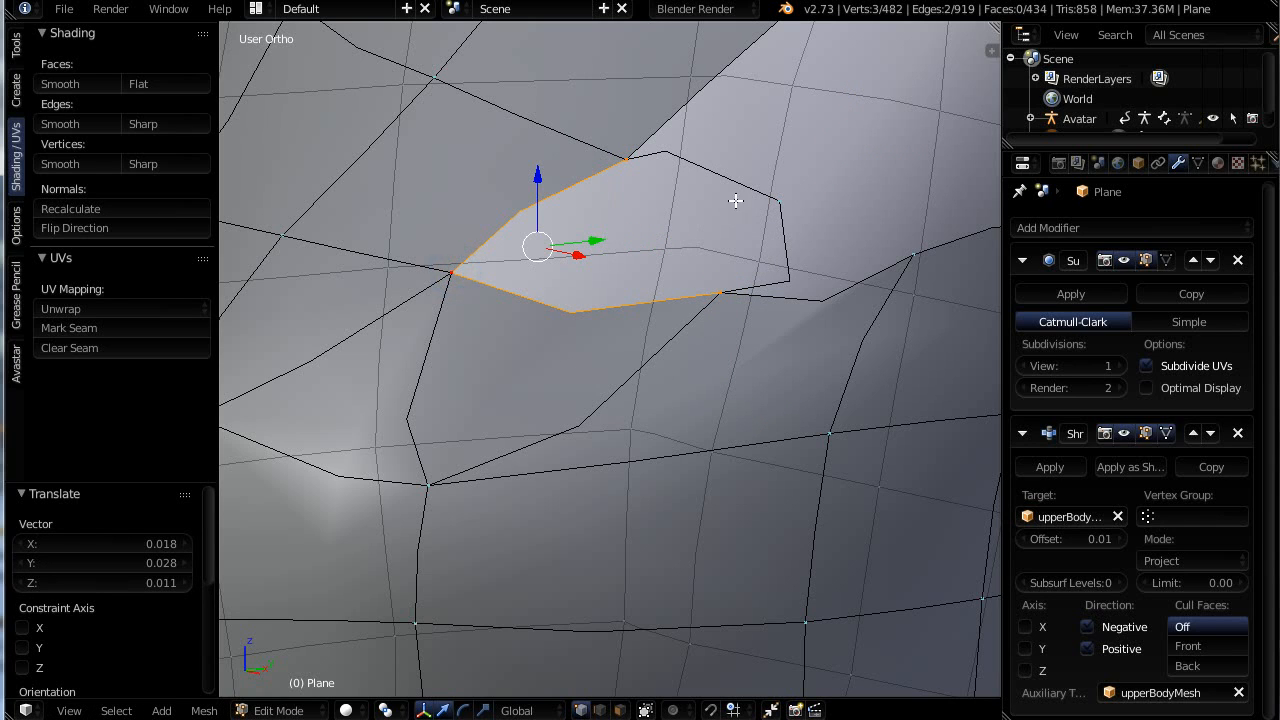
shift+click(775, 200)
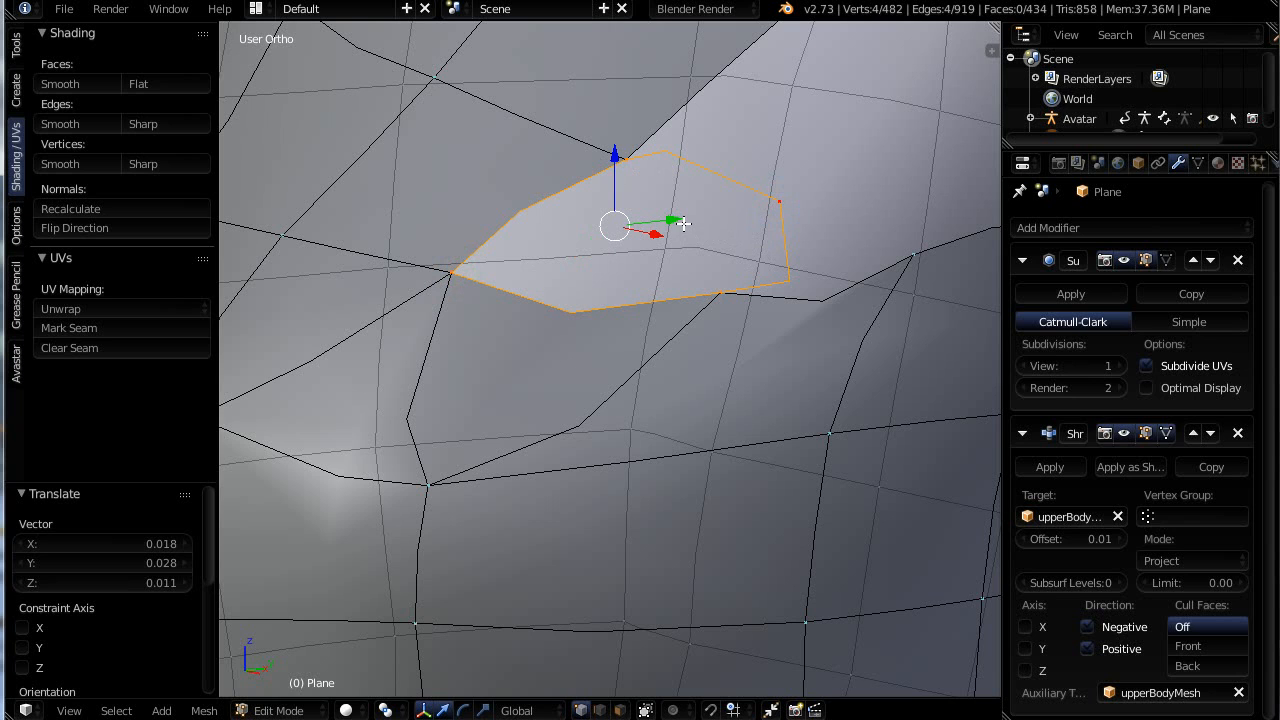
key(f)
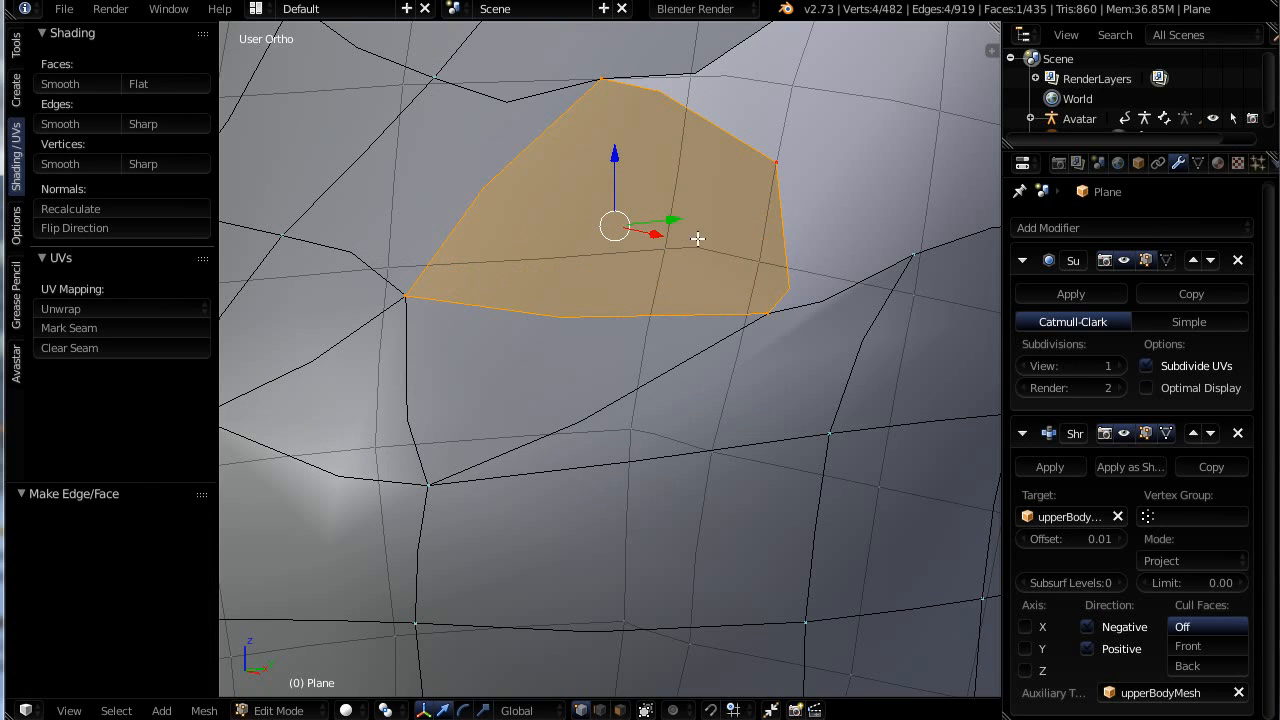
Move the left armhole's strap-side corner vertex by 0.010, 0.012, -0.005 and the side-panel rim vertex behind the new face by 0.002, 0.002, -0.006
scroll(717, 240, down, 3)
scroll(626, 140, up, 3)
right_click(636, 145)
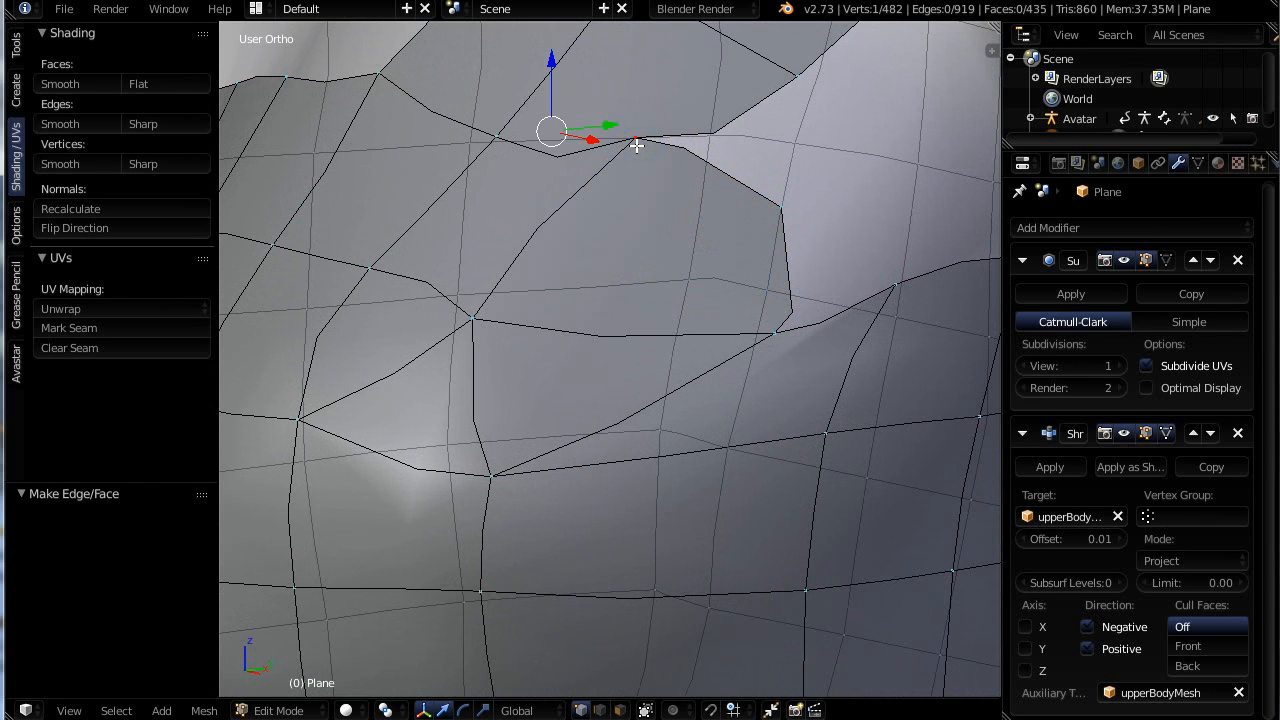
key(g)
click(728, 176)
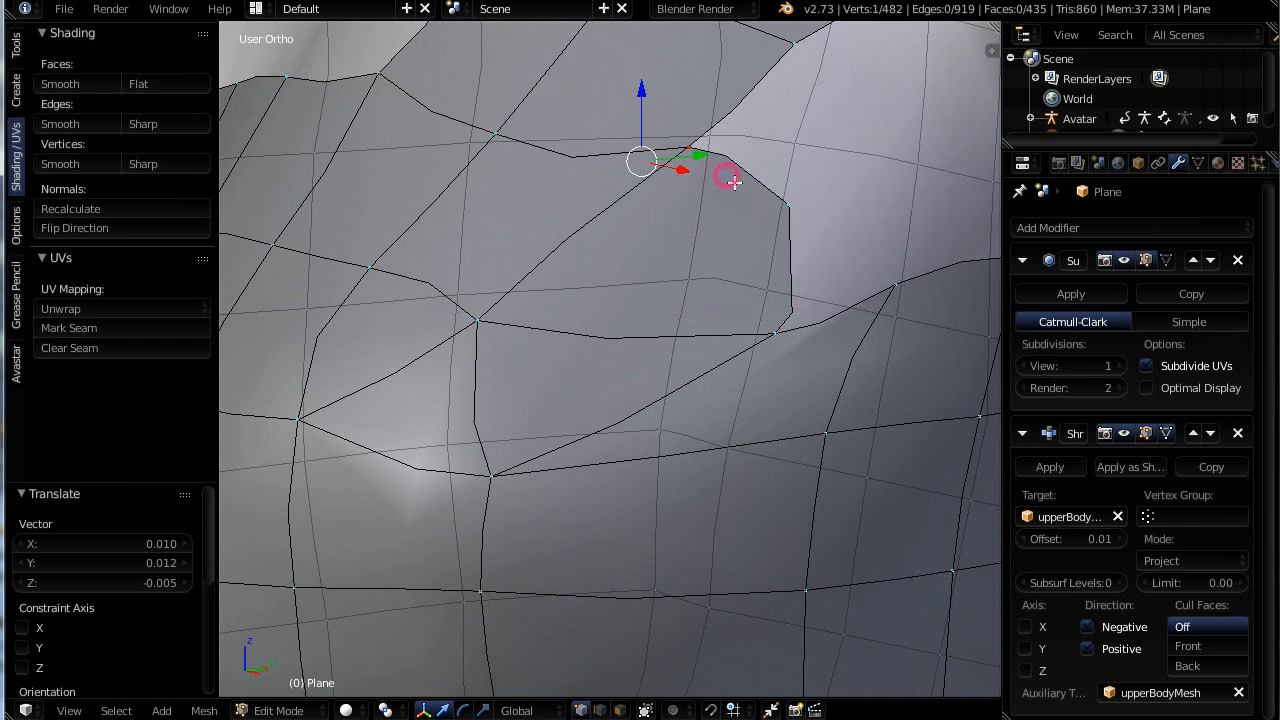
right_click(899, 285)
key(g)
click(912, 315)
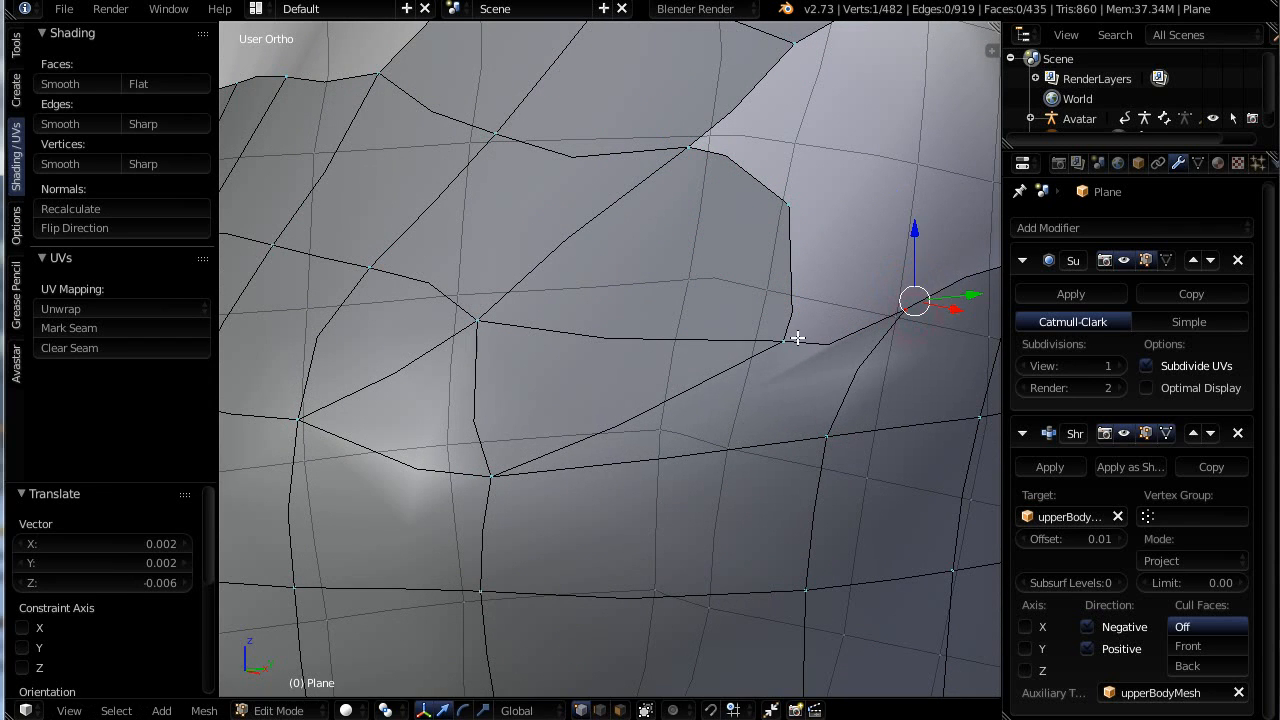
Move the left armhole's front corner vertex outward and the vertex above it by 0.004, 0.008, 0.009, plus a vertex adjustment of -0.006, -0.011, -0.009
right_click(783, 343)
key(g)
click(826, 318)
right_click(788, 203)
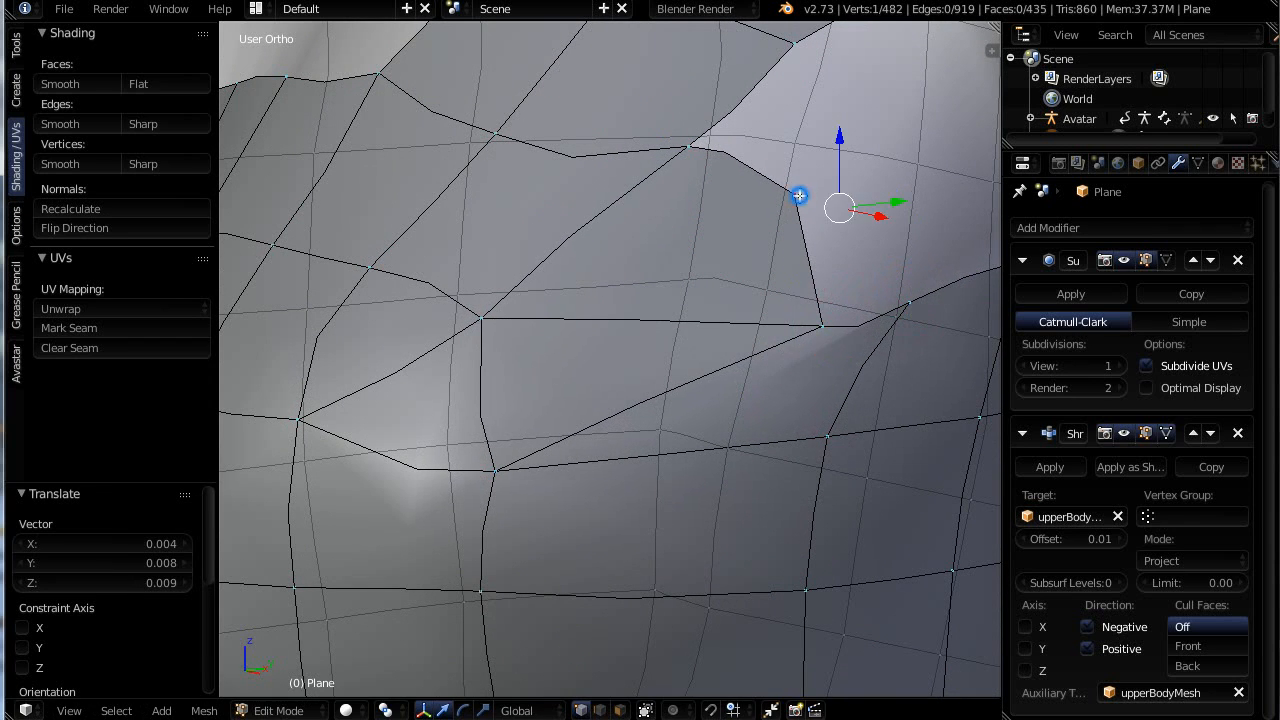
key(g)
click(757, 262)
scroll(757, 262, down, 6)
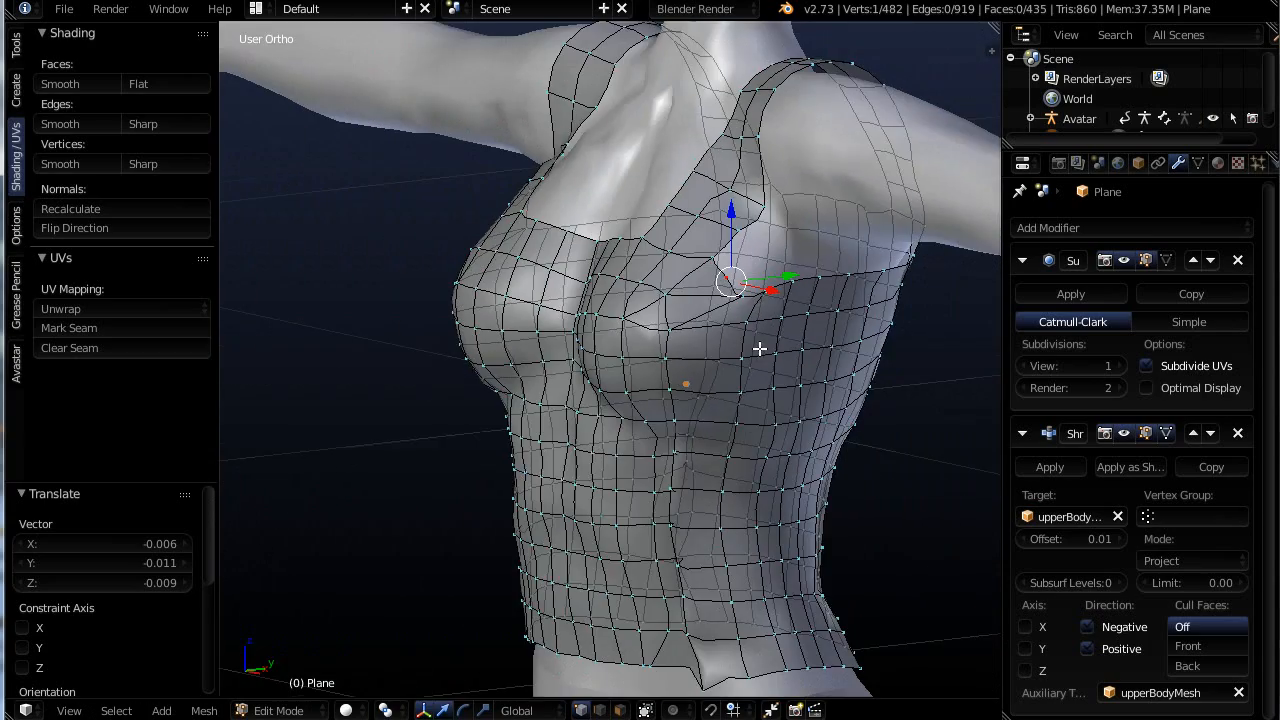
Examine the reworked armhole and the whole top on the avatar, and return from Edit Mode to Object Mode
middle_drag(757, 349, 835, 339)
scroll(835, 339, up, 2)
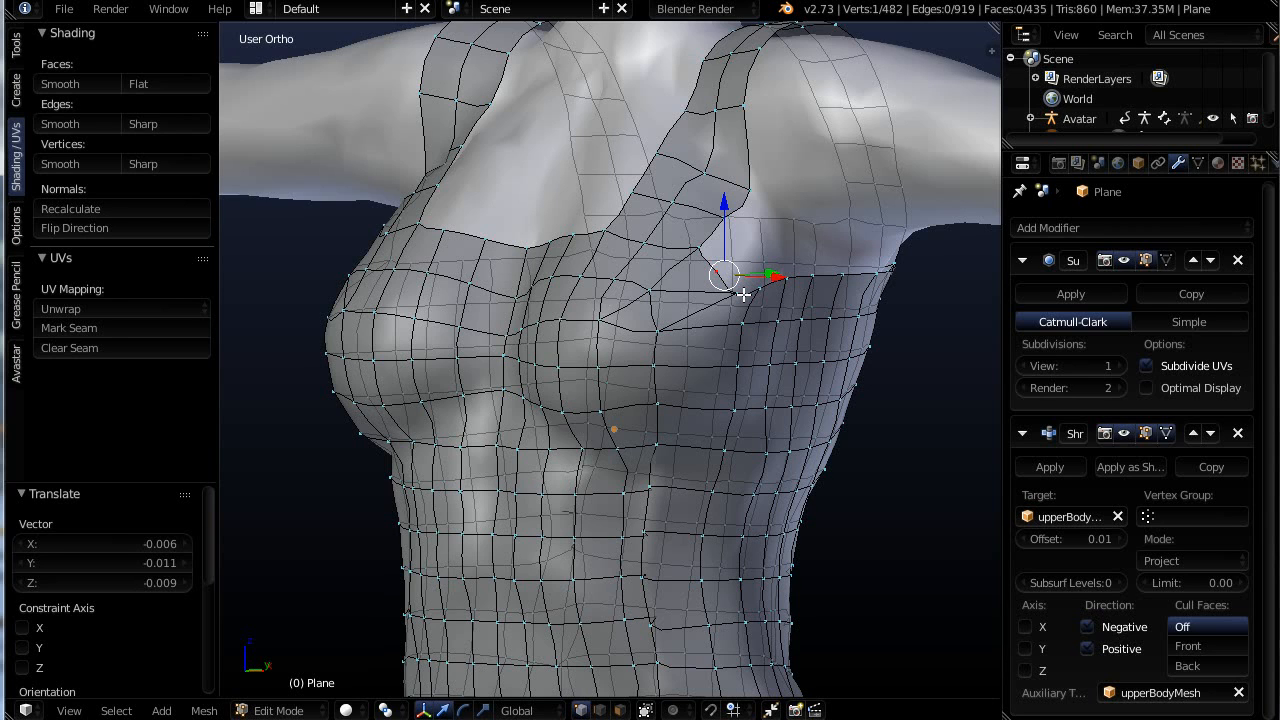
scroll(723, 354, down, 4)
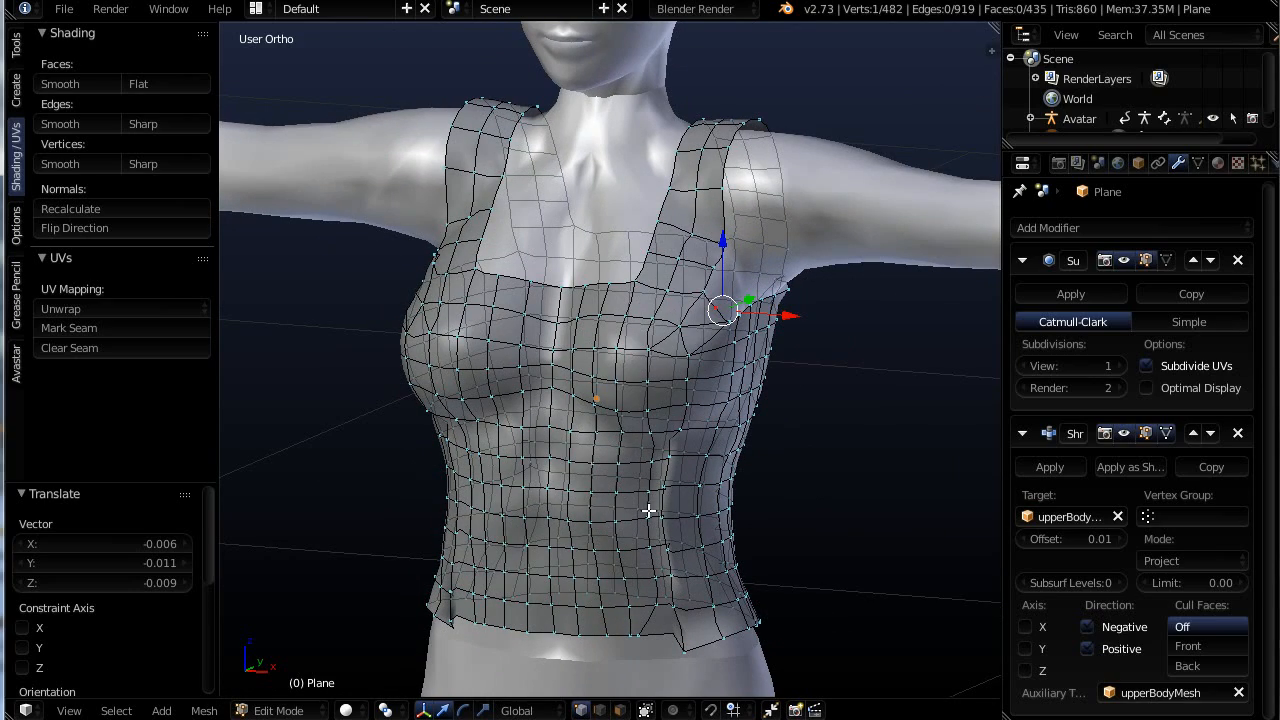
mouse_move(648, 511)
middle_down()
mouse_move(743, 520)
mouse_move(654, 509)
mouse_move(620, 489)
mouse_move(653, 499)
middle_up()
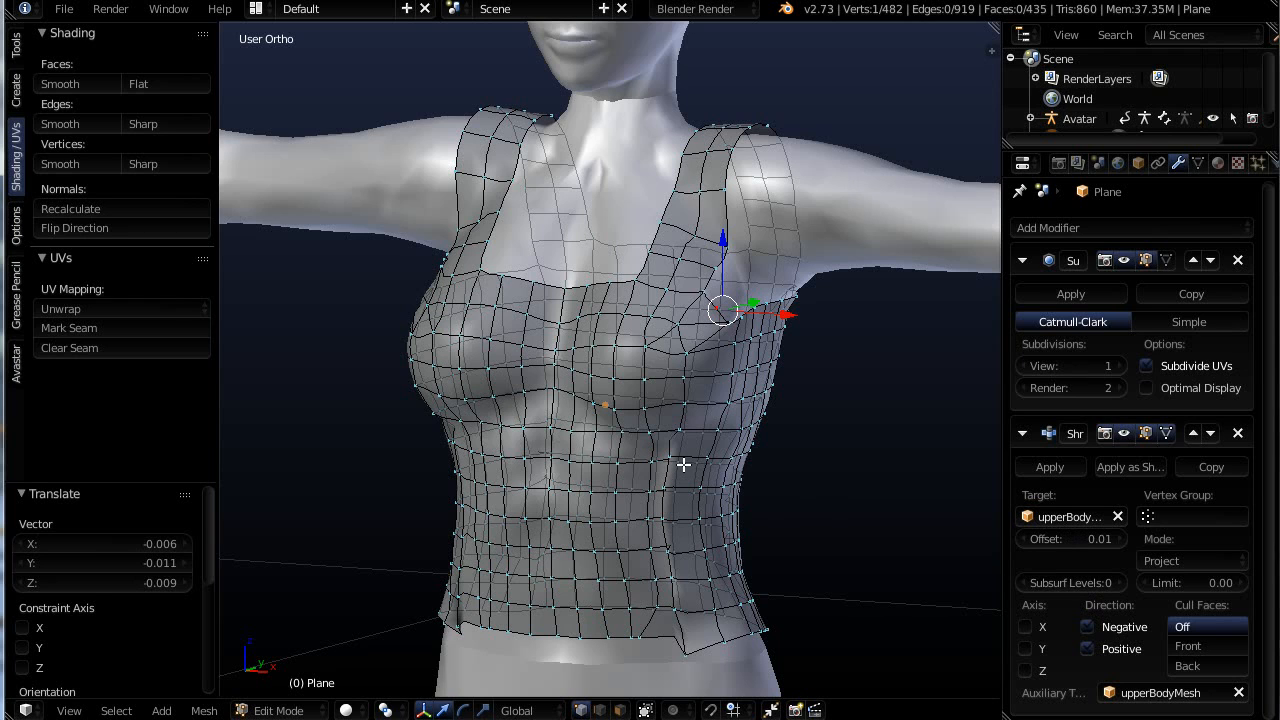
key(Tab)
click(525, 467)
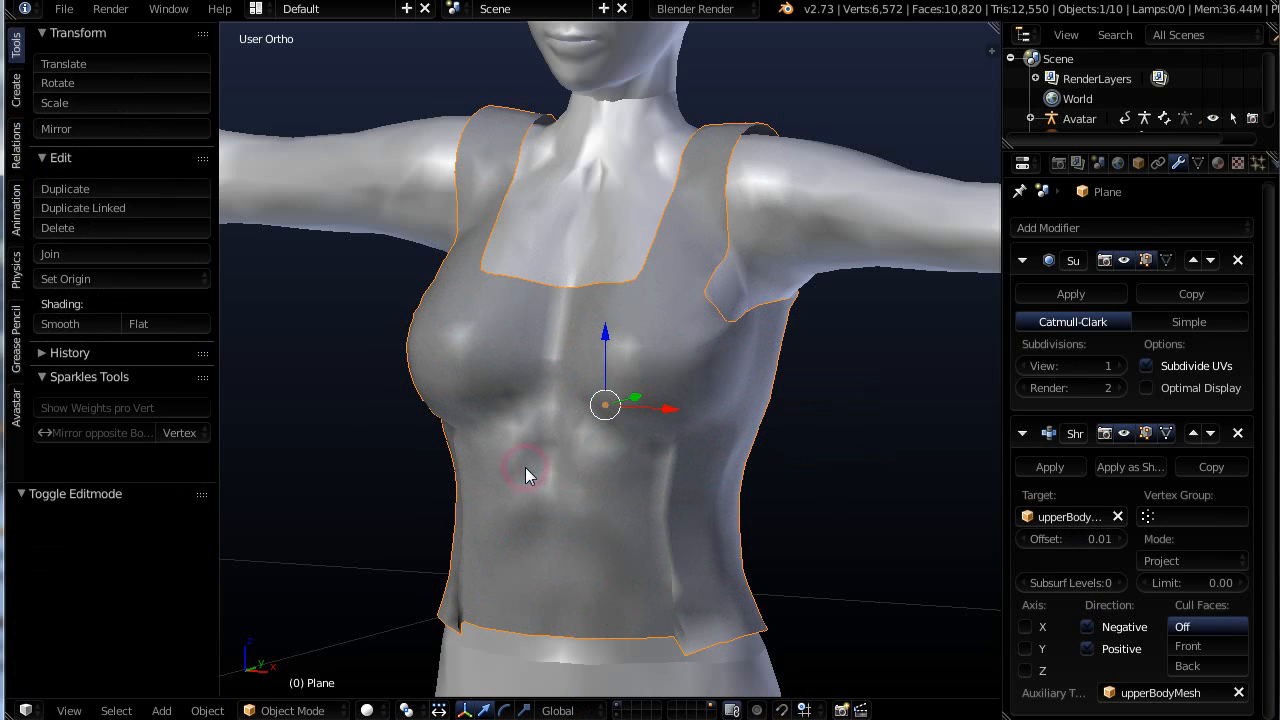
scroll(456, 413, down, 5)
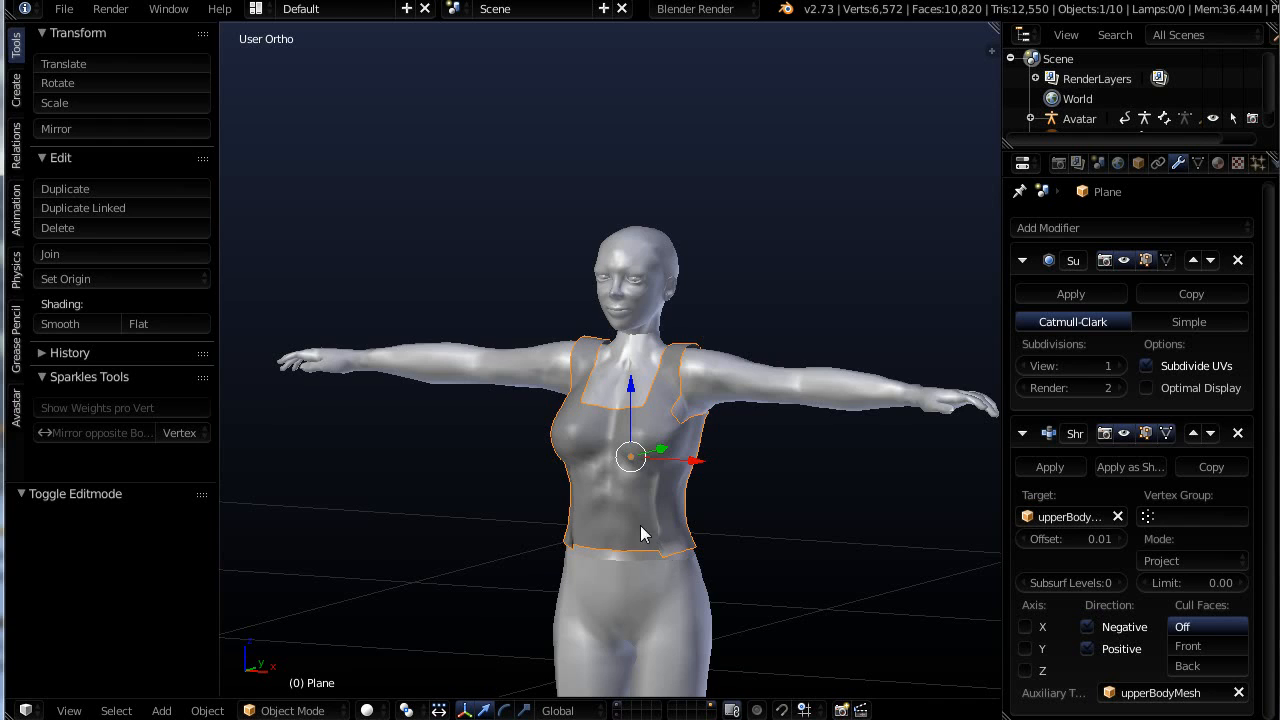
shift+middle_drag(640, 525, 575, 332)
scroll(580, 298, up, 3)
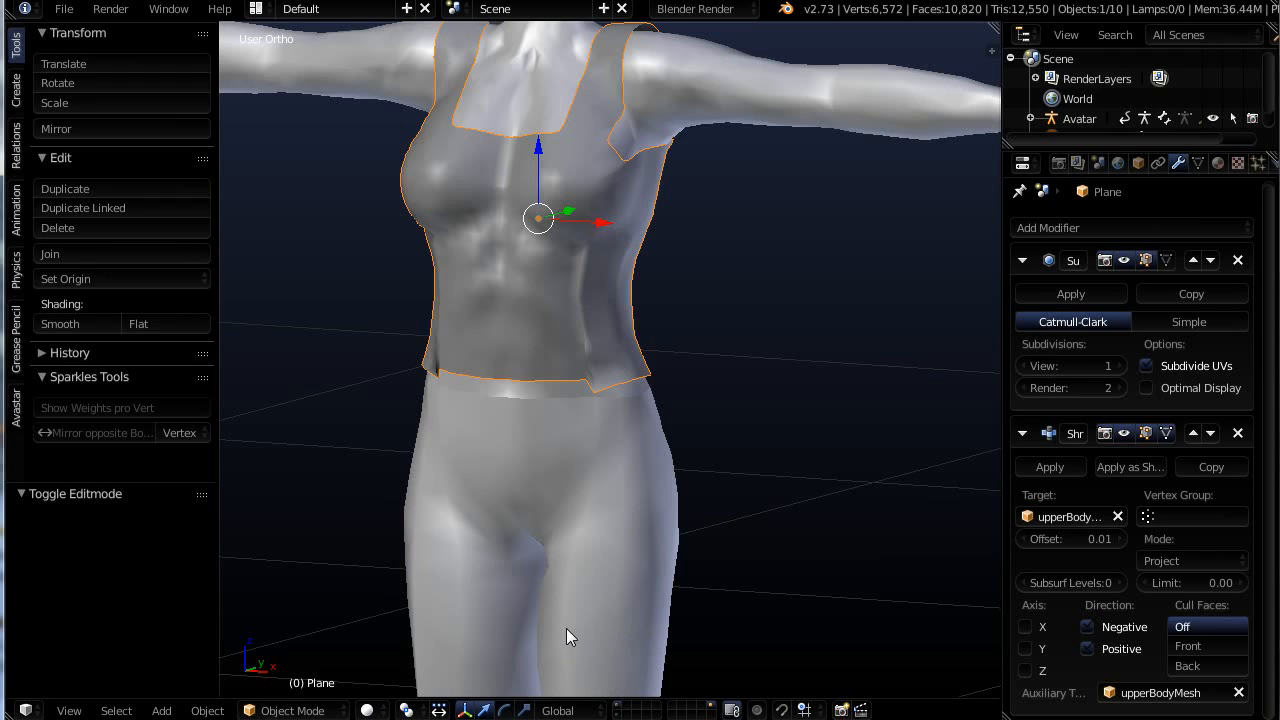
Show the layer with the avatar's rig in addition to the current one, and select the Avatar armature
shift+click(616, 713)
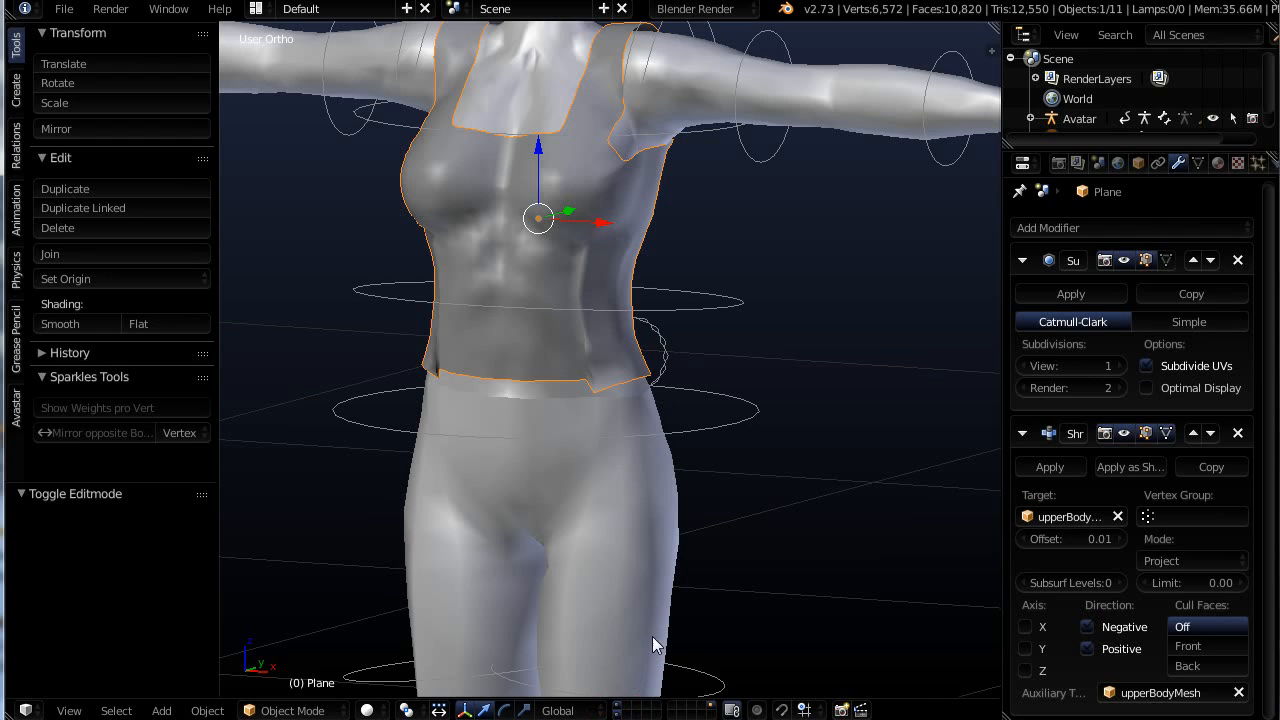
right_click(726, 423)
scroll(735, 430, down, 2)
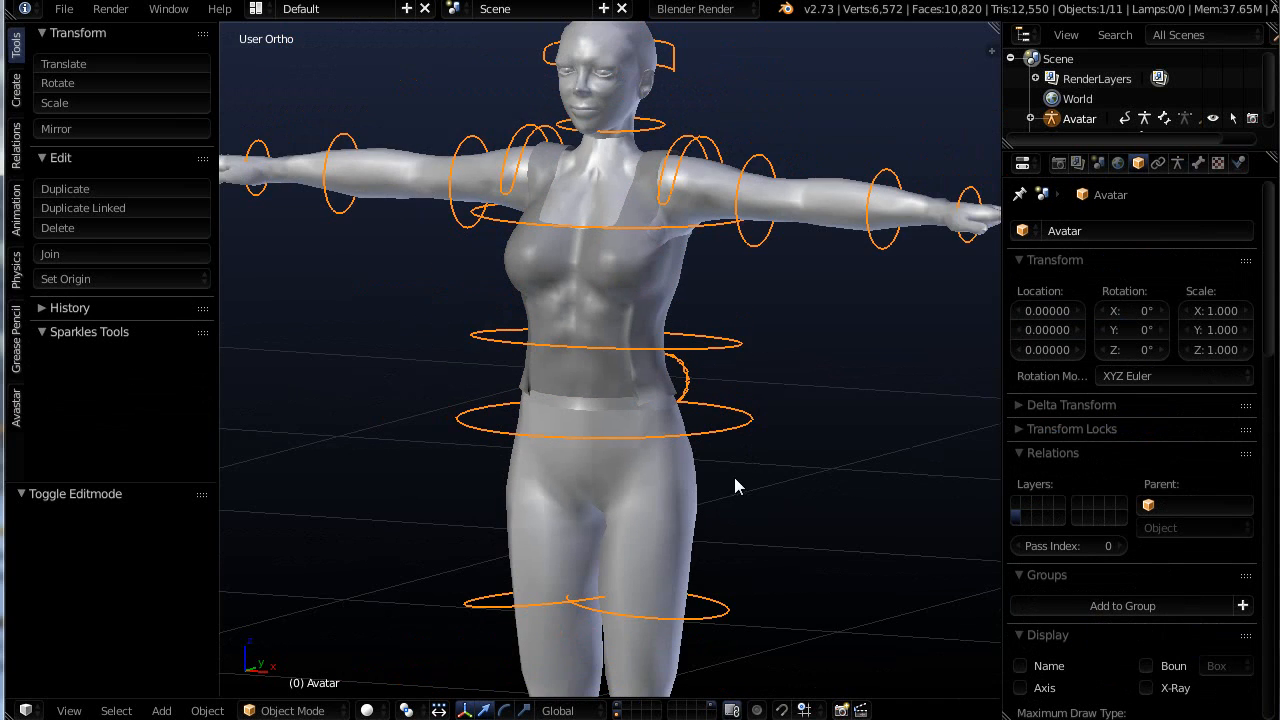
scroll(745, 482, up, 2)
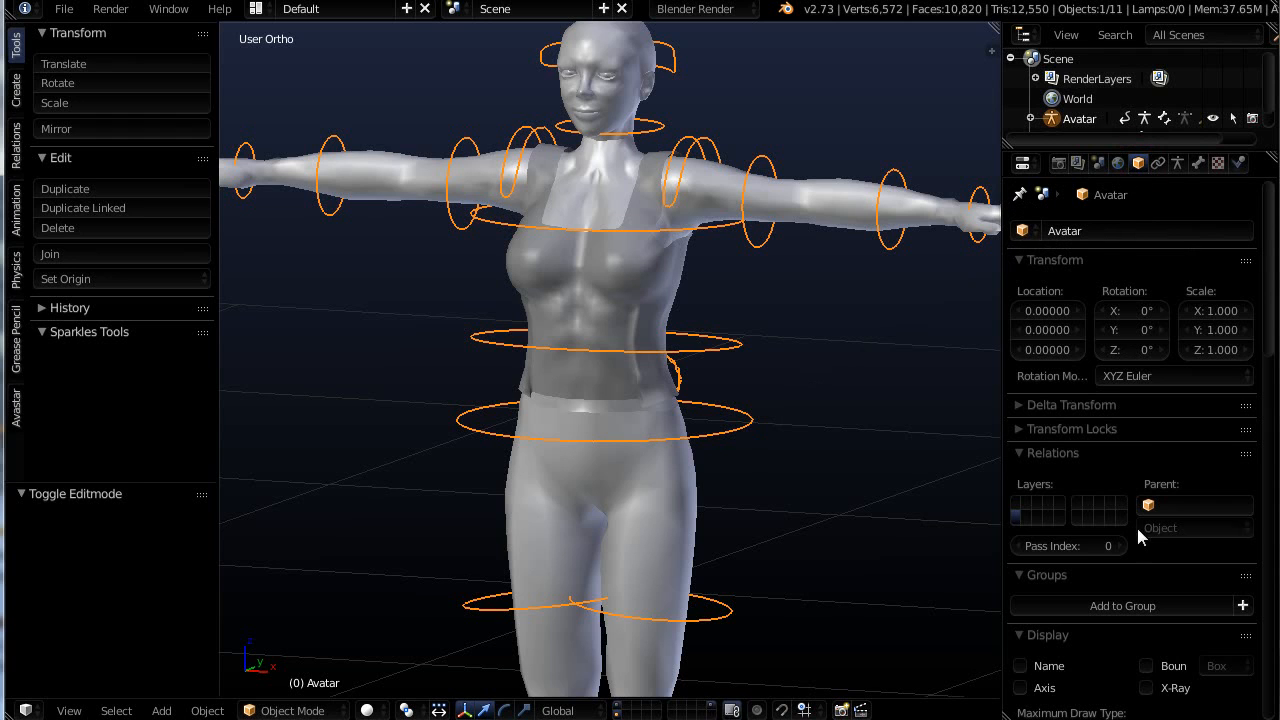
Display the Torso section of the Avatar Shape settings for the selected armature
scroll(1134, 555, down, 20)
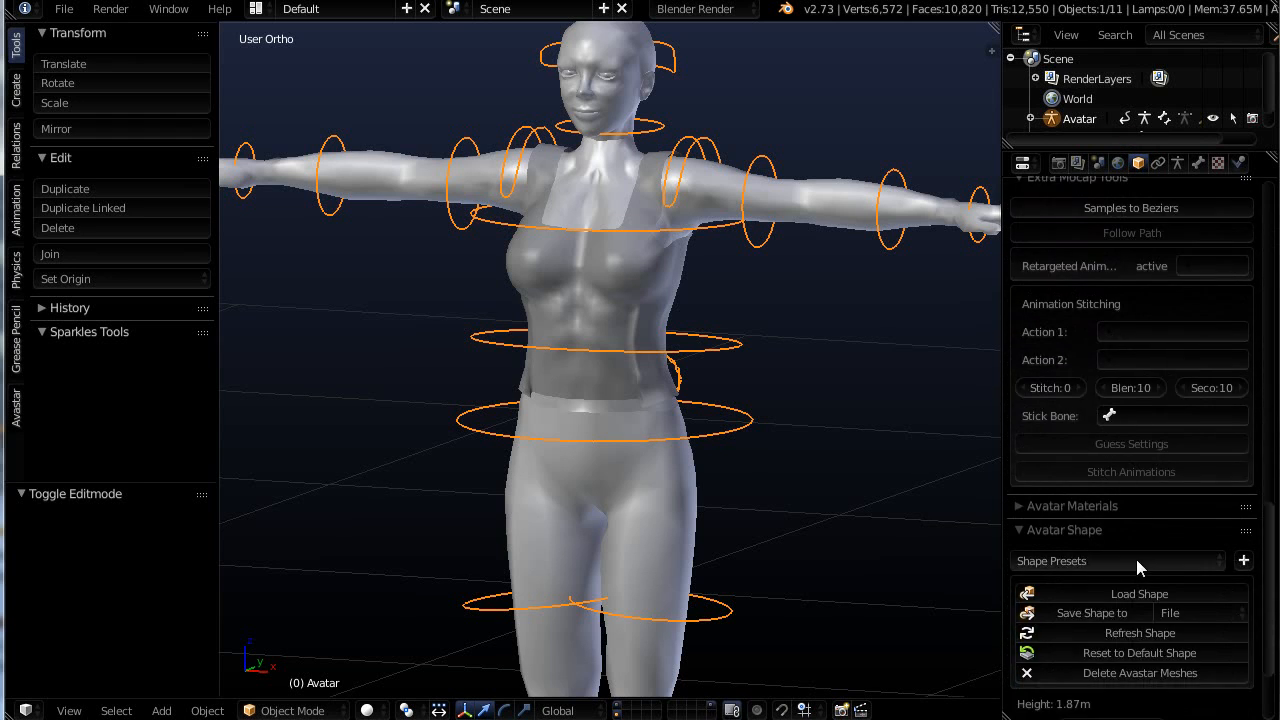
scroll(1136, 559, down, 3)
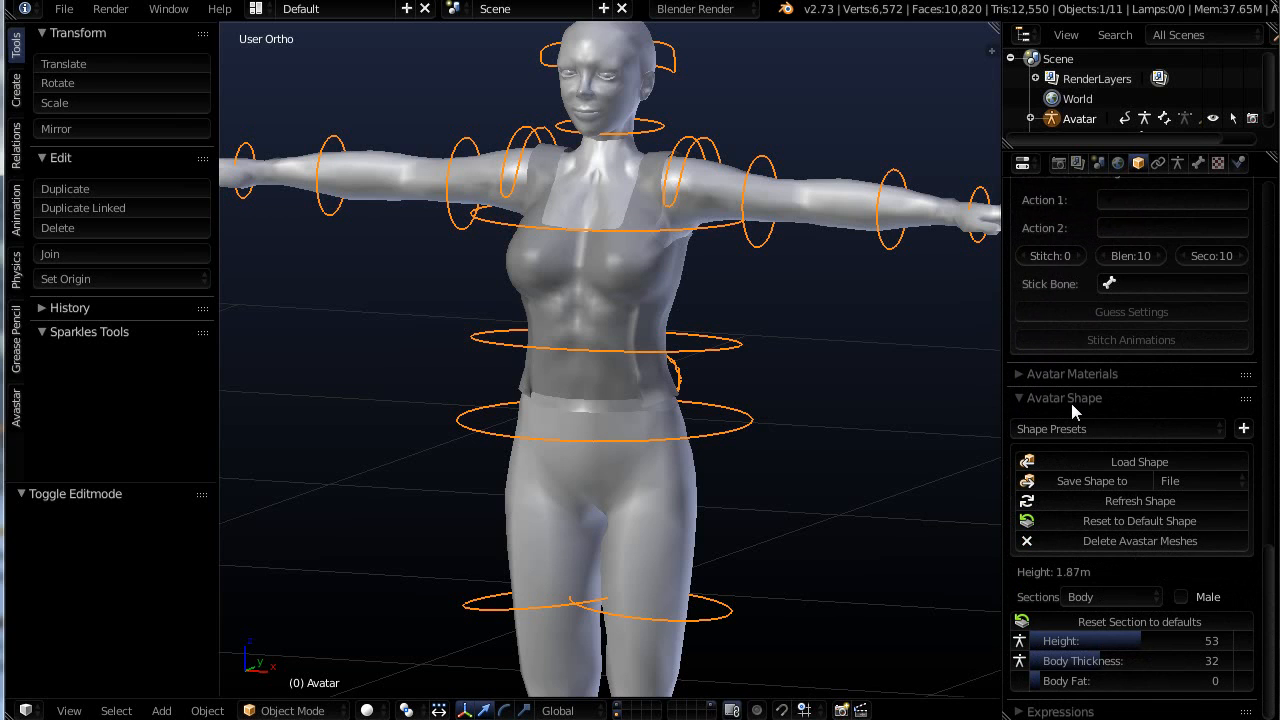
middle_drag(800, 485, 981, 636)
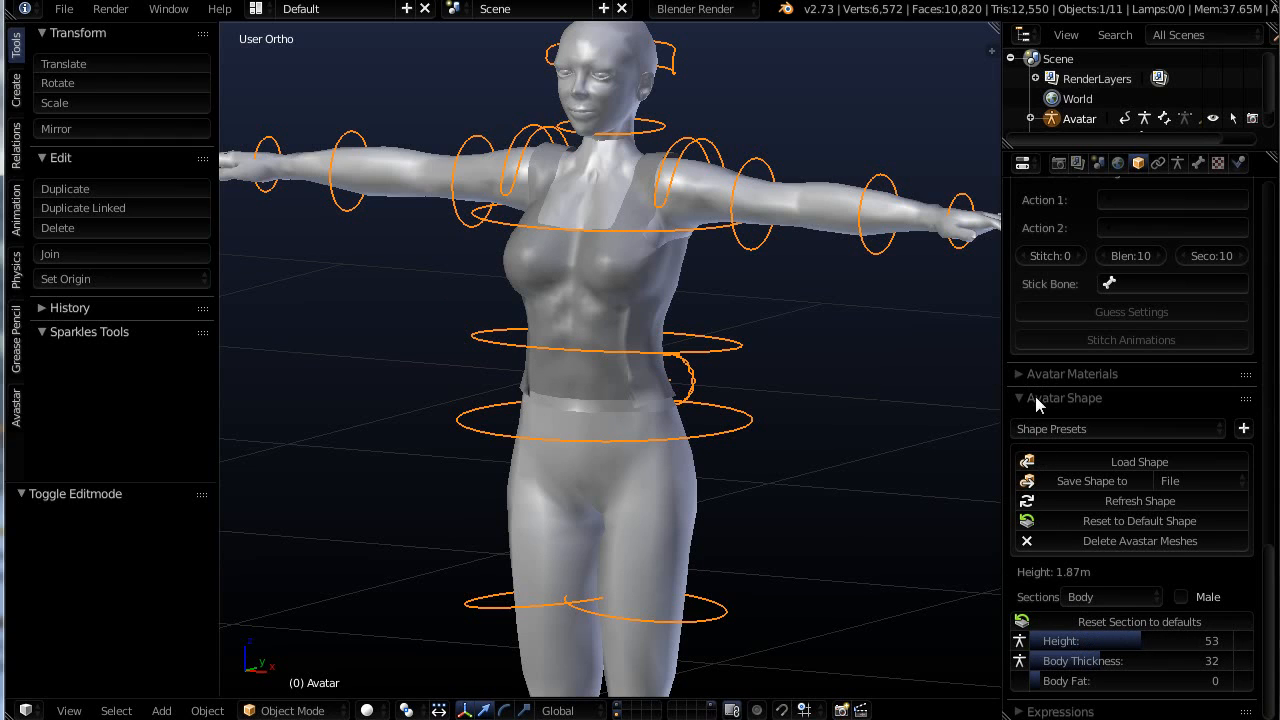
click(1125, 597)
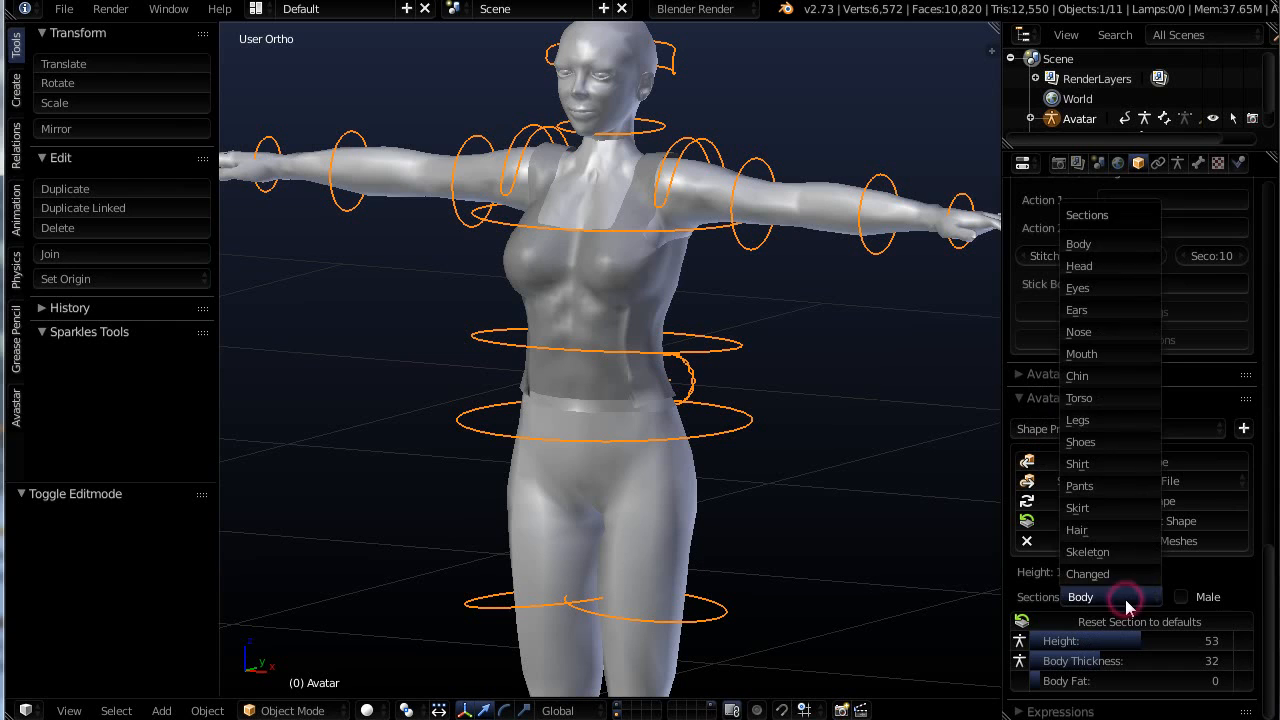
click(1082, 398)
scroll(1133, 513, down, 5)
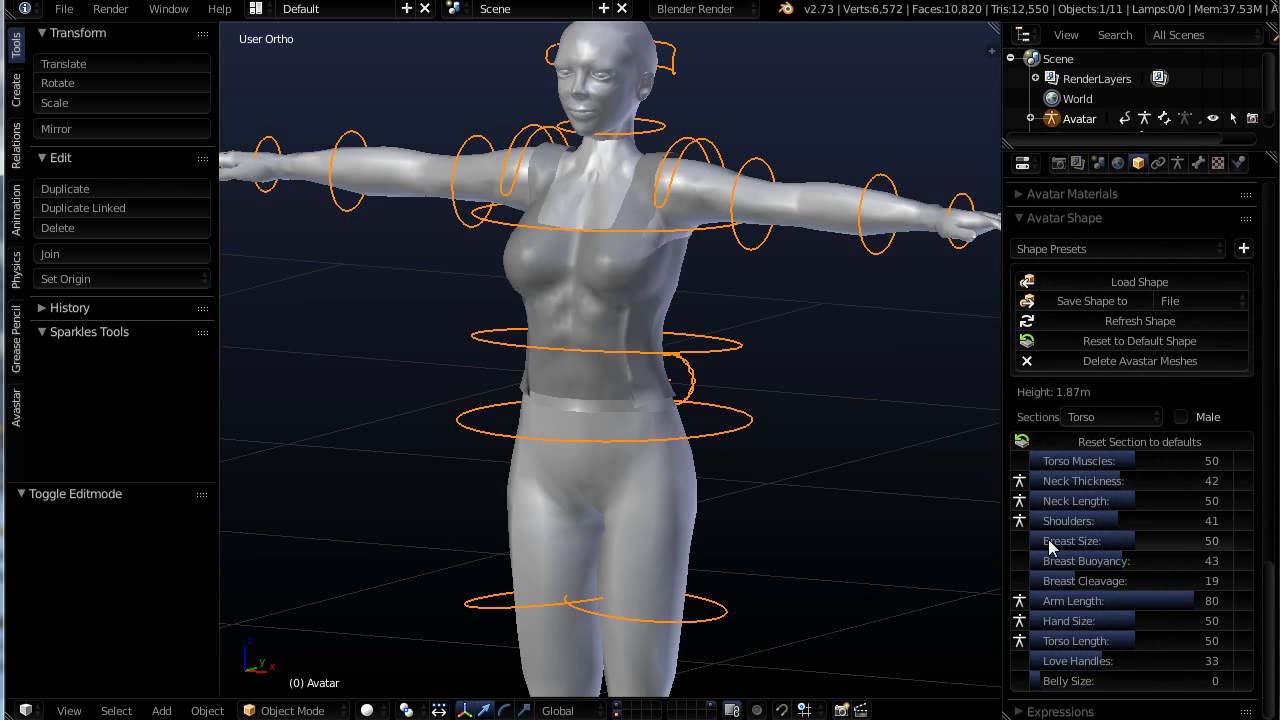
scroll(700, 425, up, 5)
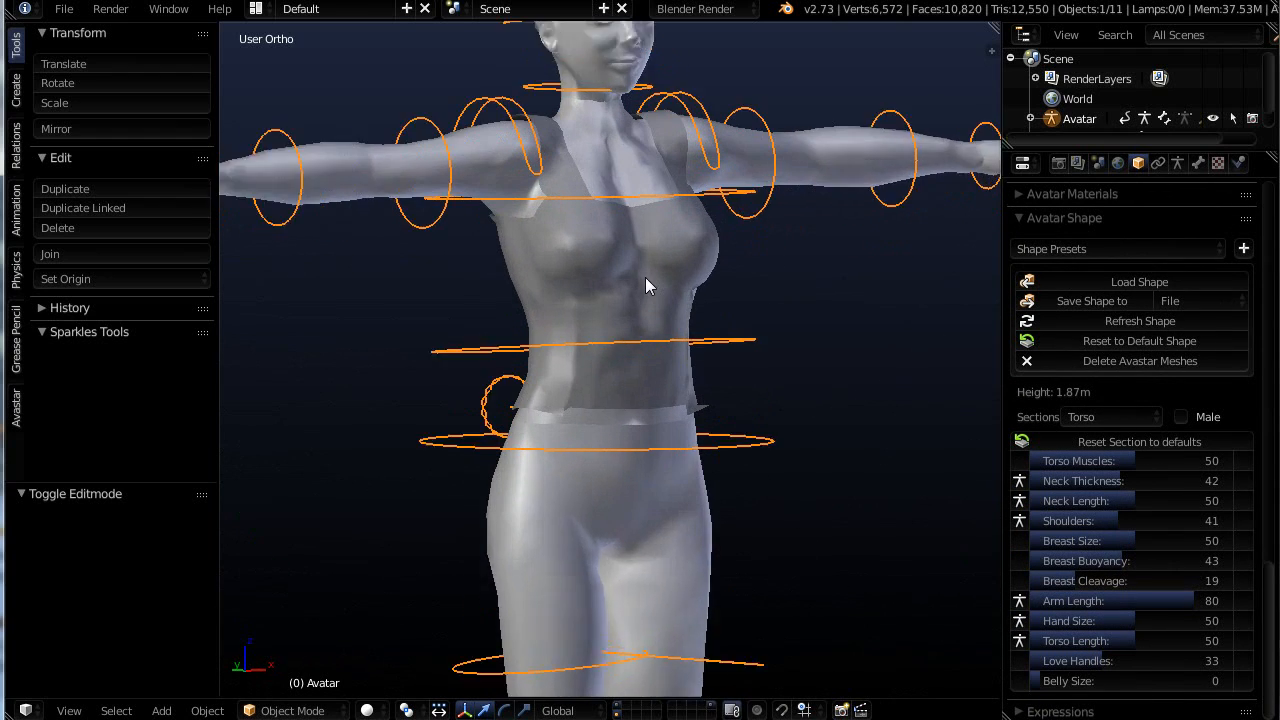
middle_drag(609, 398, 690, 520)
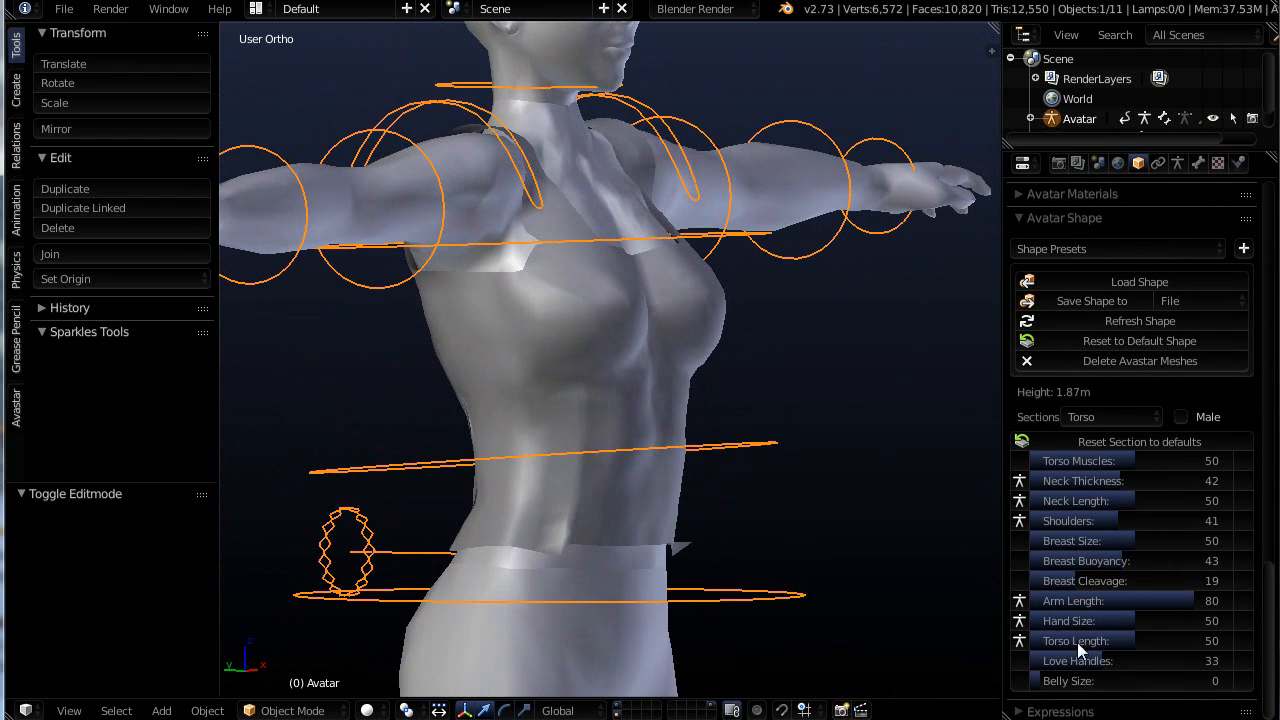
Set the avatar's Breast Size to 100 and inspect how the top follows the changed shape
click(1136, 538)
drag(1142, 540, 1215, 566)
middle_drag(500, 540, 743, 445)
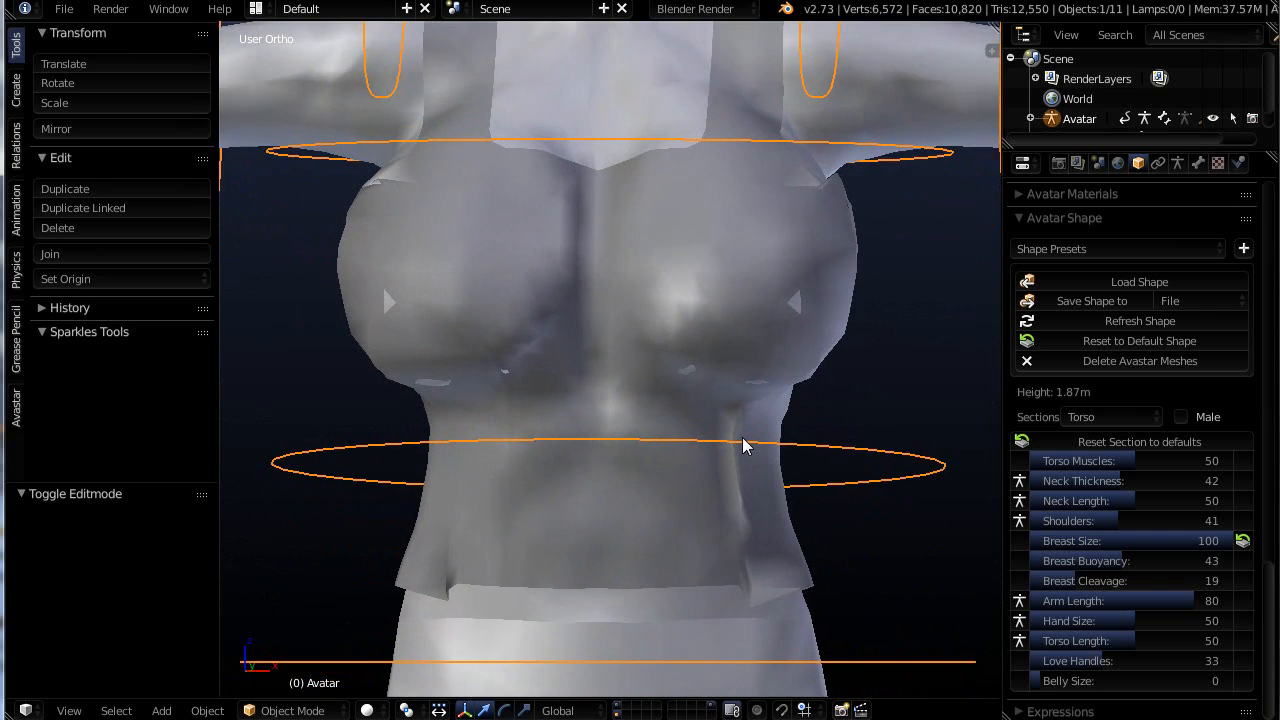
scroll(743, 446, up, 1)
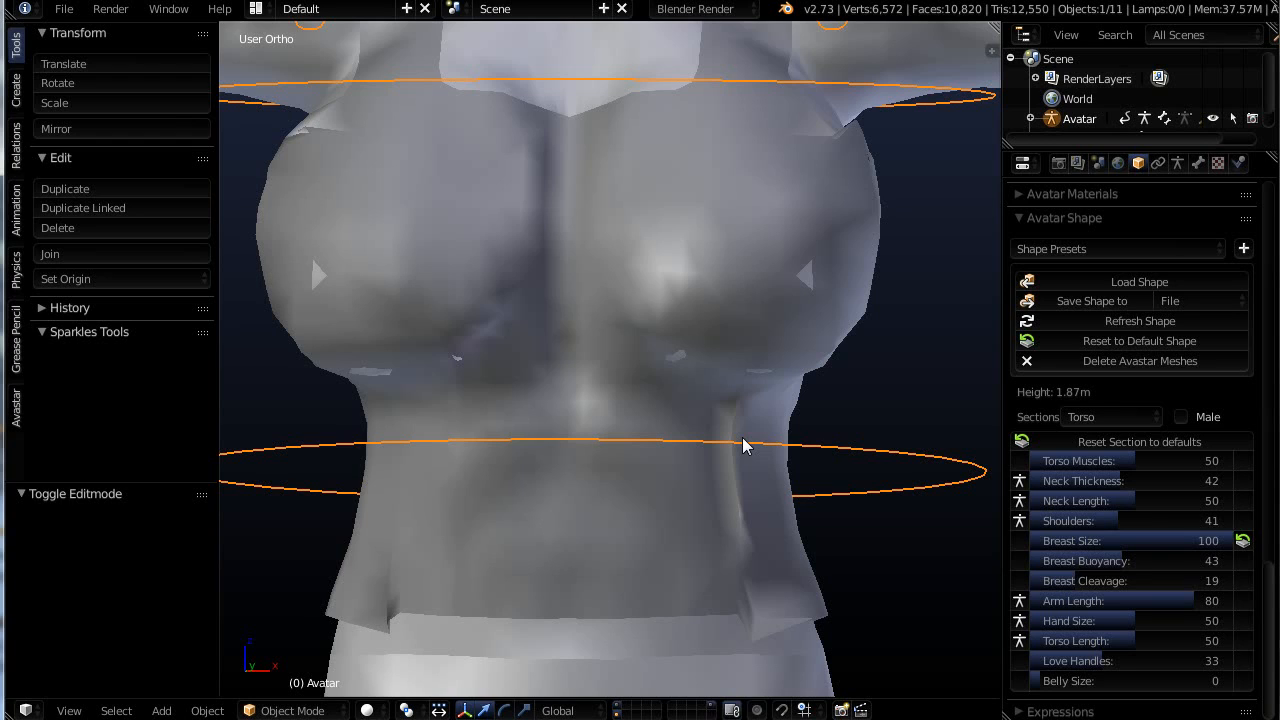
middle_drag(604, 557, 672, 562)
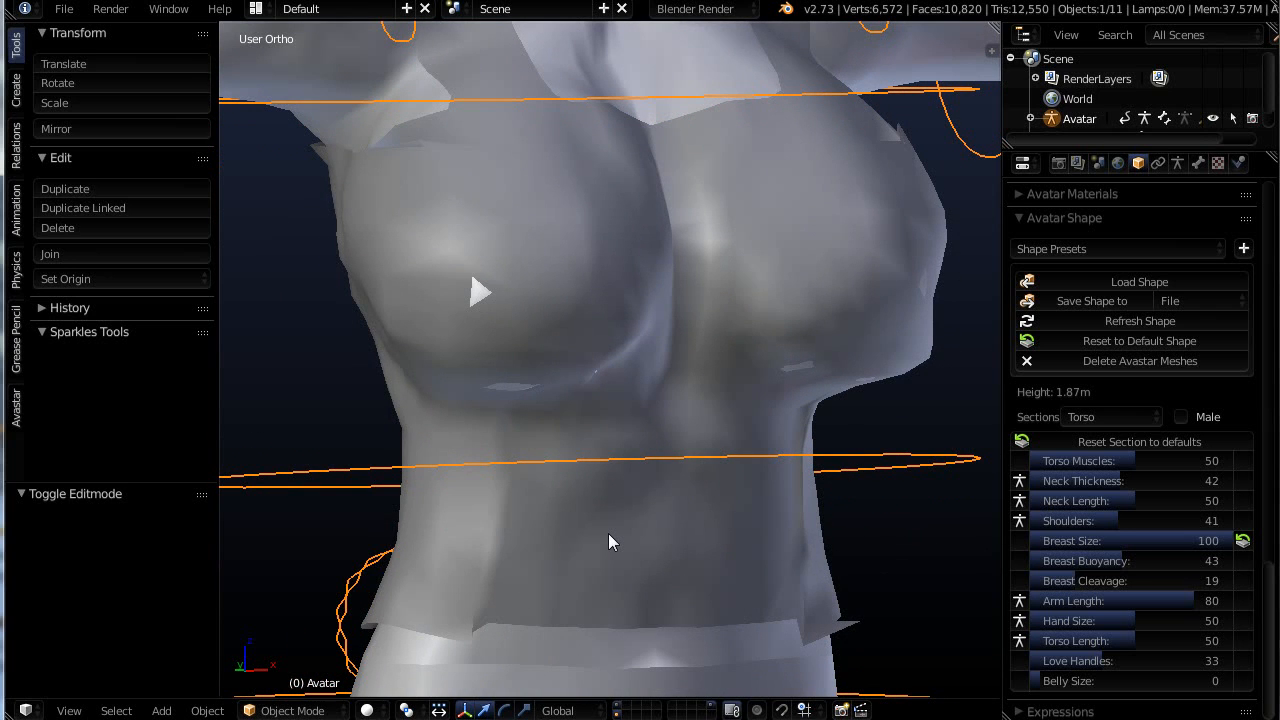
scroll(609, 536, down, 2)
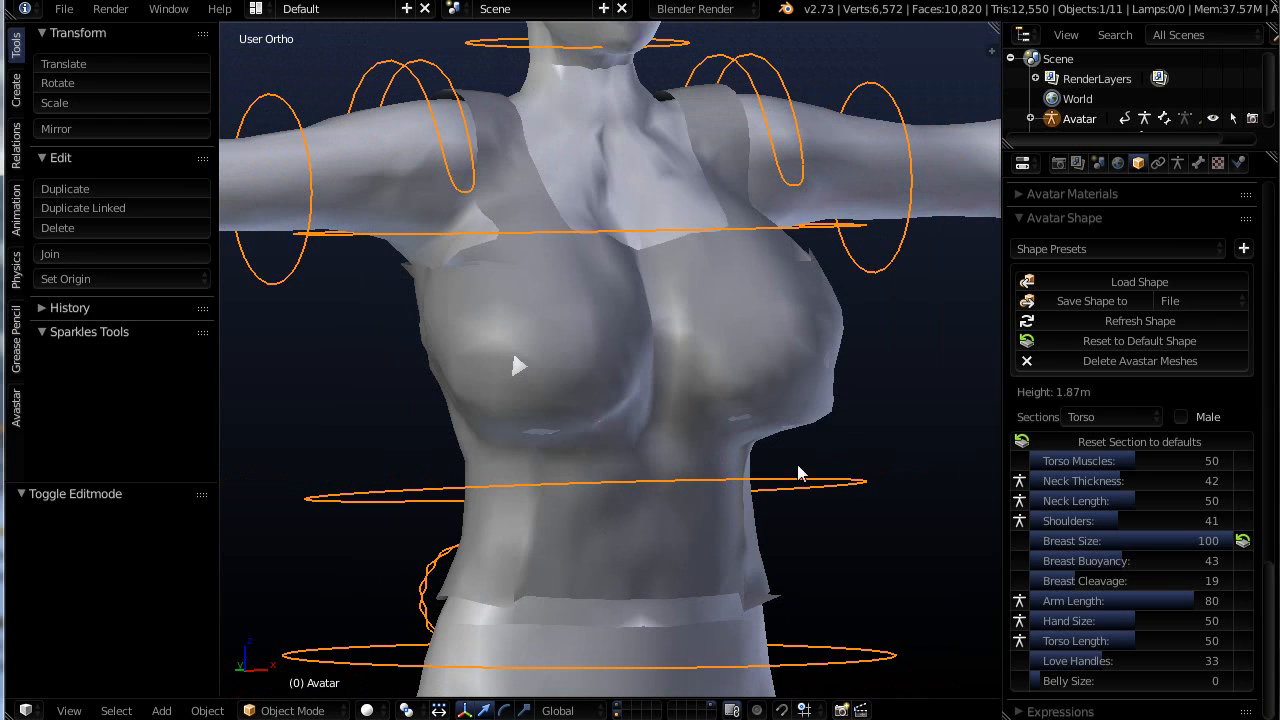
middle_drag(561, 471, 682, 438)
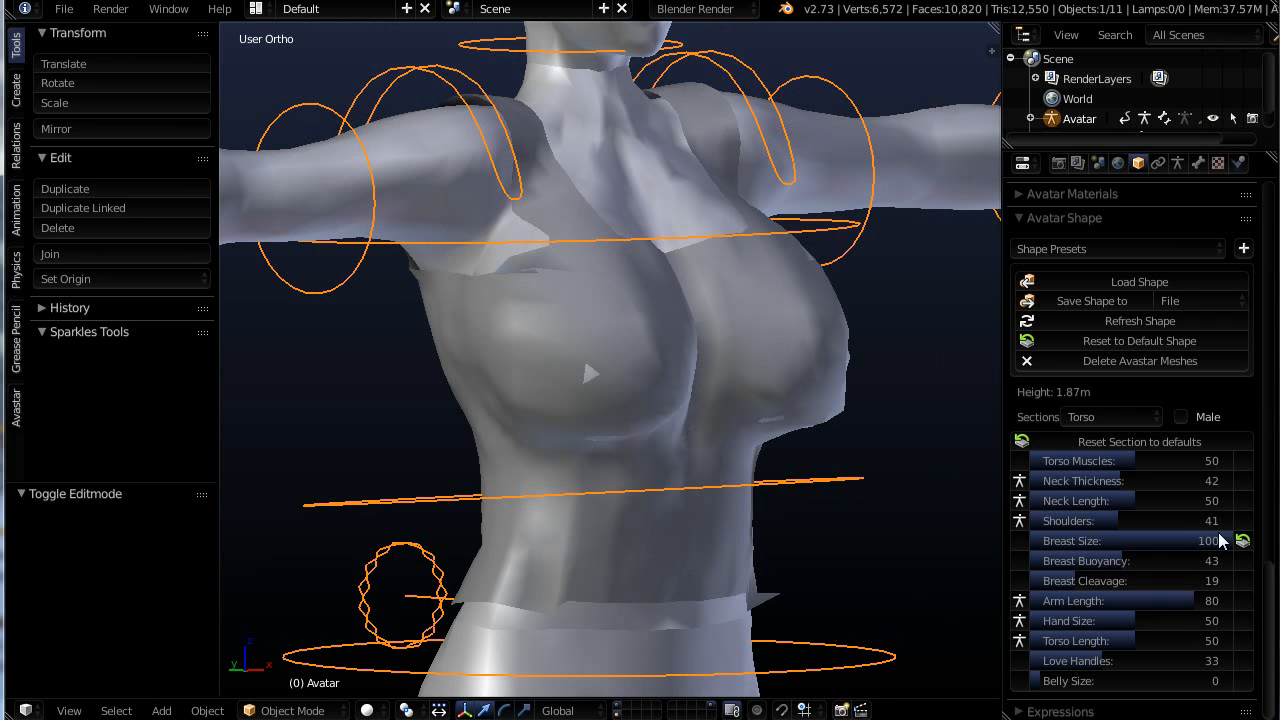
Reduce the avatar's Breast Size to 73 and check the top's fit around the torso
drag(1220, 541, 1168, 540)
middle_drag(689, 611, 749, 451)
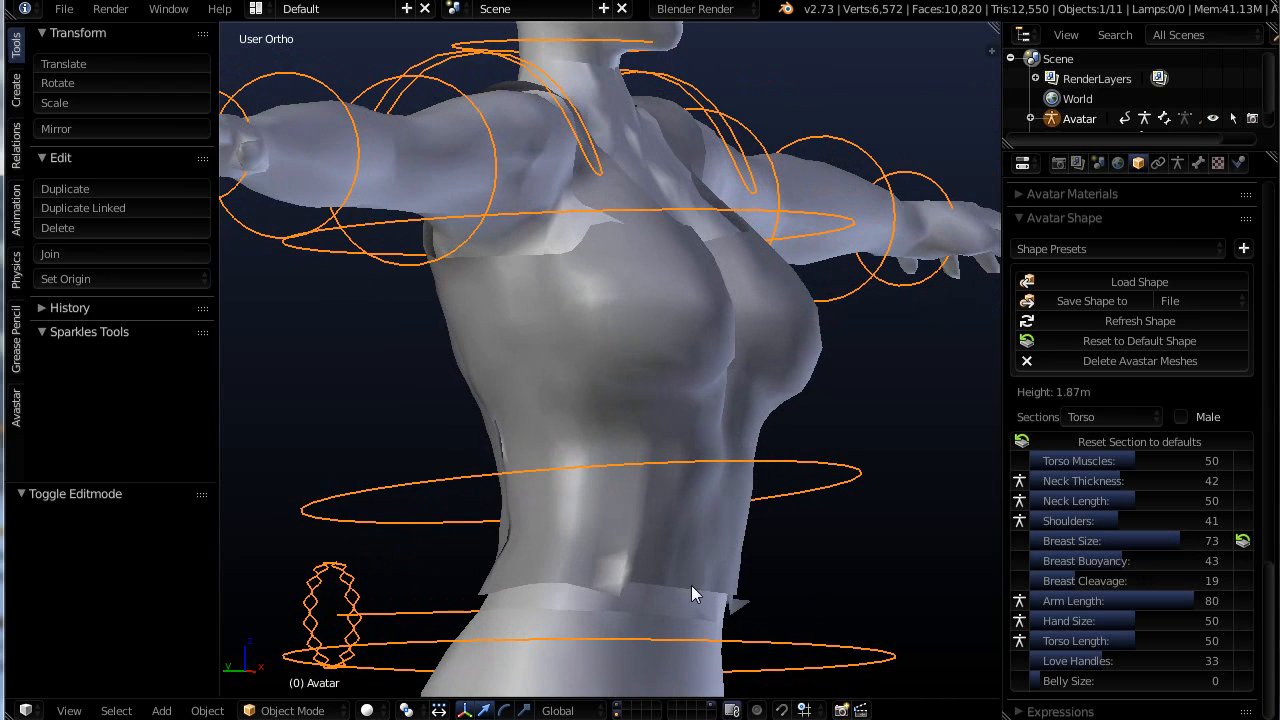
middle_drag(691, 585, 712, 600)
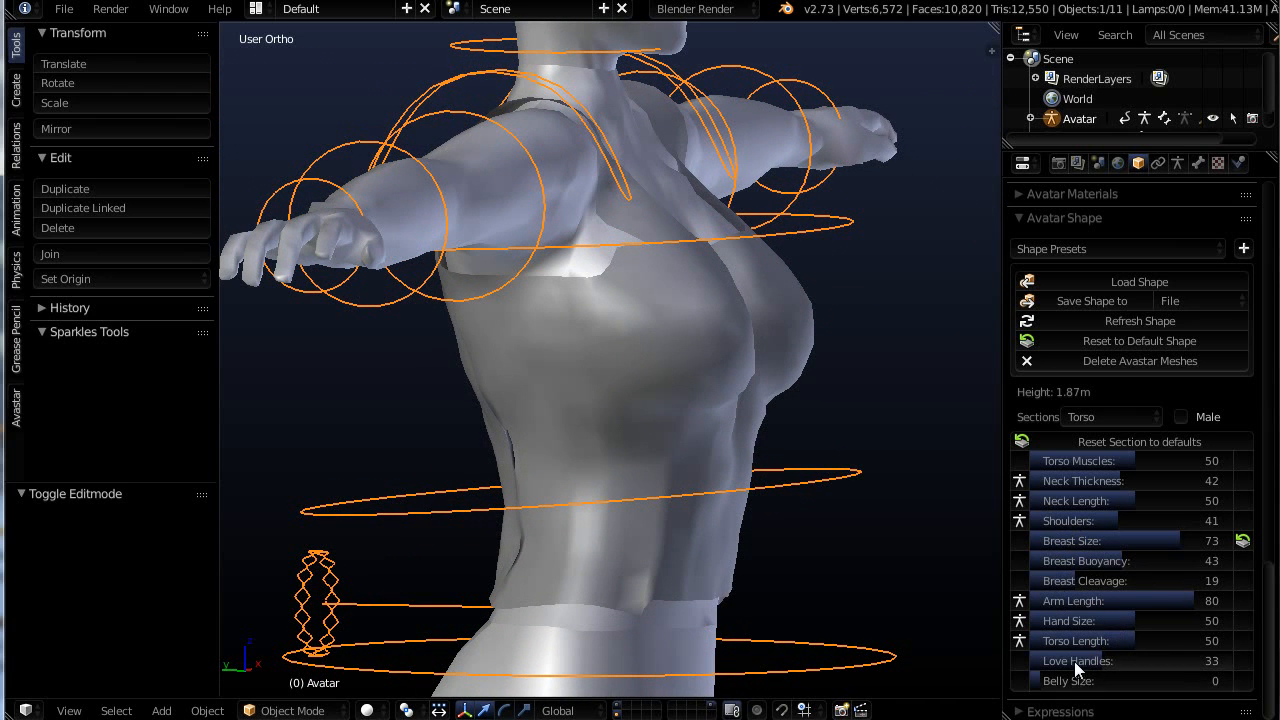
Set the avatar's Belly Size to 81 and examine the top from several sides
drag(1049, 677, 1195, 686)
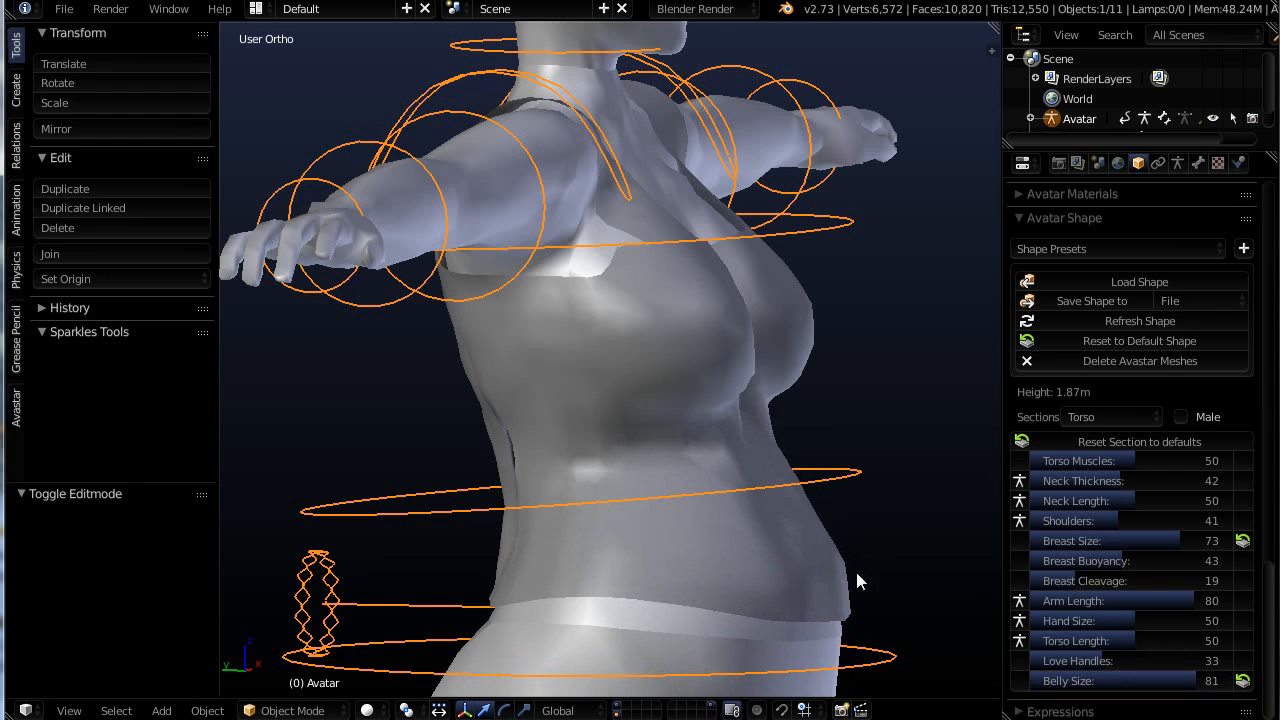
scroll(850, 586, down, 2)
middle_drag(812, 602, 740, 621)
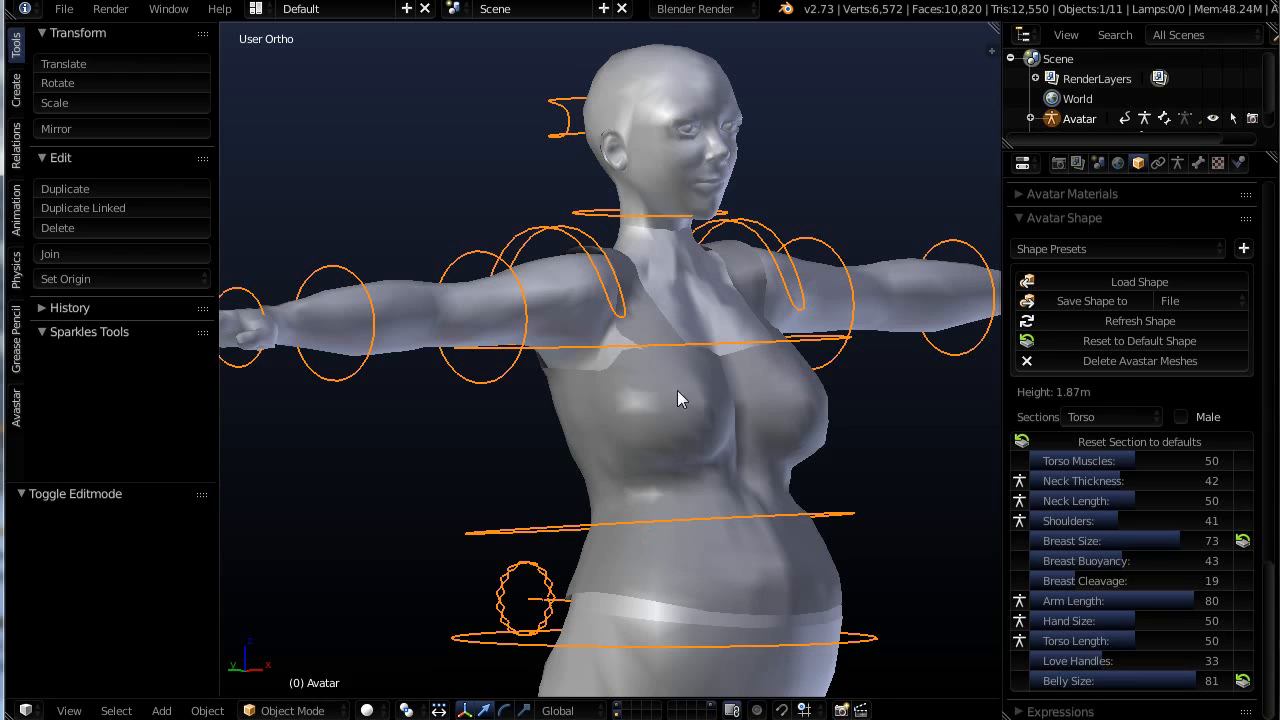
middle_drag(669, 575, 612, 574)
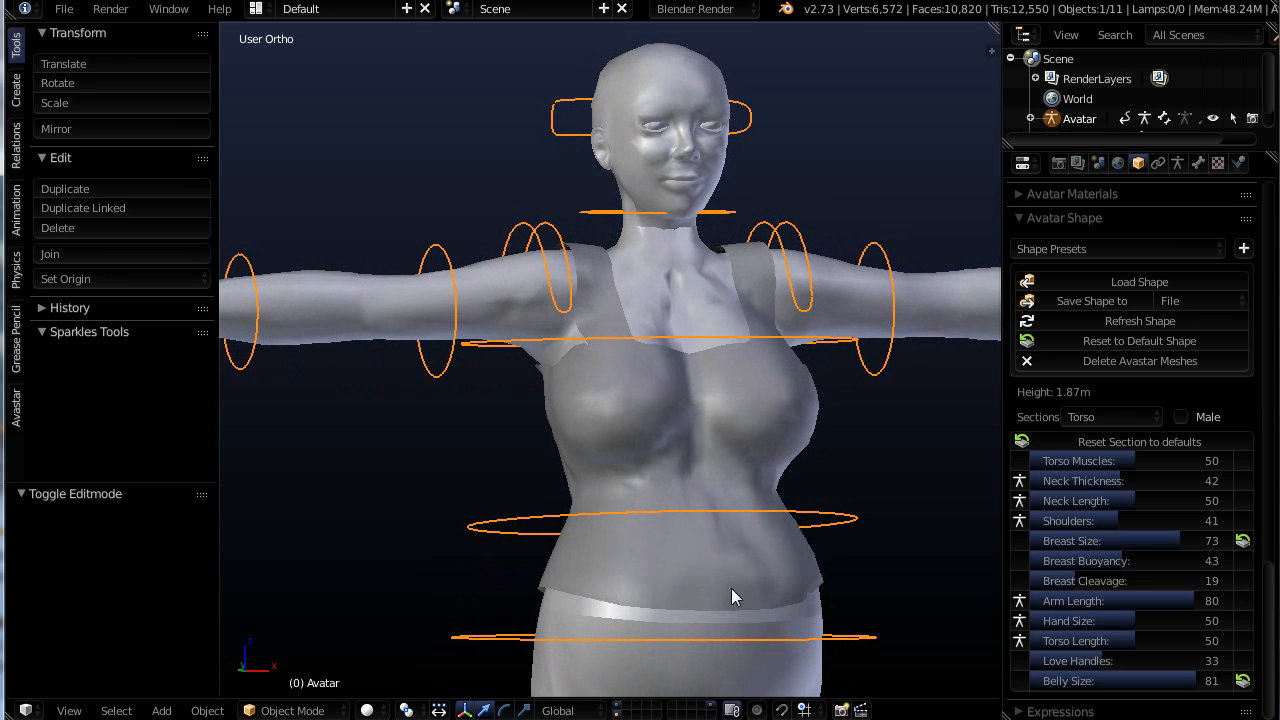
middle_drag(769, 599, 1000, 615)
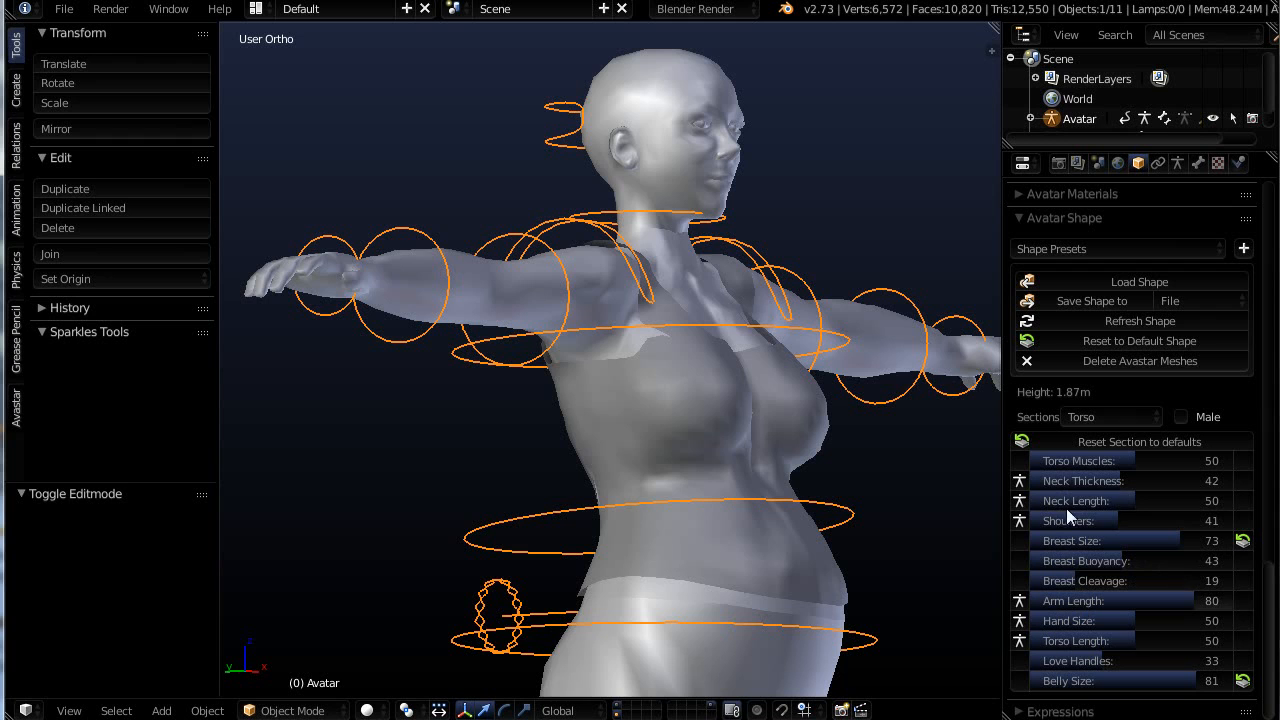
Reset the avatar's Belly Size and Breast Size to their default values
click(1242, 680)
middle_drag(806, 591, 744, 636)
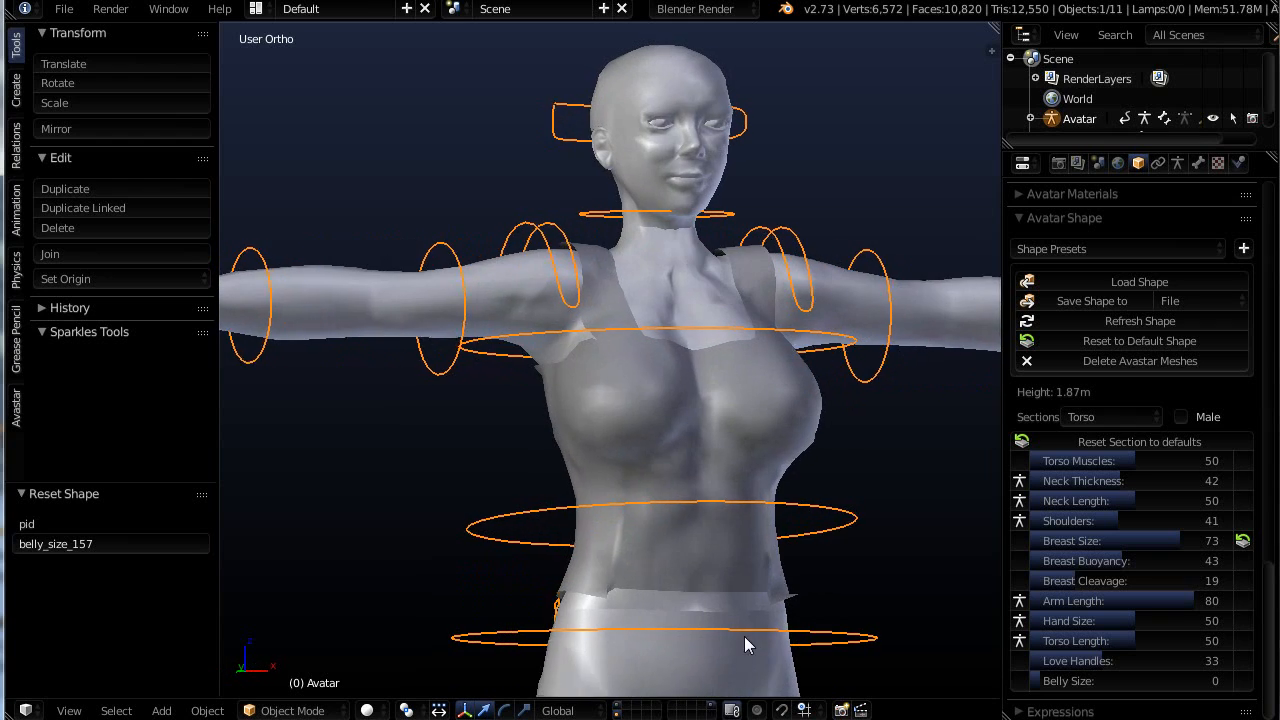
click(1242, 541)
middle_drag(832, 593, 800, 603)
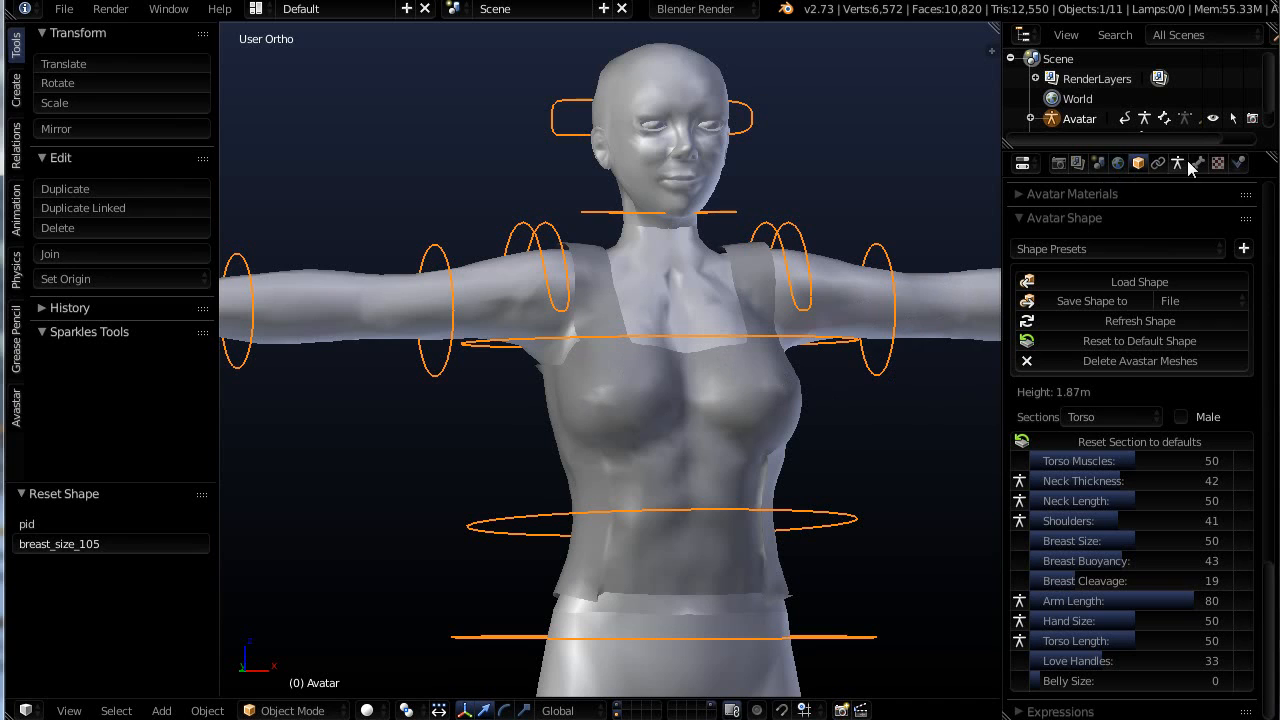
Select the top and apply its Shrinkwrap modifier to the mesh
right_click(749, 381)
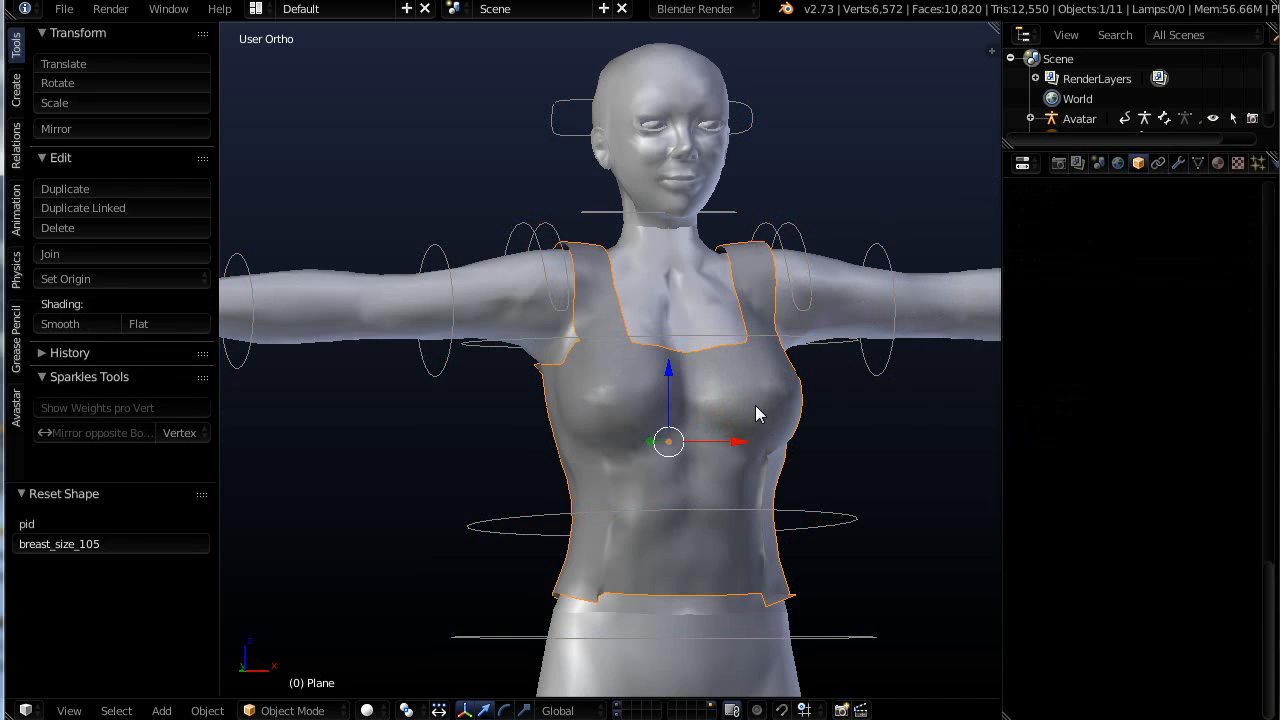
click(1176, 164)
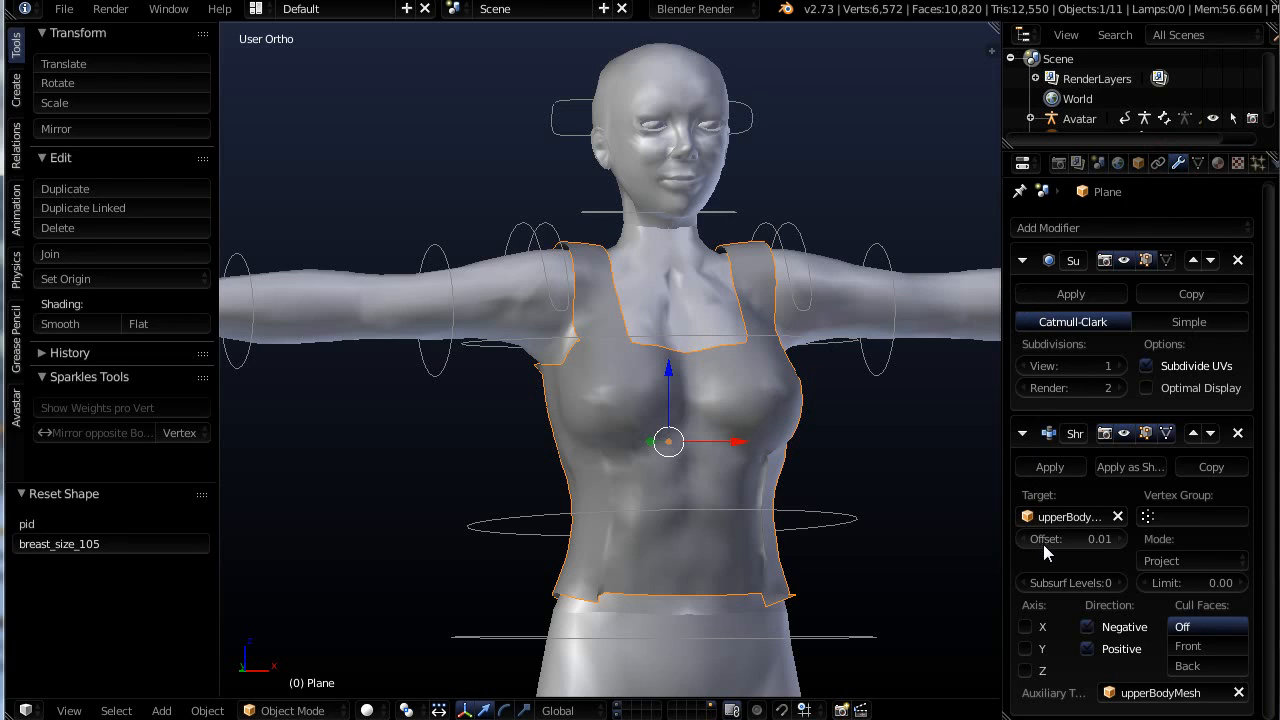
click(1050, 469)
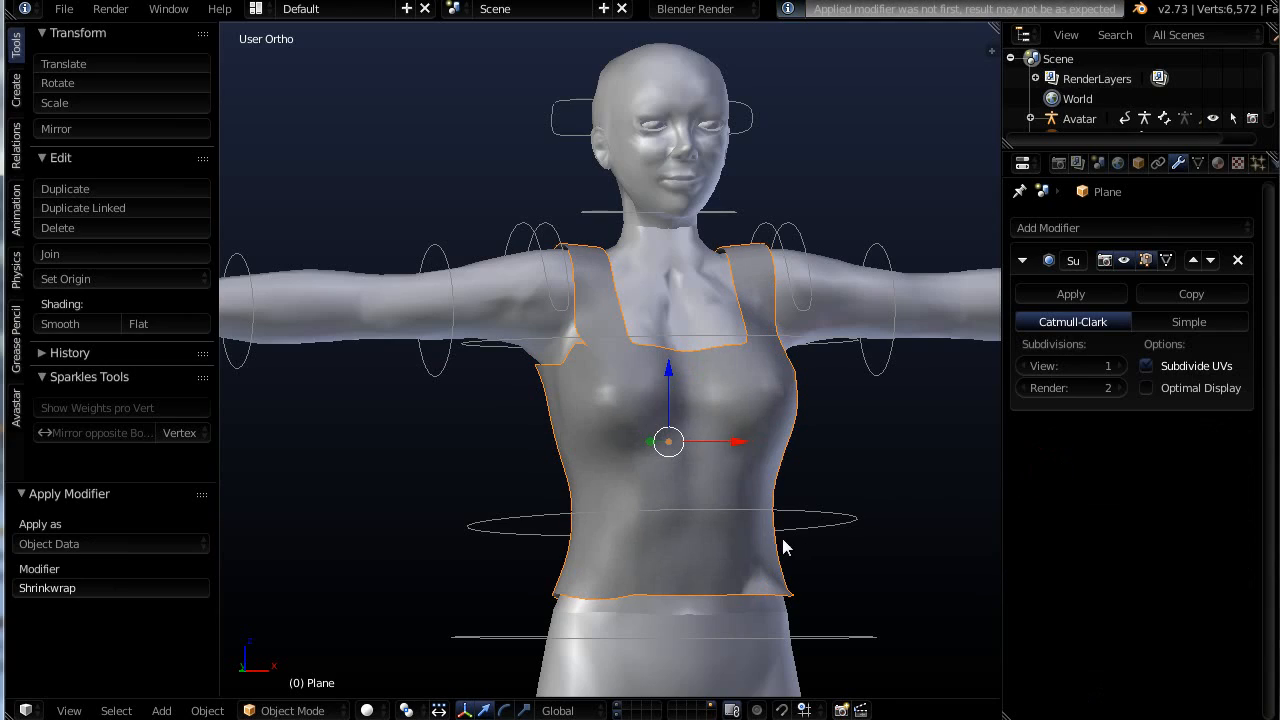
middle_drag(781, 534, 827, 479)
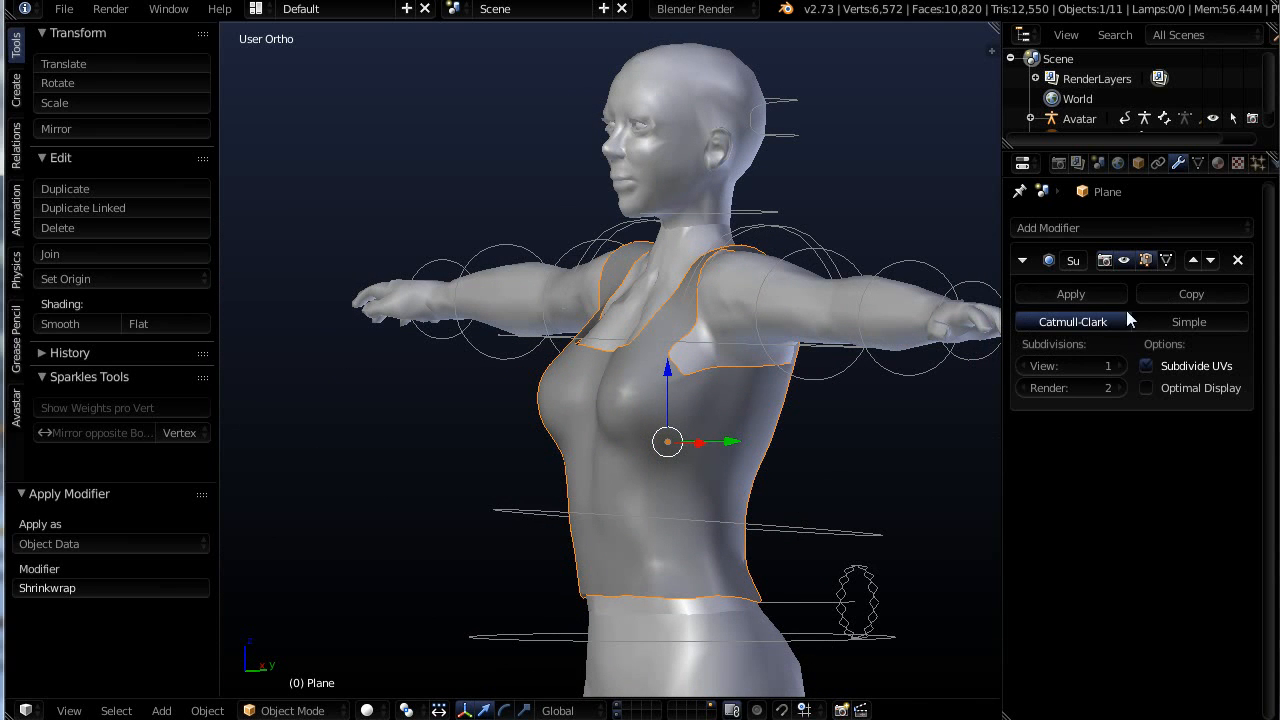
Switch the top into Edit Mode and look at its uneven hem around the avatar's hips
middle_drag(740, 601, 816, 609)
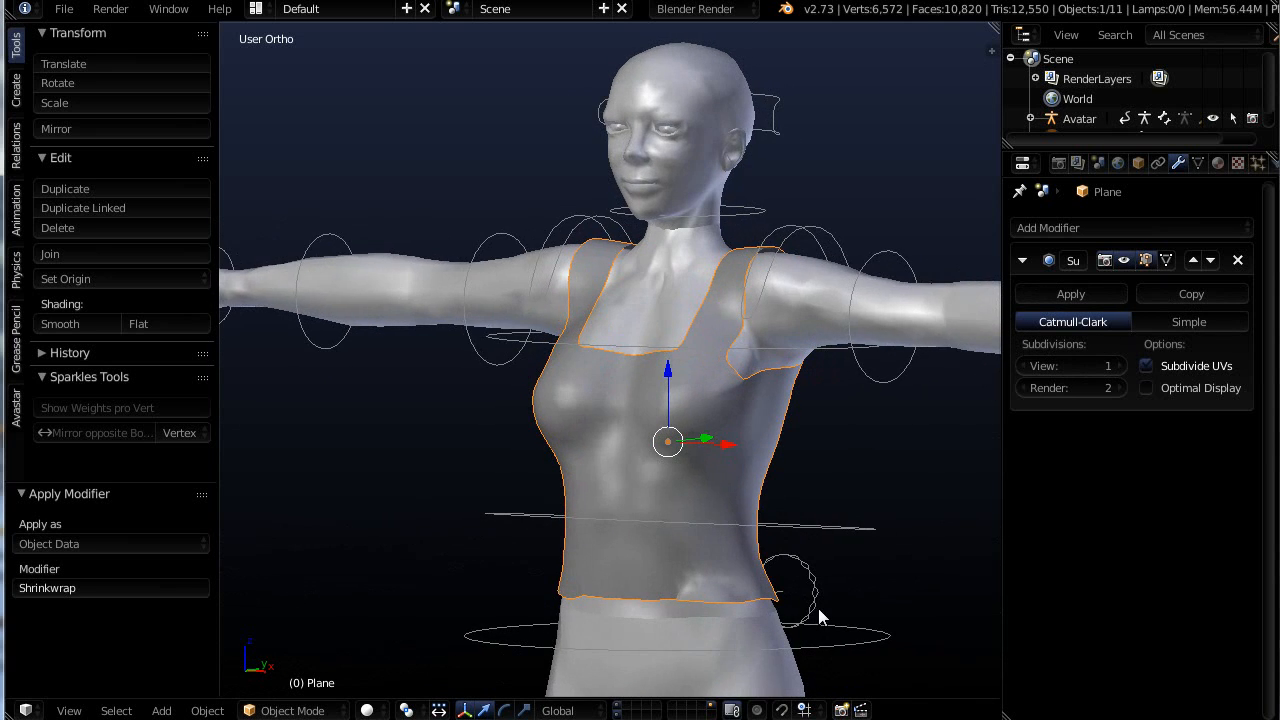
shift+middle_drag(729, 601, 676, 462)
scroll(665, 484, up, 4)
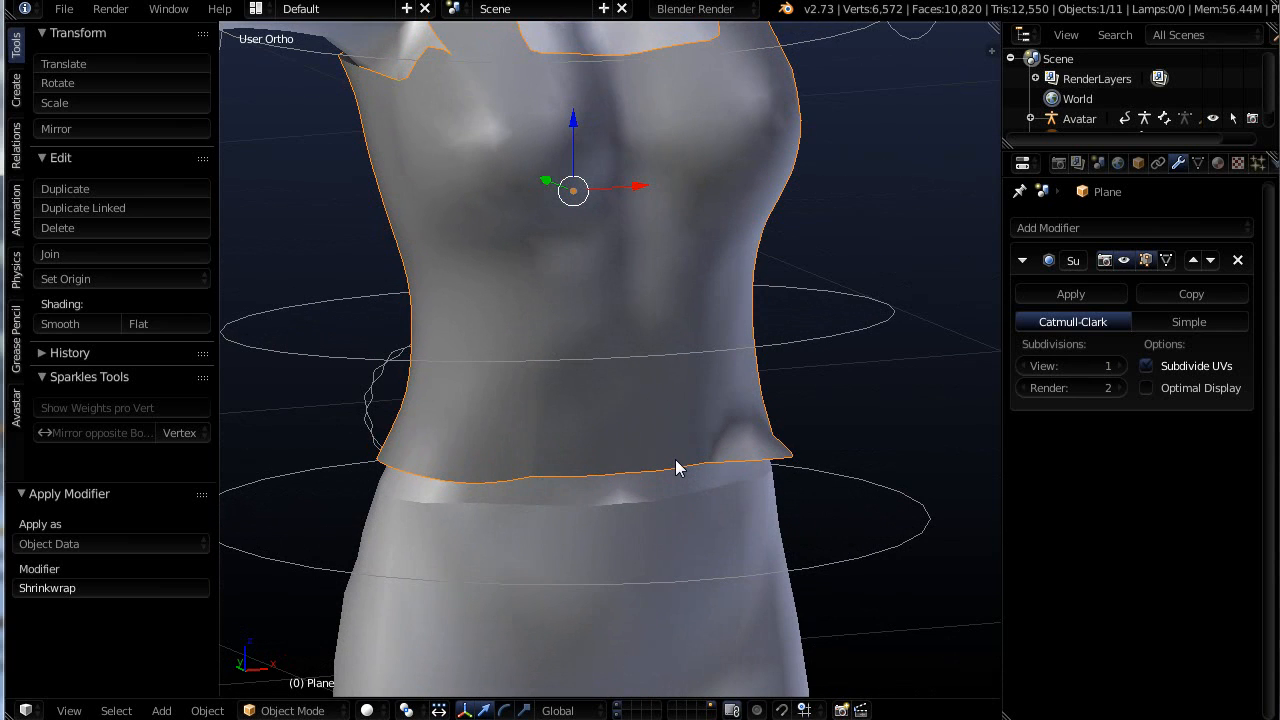
click(829, 446)
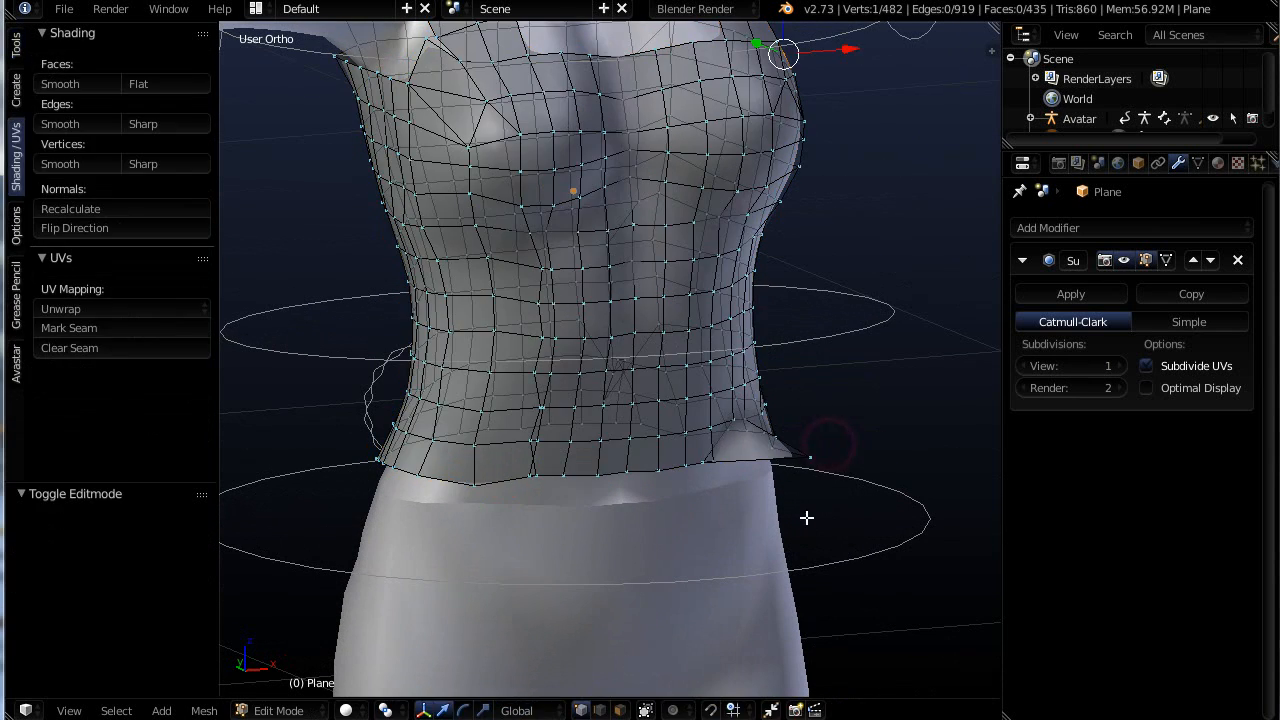
middle_drag(806, 517, 681, 510)
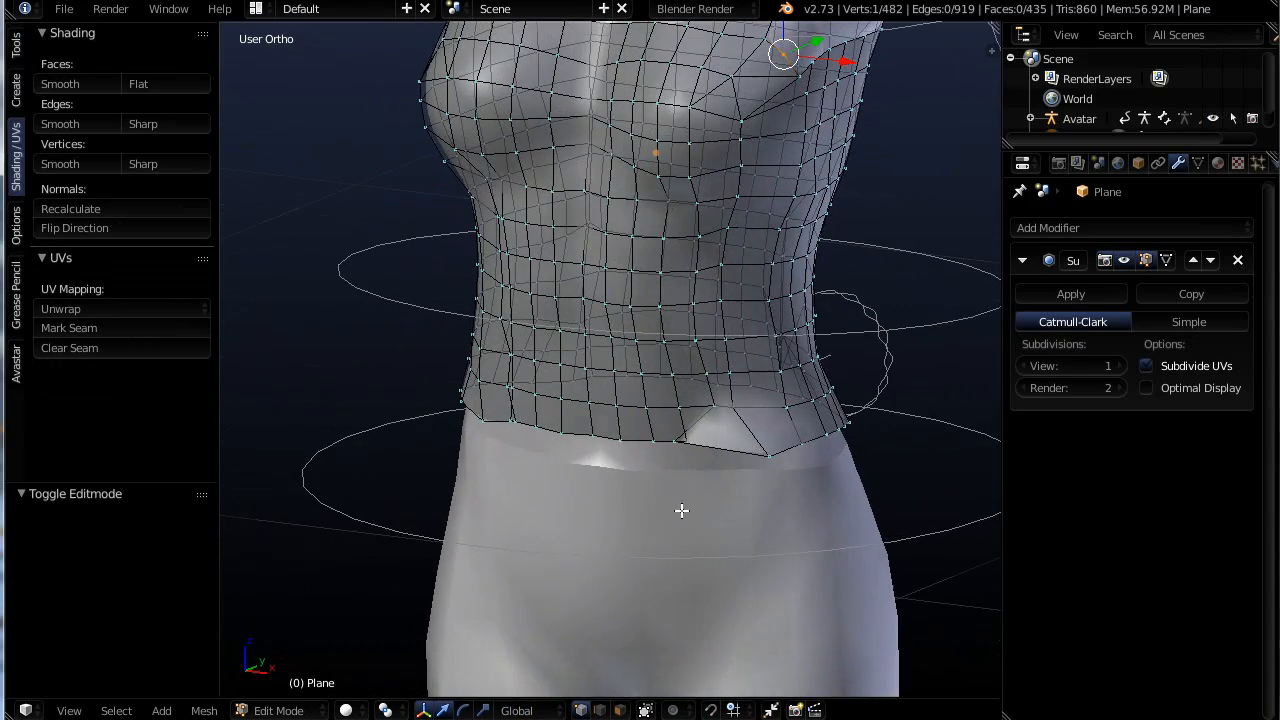
Select the edge loop along the top's hem and flatten it by scaling to 0 along Z
middle_drag(752, 479, 726, 482)
alt+right_click(730, 448)
scroll(727, 482, up, 1)
key(KP_1)
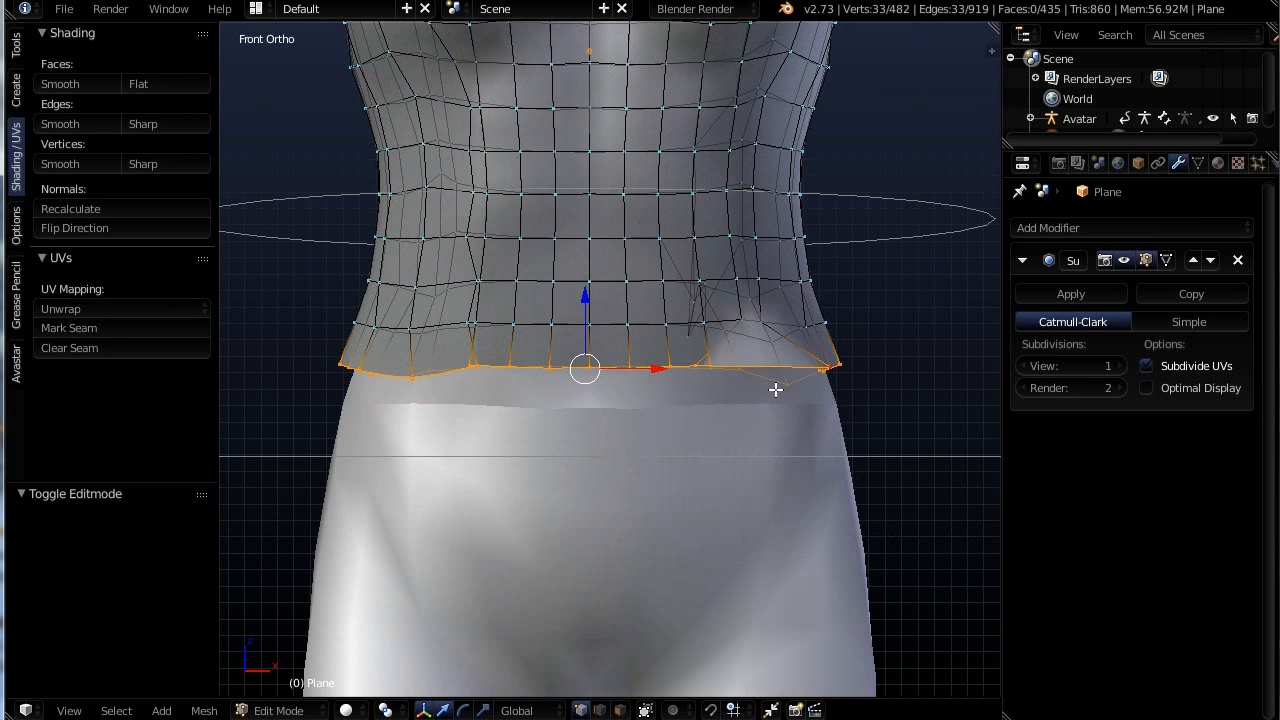
key(s)
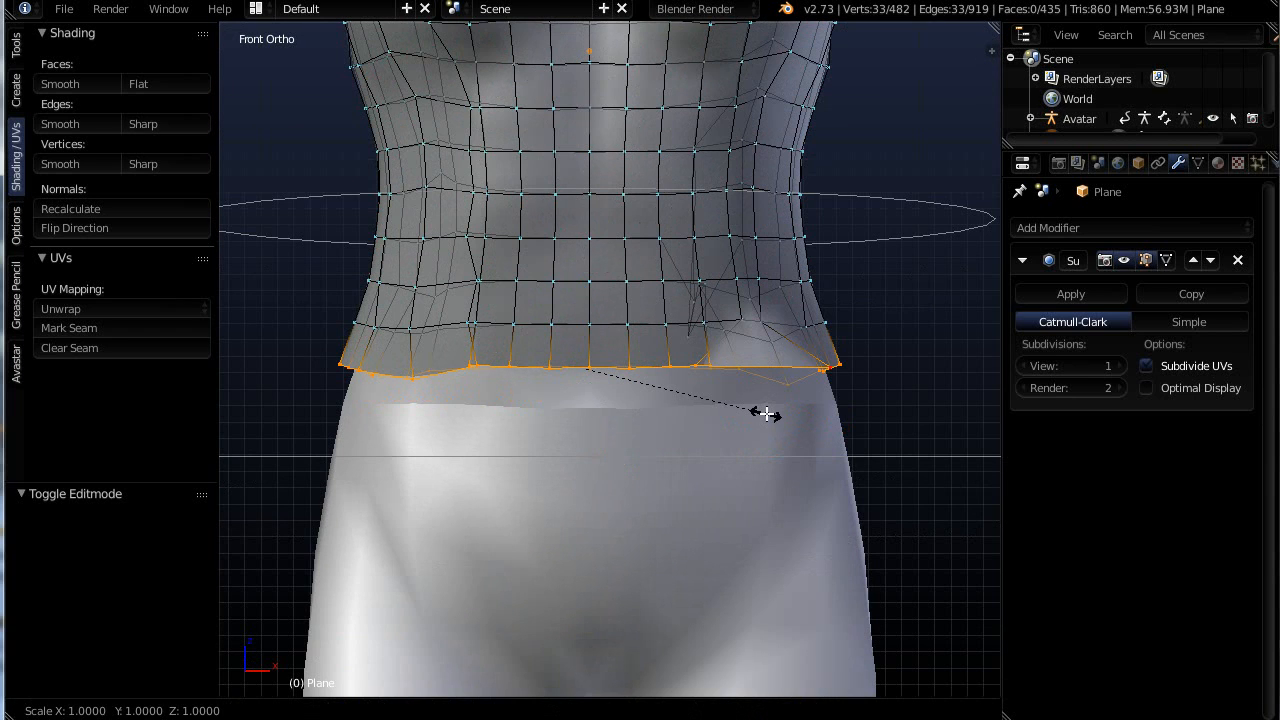
key(z)
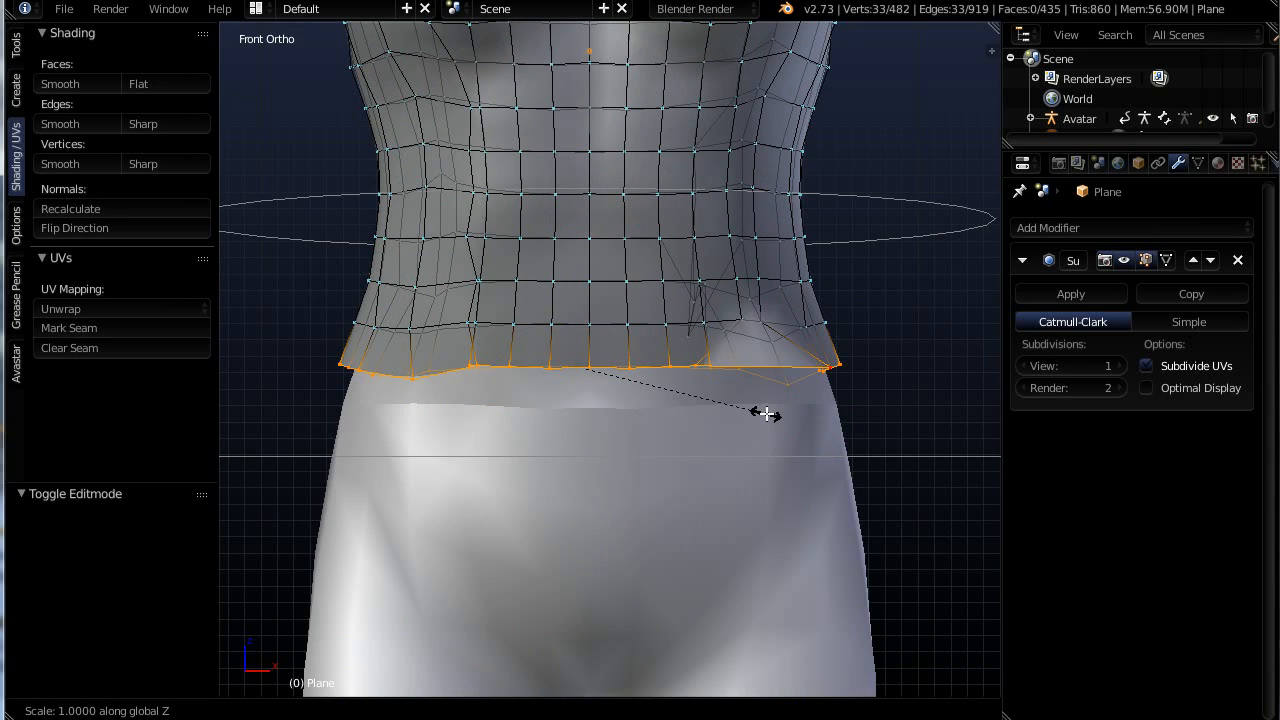
key(0)
key(Return)
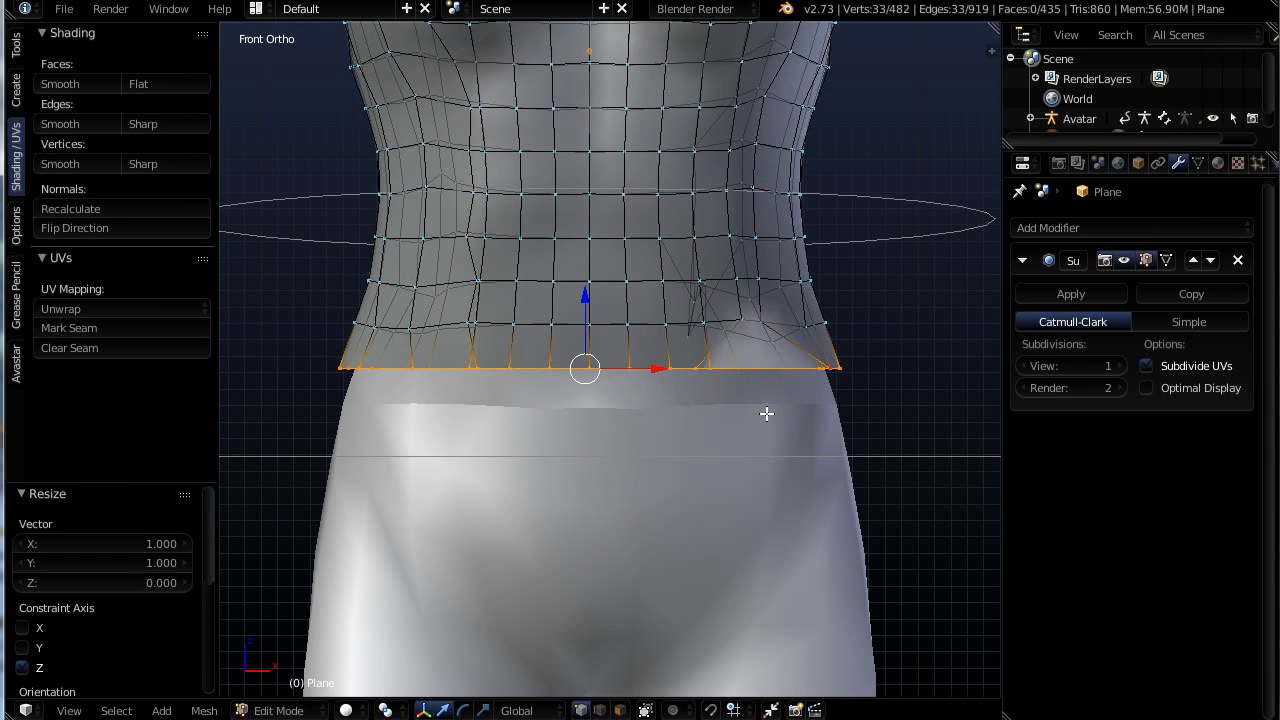
Move the protruding hem vertex at the avatar's left hip horizontally by about -0.019 in X and 0.020 in Y
middle_drag(766, 426, 760, 531)
scroll(760, 516, up, 4)
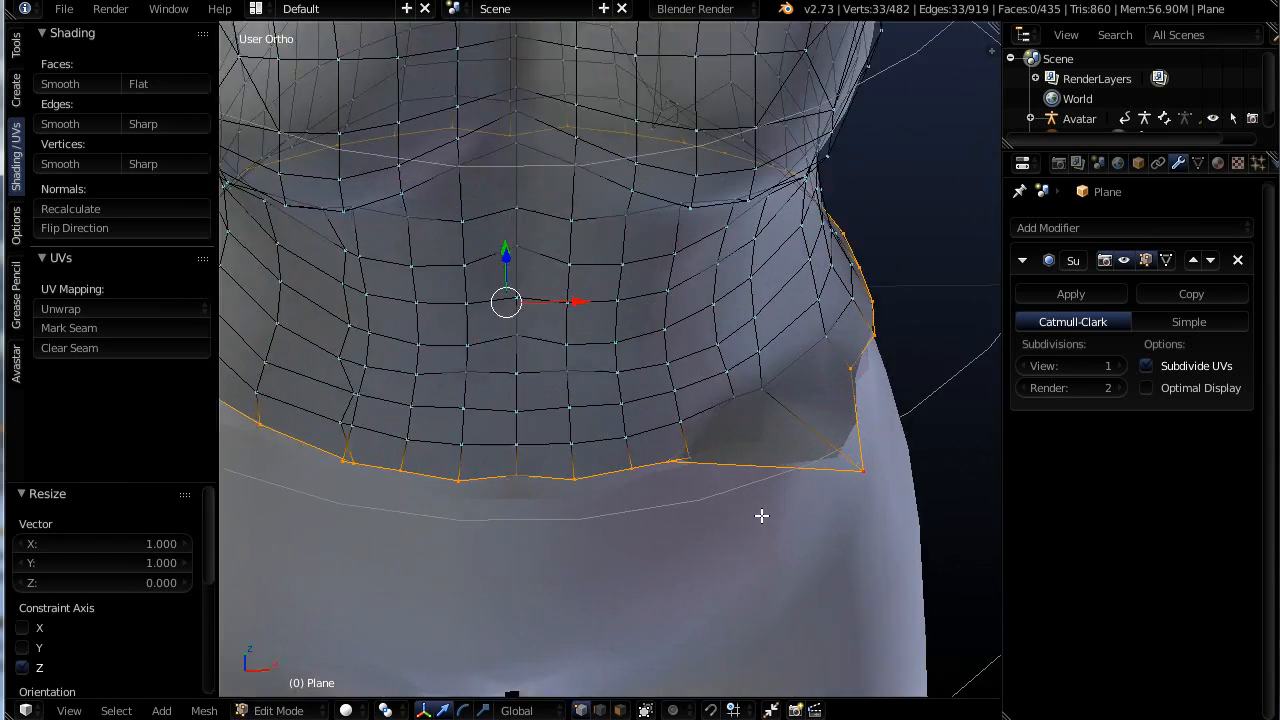
right_click(908, 449)
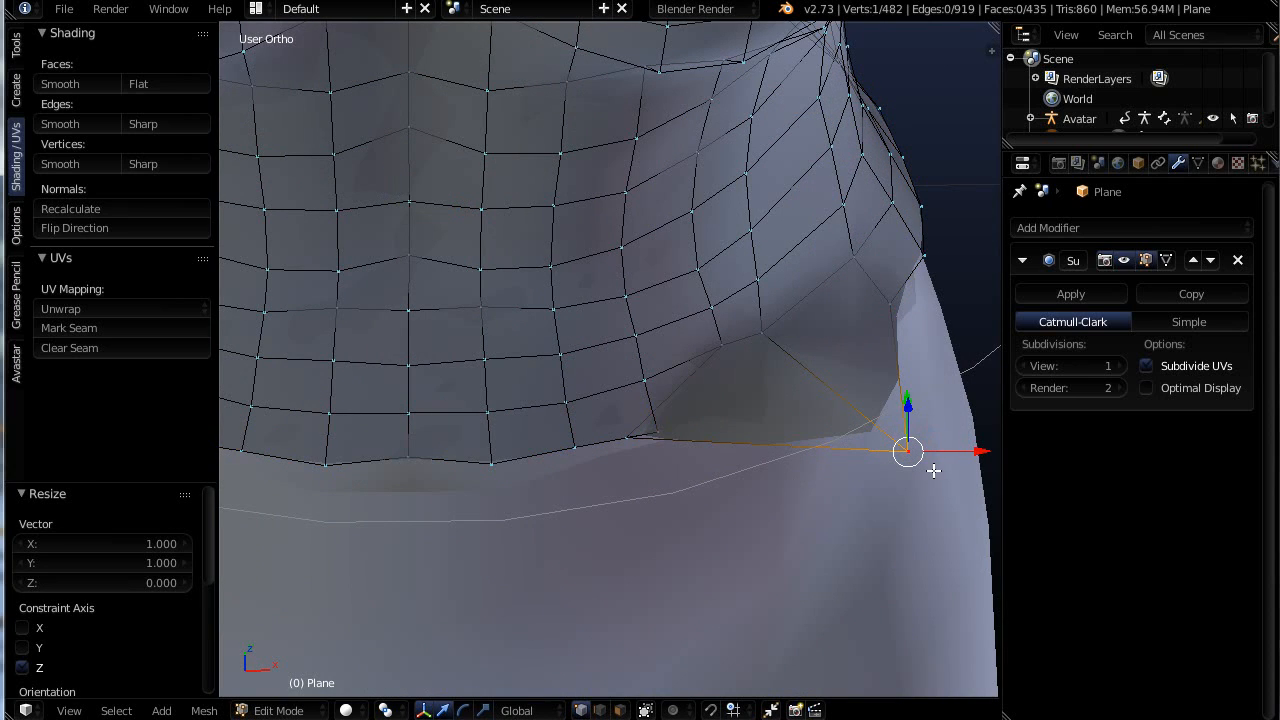
key(g)
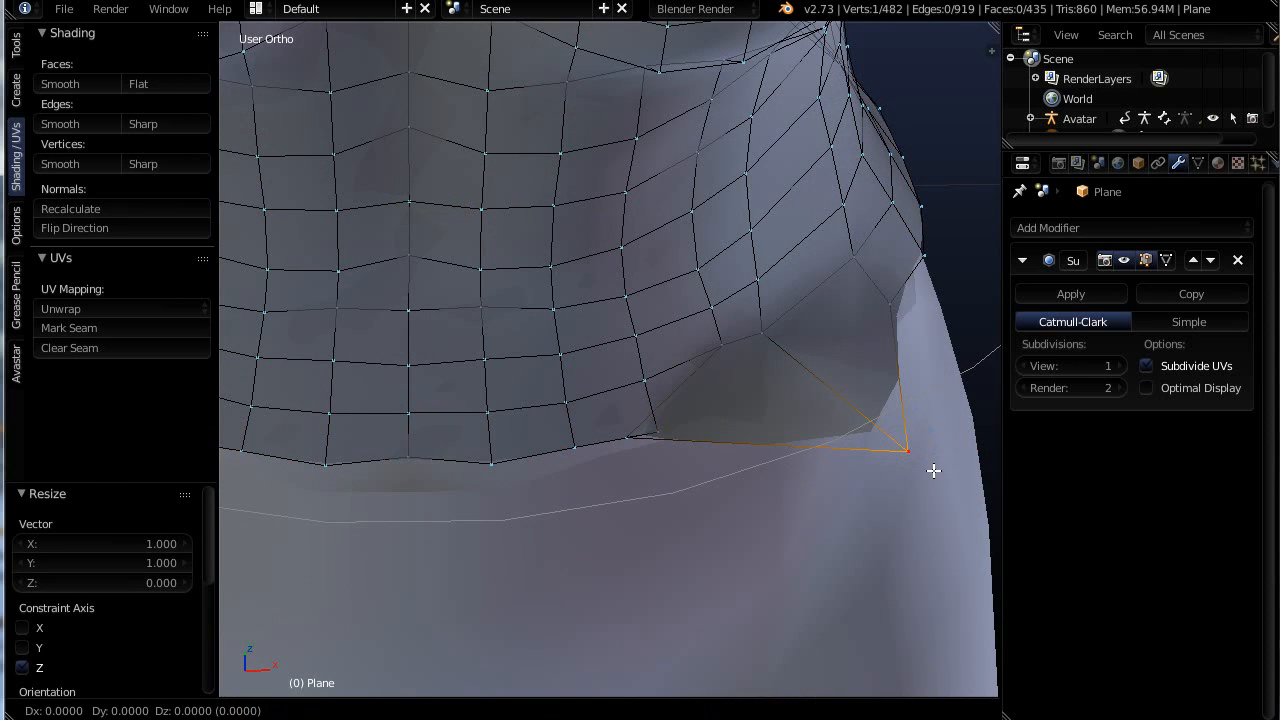
key(shift+z)
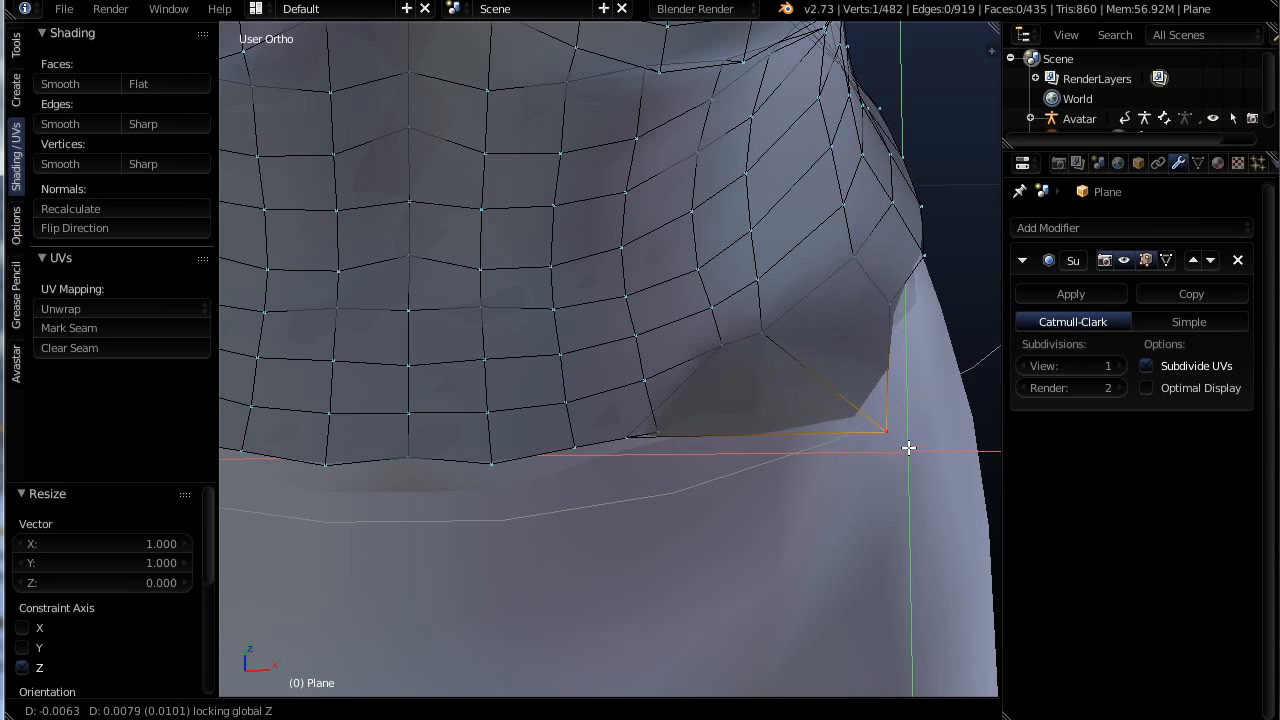
click(867, 420)
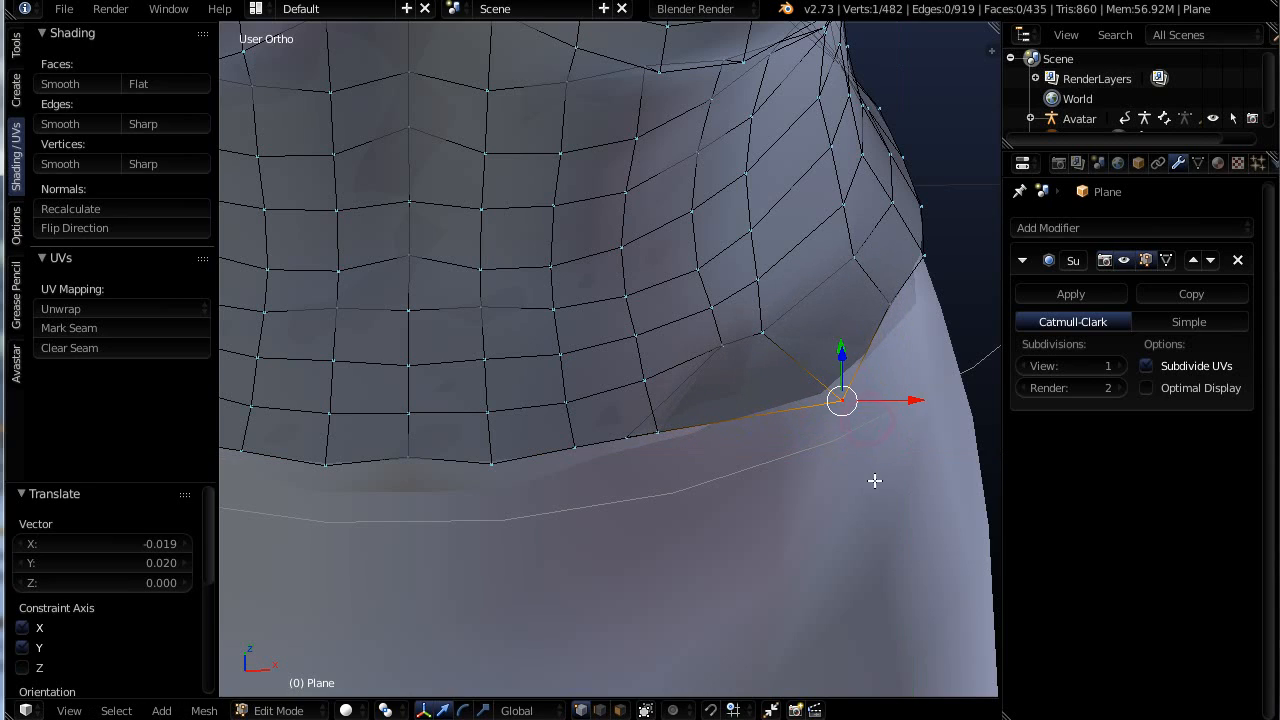
Bring the same left-hip hem vertex closer to the body with Z locked, by about -0.005 in X and 0.012 in Y
mouse_move(871, 480)
middle_down()
mouse_move(808, 366)
mouse_move(883, 465)
middle_up()
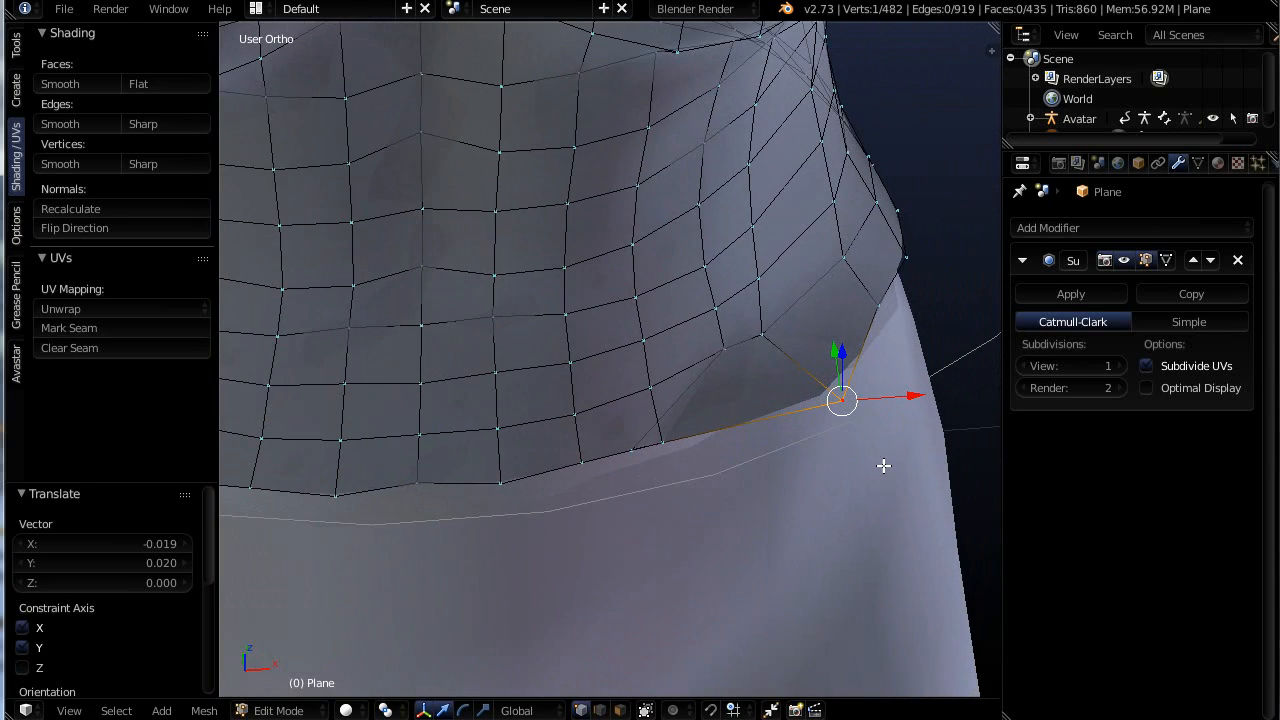
key(g)
key(shift+z)
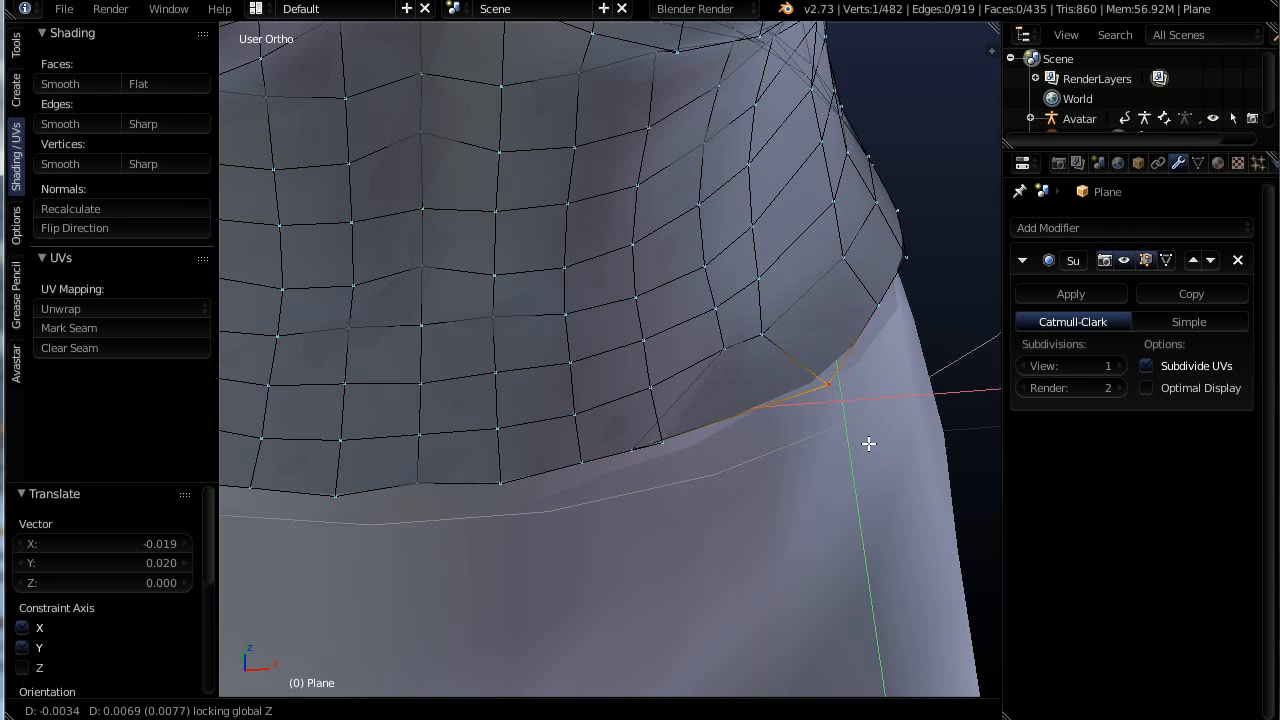
click(863, 438)
Shift the left-hip hem vertex about 0.032 along X to even out the spacing of the hem edges
middle_drag(863, 438, 665, 455)
middle_drag(611, 387, 601, 431)
key(g)
key(x)
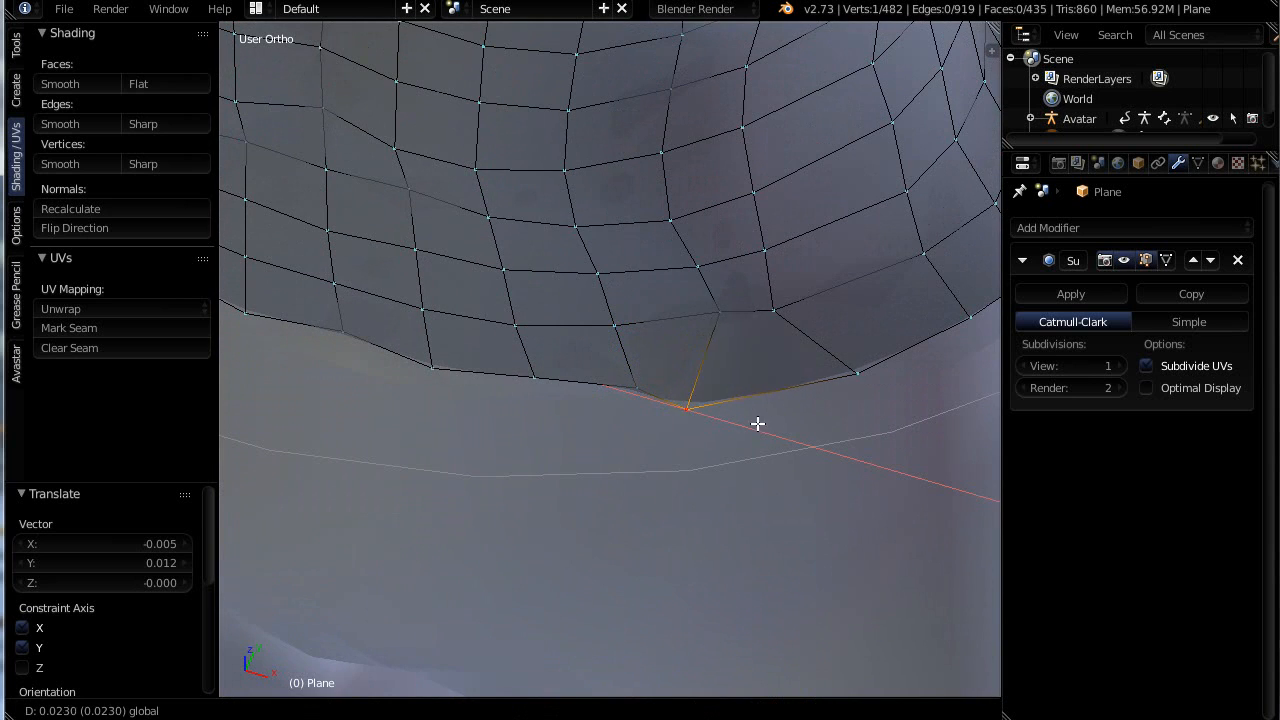
click(780, 449)
Move the left-hip hem vertex about 0.009 along Y to bring it against the body, and check the hem from the front
middle_drag(780, 449, 869, 403)
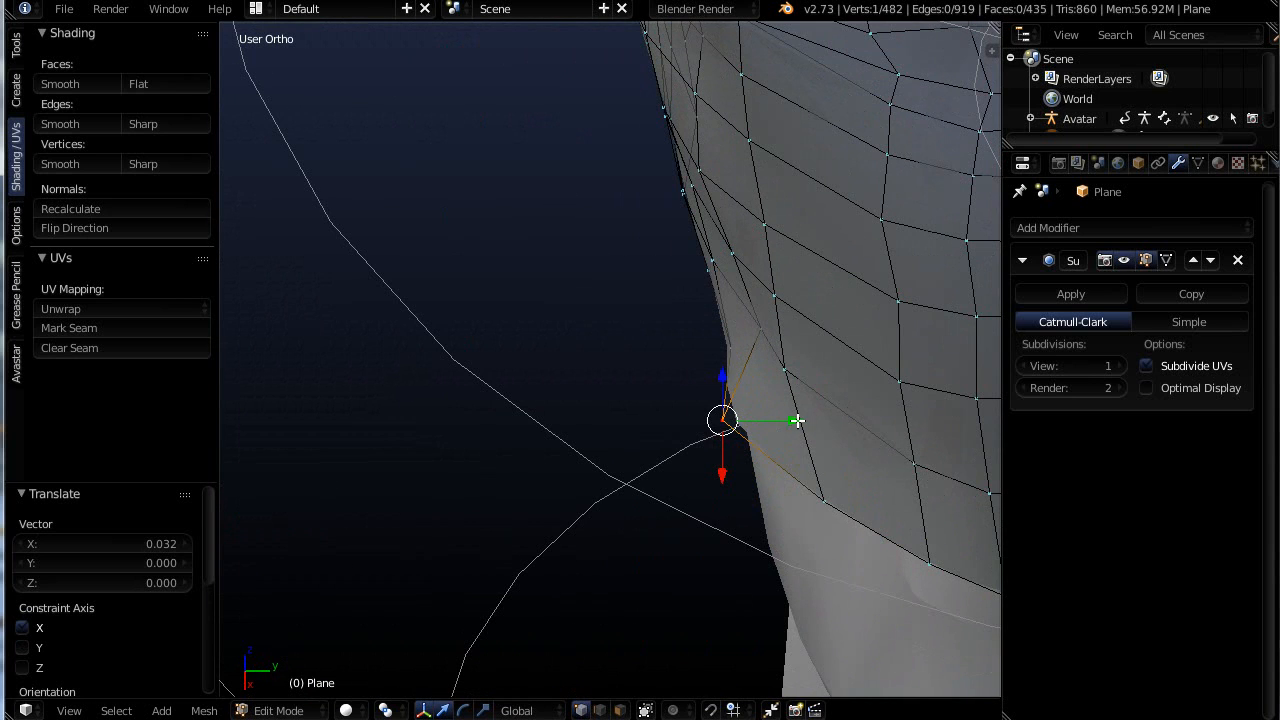
key(g)
key(y)
click(826, 421)
scroll(828, 423, down, 6)
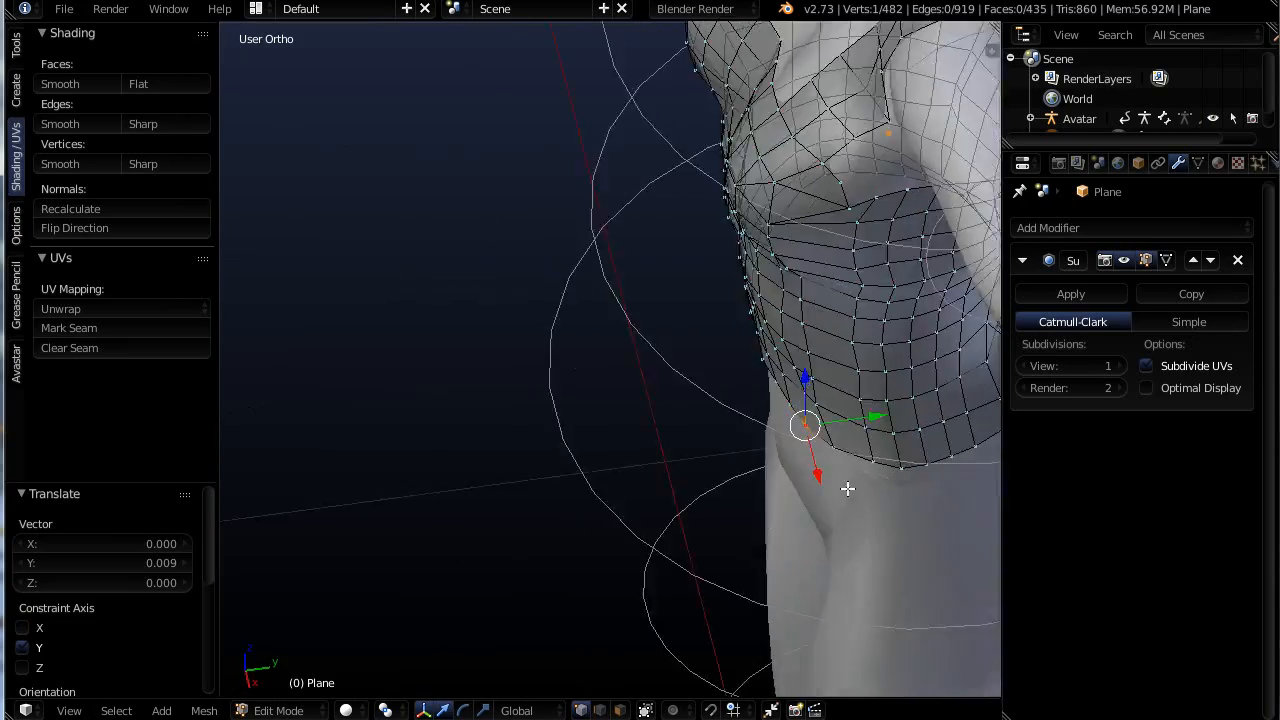
middle_drag(971, 413, 989, 409)
scroll(908, 404, down, 3)
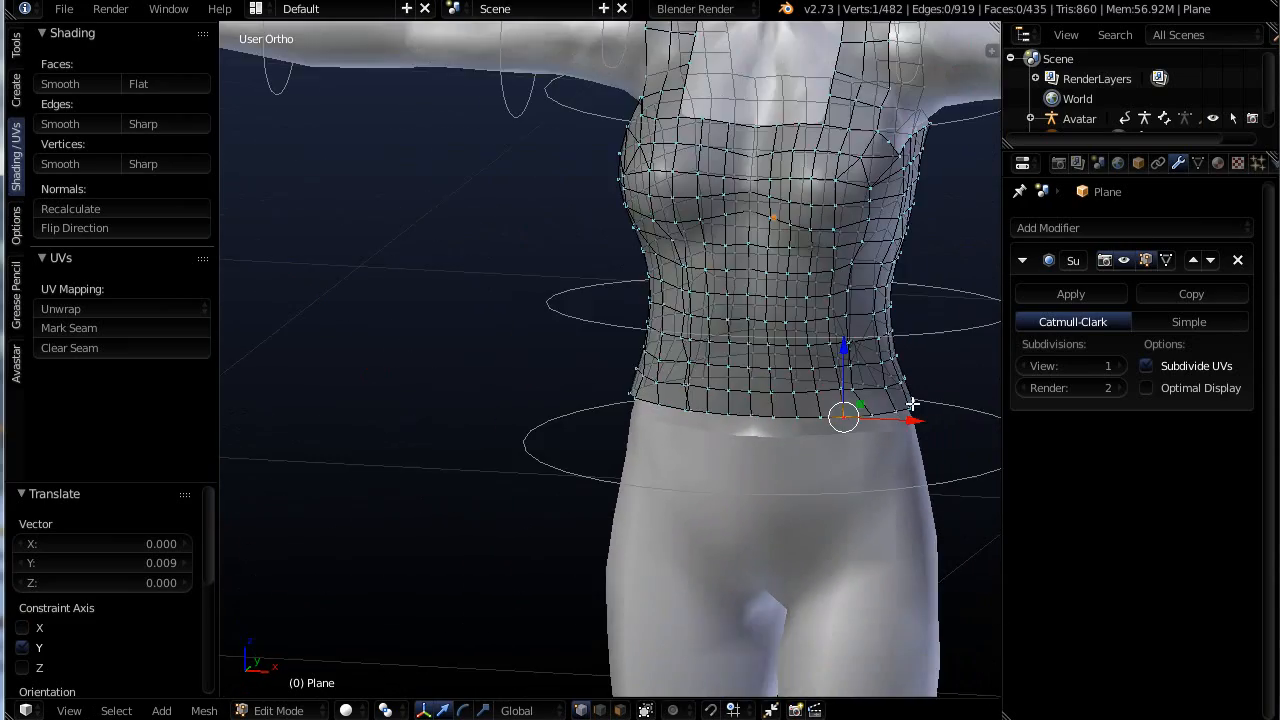
Spread the crowded column of vertices at the avatar's right front waist by shifting three of them along X down to the hem
middle_drag(772, 406, 968, 415)
scroll(768, 404, up, 6)
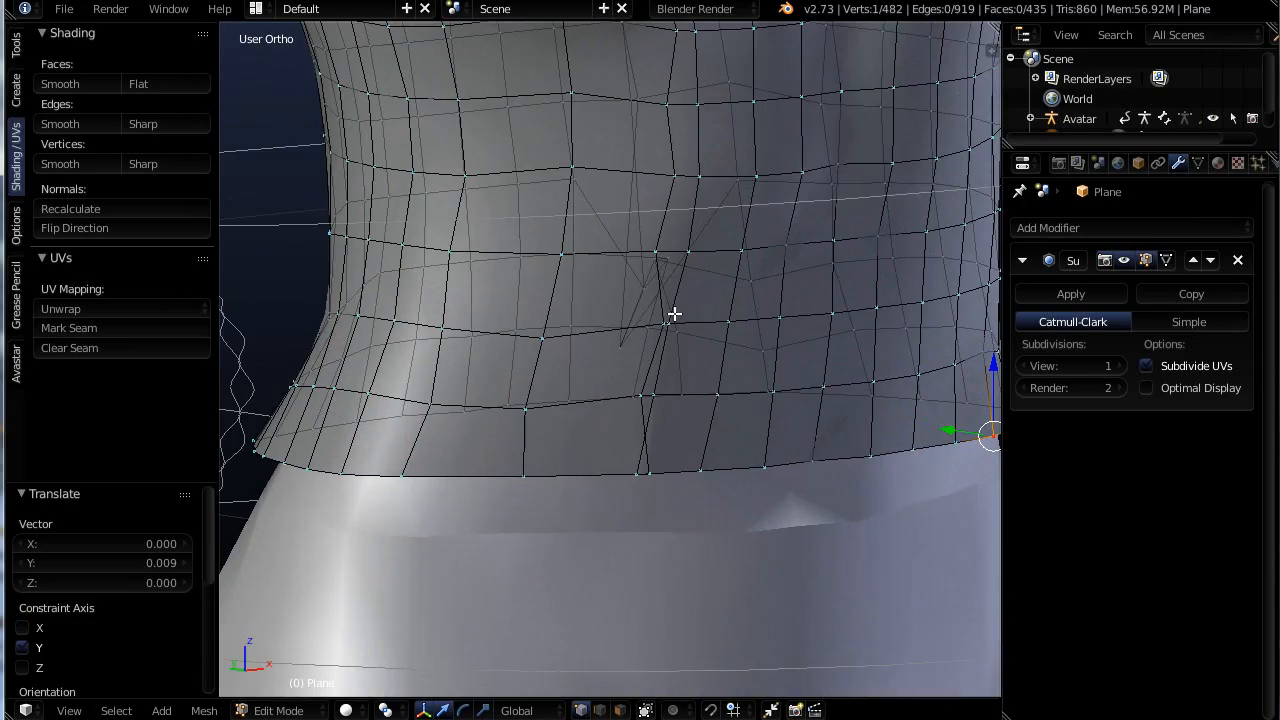
middle_drag(808, 341, 640, 391)
right_click(561, 353)
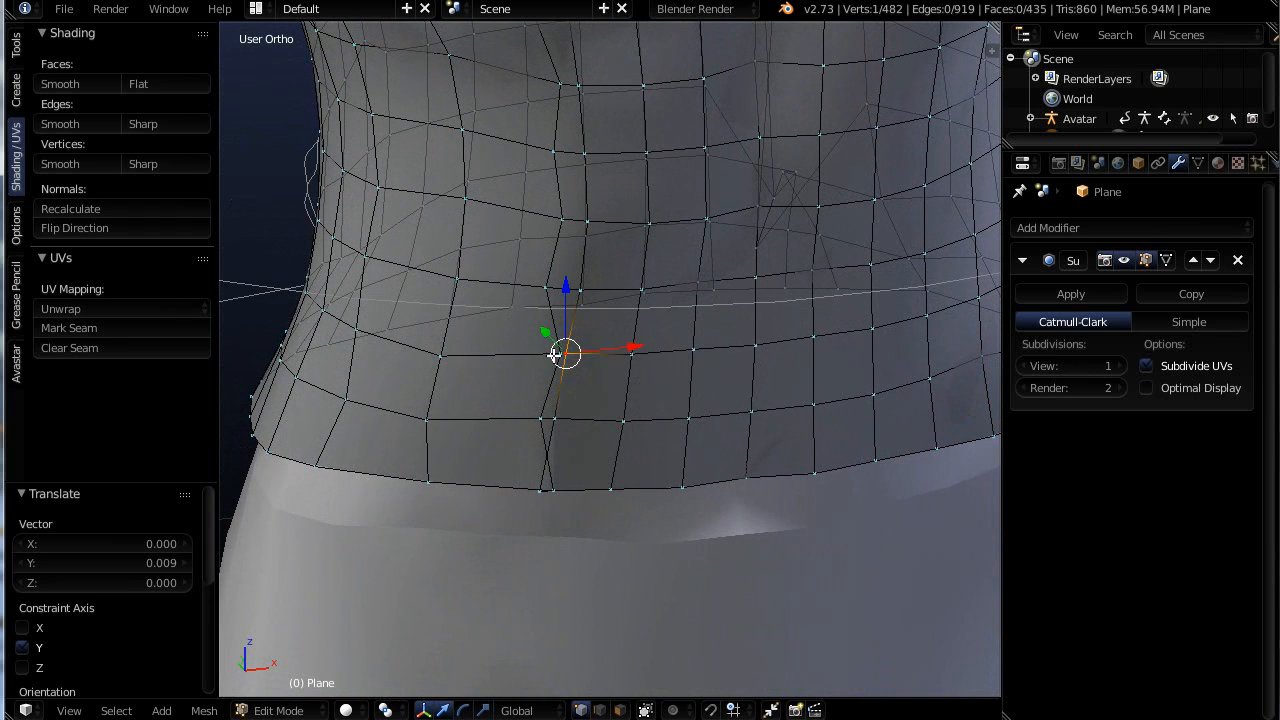
drag(604, 352, 585, 347)
right_click(539, 417)
drag(604, 418, 568, 424)
right_click(565, 491)
drag(606, 490, 549, 488)
Pull the shifted hem vertex on the avatar's right front in toward the body along Y
middle_drag(549, 517, 787, 518)
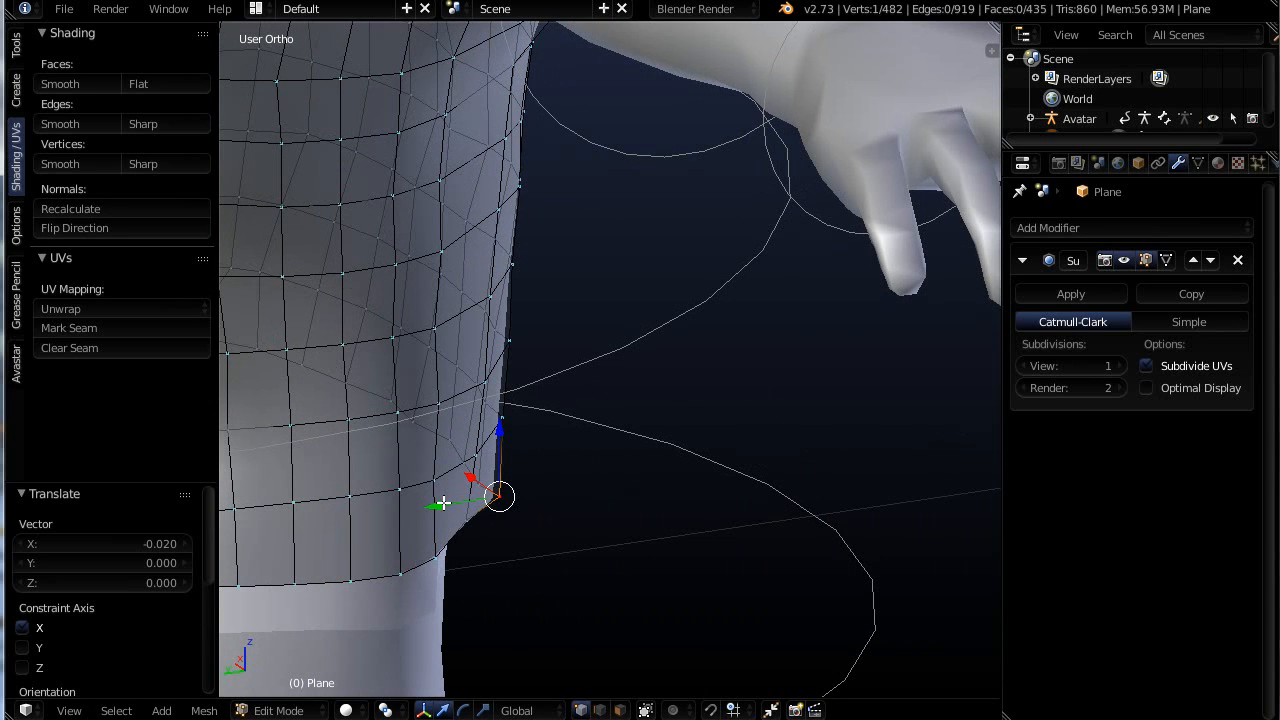
drag(500, 497, 494, 500)
middle_drag(494, 500, 501, 464)
Shift three successive vertices in the column below the avatar's right breast outward to straighten it and widen the narrow faces
key(KP_Decimal)
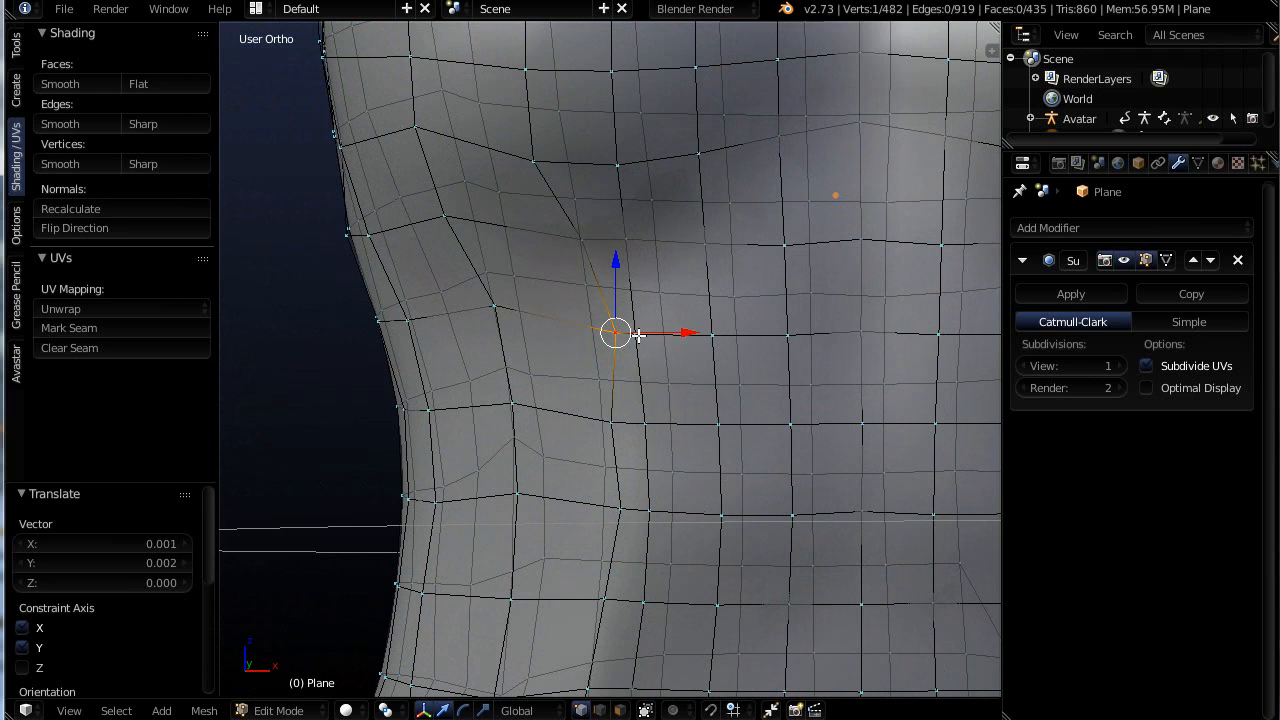
key(g)
click(603, 338)
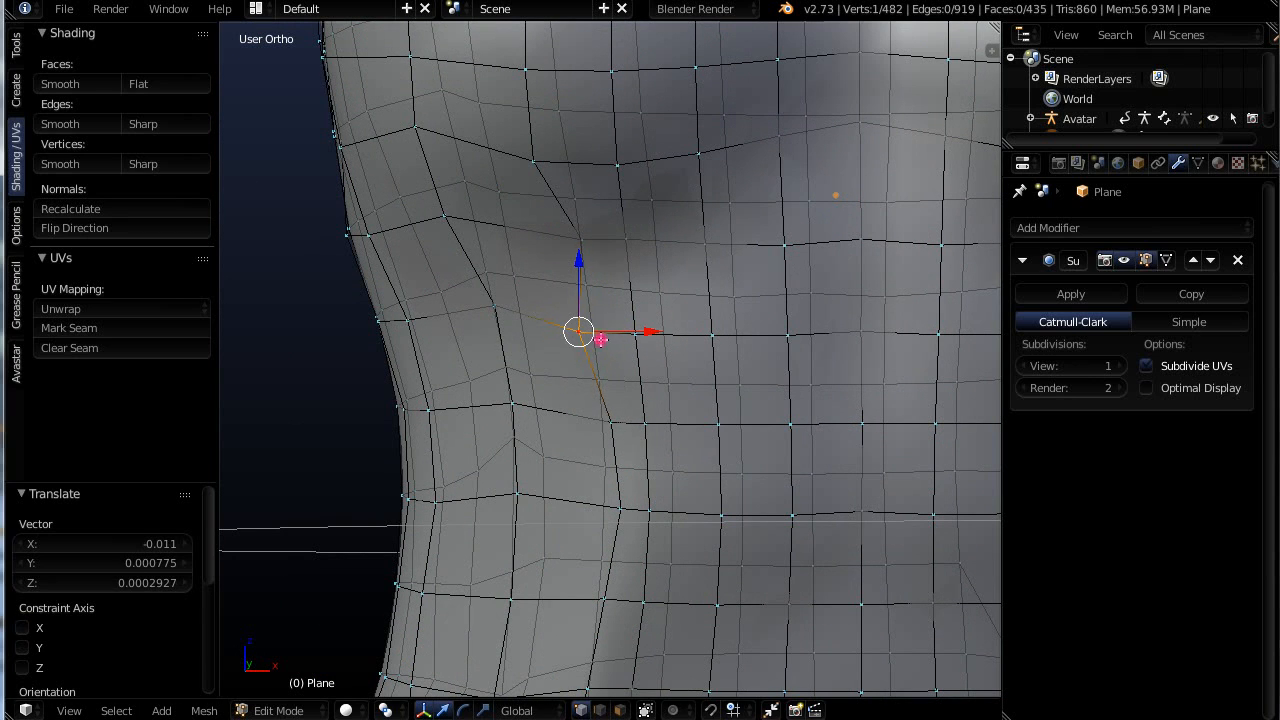
right_click(612, 420)
key(g)
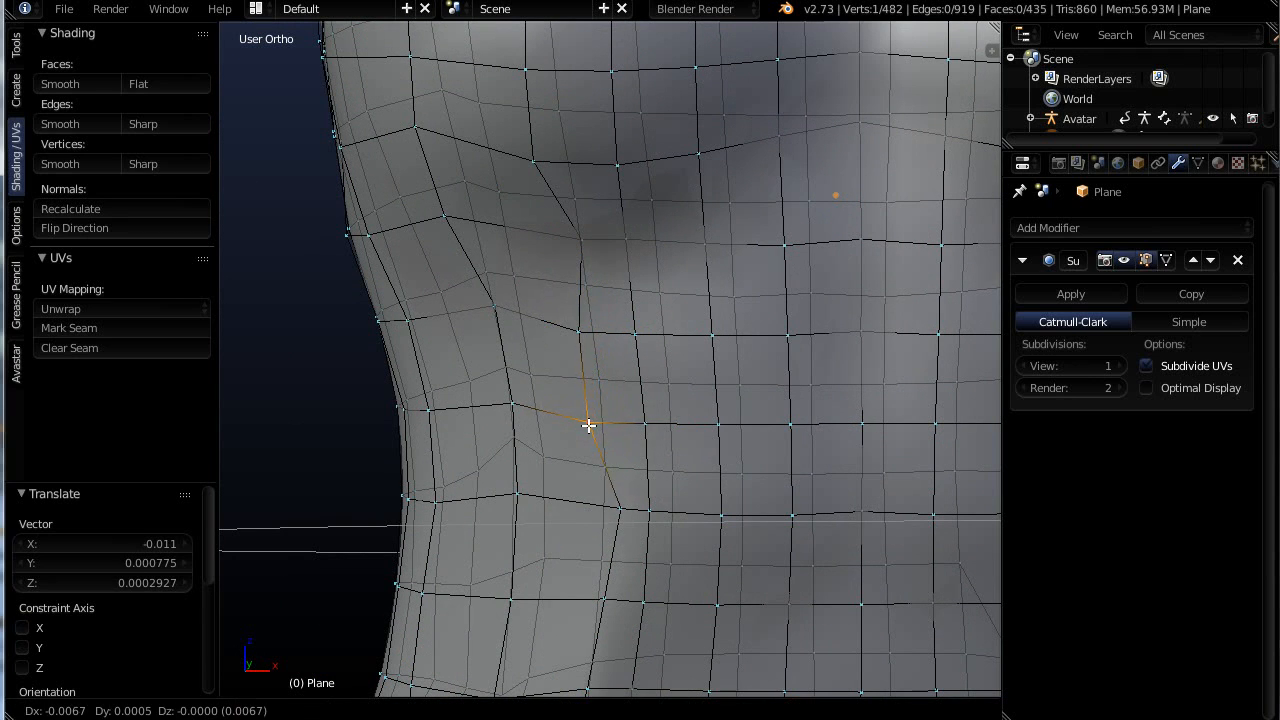
click(586, 421)
right_click(620, 508)
key(g)
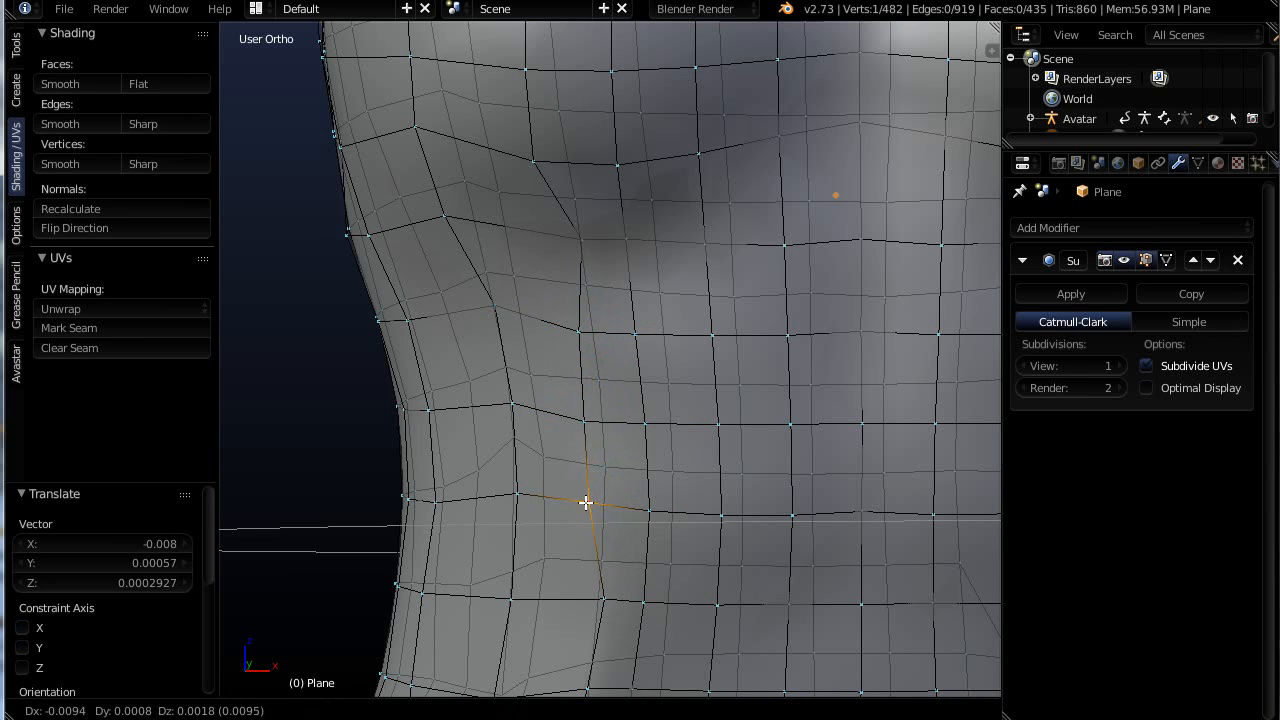
click(586, 500)
Shift the next two vertices down that column at the waist outward, by about -0.008 and -0.003 in X
right_click(604, 599)
key(g)
click(588, 600)
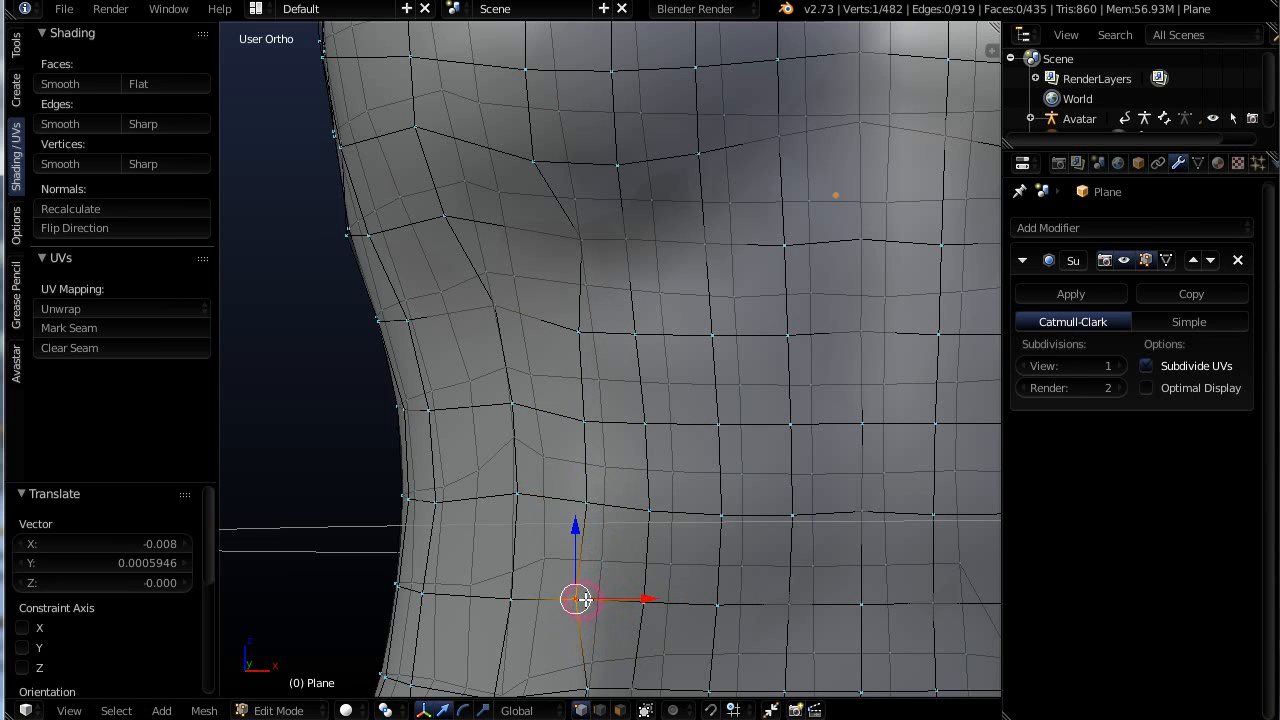
scroll(590, 610, down, 4)
right_click(590, 638)
key(g)
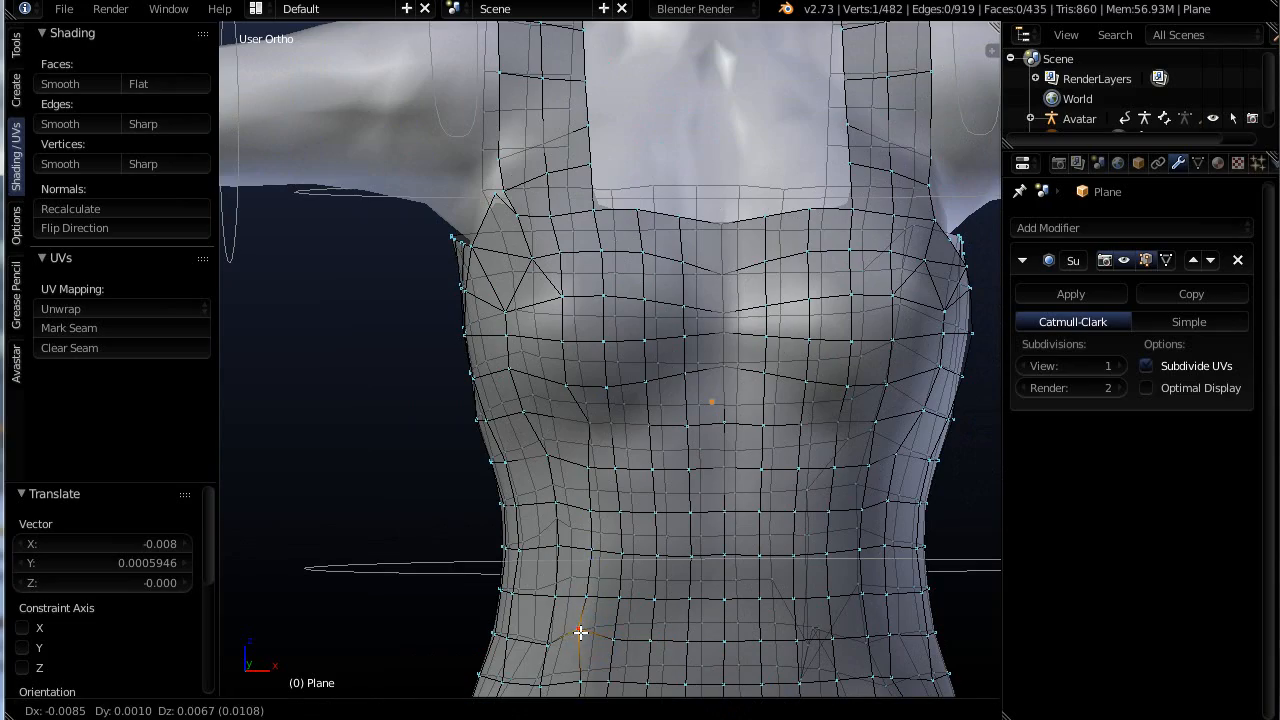
click(586, 640)
Move the front-edge vertex of the left armhole by about 0.005 in X, 0.007 in Y and 0.005 in Z to round the opening
scroll(624, 598, down, 4)
scroll(657, 537, up, 8)
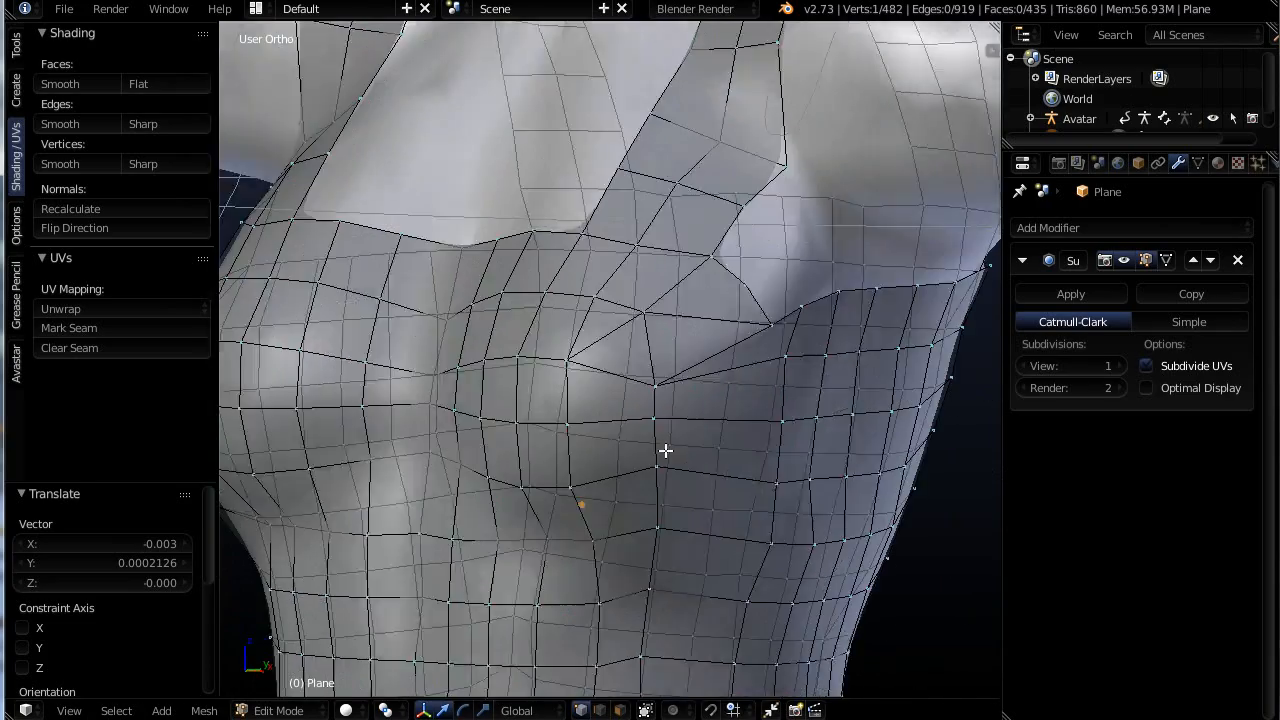
middle_drag(665, 451, 641, 364)
scroll(641, 364, up, 3)
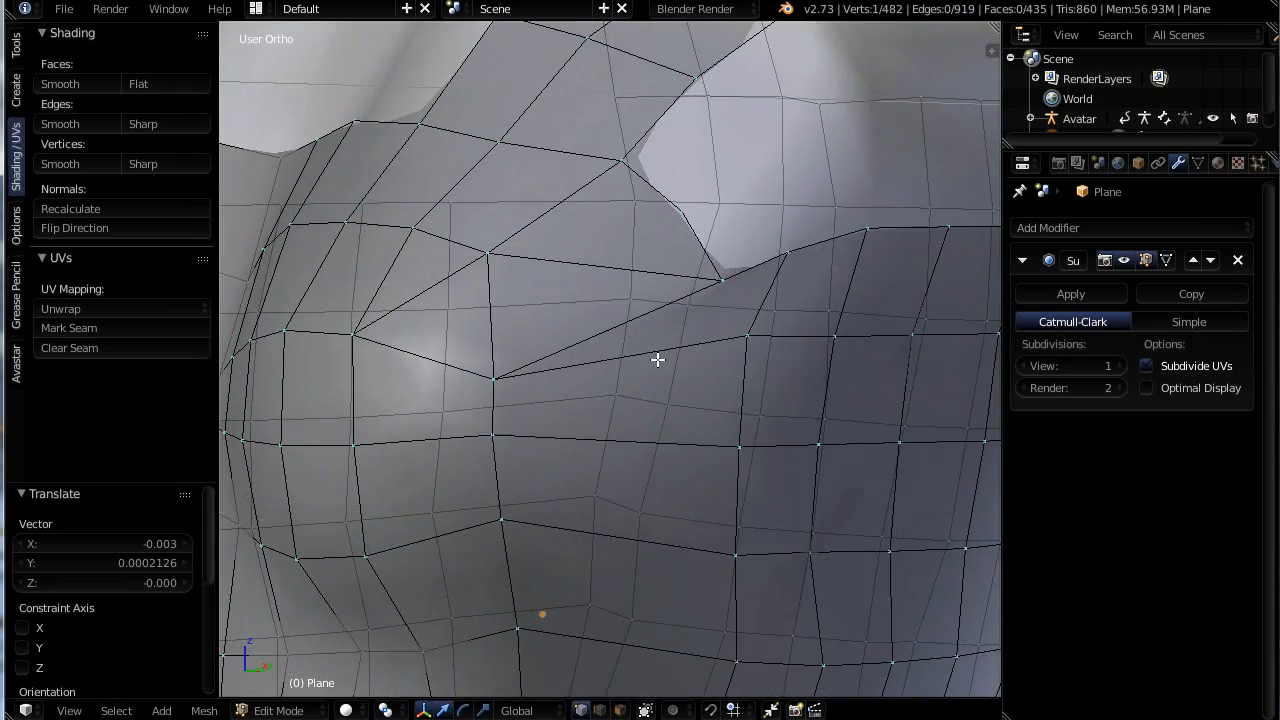
scroll(659, 360, down, 2)
right_click(675, 258)
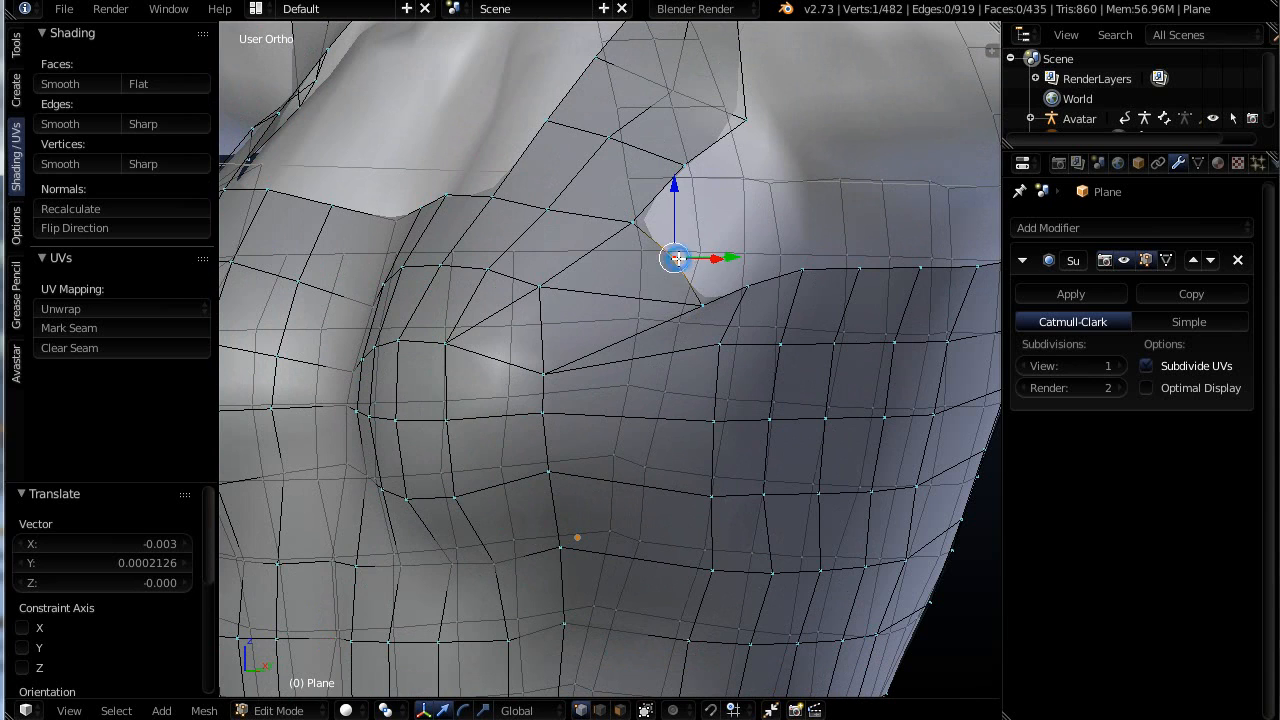
right_click(633, 221)
key(g)
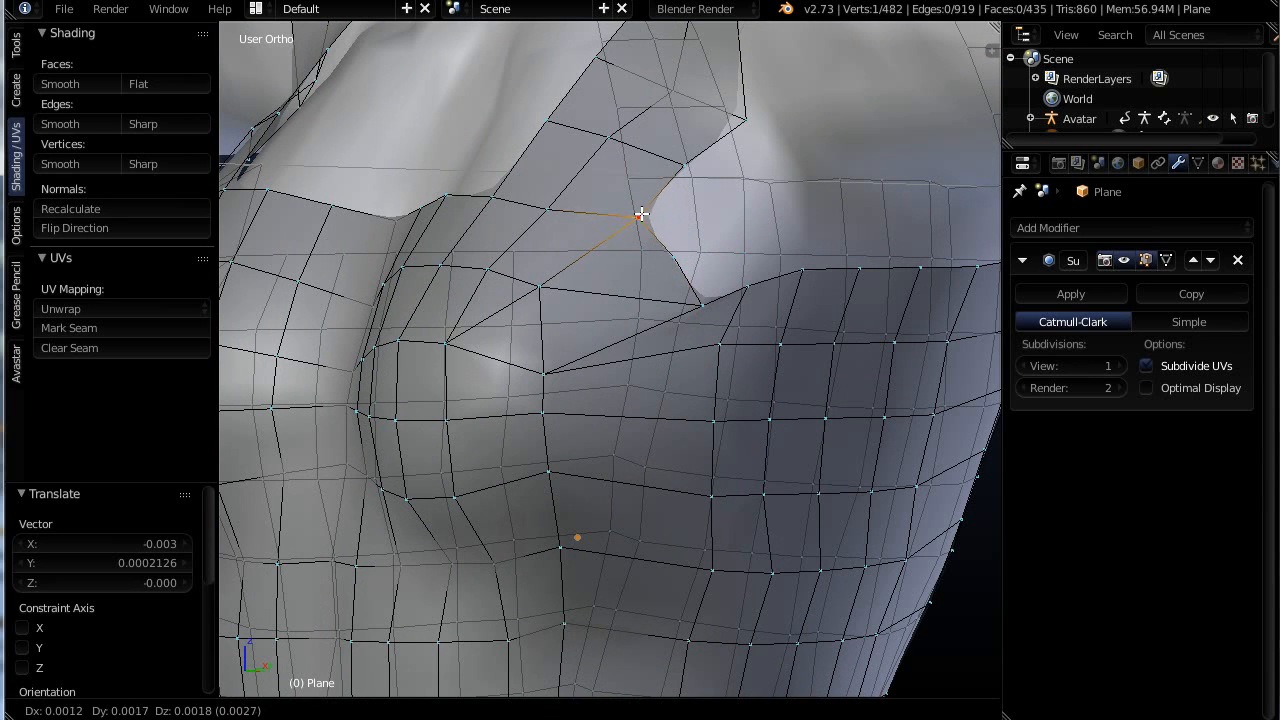
click(655, 209)
Raise the left armhole's lower front vertex about 0.009 in Z and shift the adjacent underarm vertex up to even the opening's lower edge
right_click(700, 306)
key(g)
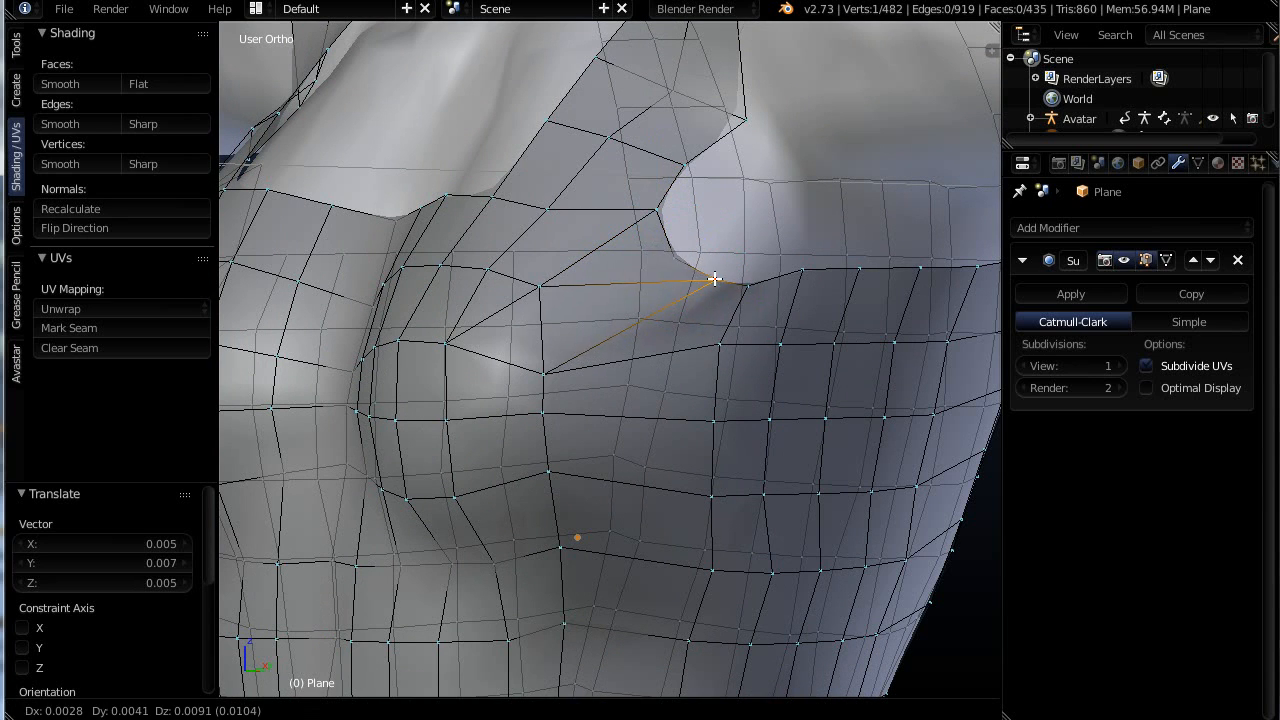
click(712, 280)
key(g)
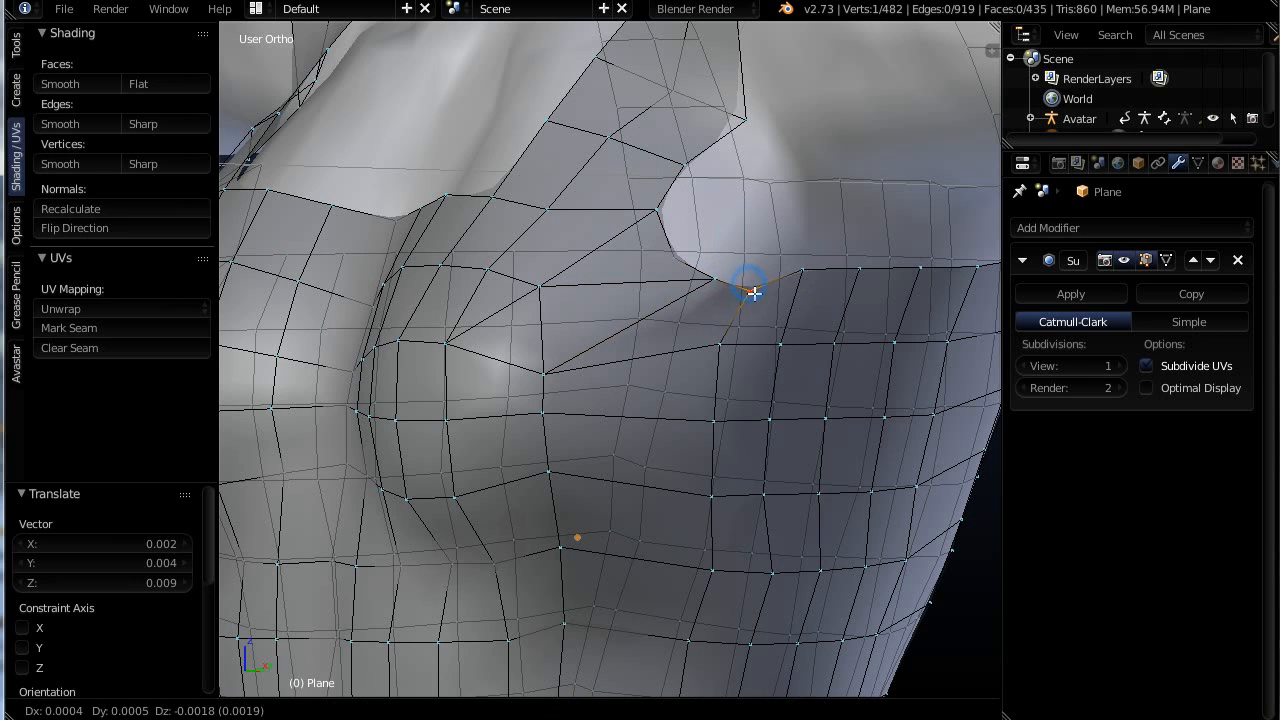
click(766, 300)
key(g)
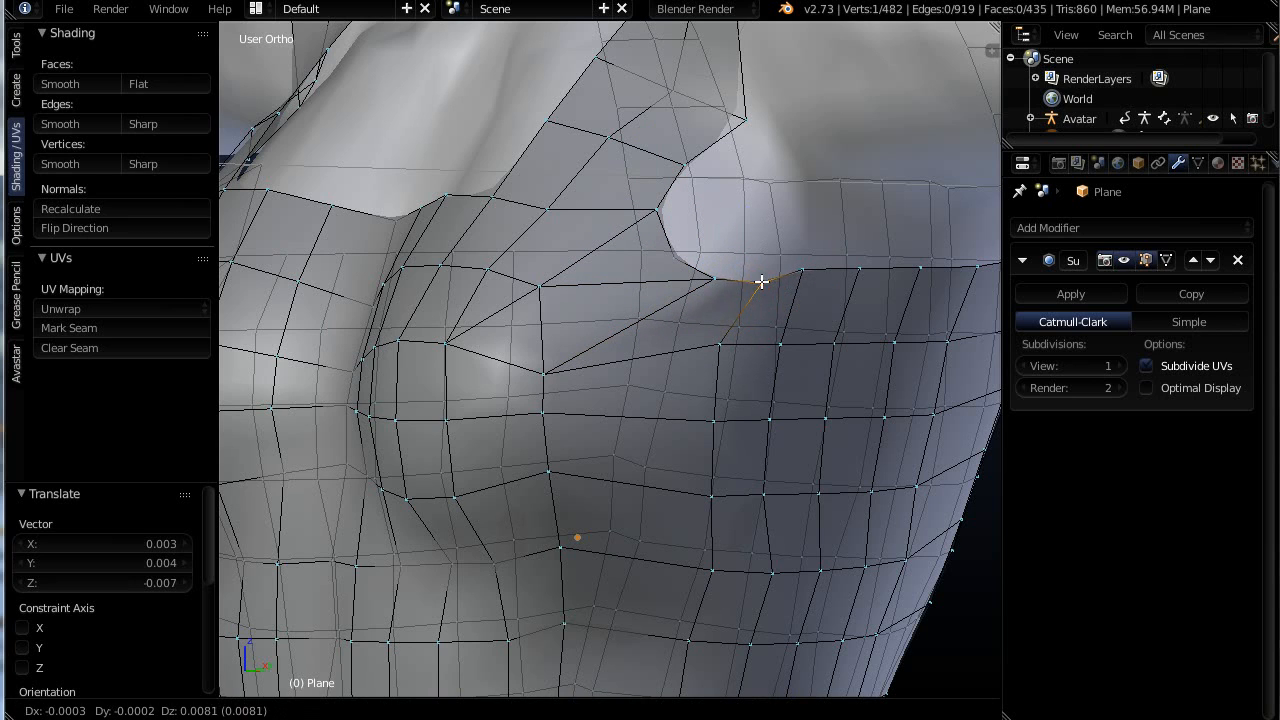
click(763, 277)
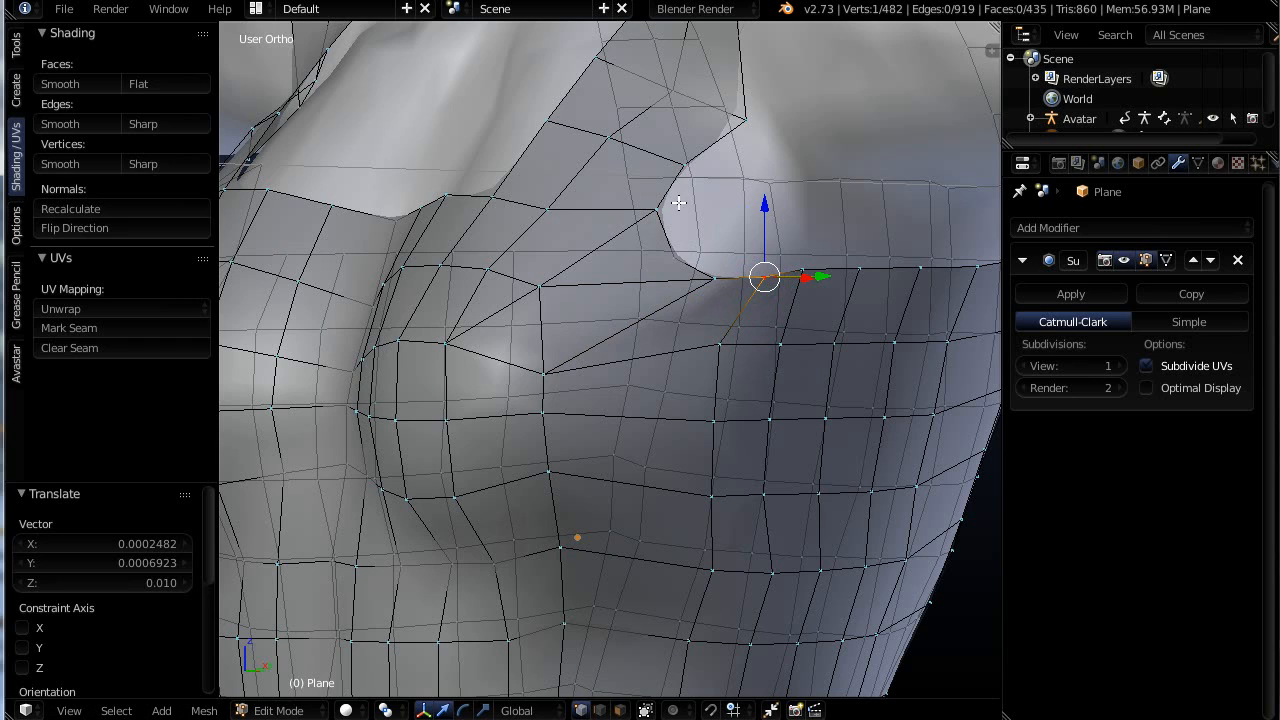
right_click(690, 174)
shift+right_click(716, 276)
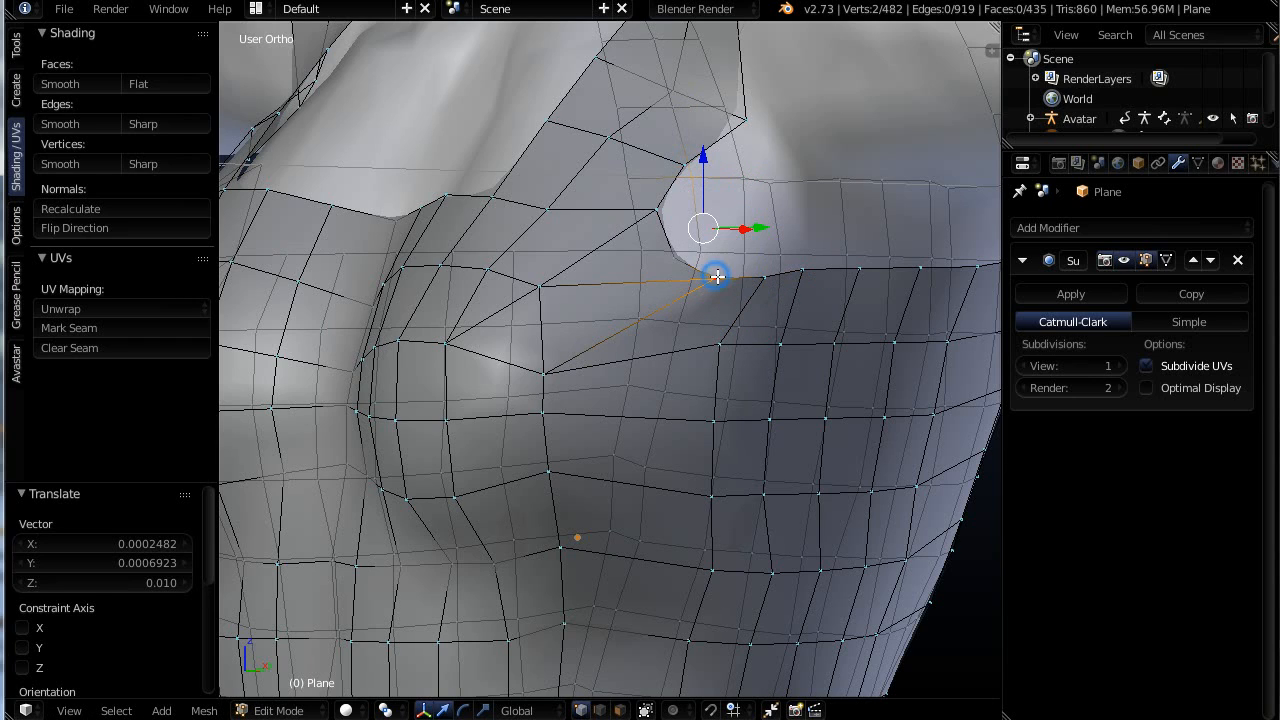
key(f)
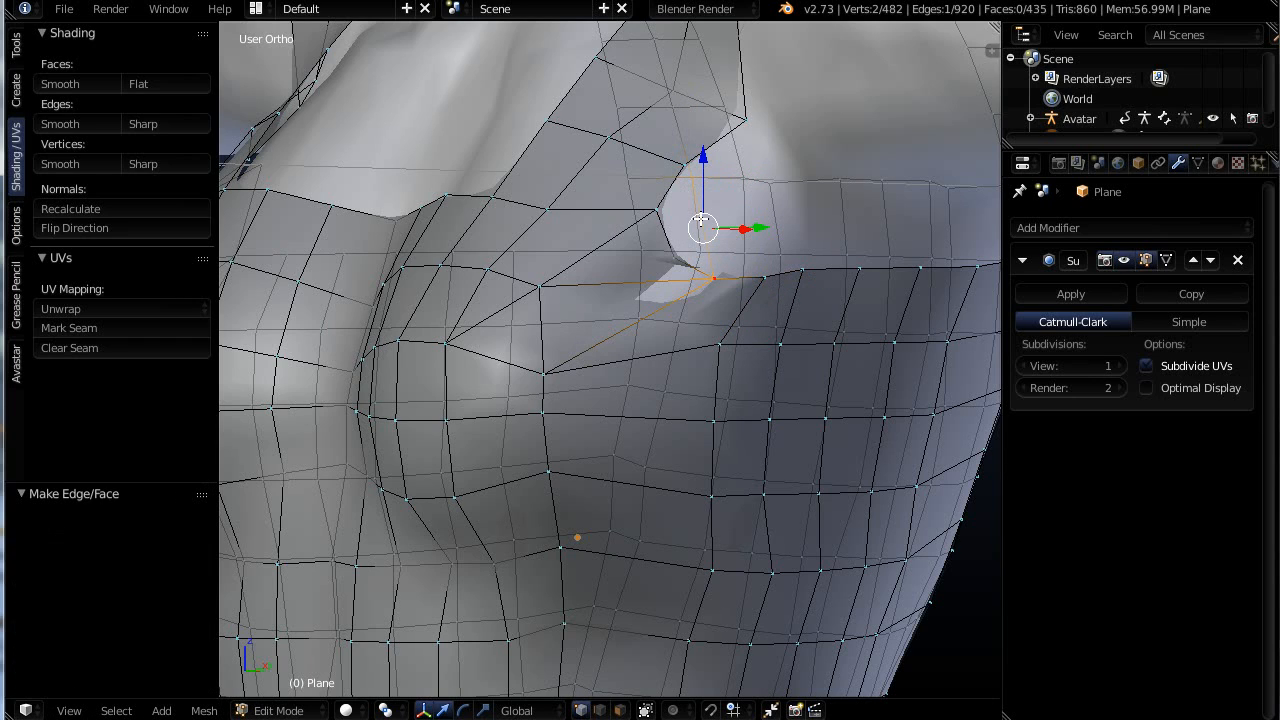
middle_drag(771, 266, 854, 259)
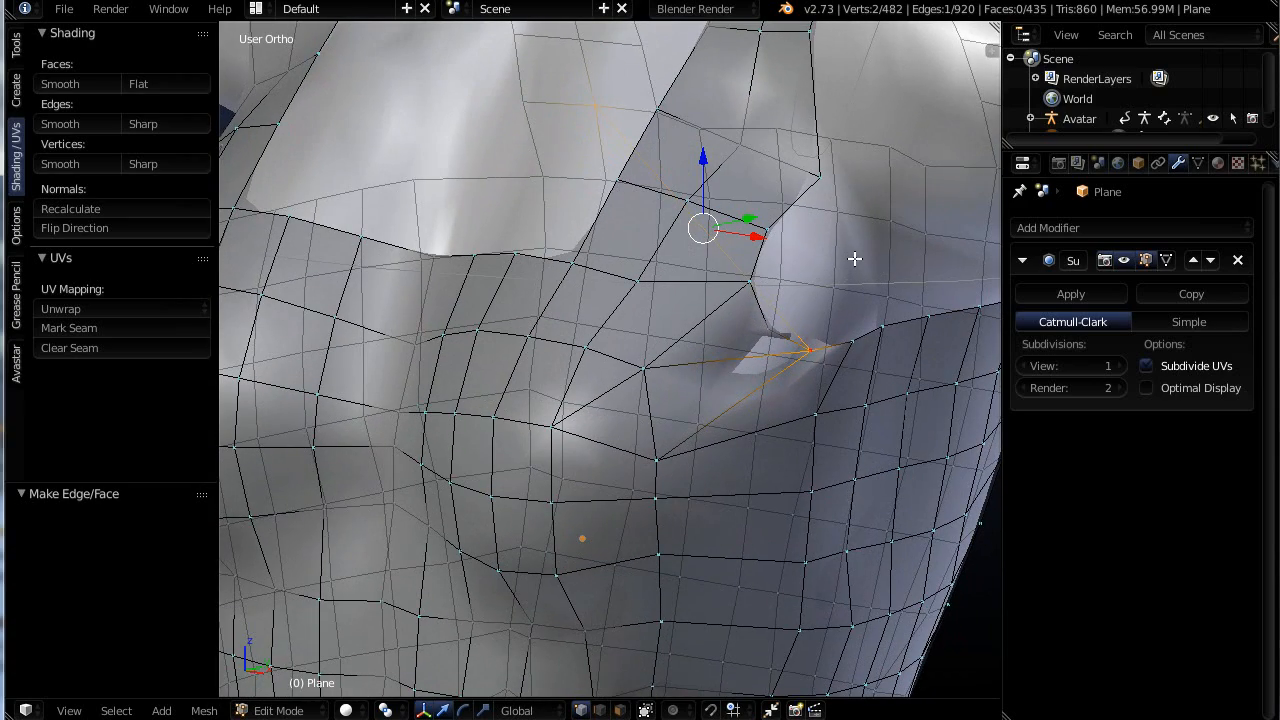
key(ctrl+z)
right_click(624, 130)
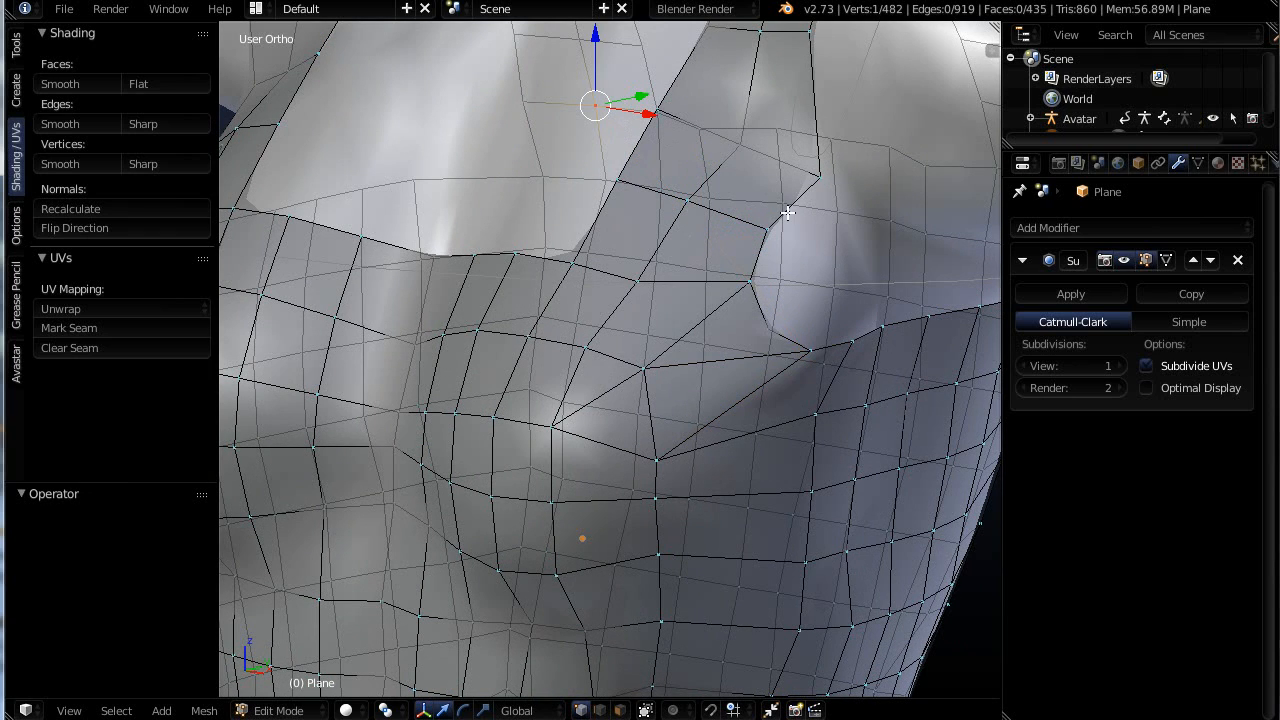
key(ctrl+z)
Connect the left armhole's upper and lower front vertices with a new edge and subdivide it with one cut
right_click(769, 236)
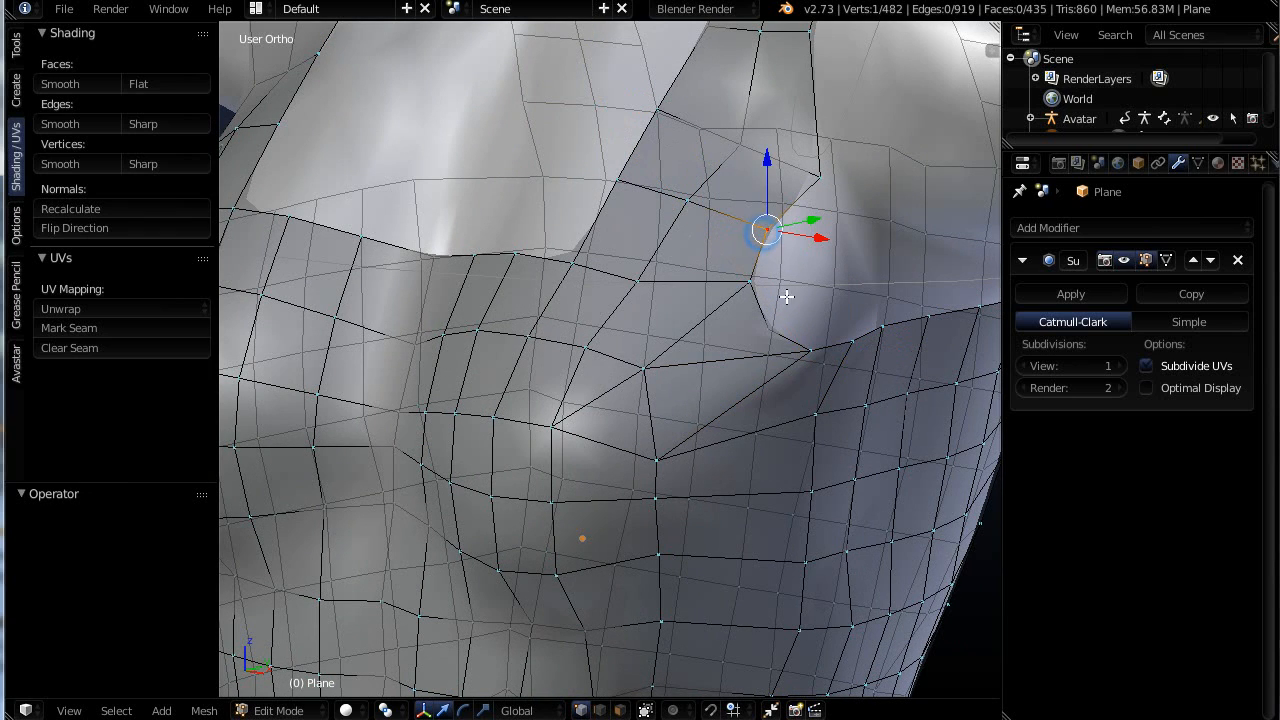
shift+right_click(812, 352)
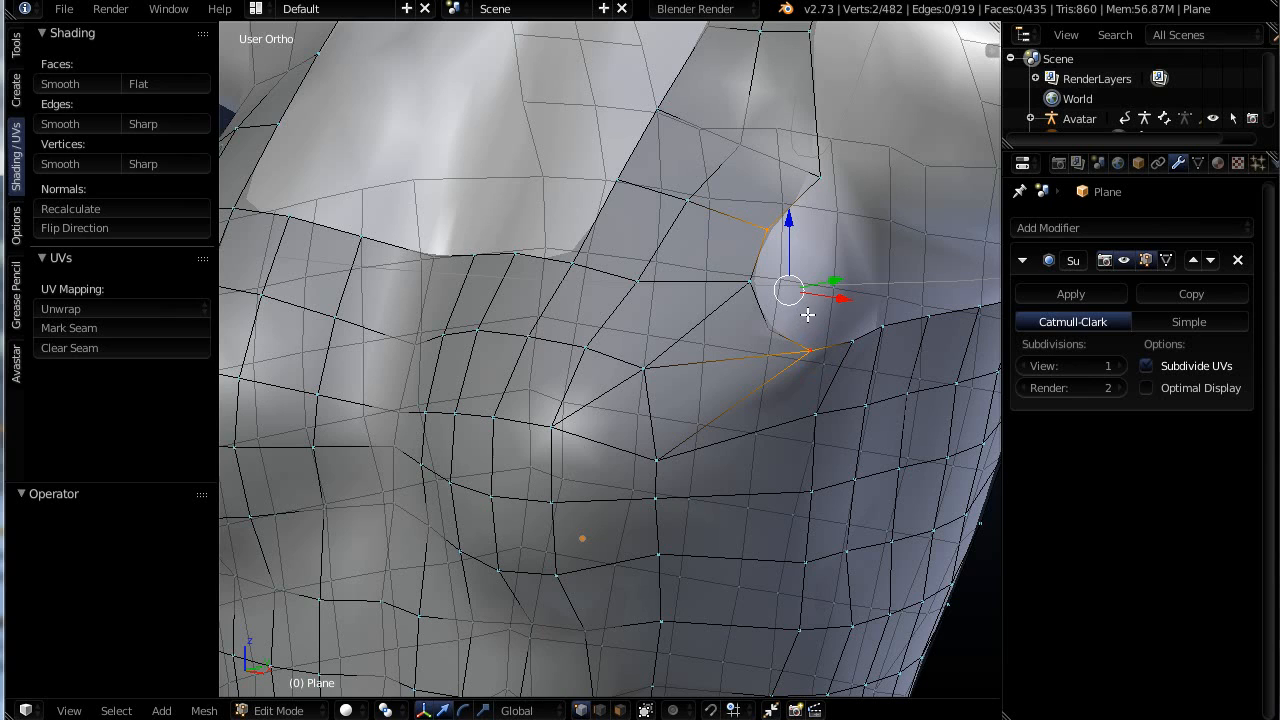
key(f)
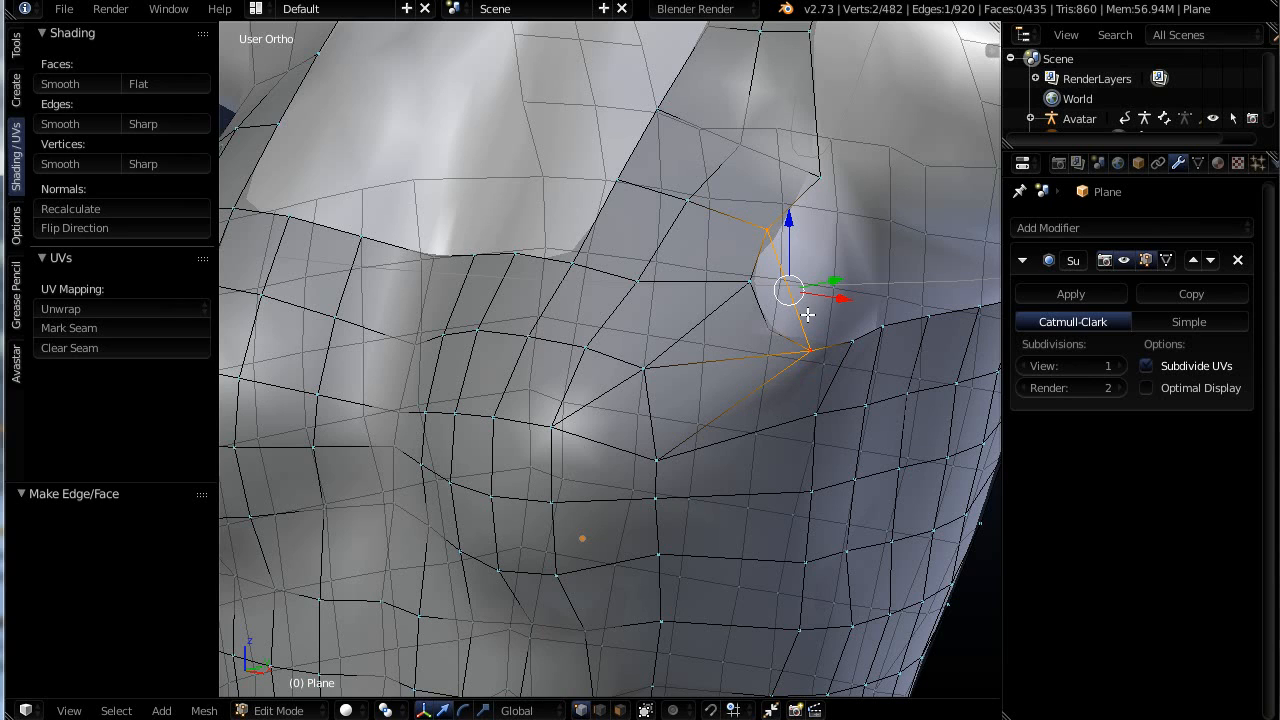
key(w)
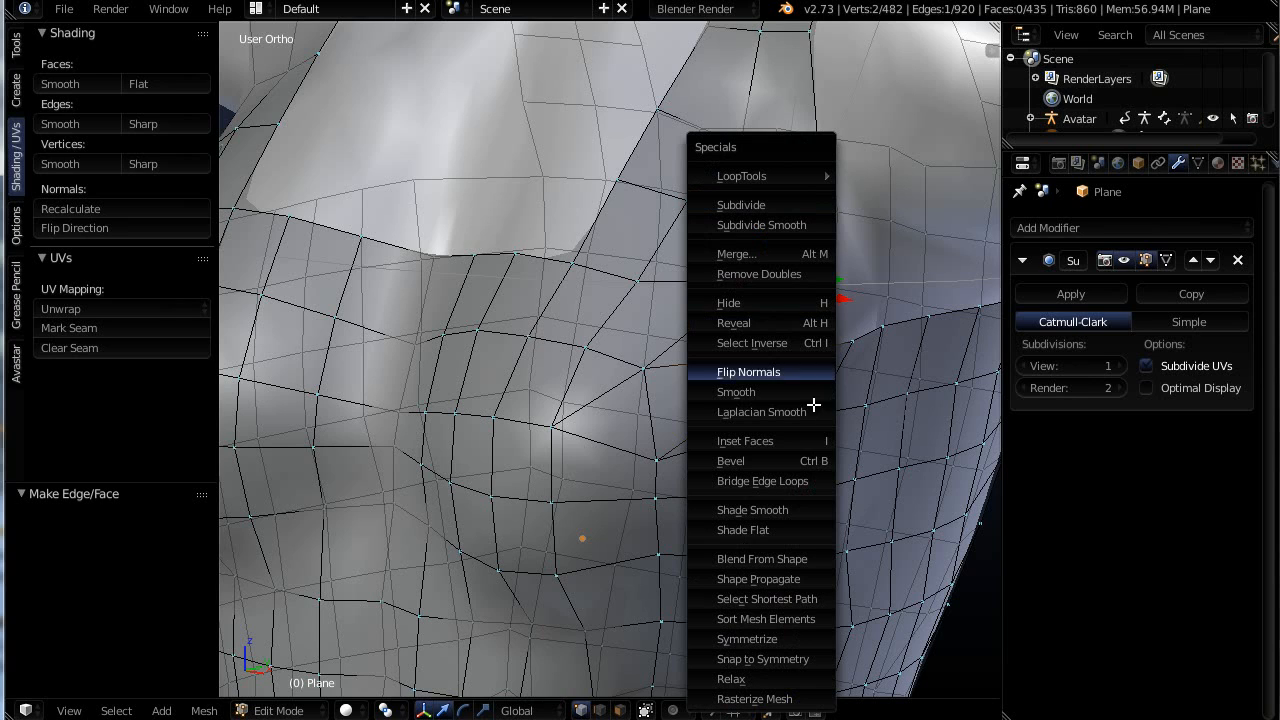
mouse_move(745, 178)
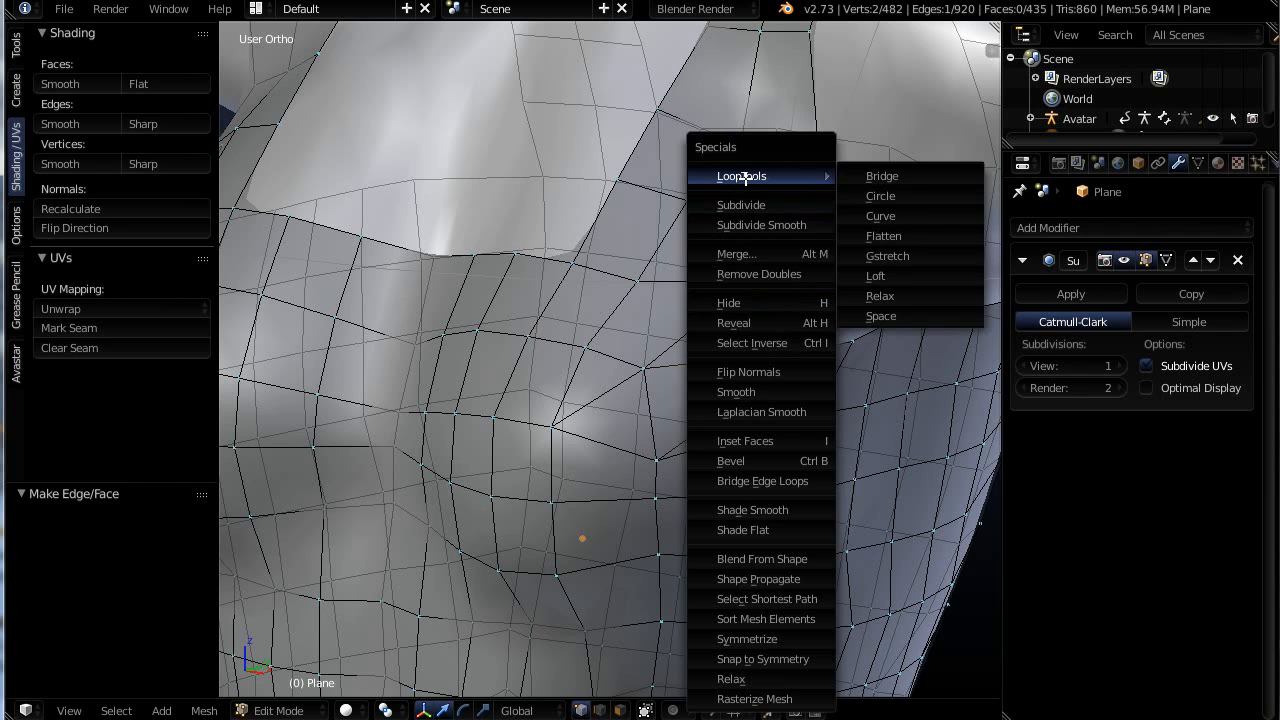
click(741, 208)
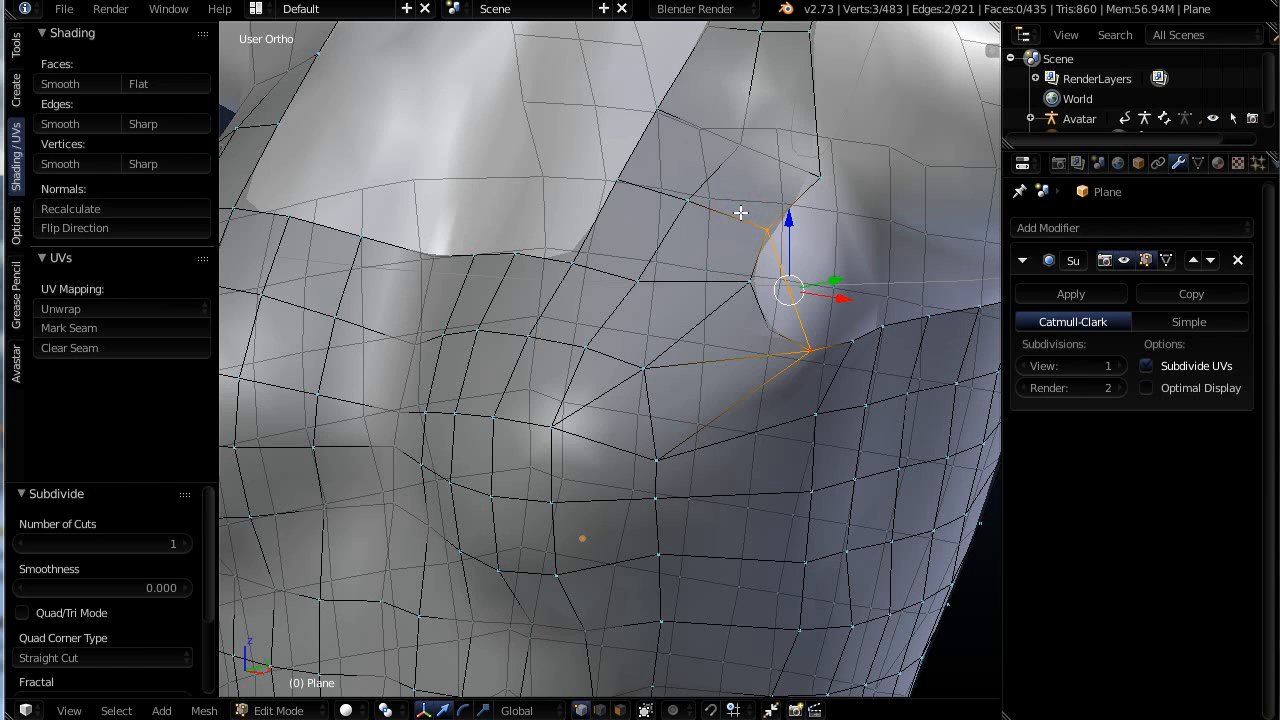
Try to move the new edge's midpoint 0.021 along Y and fill a face between it and the adjoining armhole vertices
right_click(797, 291)
drag(815, 284, 853, 278)
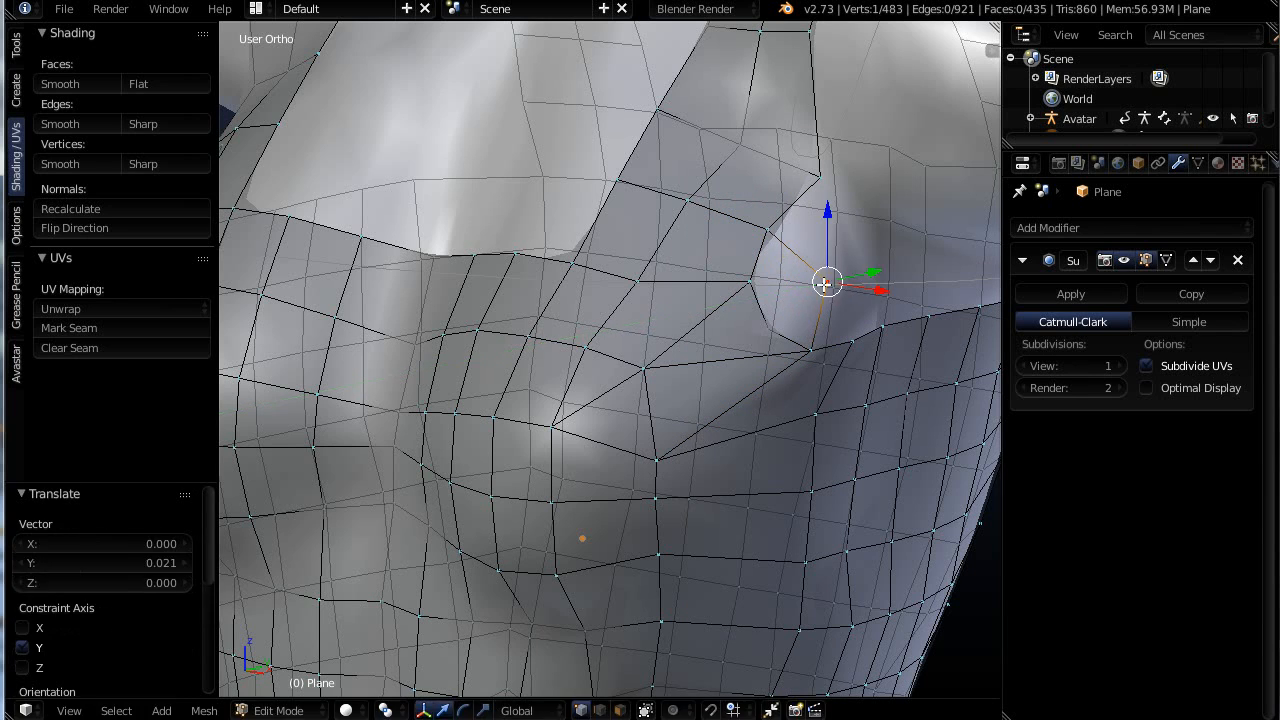
right_click(766, 231)
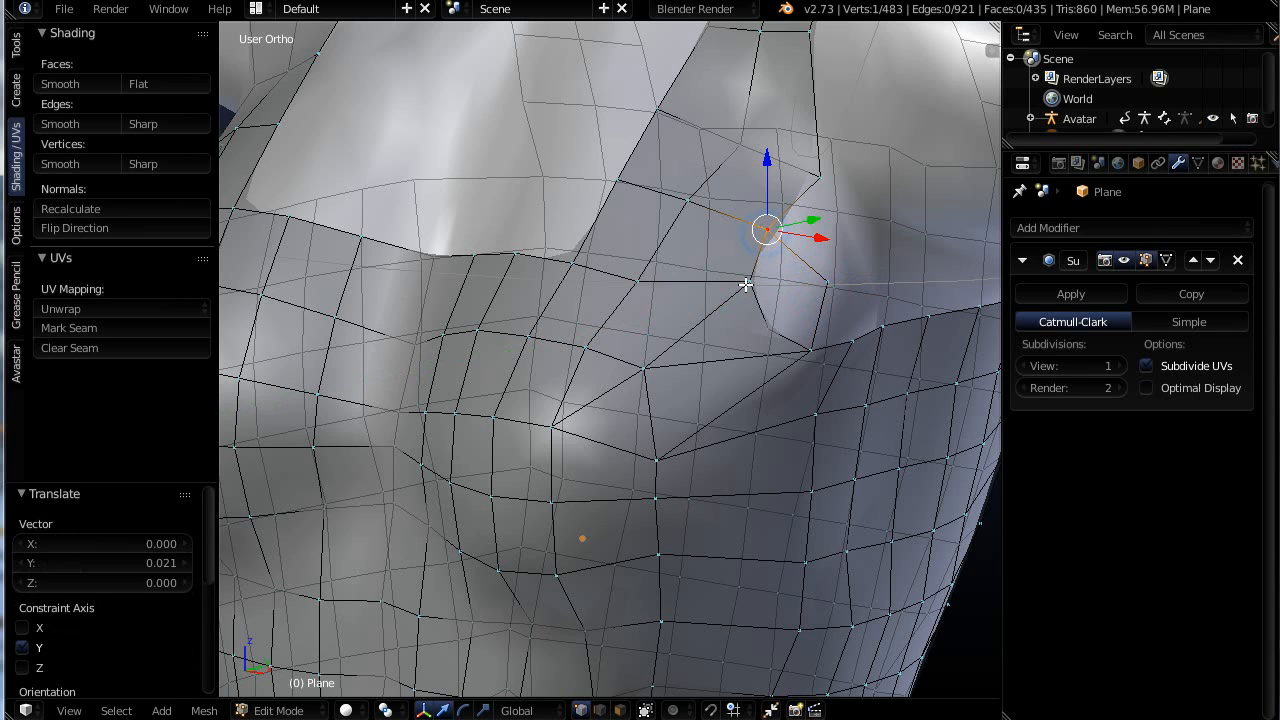
shift+right_click(750, 283)
shift+right_click(810, 350)
shift+right_click(829, 285)
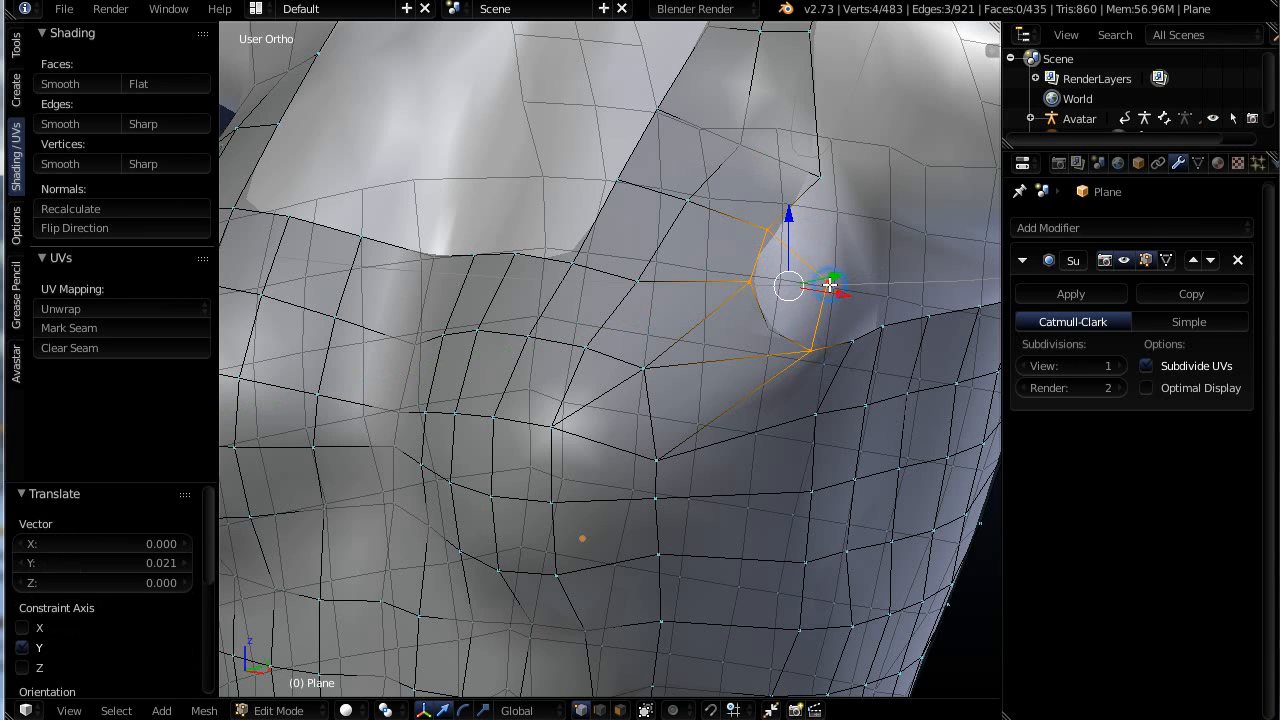
key(f)
Try shifting the remaining vertex at the gap beside the new armhole face 0.002 along Y
middle_drag(829, 285, 734, 331)
scroll(782, 333, up, 4)
right_click(728, 315)
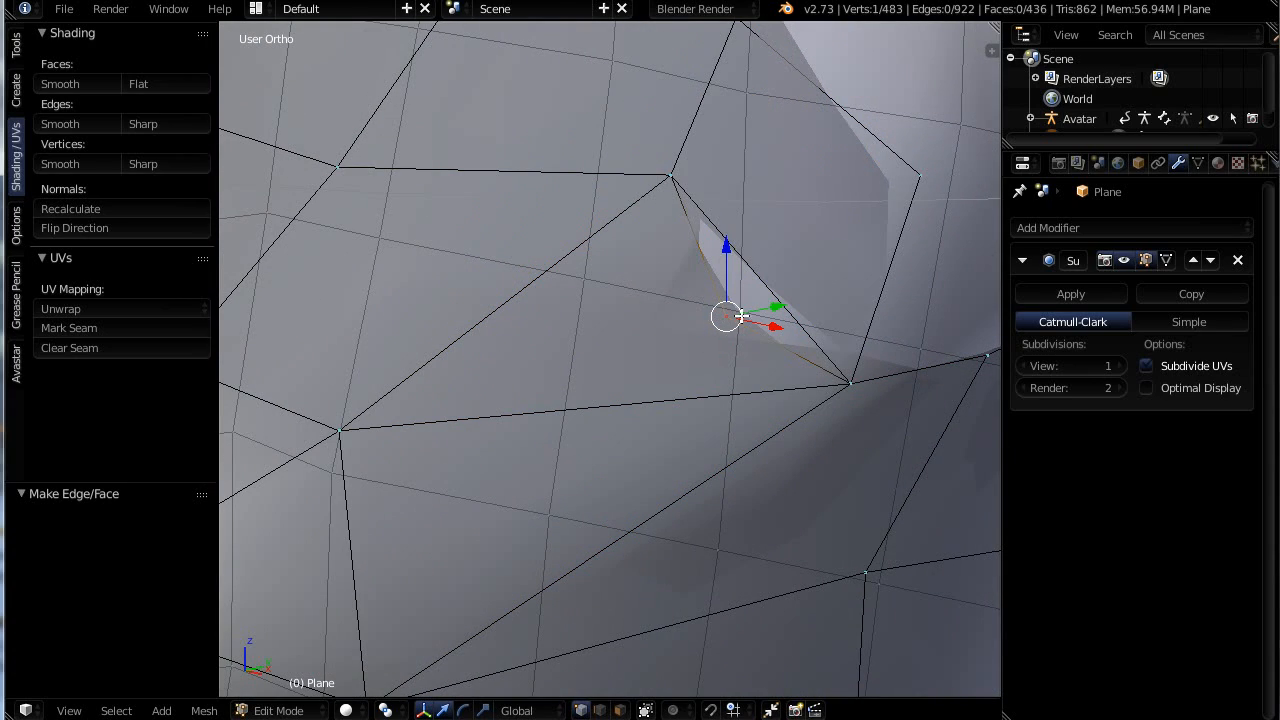
drag(777, 307, 806, 127)
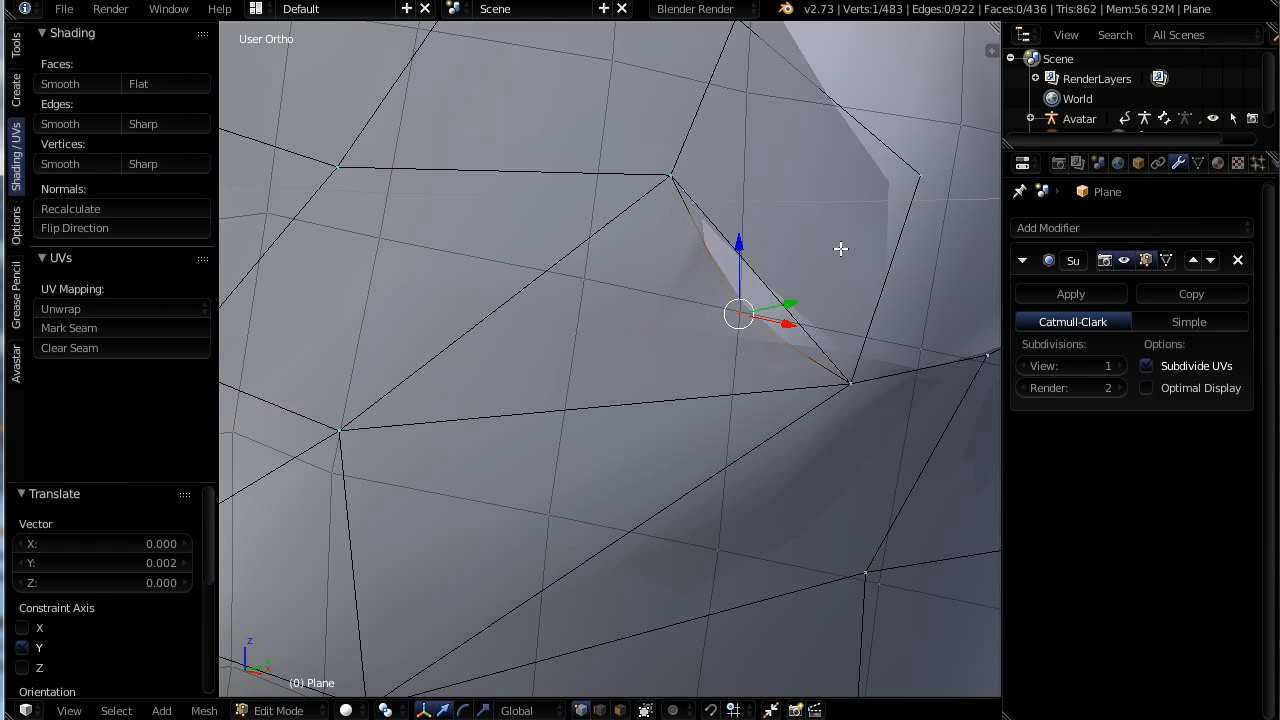
Undo the vertex shift, the face fill and the midpoint move, back to the freshly subdivided armhole edge
key(ctrl+z)
key(ctrl+z)
key(ctrl+z)
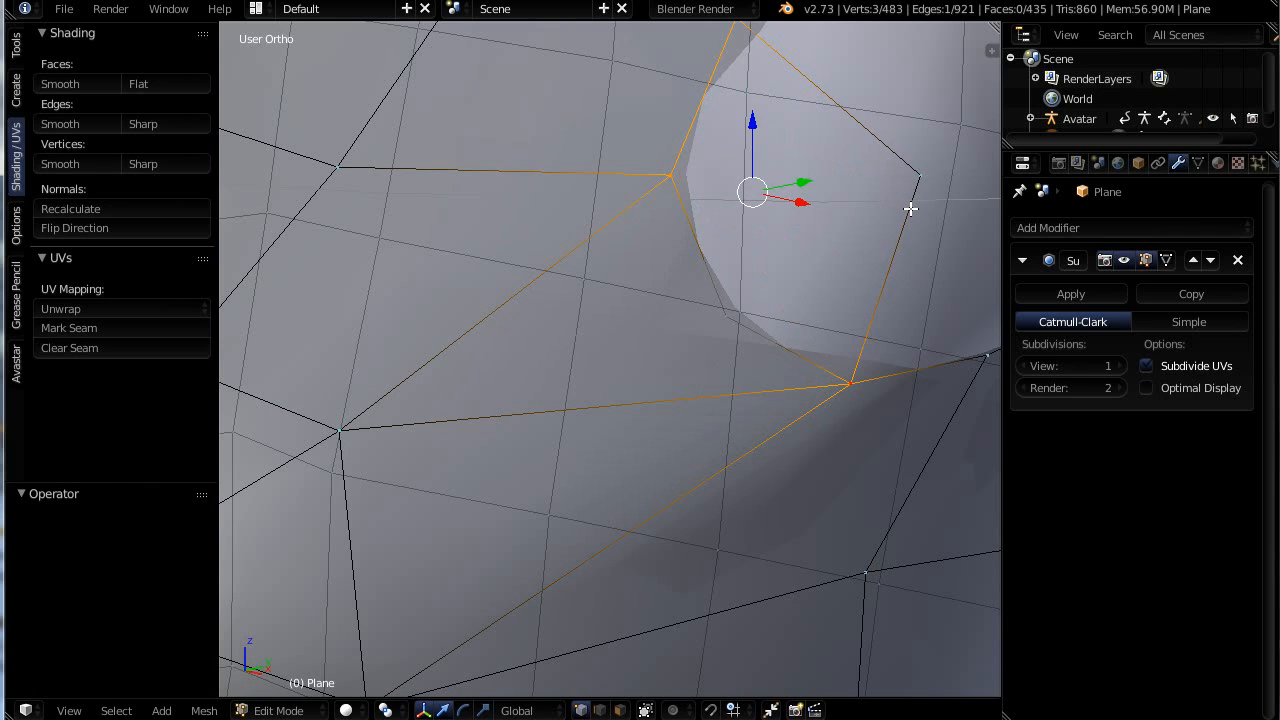
key(ctrl+z)
key(ctrl+z)
key(ctrl+z)
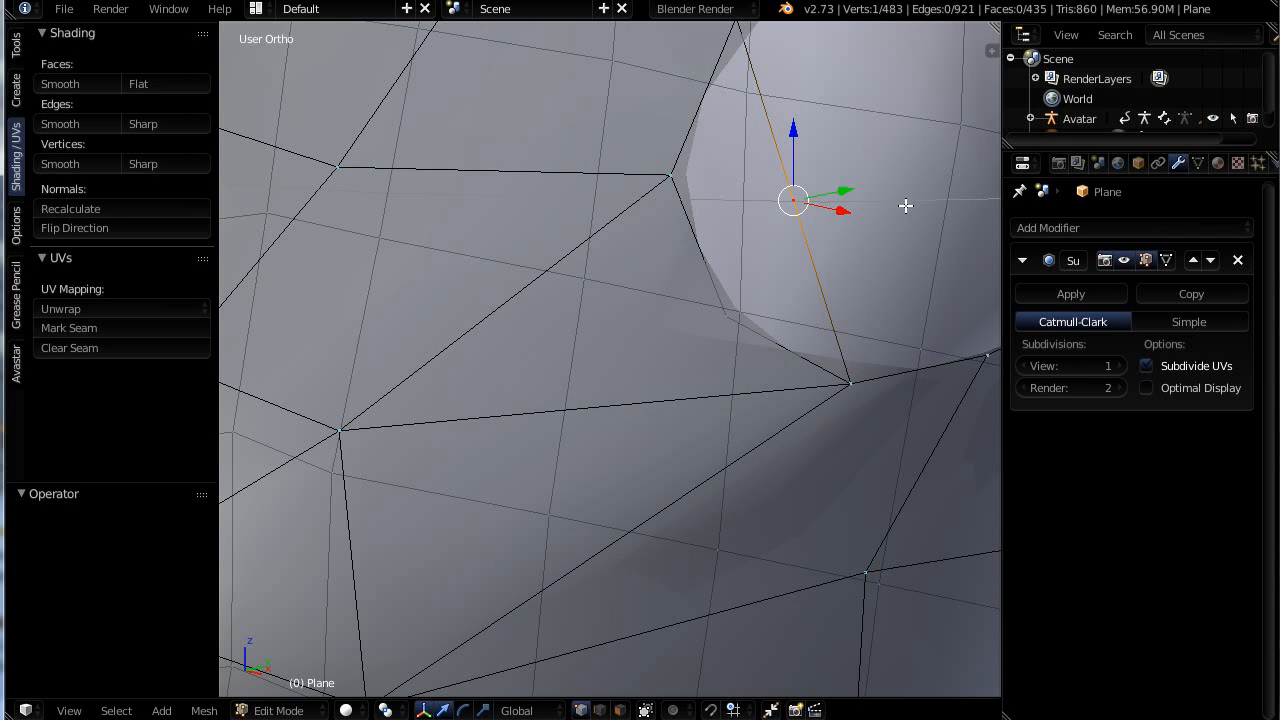
key(ctrl+z)
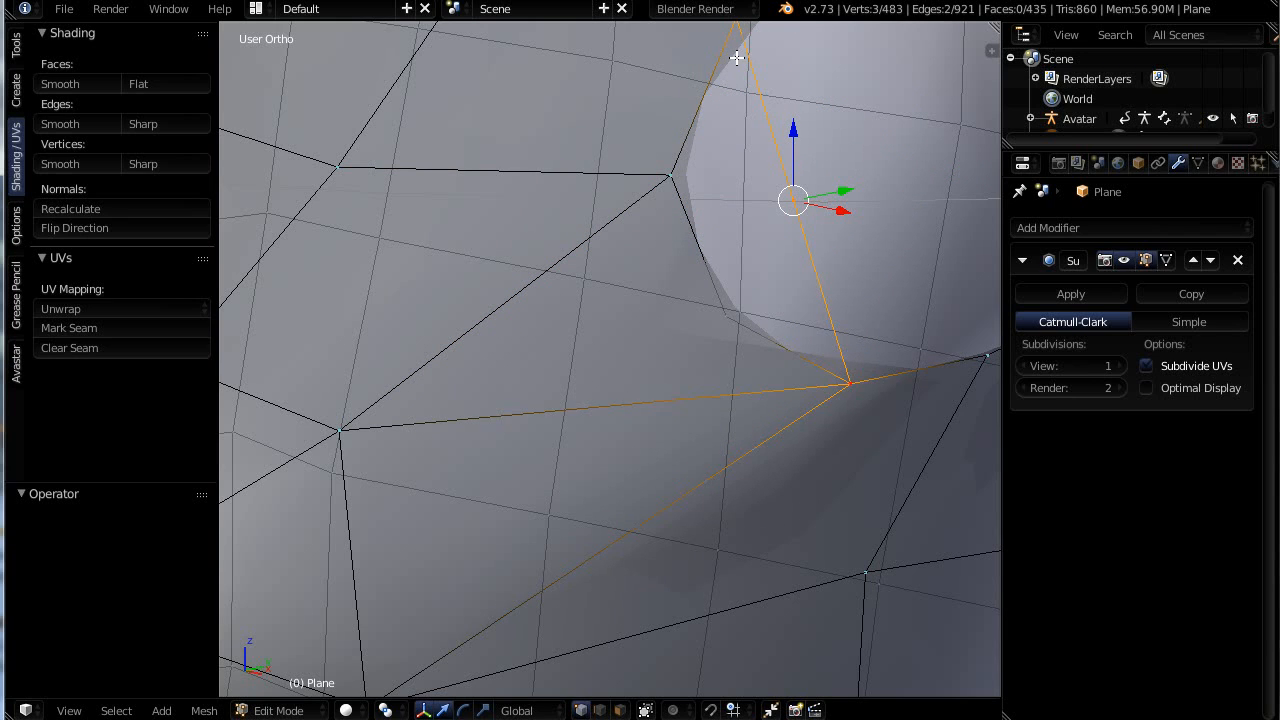
Add the two vertices on the armhole's front curve to the selected subdivided edge and fill all five with a face
shift+click(670, 165)
shift+click(729, 317)
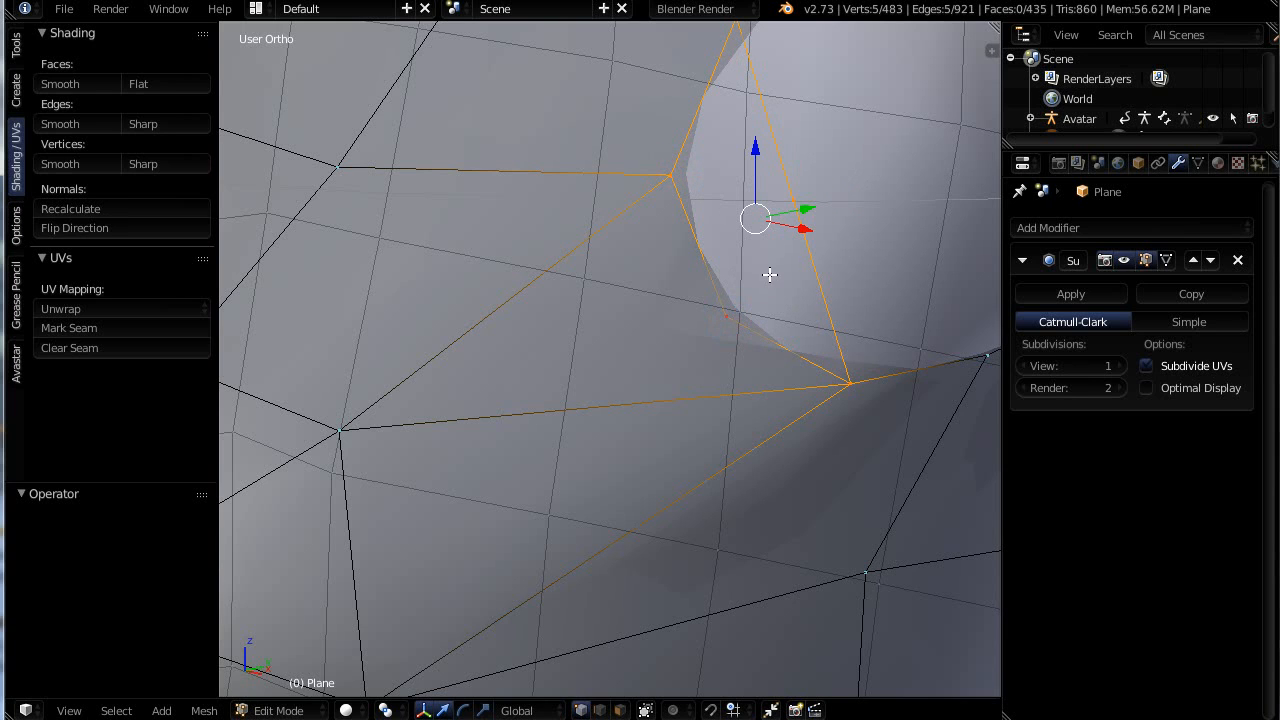
key(f)
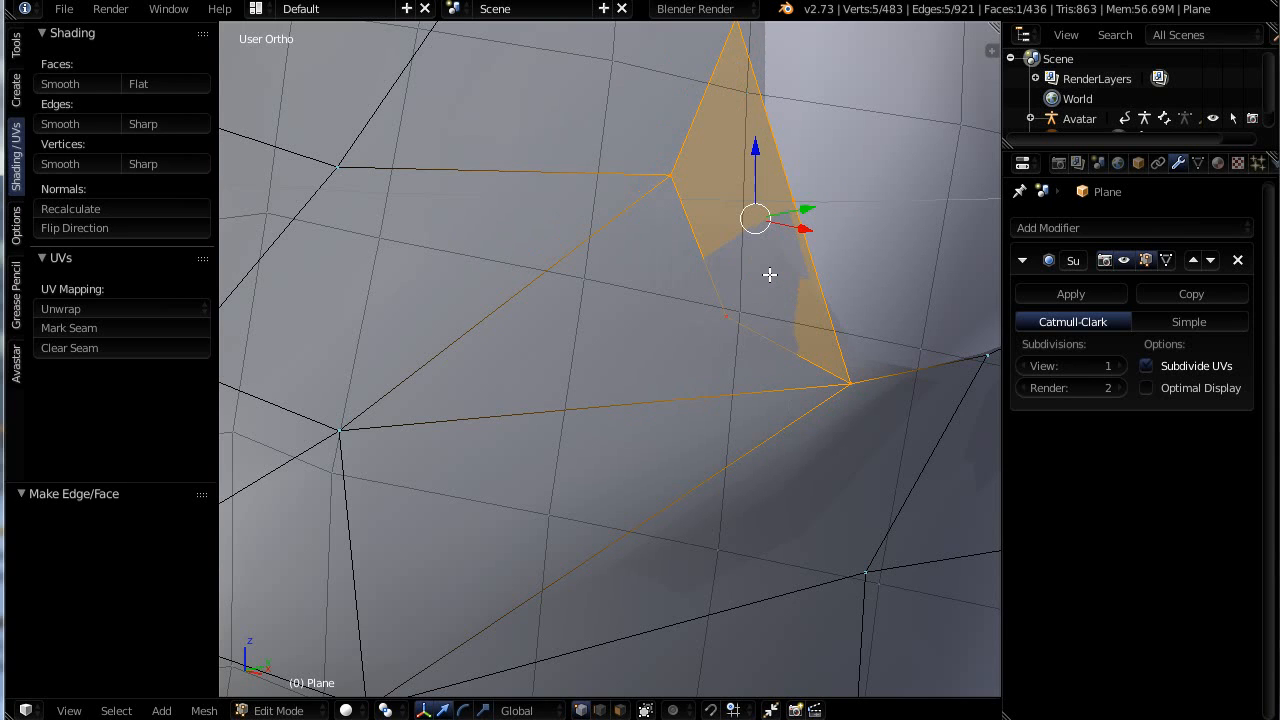
Pull the lower armhole corner vertex and its underarm neighbour in toward the body by -0.004 in X each
scroll(774, 325, down, 3)
middle_drag(780, 374, 920, 394)
right_click(805, 367)
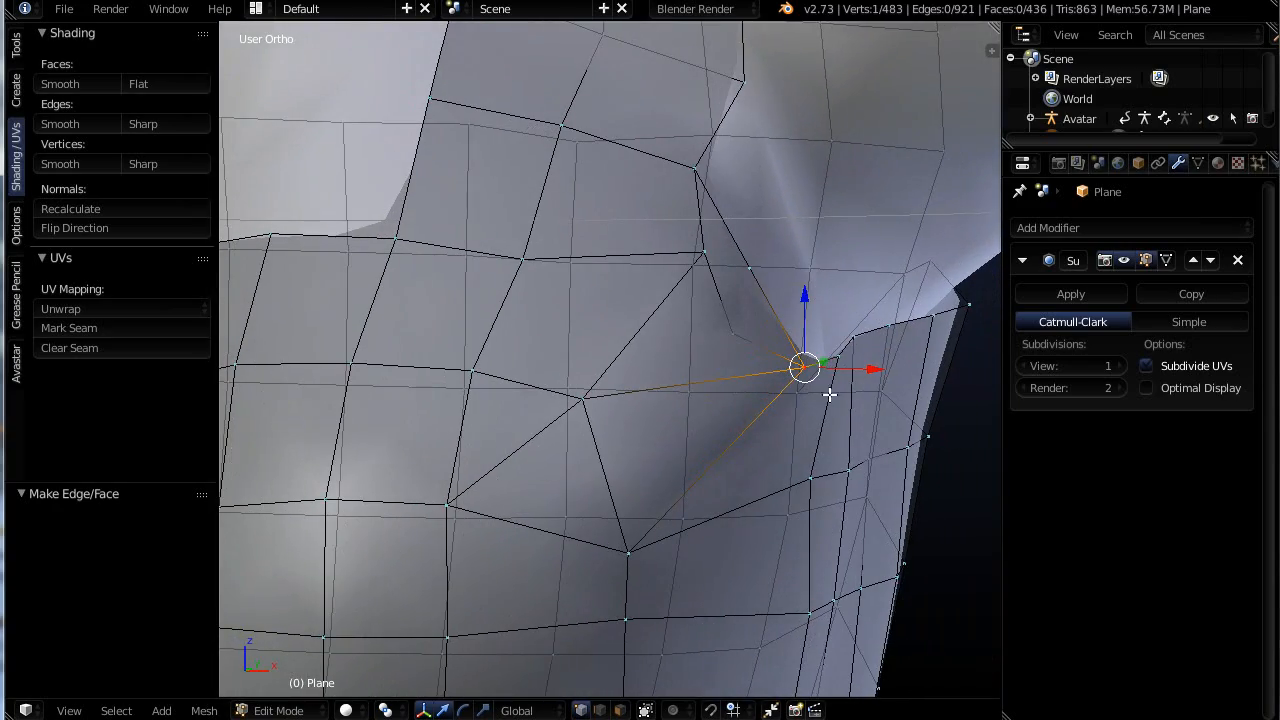
middle_drag(831, 394, 860, 447)
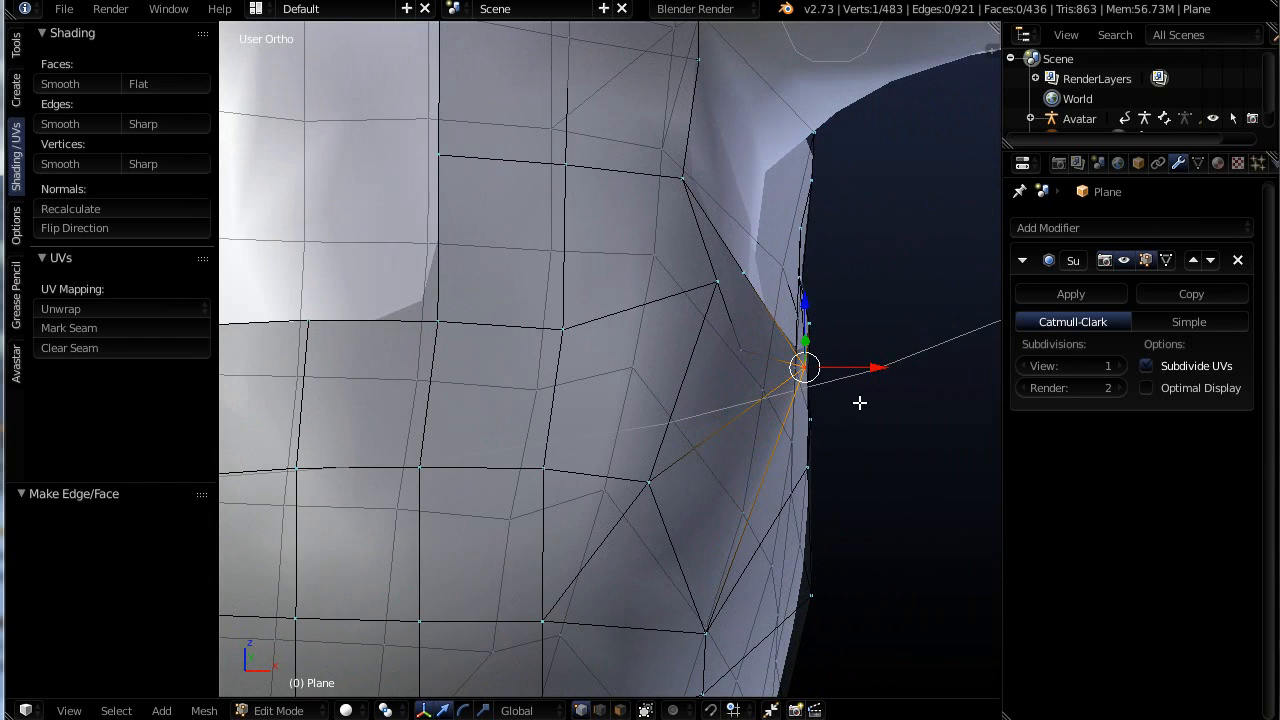
drag(866, 367, 828, 375)
middle_drag(828, 376, 823, 346)
right_click(826, 335)
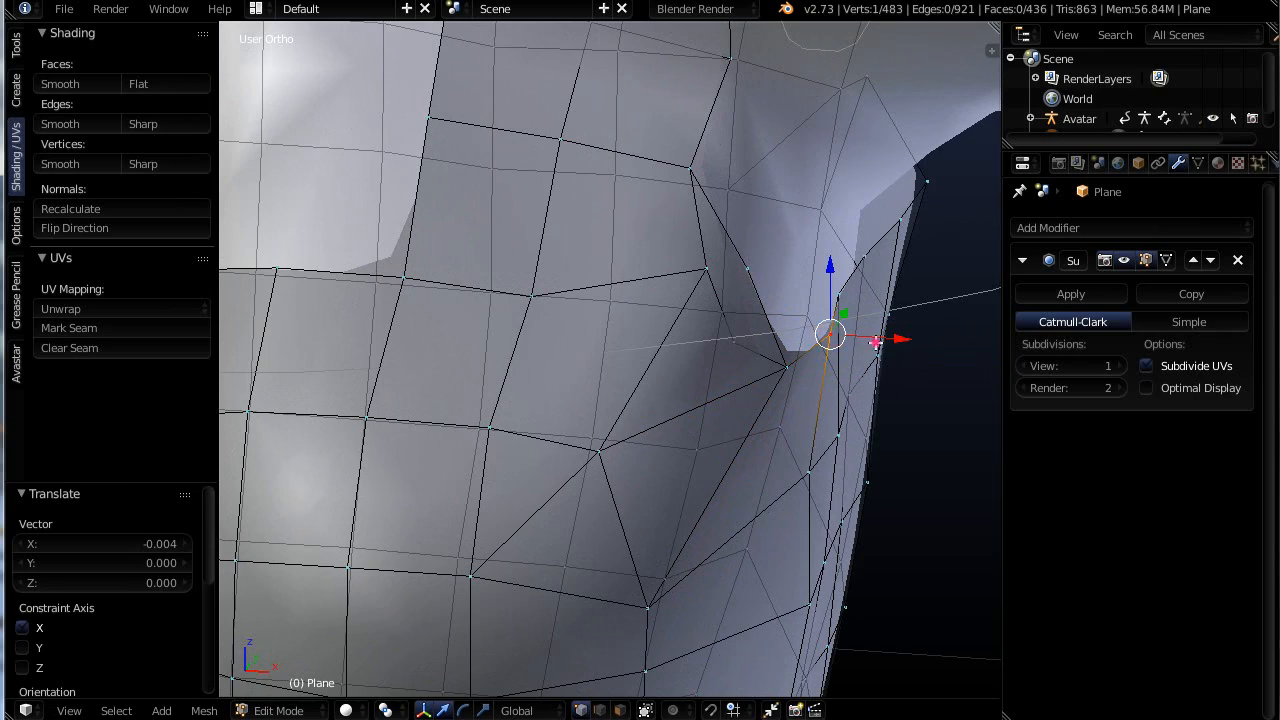
drag(877, 343, 855, 338)
Select the two side vertices near the top of the left shoulder strap and enable proportional editing in Connected mode
scroll(803, 349, down, 12)
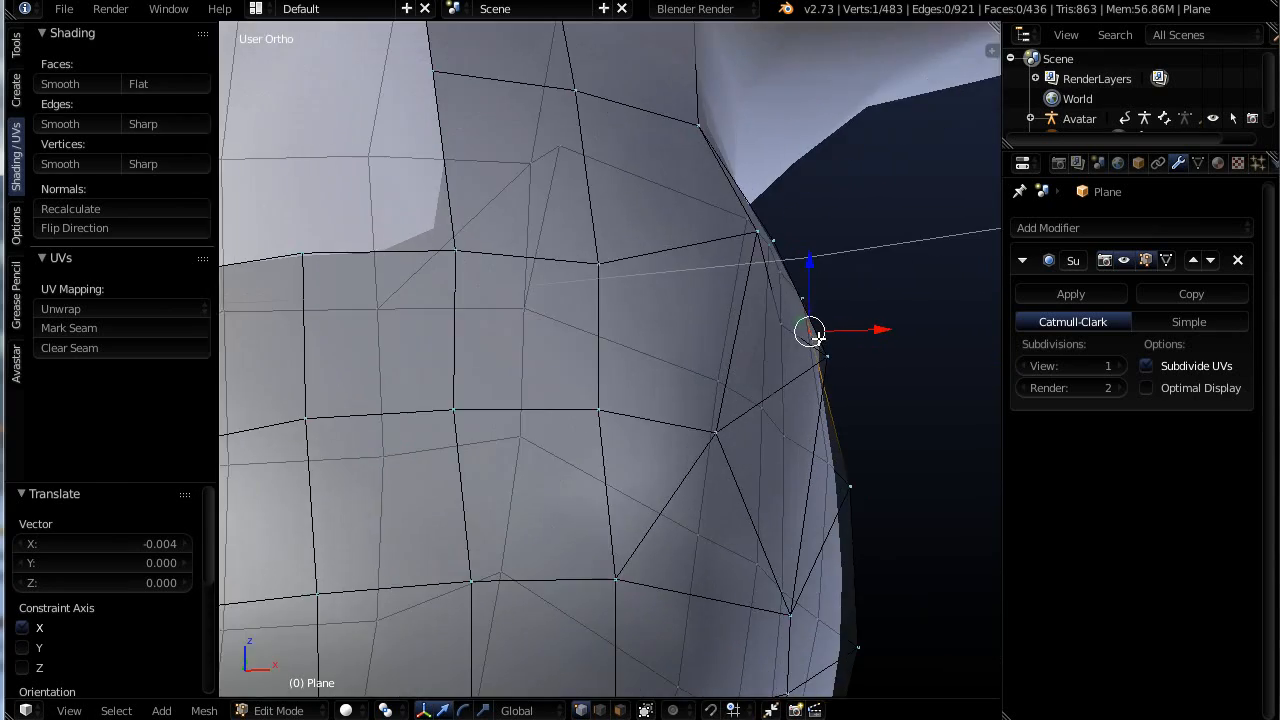
scroll(753, 285, up, 2)
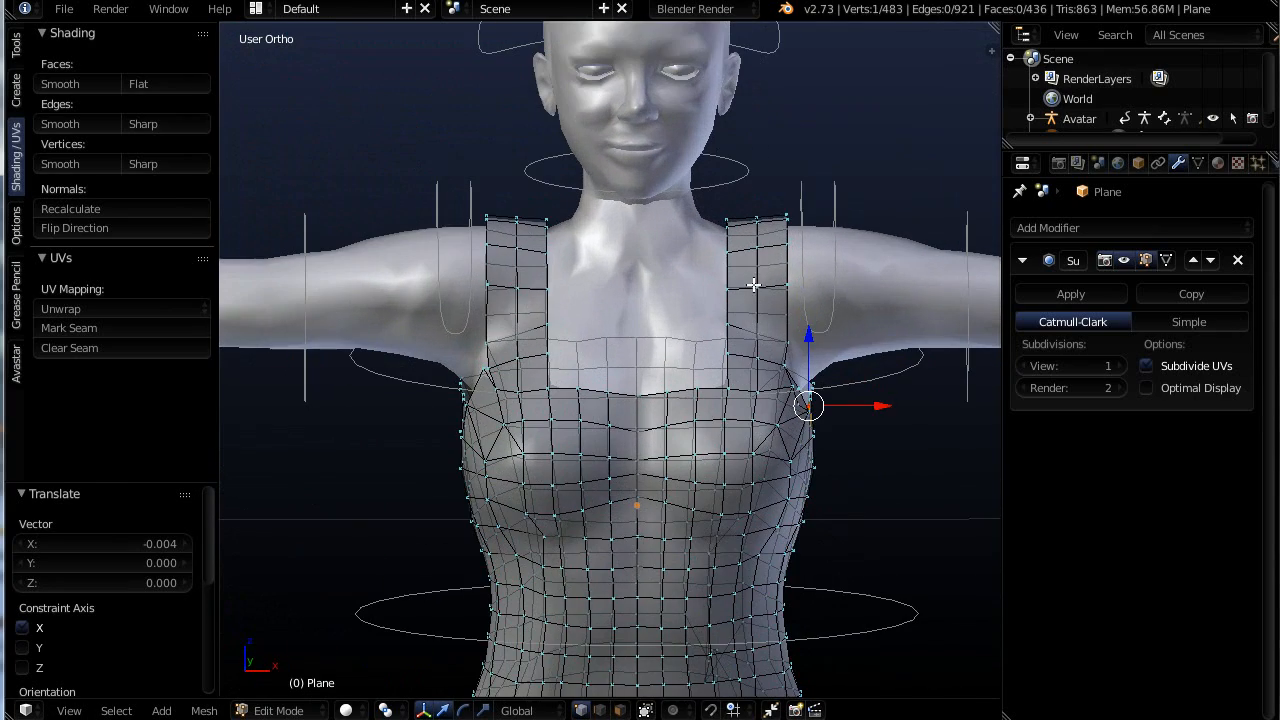
right_click(783, 220)
shift+right_click(731, 222)
middle_drag(770, 255, 763, 283)
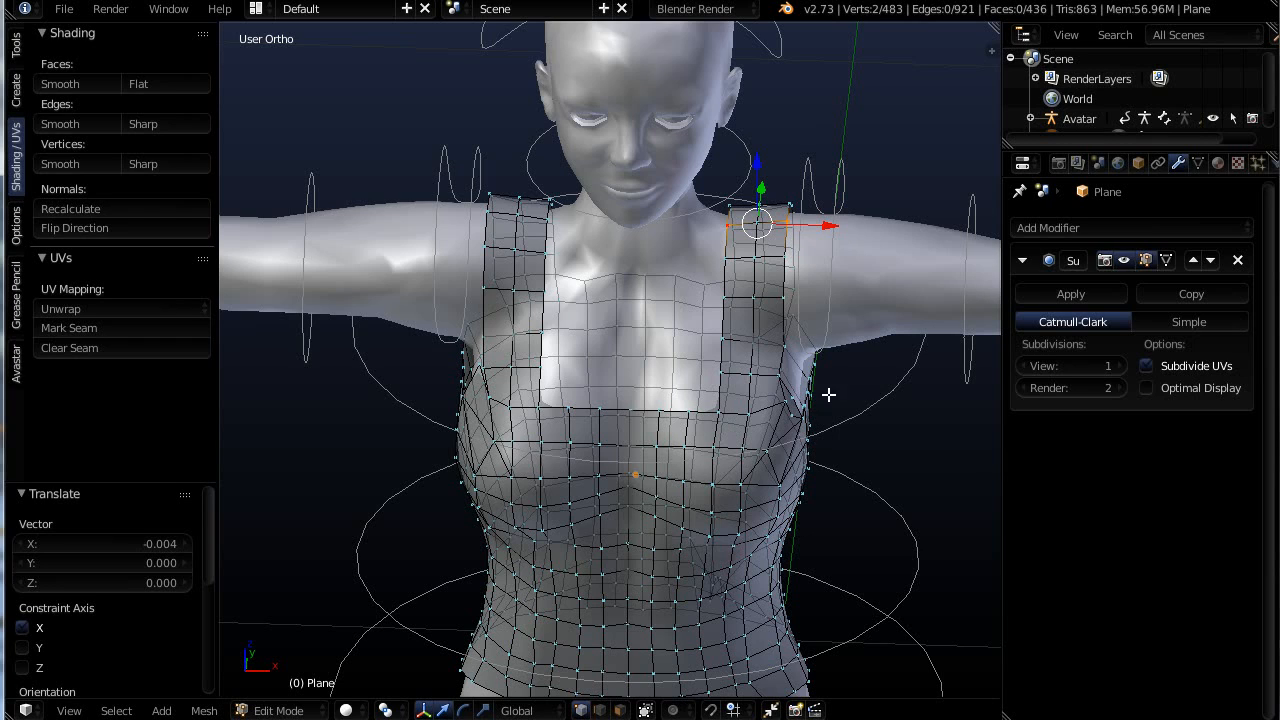
key(o)
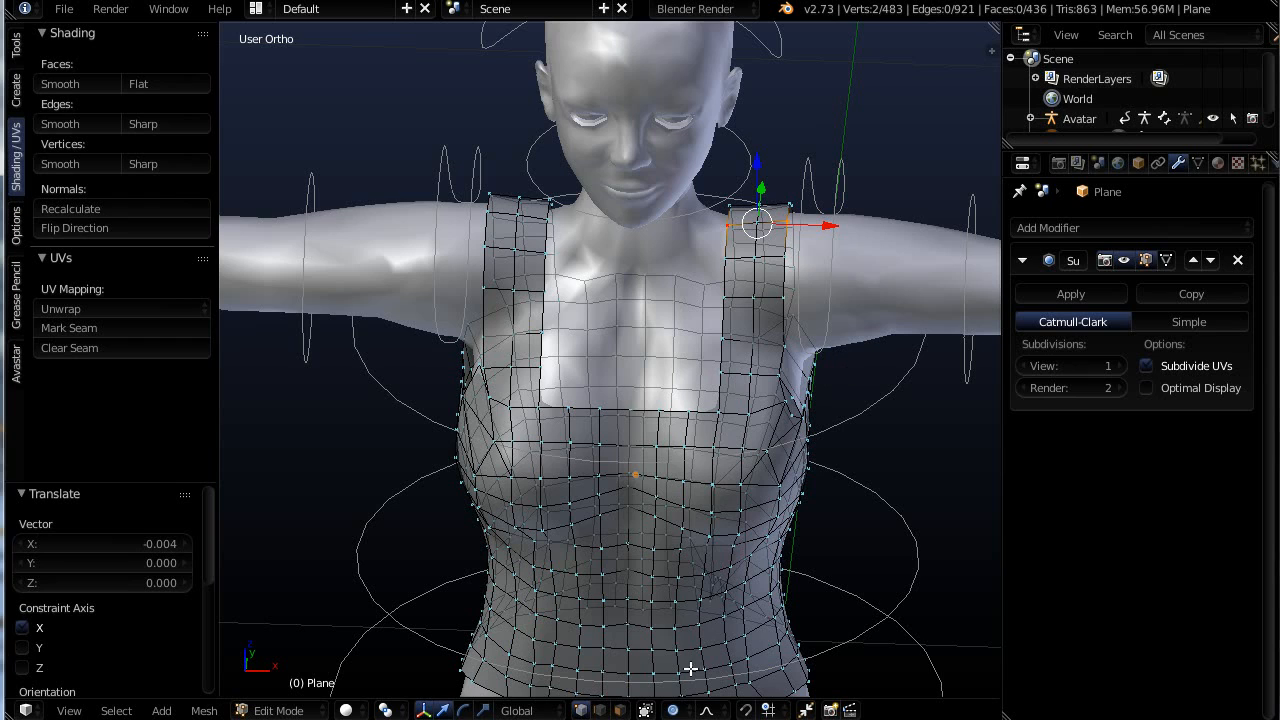
click(677, 711)
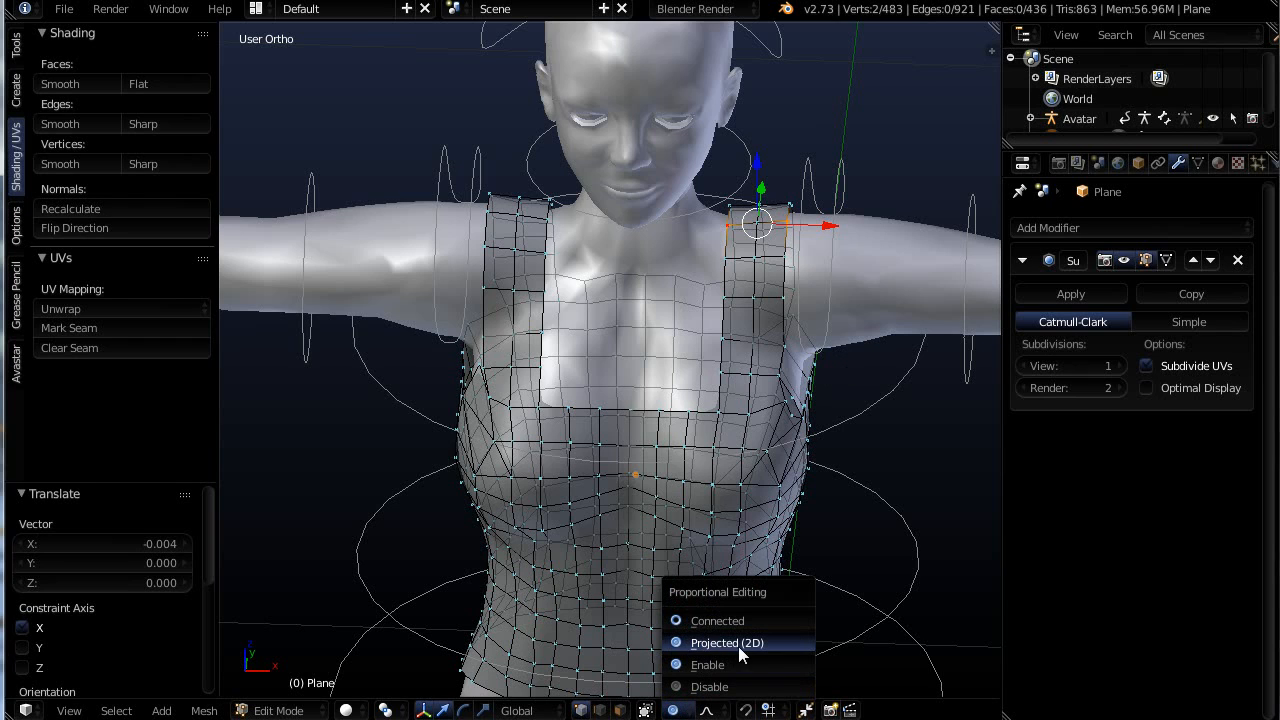
click(716, 621)
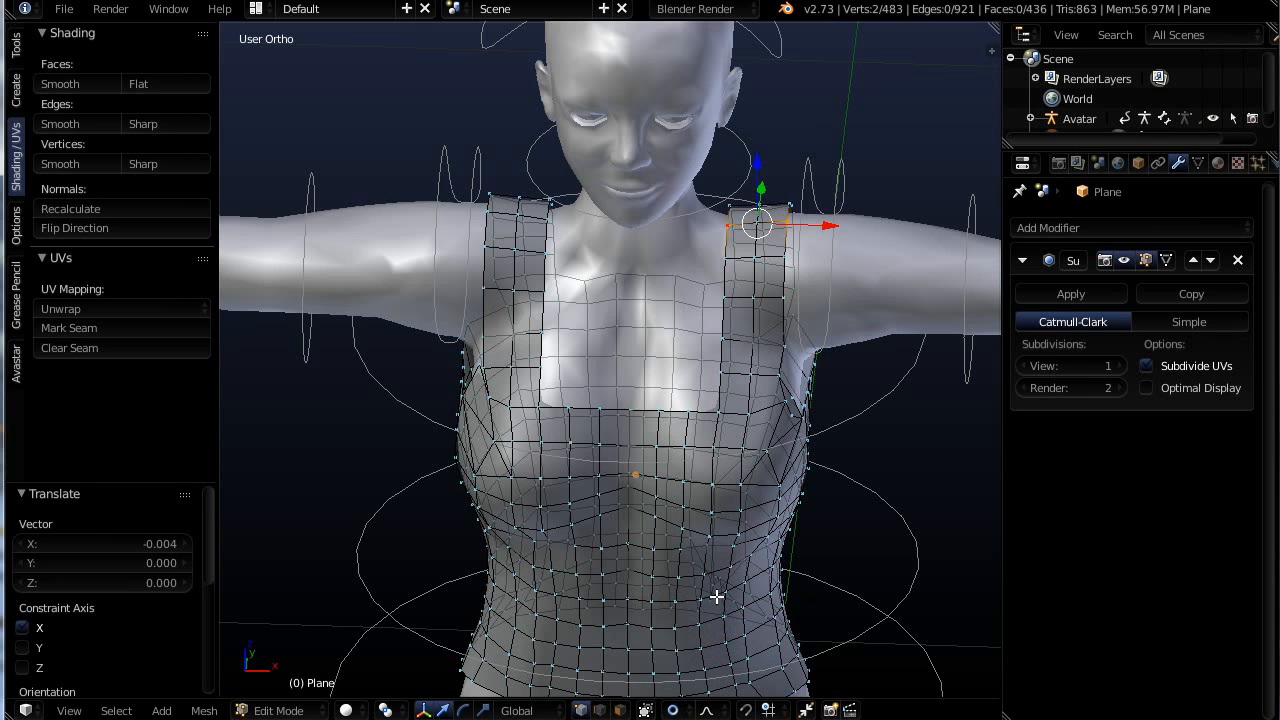
Scale the two selected side vertices of the left shoulder strap to 0.448 along X with a proportional size of 0.06
scroll(735, 453, up, 5)
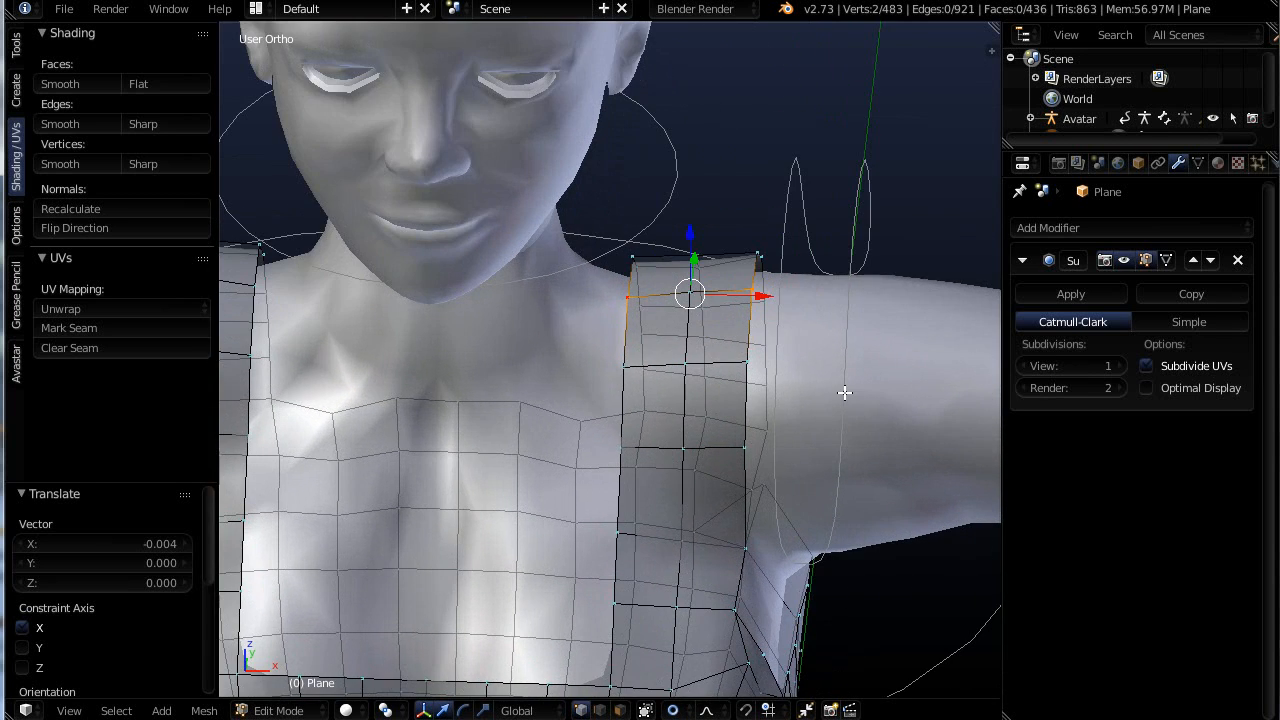
key(s)
key(x)
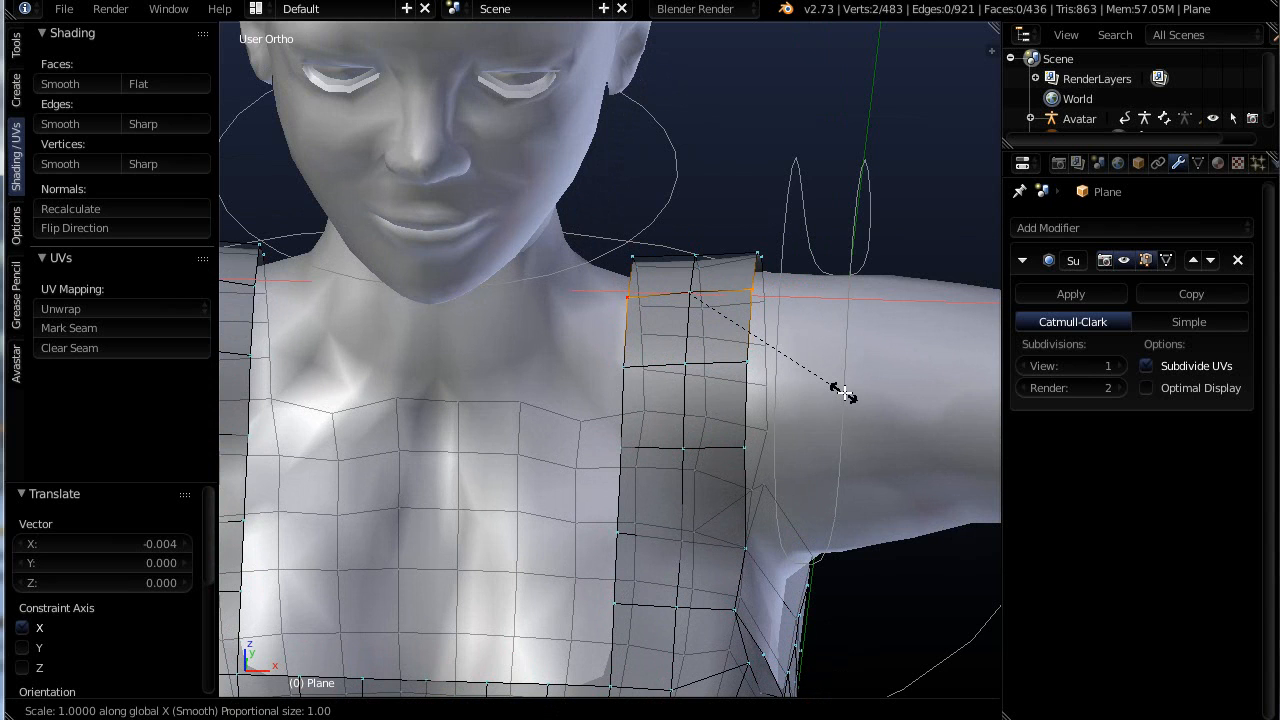
scroll(818, 378, up, 20)
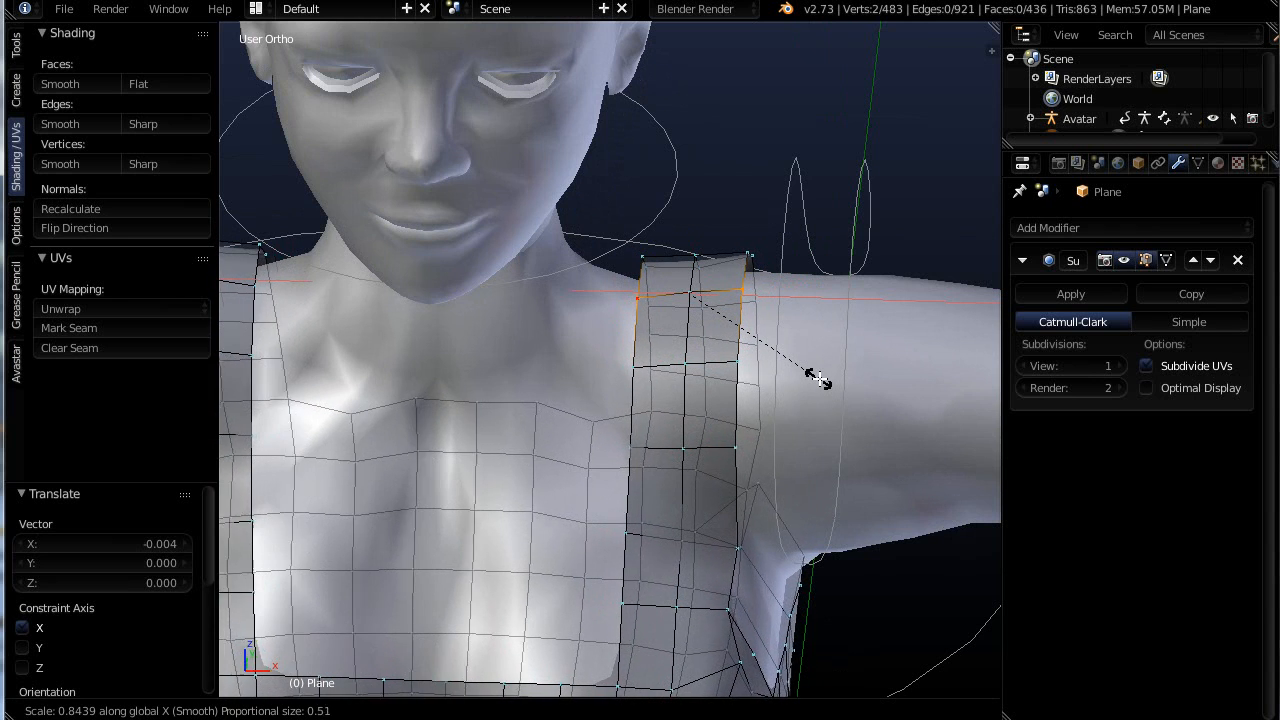
scroll(816, 378, up, 3)
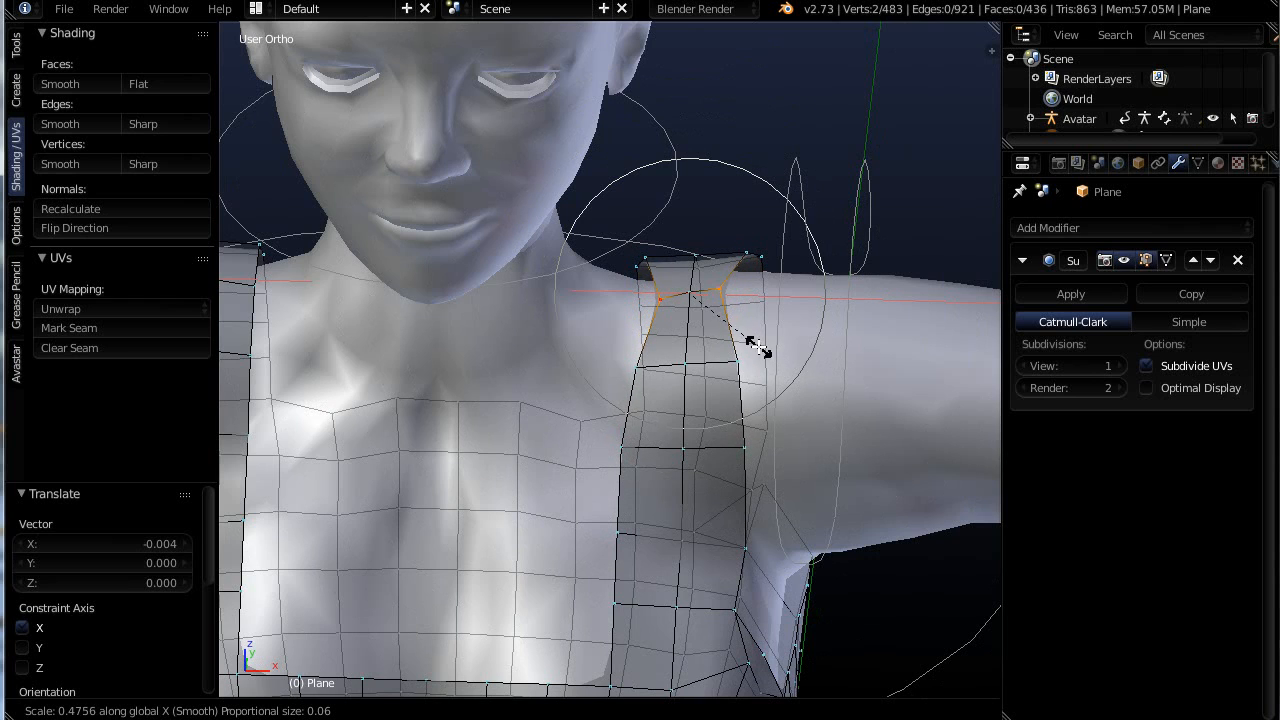
click(752, 346)
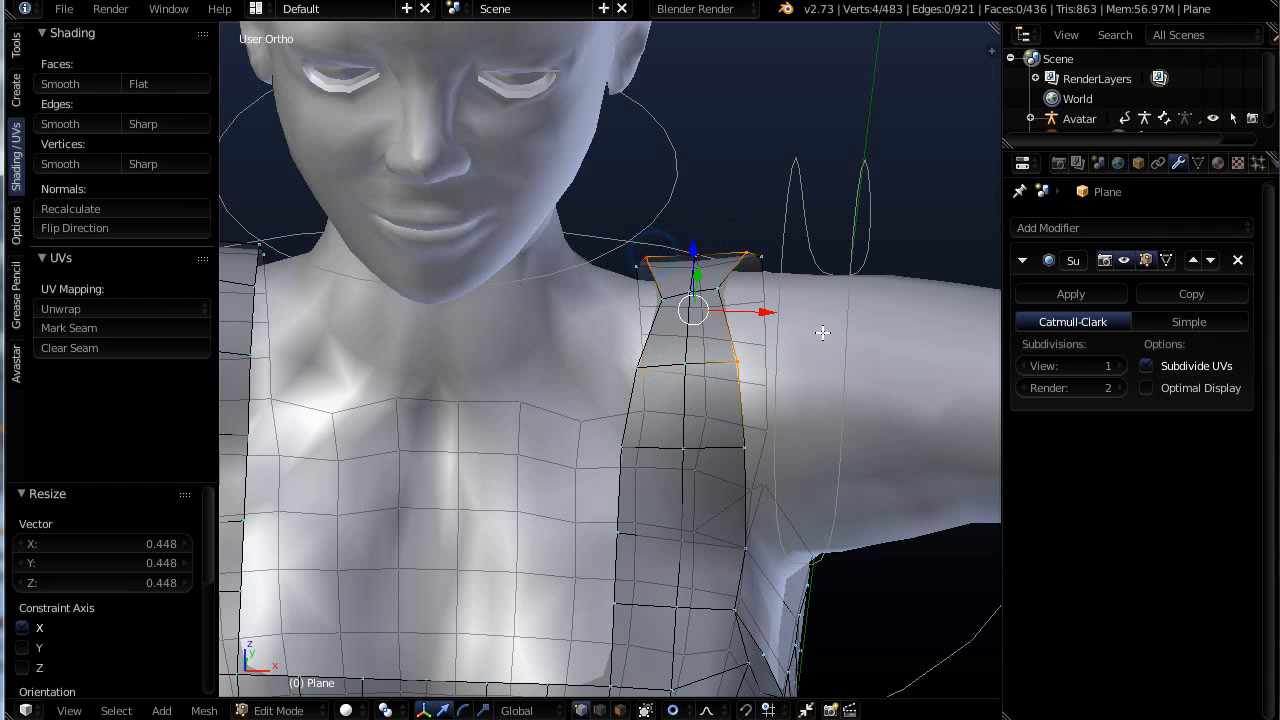
key(s)
key(x)
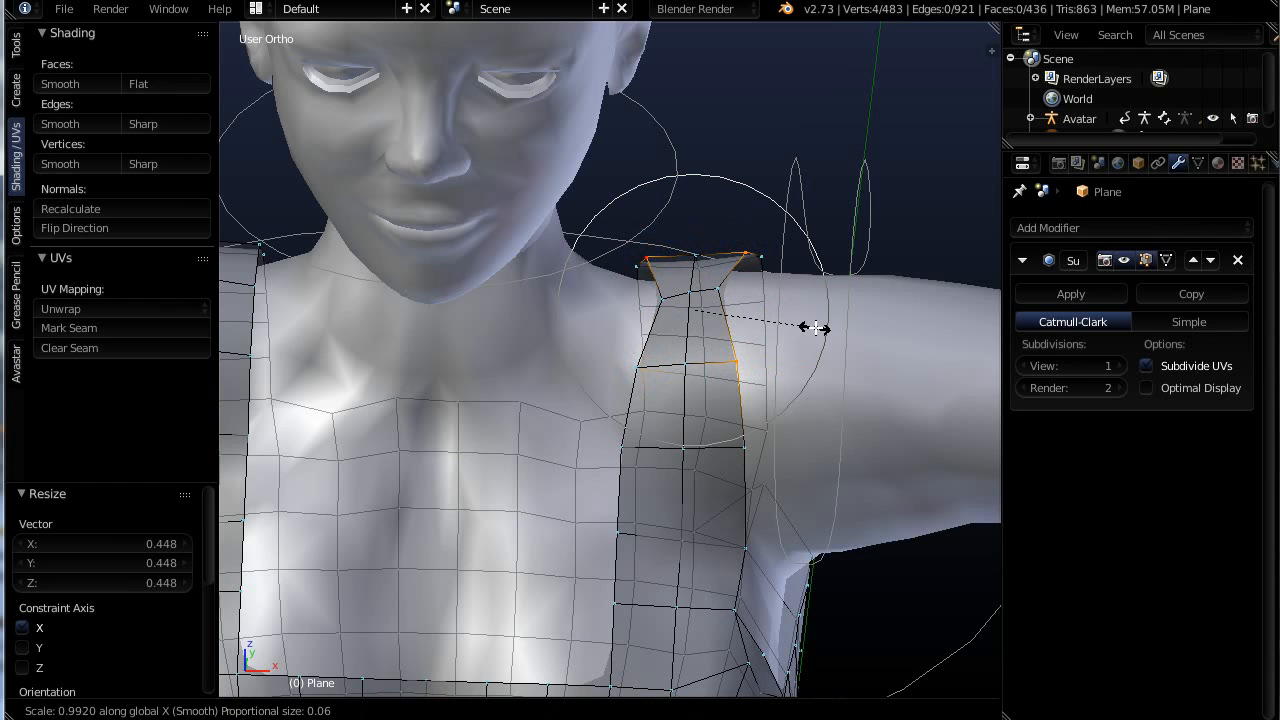
scroll(800, 330, down, 4)
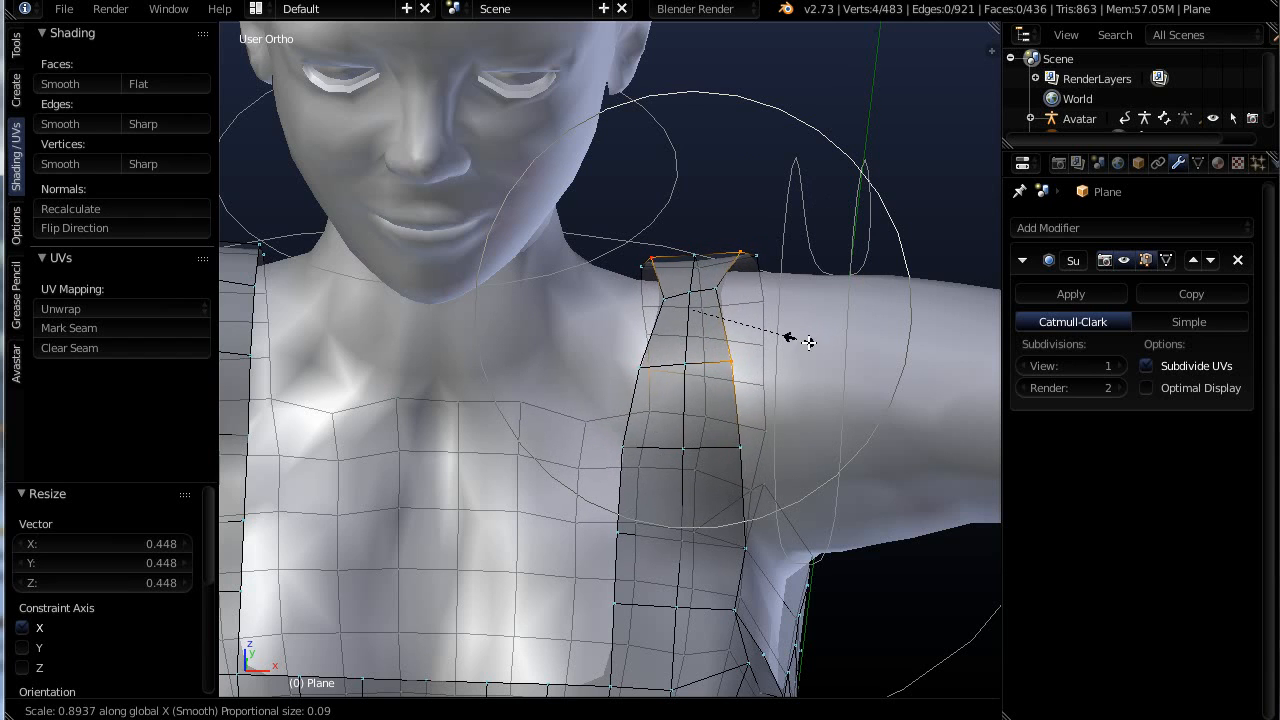
scroll(800, 343, up, 8)
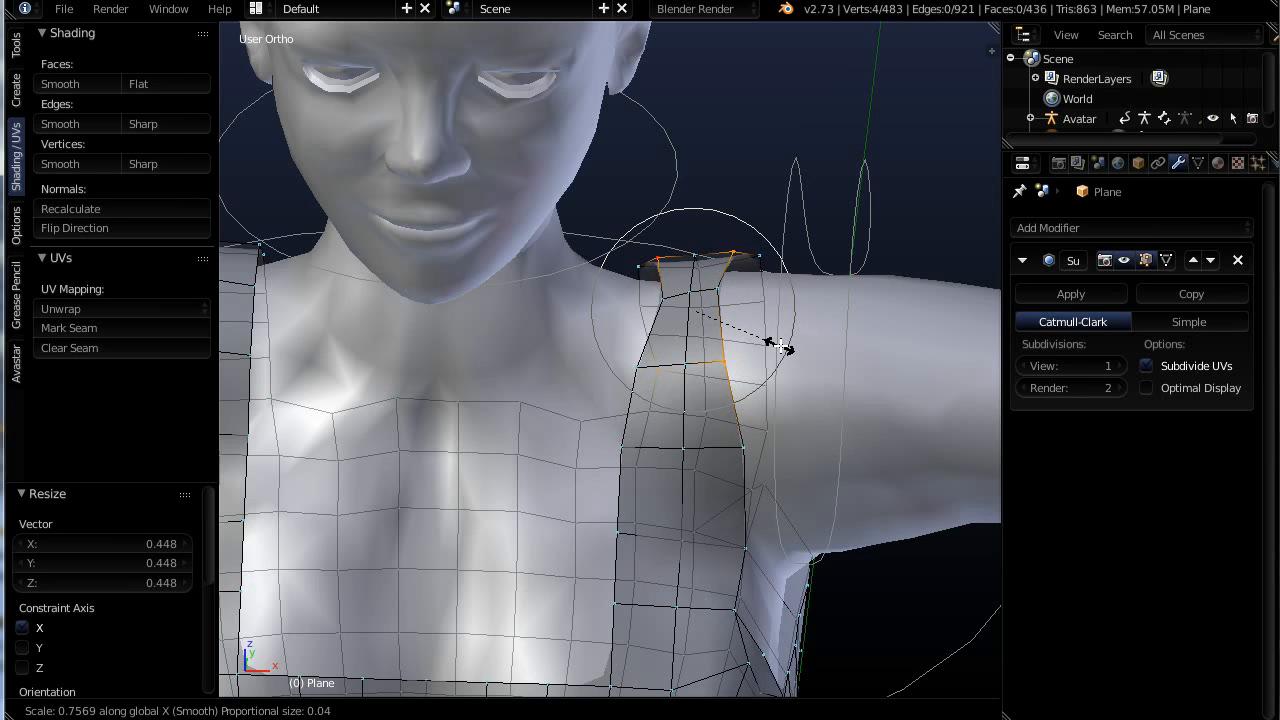
click(735, 368)
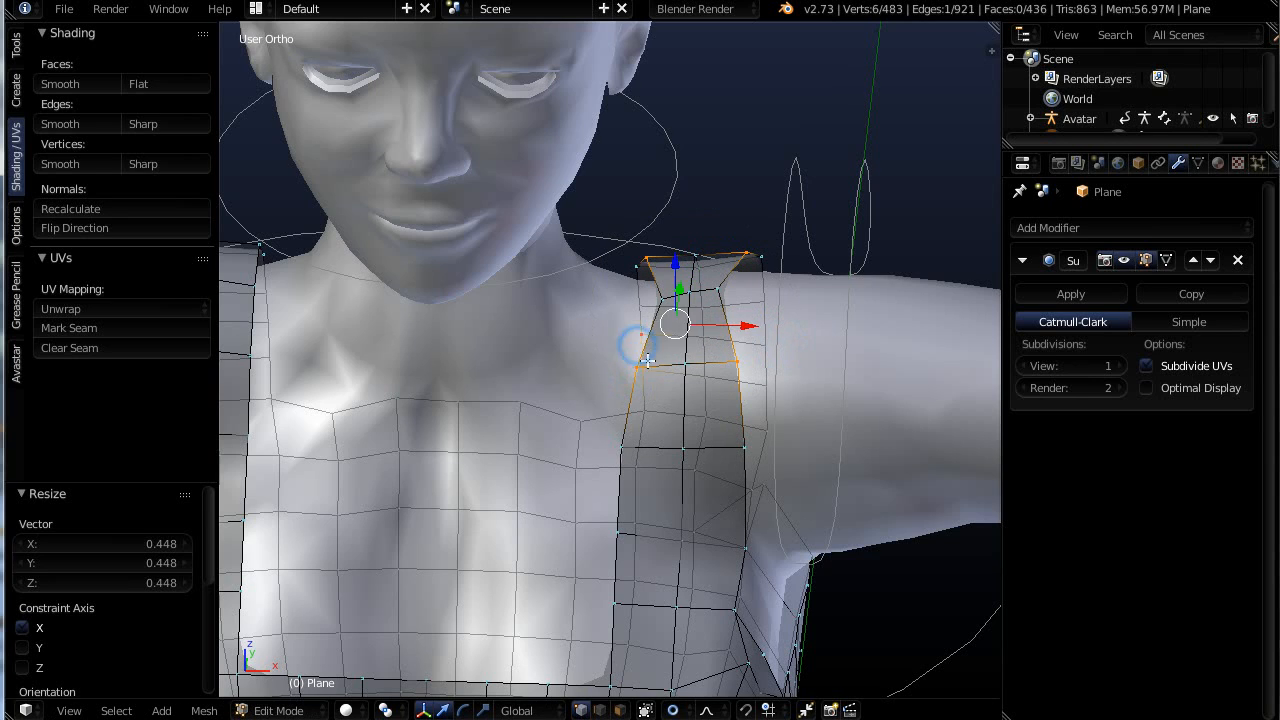
Scale the four strap side vertices directly above and below the narrowed pair to 0.575 along X with a proportional size of 0.04
middle_drag(762, 325, 812, 356)
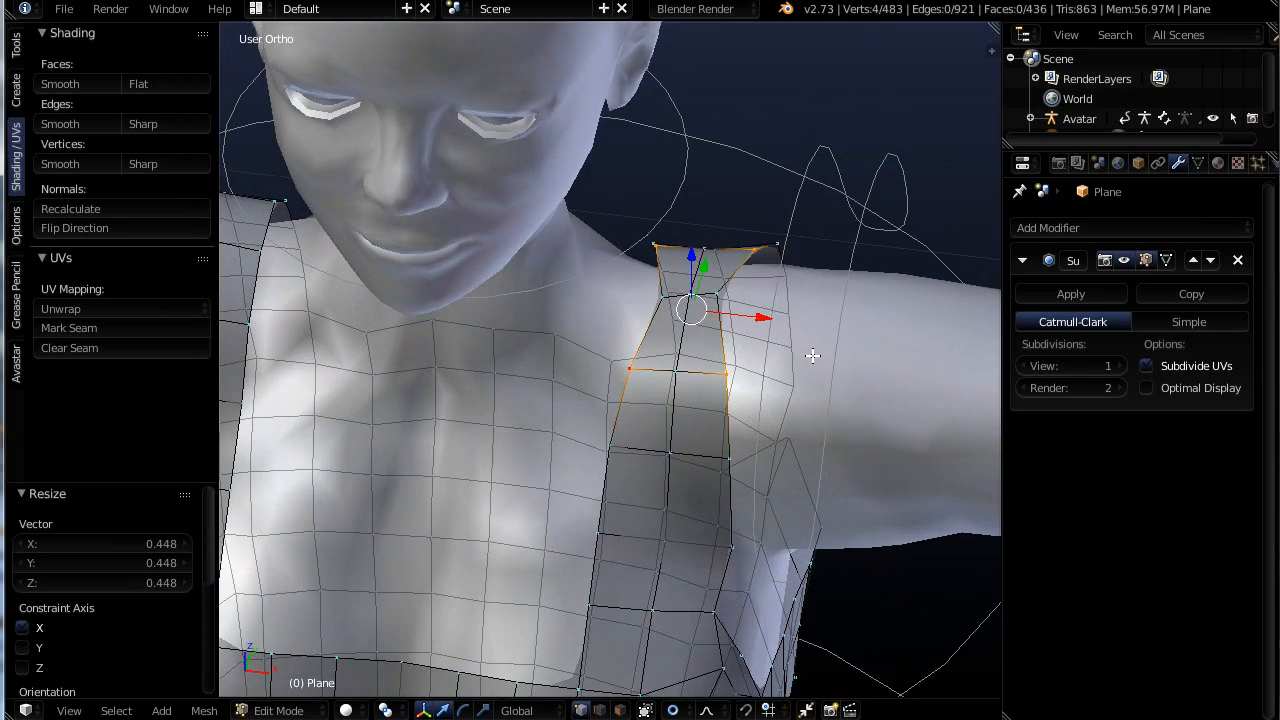
key(s)
key(x)
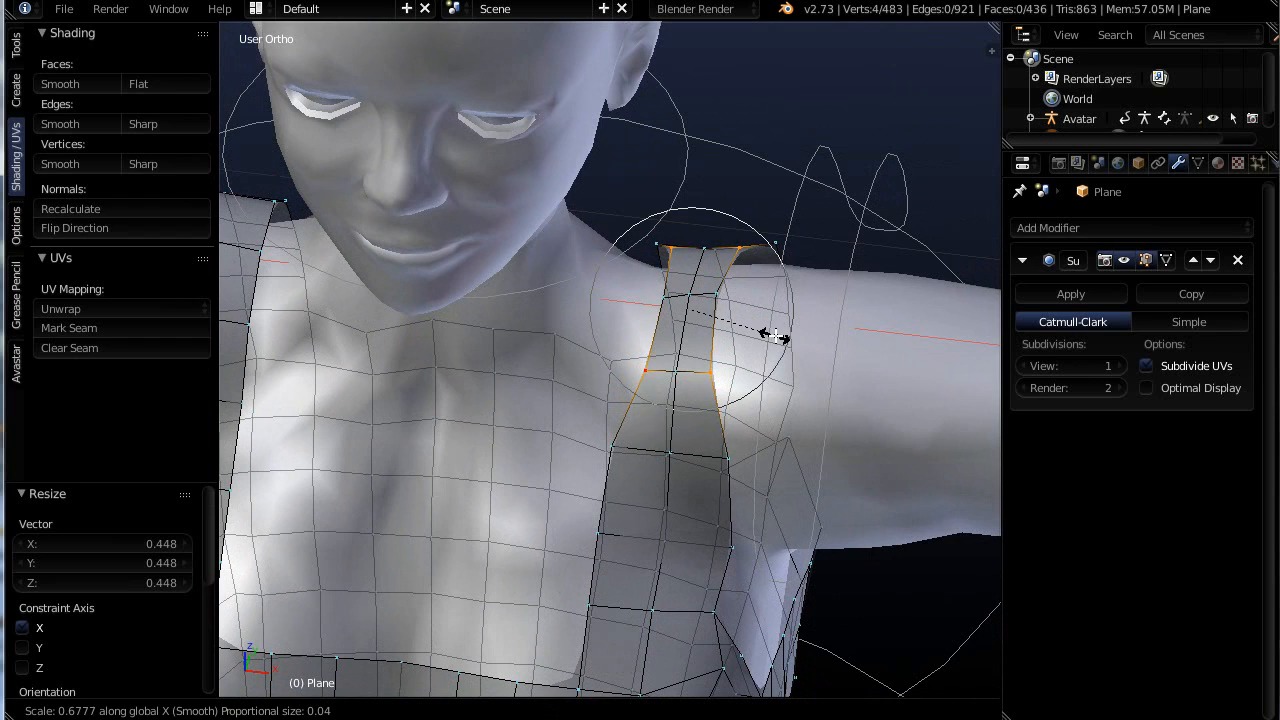
click(763, 329)
Move two outer-edge vertices lower on the left strap inward along X, the upper by -0.013 and the lower by -0.016
scroll(777, 370, down, 4)
mouse_move(806, 409)
middle_down()
mouse_move(834, 429)
mouse_move(783, 402)
middle_up()
right_click(755, 403)
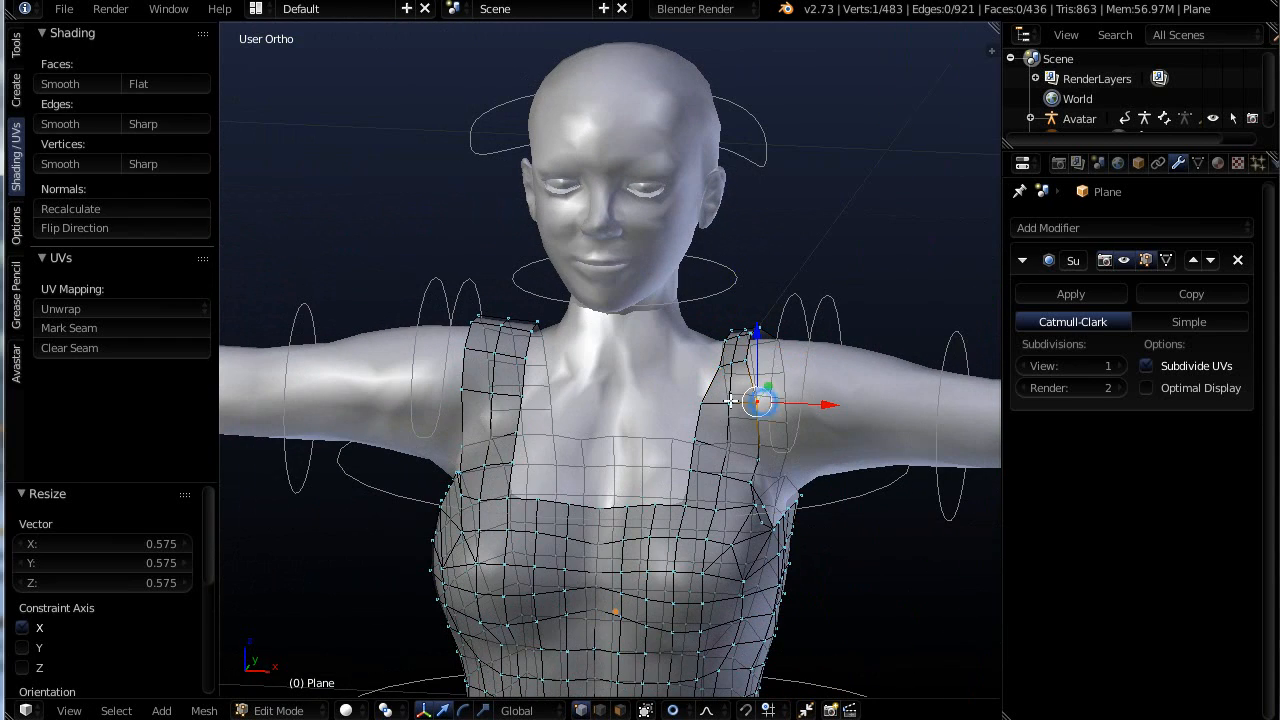
key(g)
key(x)
click(811, 404)
right_click(784, 462)
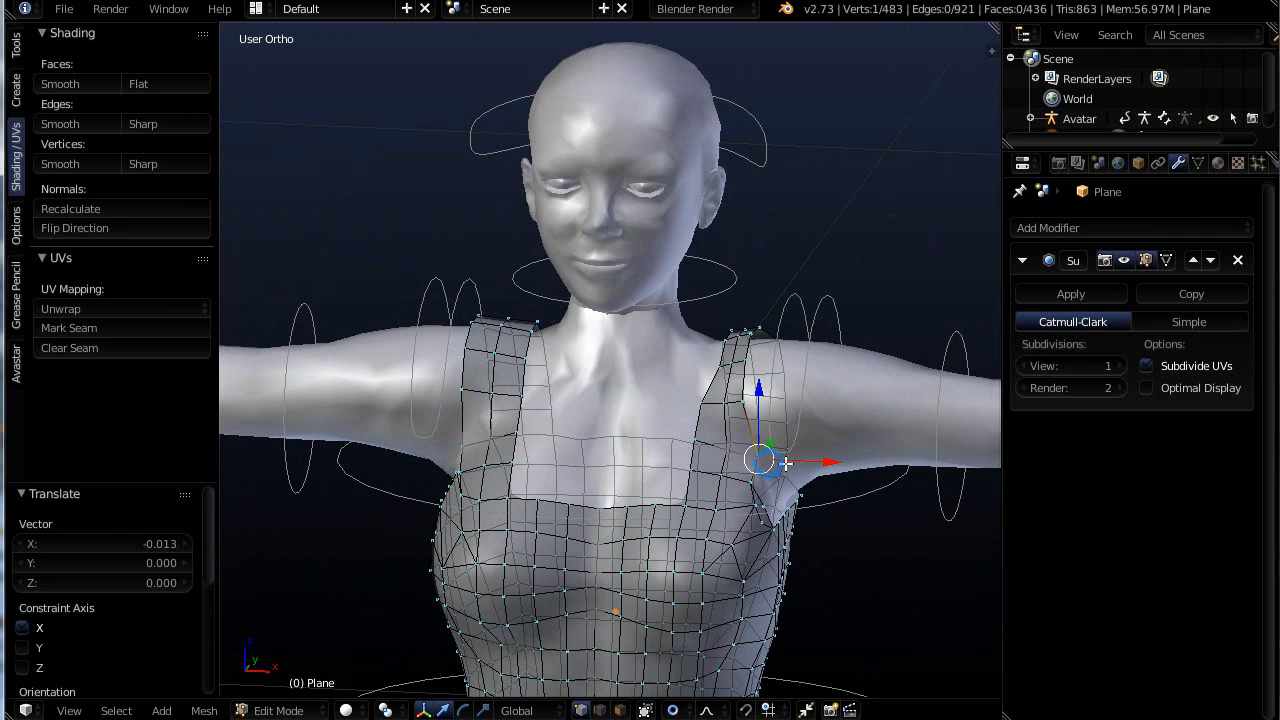
key(g)
key(x)
click(786, 460)
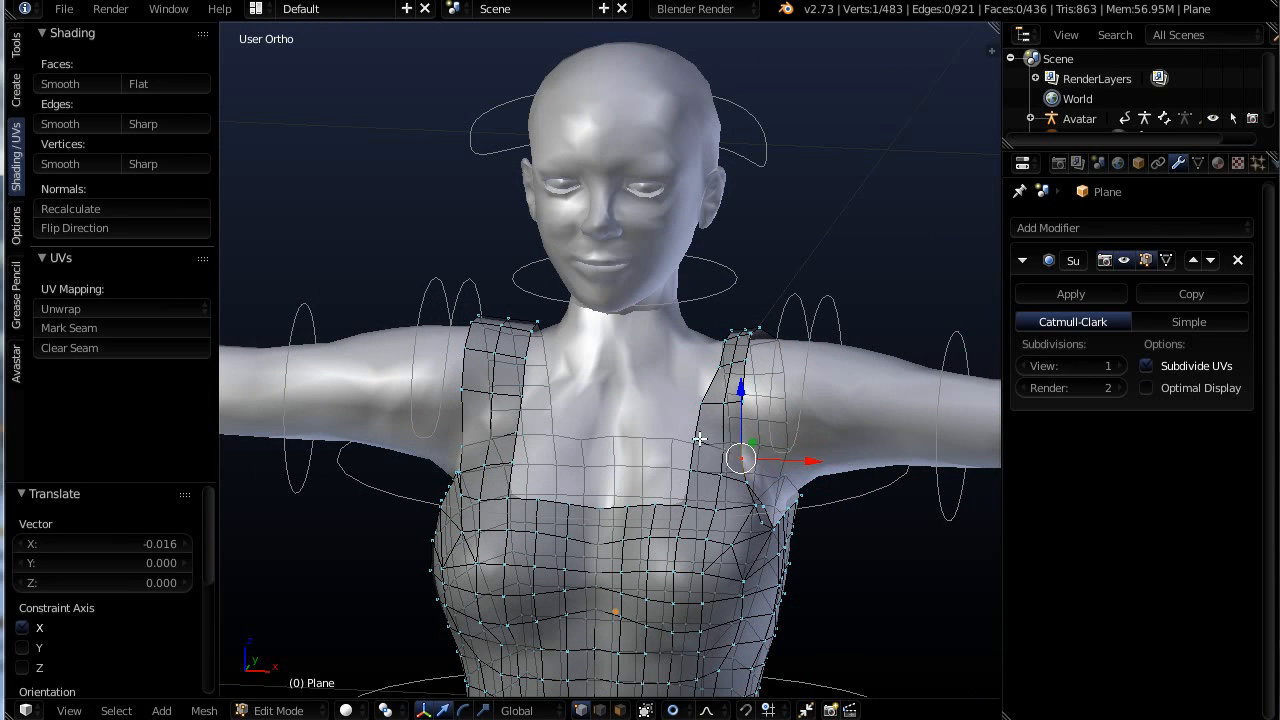
Shift two inner-edge vertices of the left strap outward along X by 0.012 and 0.013 to narrow the strap
right_click(700, 398)
key(g)
key(x)
click(709, 398)
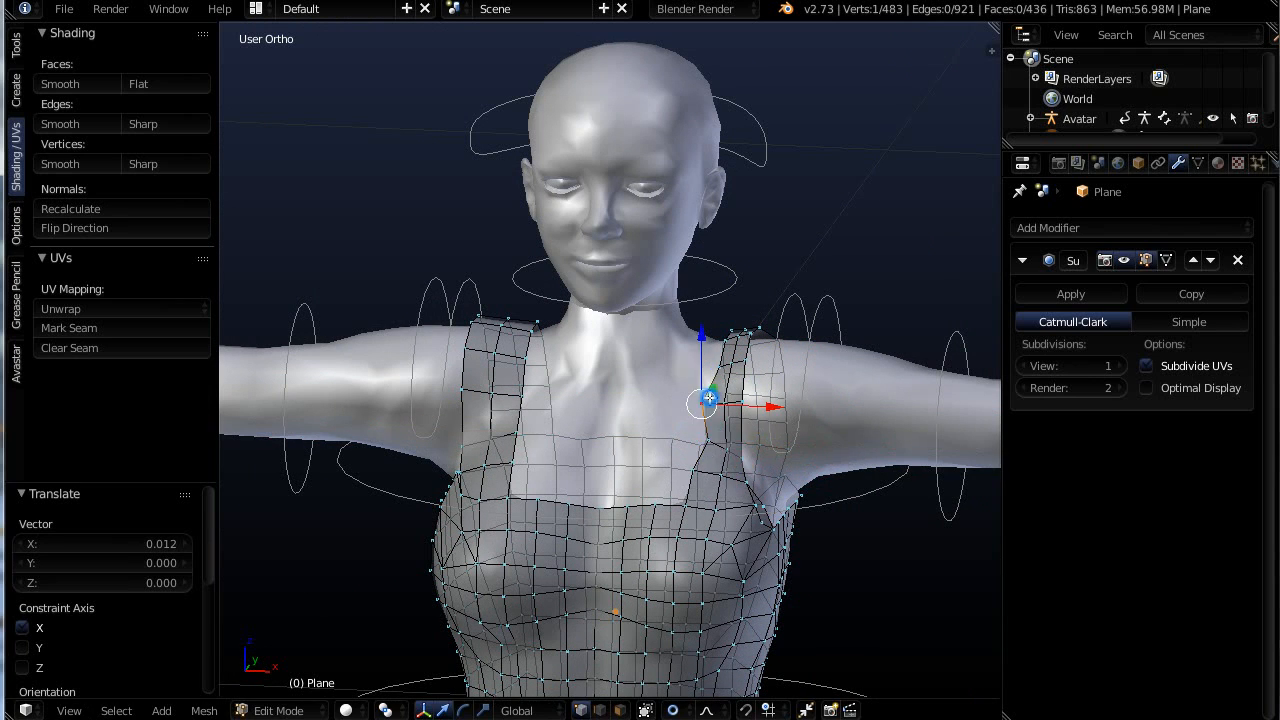
drag(765, 407, 781, 408)
Move the selected left strap vertex forward by -0.016 in Y, working from the avatar's side
scroll(778, 502, down, 2)
middle_drag(773, 518, 617, 463)
scroll(699, 470, up, 3)
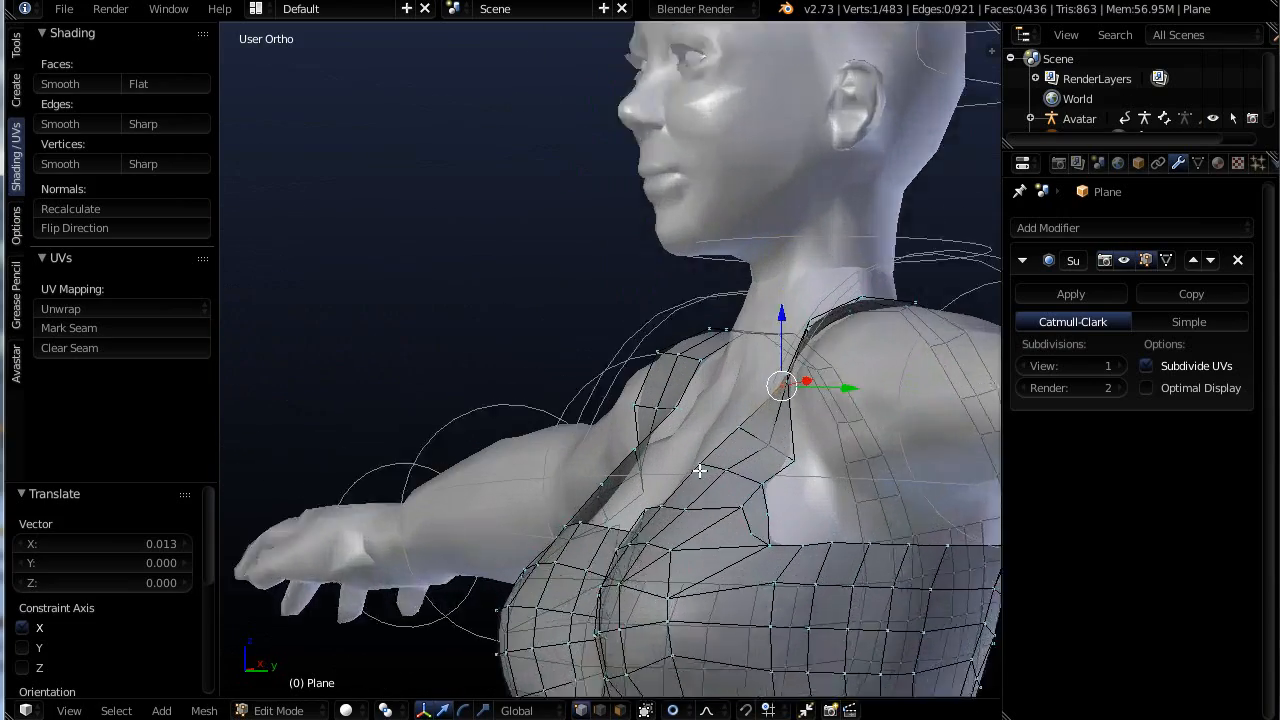
scroll(699, 470, up, 3)
scroll(876, 494, up, 1)
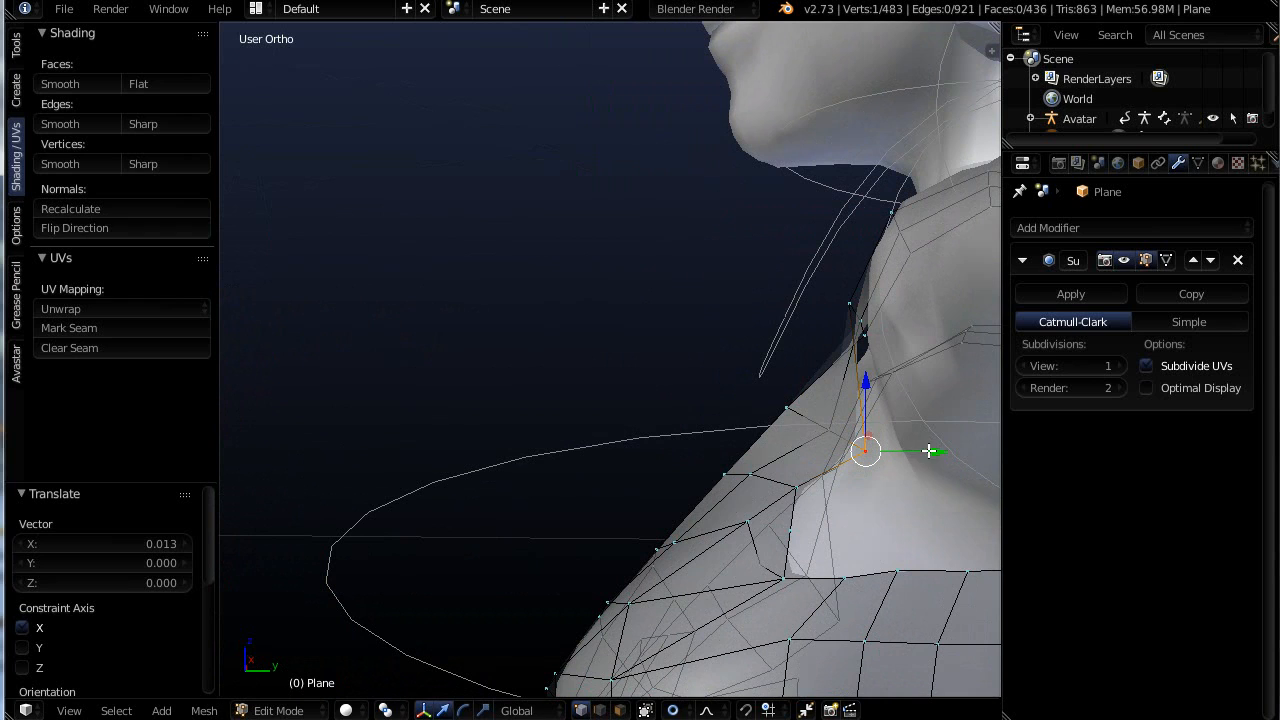
drag(929, 451, 886, 445)
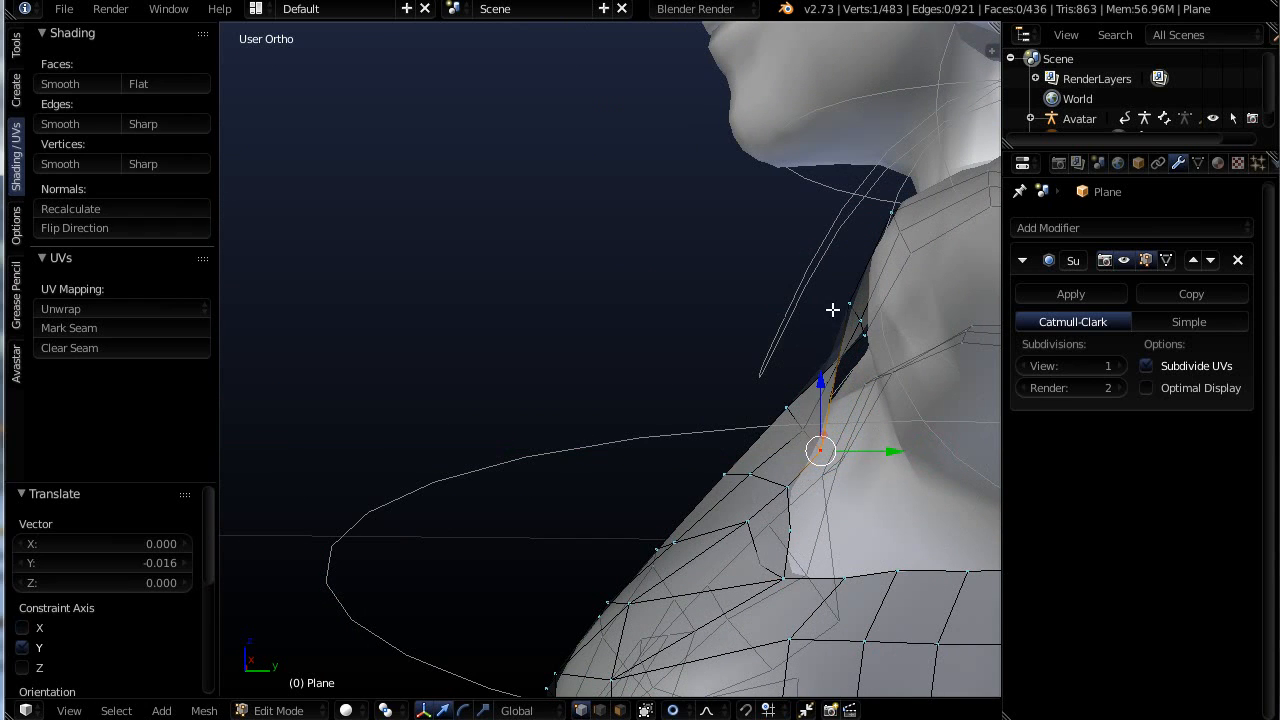
Adjust the left strap's front vertices: shift one by -0.009 in Z, its neighbour by 0.011 in Y, and the lower one by -0.003 Y, 0.002 Z
right_click(847, 305)
drag(849, 255, 849, 280)
right_click(860, 341)
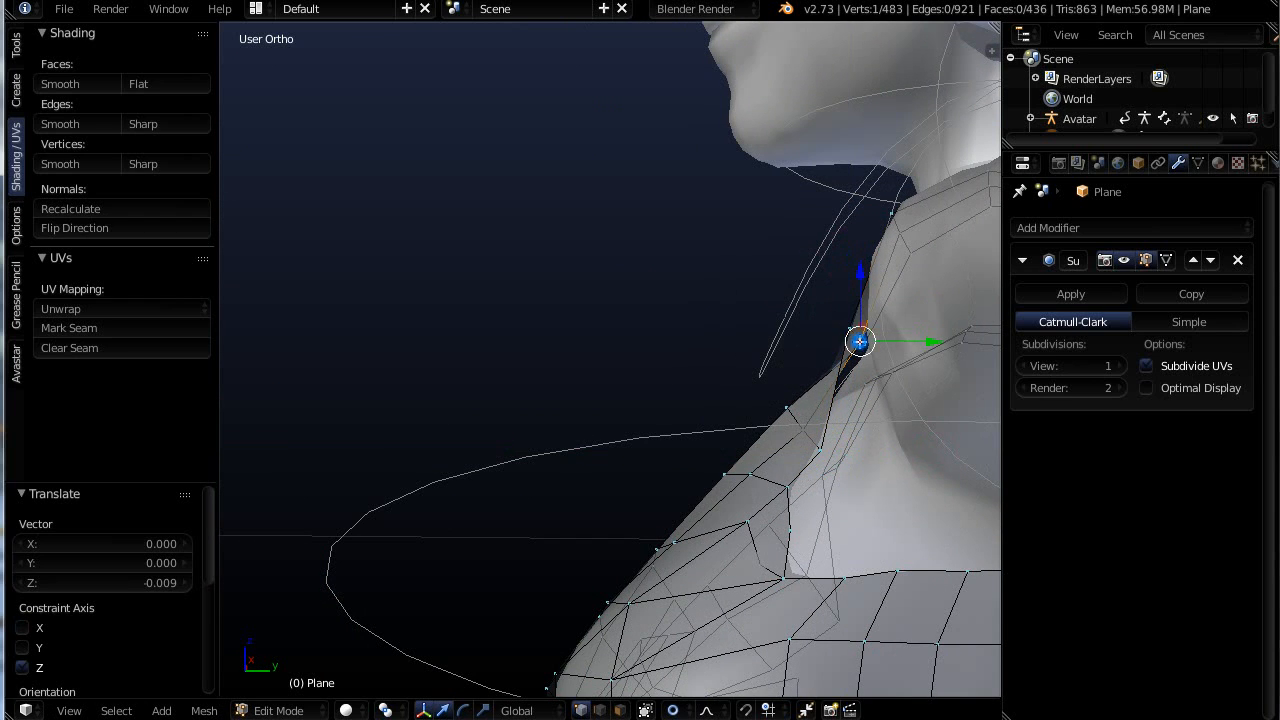
mouse_move(895, 341)
mouse_down()
mouse_move(913, 332)
mouse_move(886, 329)
mouse_move(909, 345)
mouse_up()
right_click(843, 327)
right_click(821, 452)
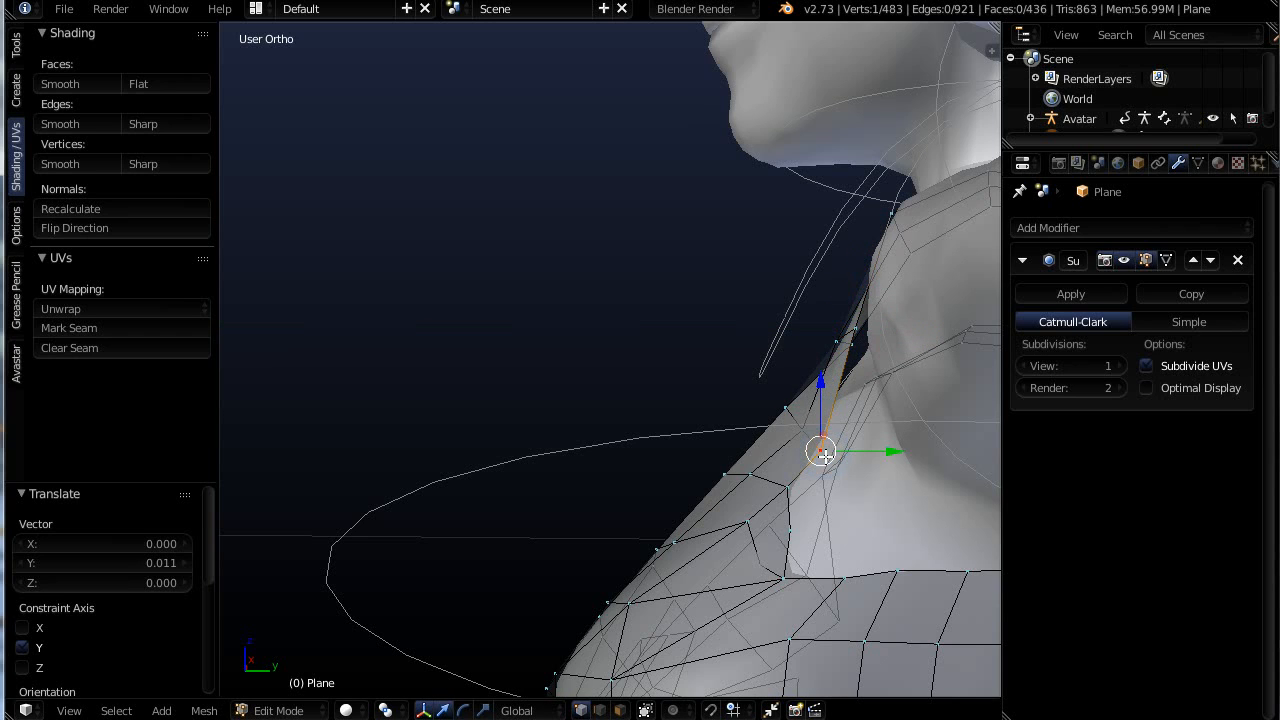
drag(821, 455, 792, 426)
Move the stray corner vertex of the right armhole down into a curve by 0.006 X, -0.023 Y and -0.025 Z
middle_drag(759, 540, 980, 538)
scroll(766, 551, down, 2)
shift+middle_drag(797, 517, 783, 567)
scroll(780, 567, down, 5)
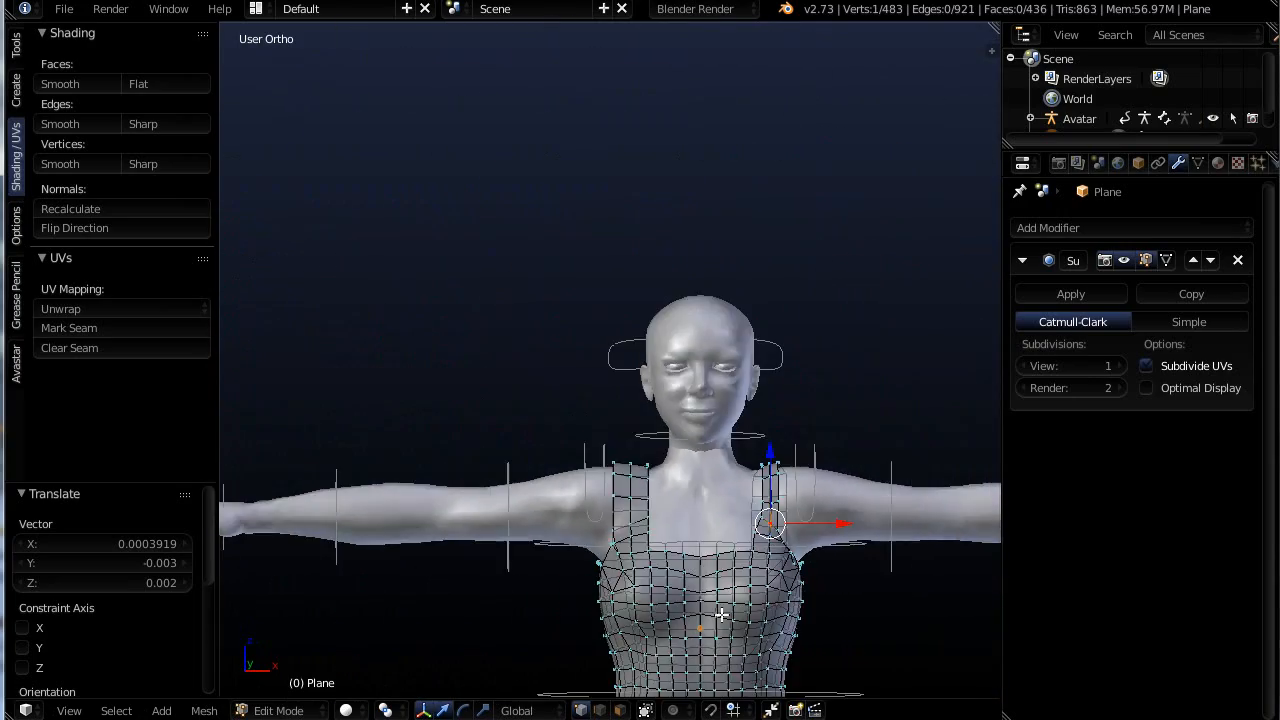
middle_drag(645, 614, 850, 598)
scroll(725, 575, up, 7)
scroll(709, 536, up, 3)
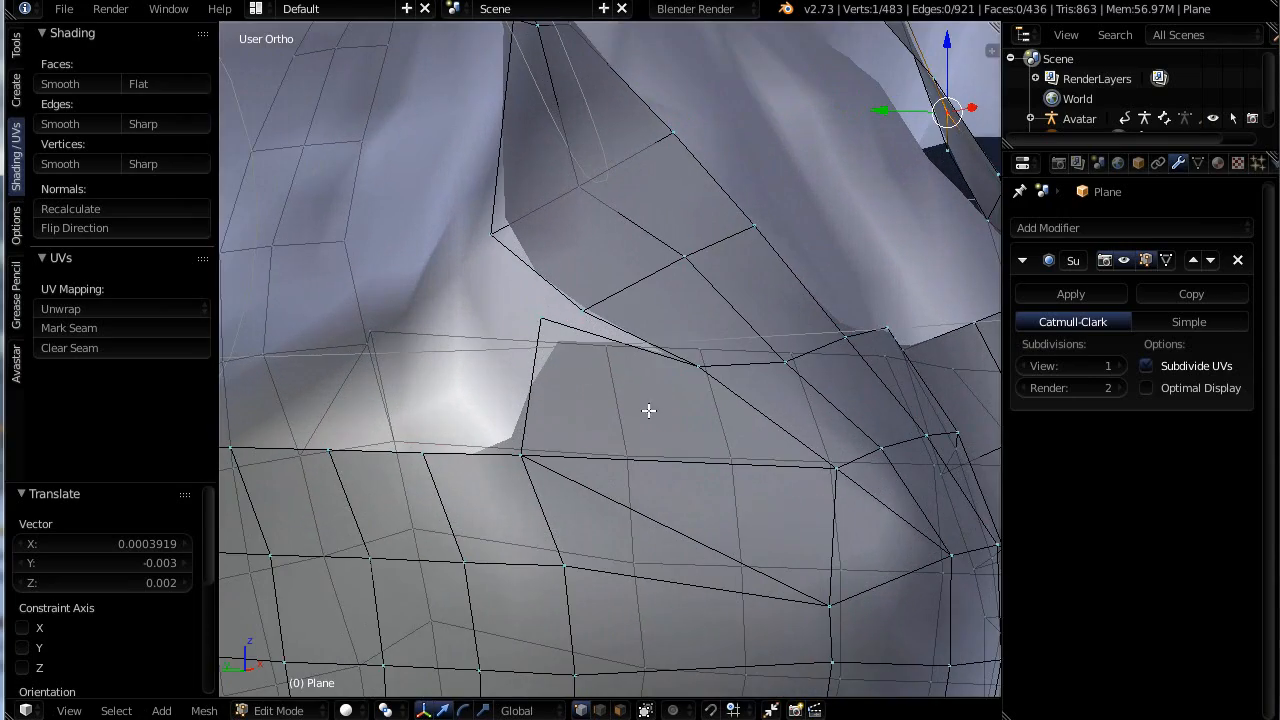
middle_drag(648, 410, 657, 445)
right_click(688, 547)
middle_drag(757, 620, 567, 383)
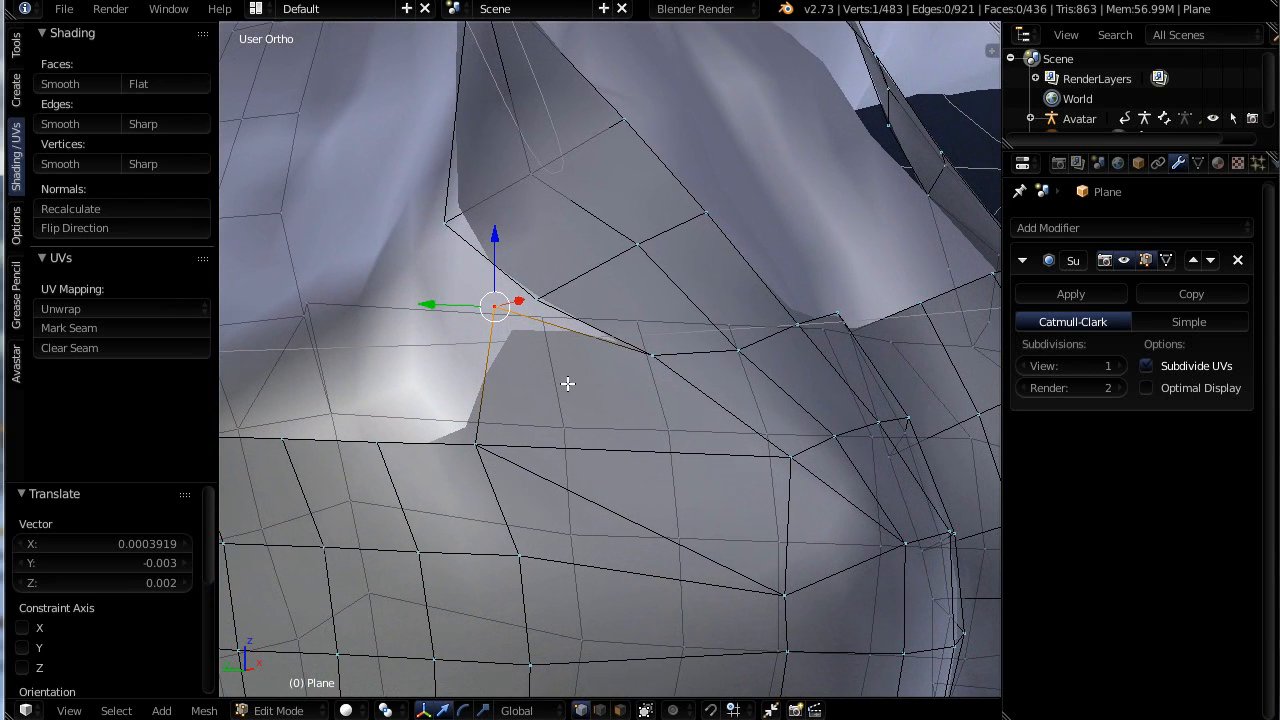
key(g)
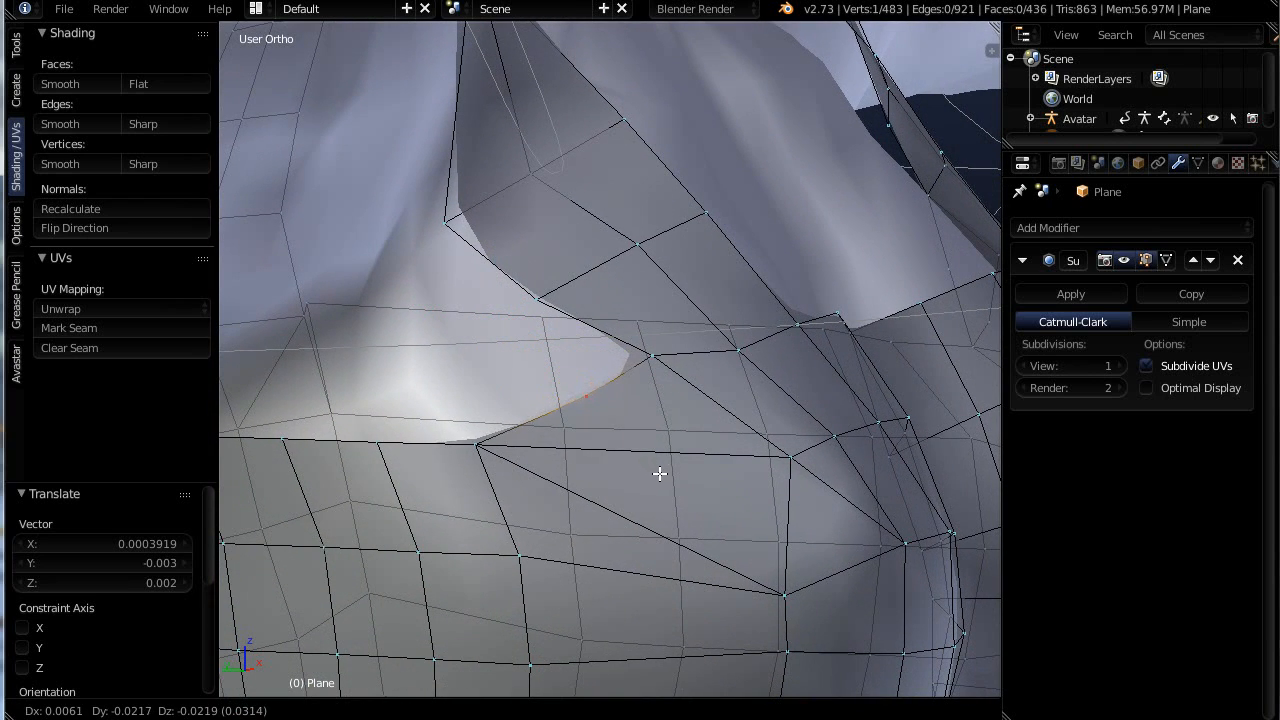
click(666, 486)
key(g)
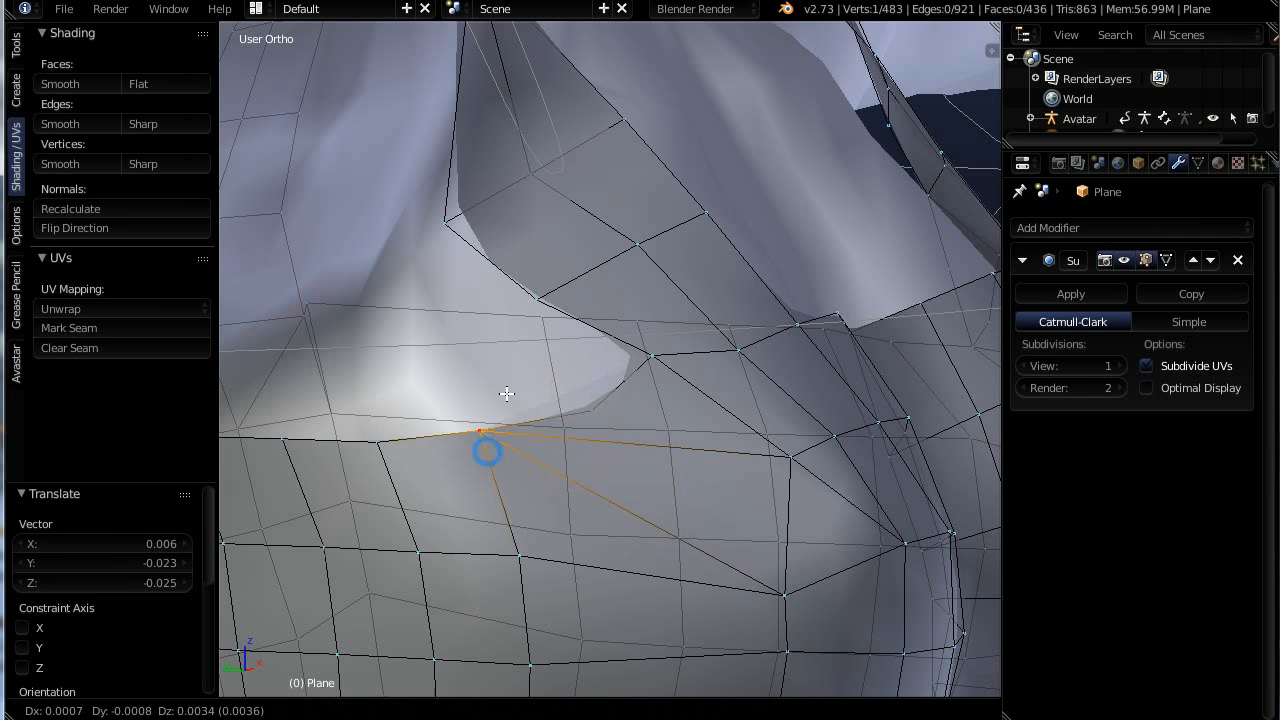
right_click(486, 514)
shift+right_click(553, 310)
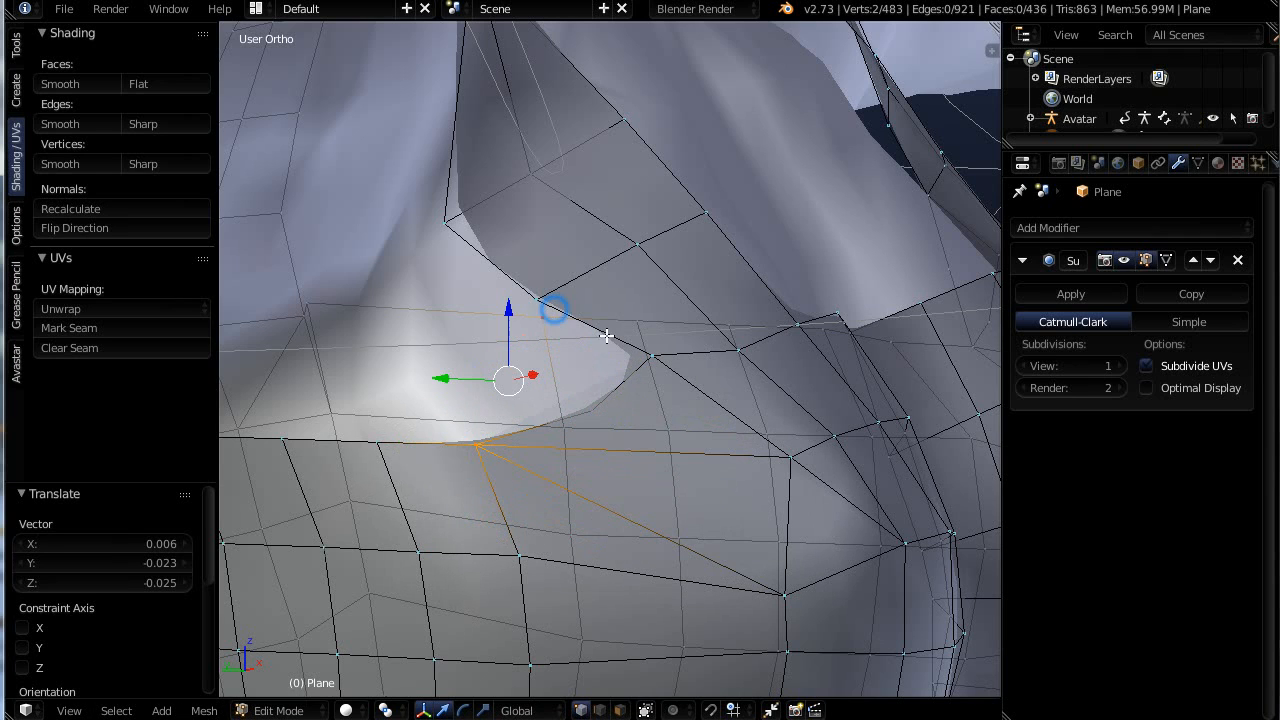
Select the four vertices along the right armhole's lower front curve and fill them with a face
right_click(541, 298)
shift+right_click(481, 442)
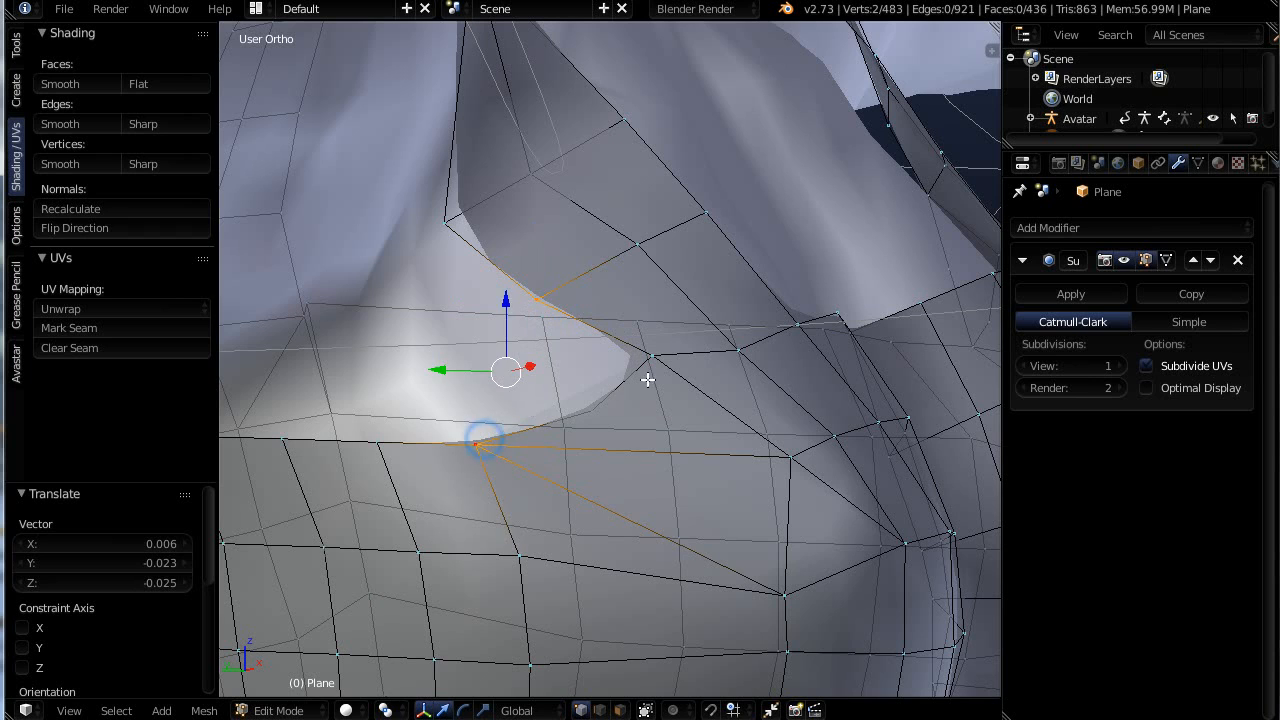
shift+right_click(587, 404)
shift+right_click(651, 355)
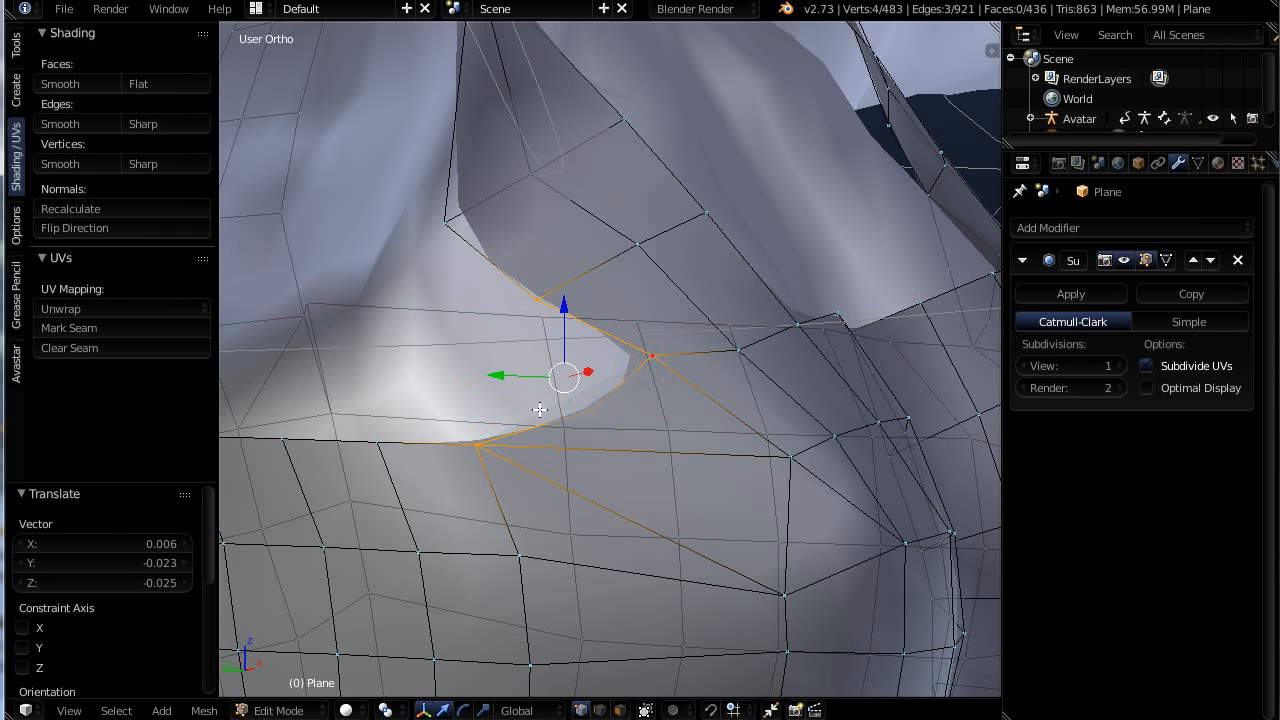
key(f)
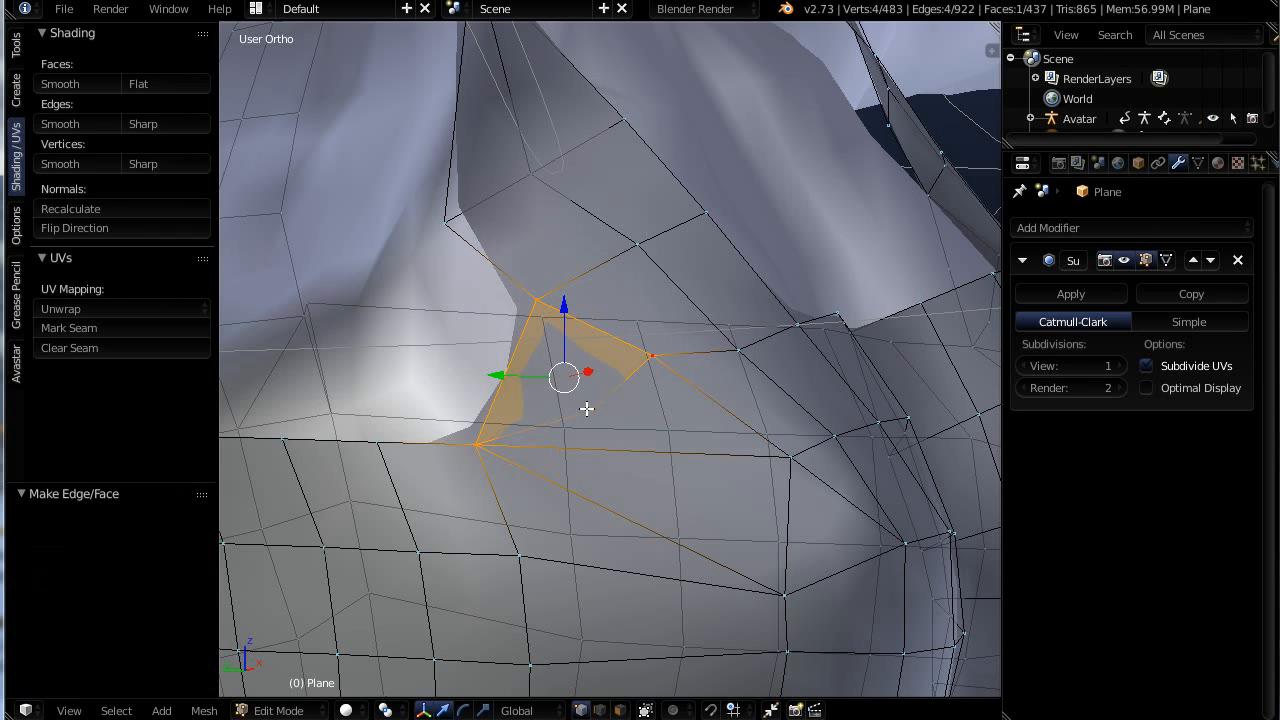
Move the new face's lower middle vertex by -0.003 Y, -0.002 Z and its underarm corner vertex by 0.007 Y, 0.004 Z
middle_drag(586, 408, 521, 398)
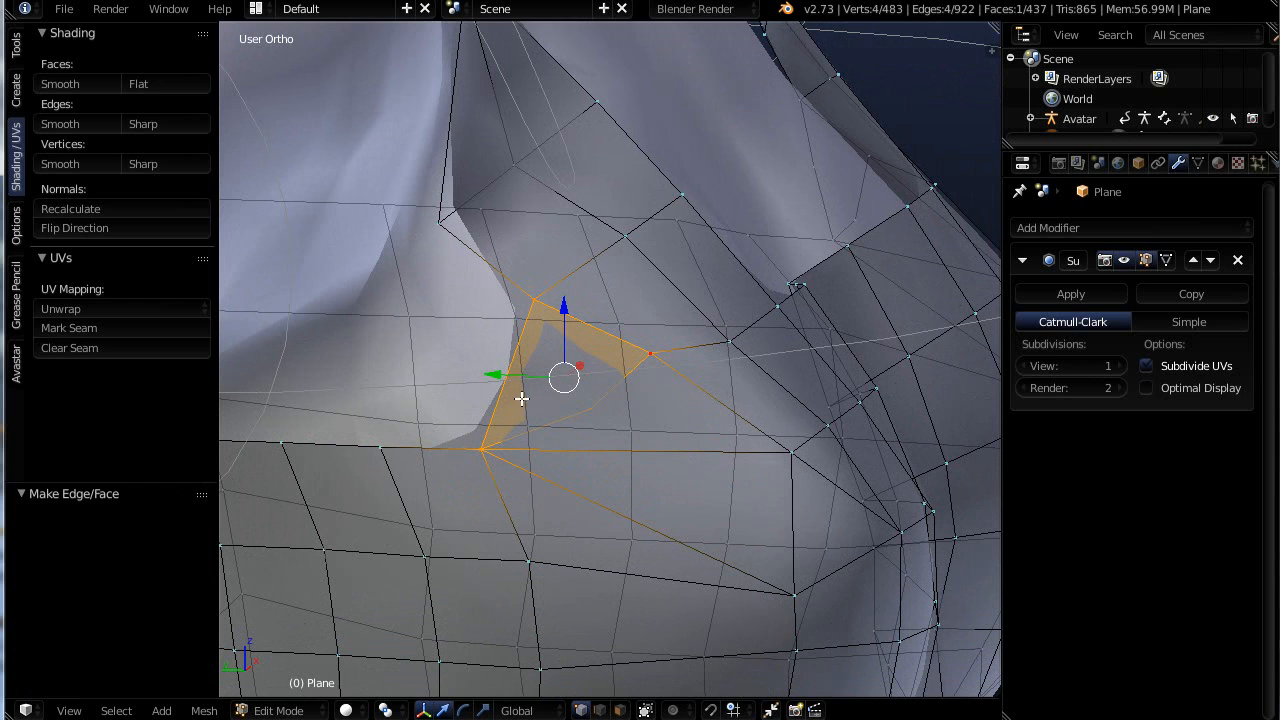
right_click(591, 418)
key(g)
click(606, 426)
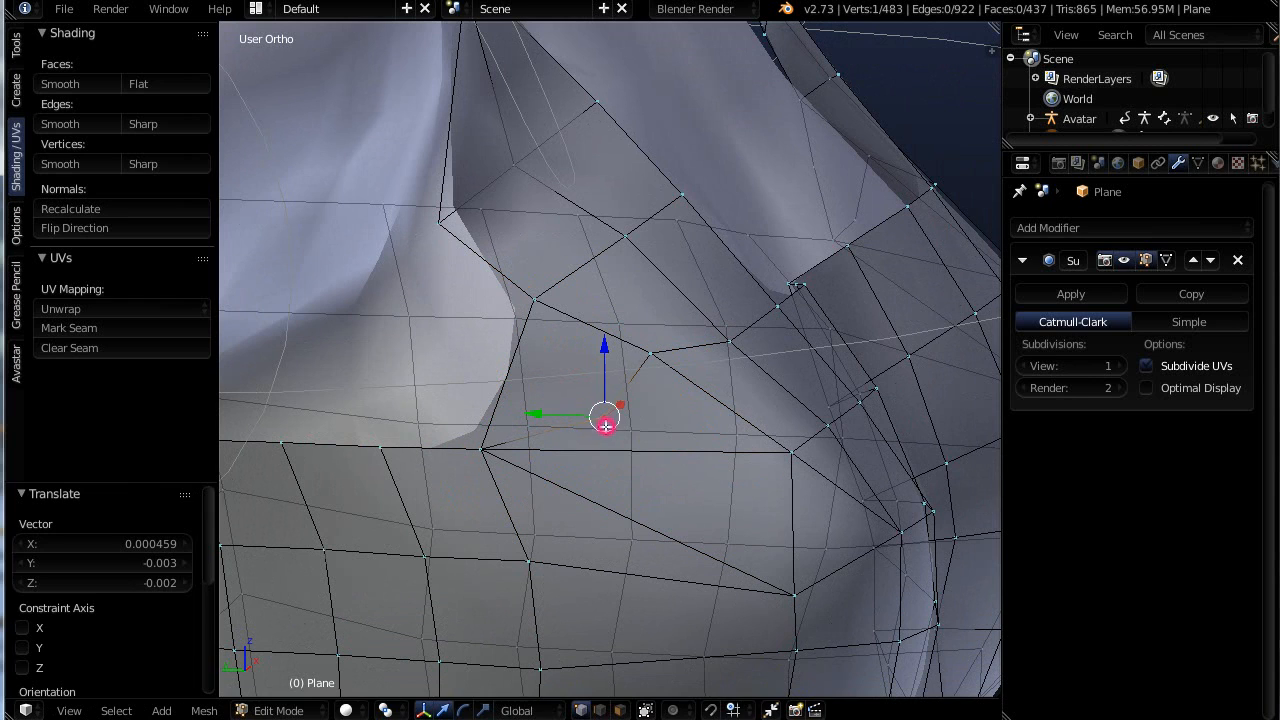
right_click(490, 452)
key(g)
click(460, 435)
Move the new face's upper corner vertex on the right armhole edge by -0.001 X and 0.005 Y
right_click(531, 301)
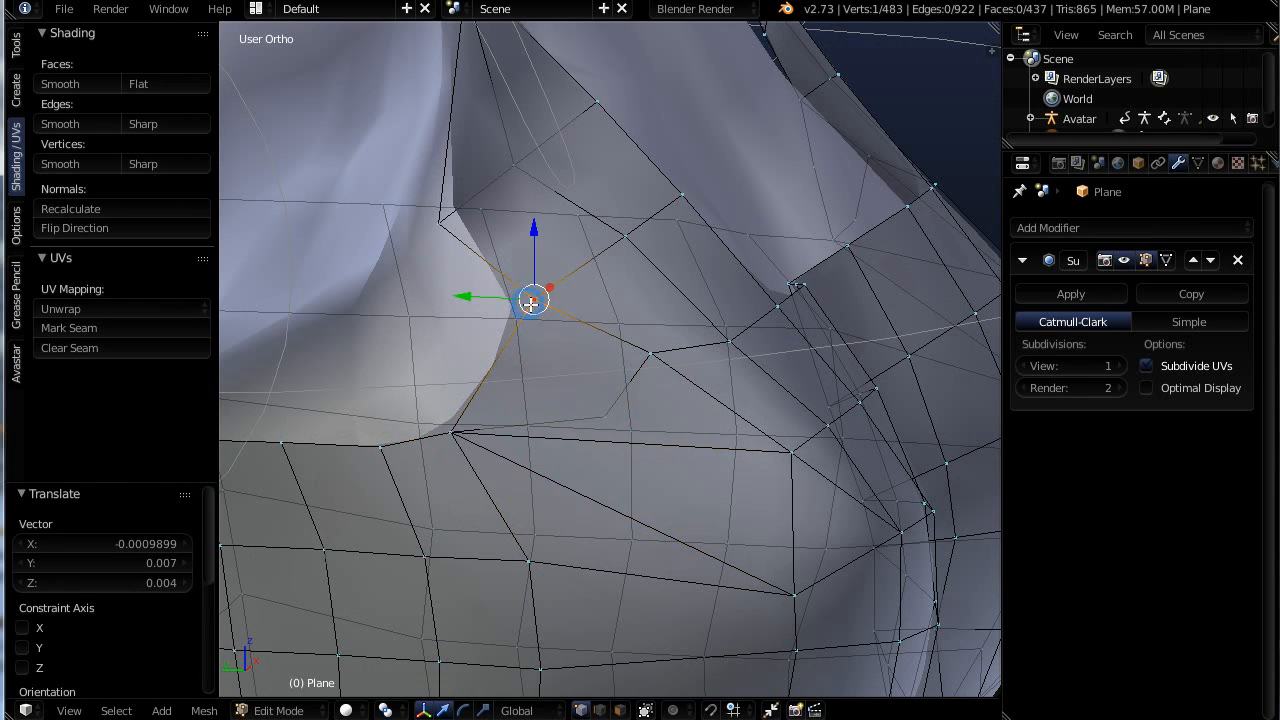
key(g)
click(508, 298)
Narrow the right front strap by moving three outer-edge vertices inward along X, from the armhole upward, by 0.020, 0.013 and 0.014
scroll(583, 364, down, 1)
scroll(585, 365, down, 3)
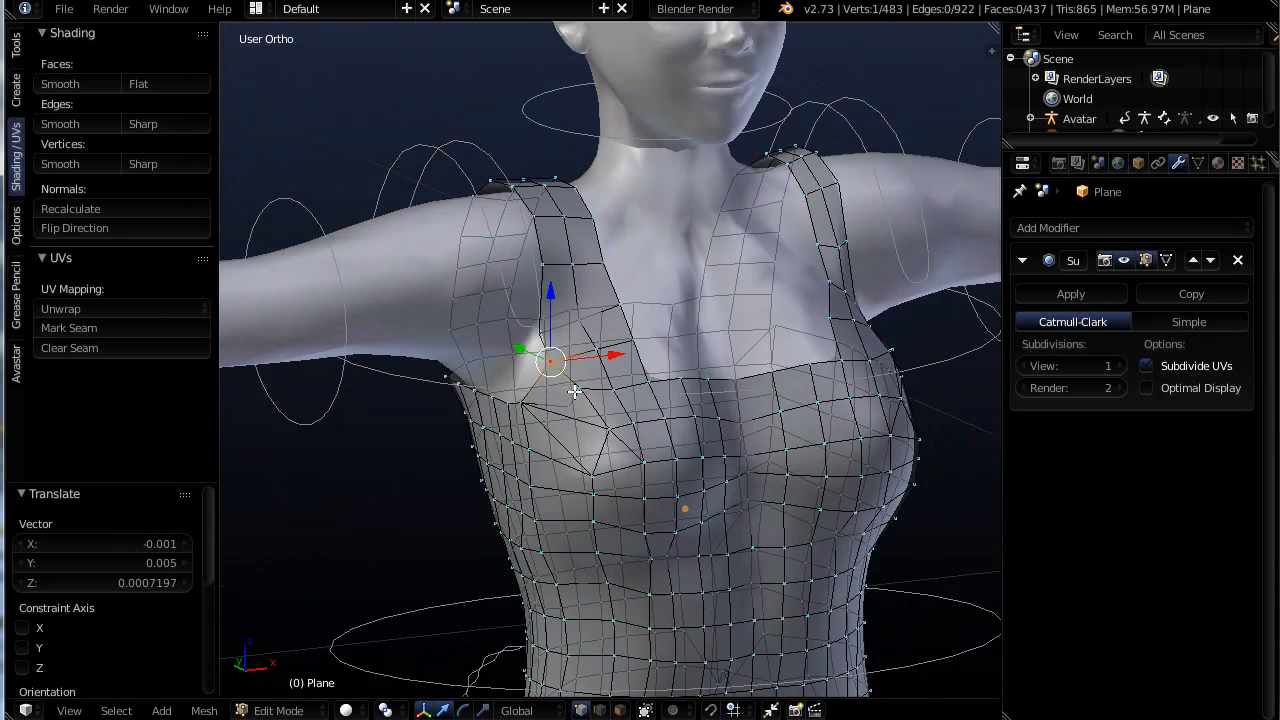
middle_drag(574, 391, 540, 337)
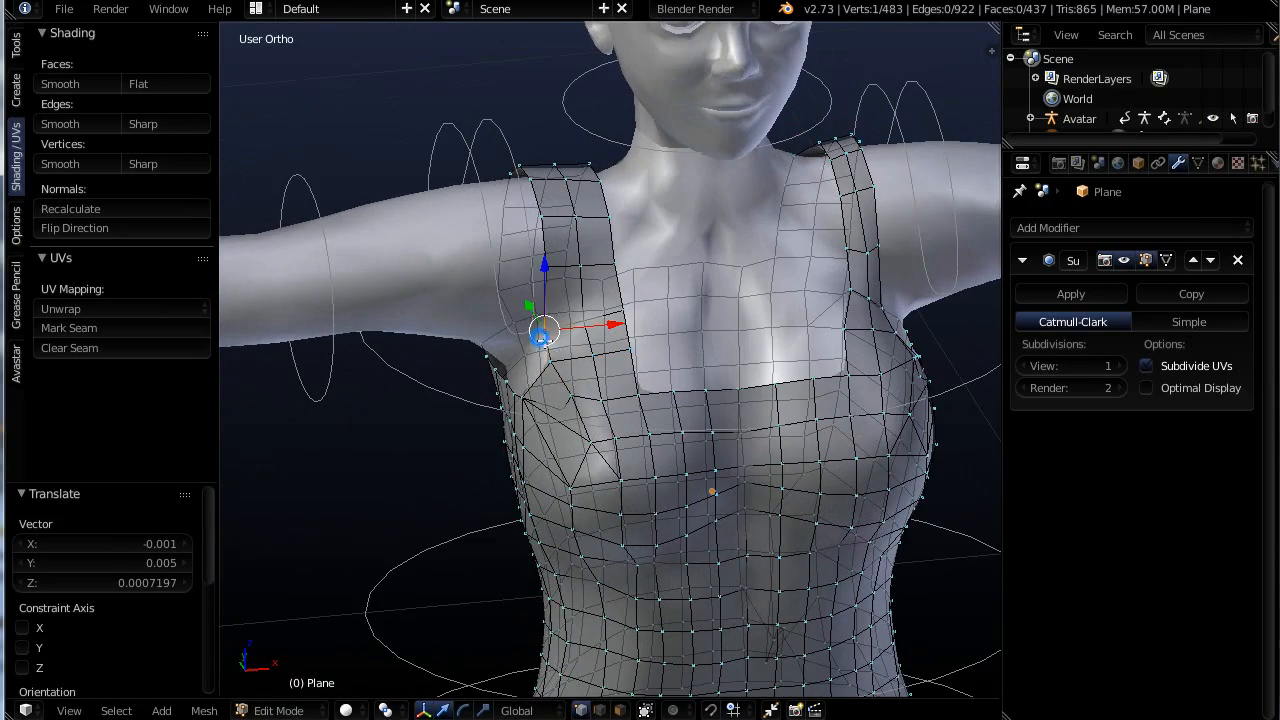
drag(596, 329, 621, 322)
right_click(560, 267)
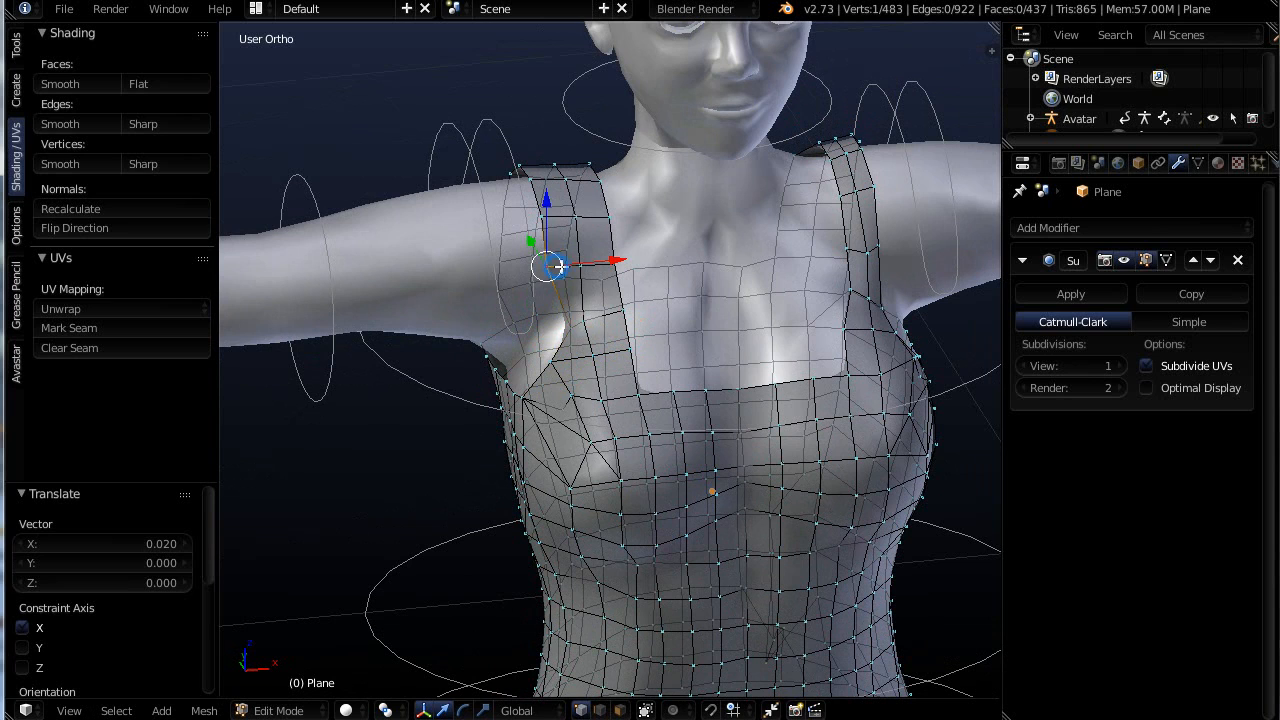
drag(610, 261, 617, 261)
right_click(575, 212)
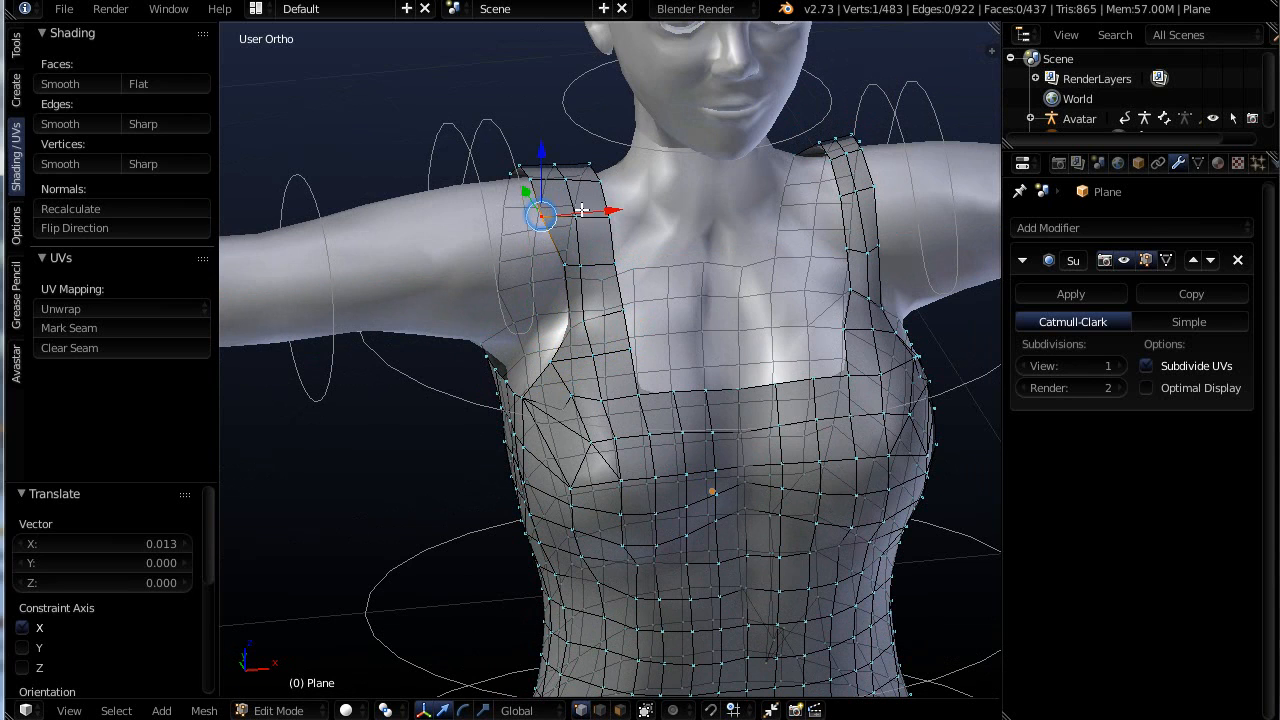
drag(598, 207, 602, 177)
Move the lowest adjusted vertex on the right strap's outer front edge outward by -0.007 along X
right_click(532, 177)
middle_drag(623, 361, 590, 362)
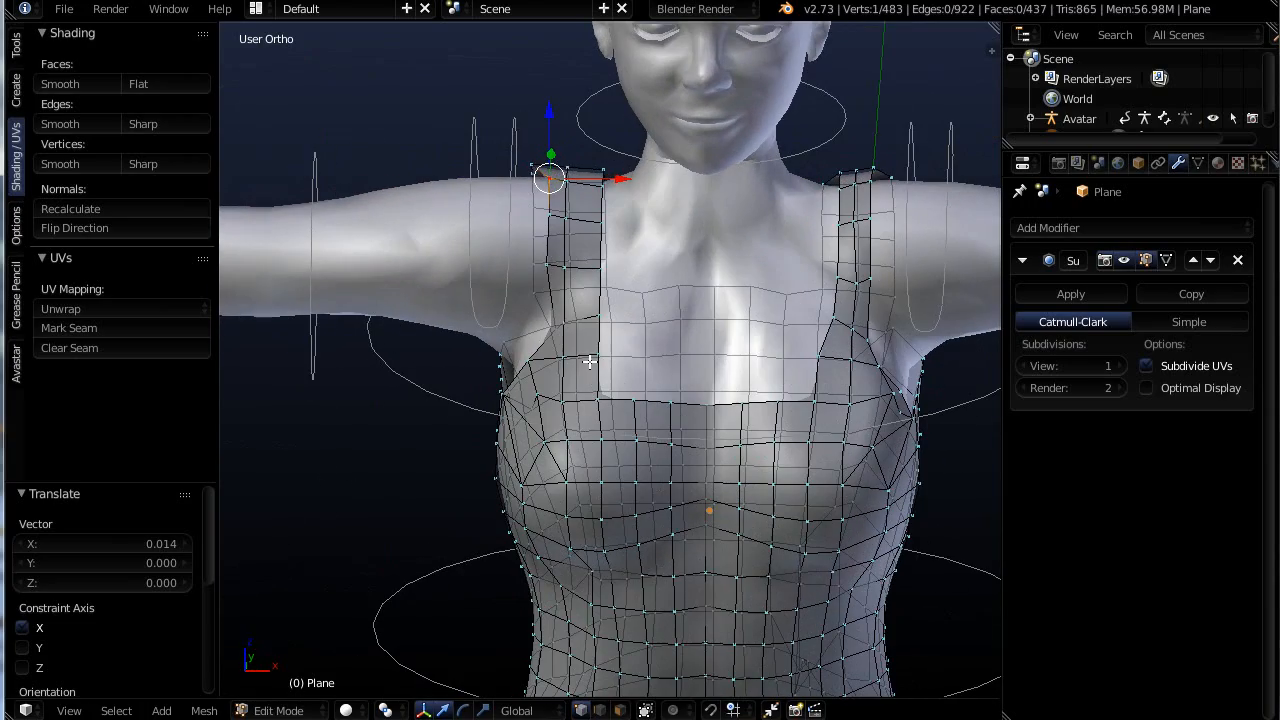
right_click(552, 329)
drag(614, 331, 606, 332)
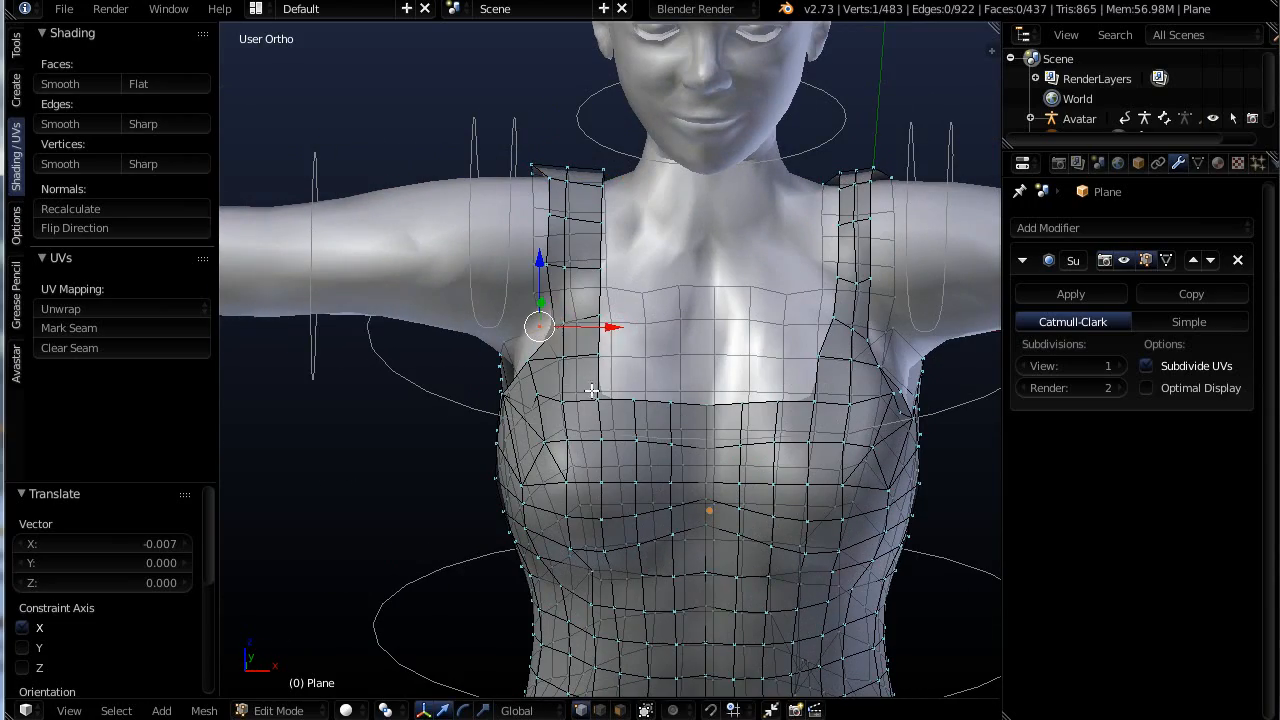
Connect the right back strap's base vertex to the armhole edge vertex with a new edge and subdivide it with one cut
middle_drag(606, 332, 566, 361)
scroll(566, 361, up, 8)
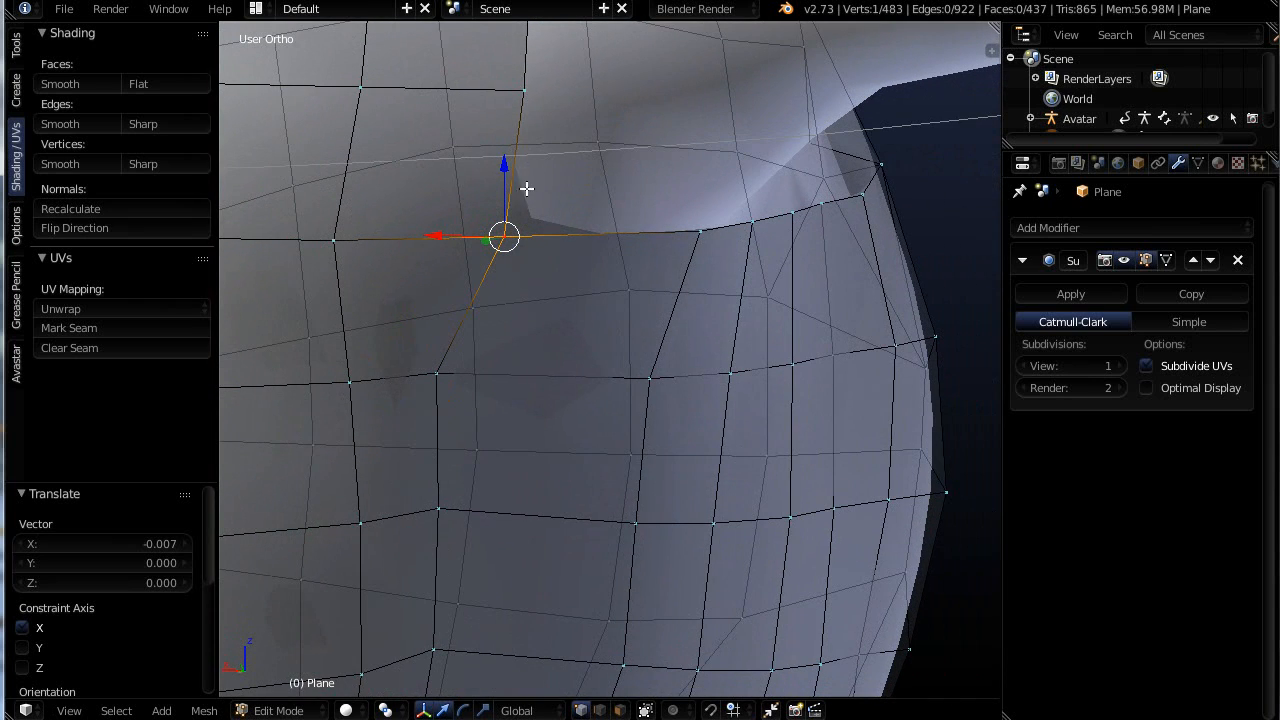
right_drag(530, 100, 623, 166)
key(Escape)
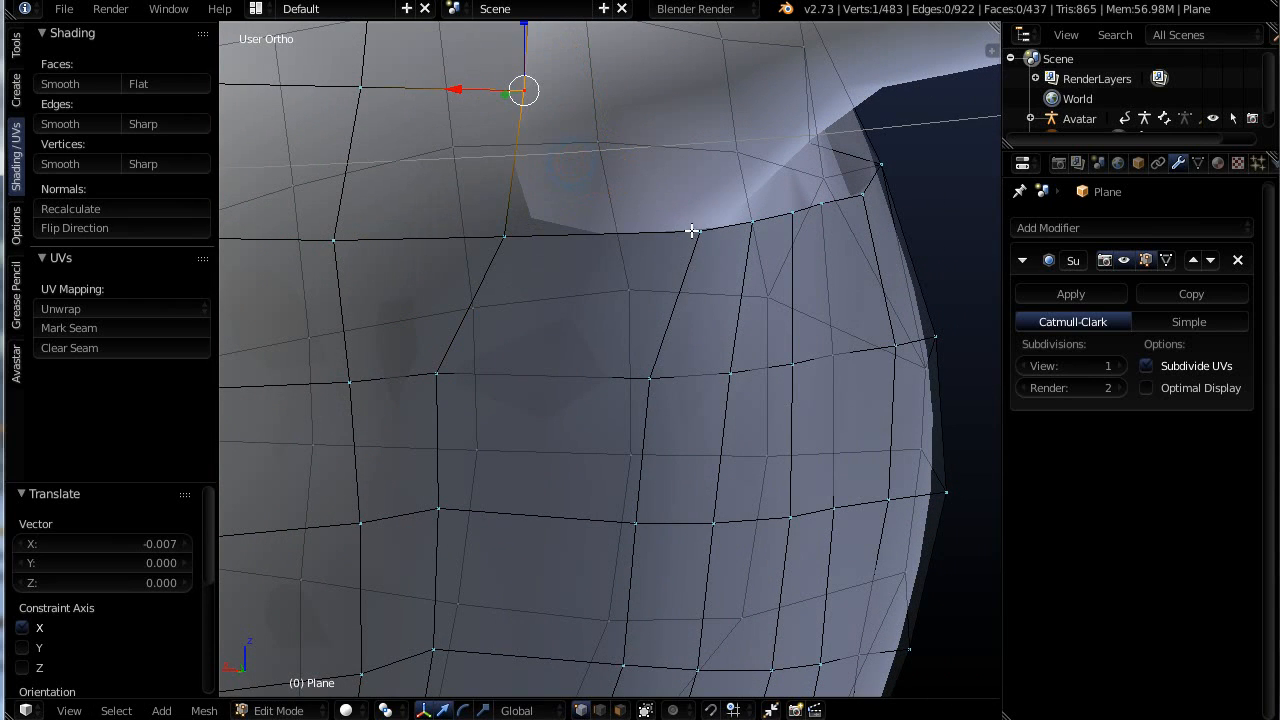
shift+right_click(699, 237)
key(f)
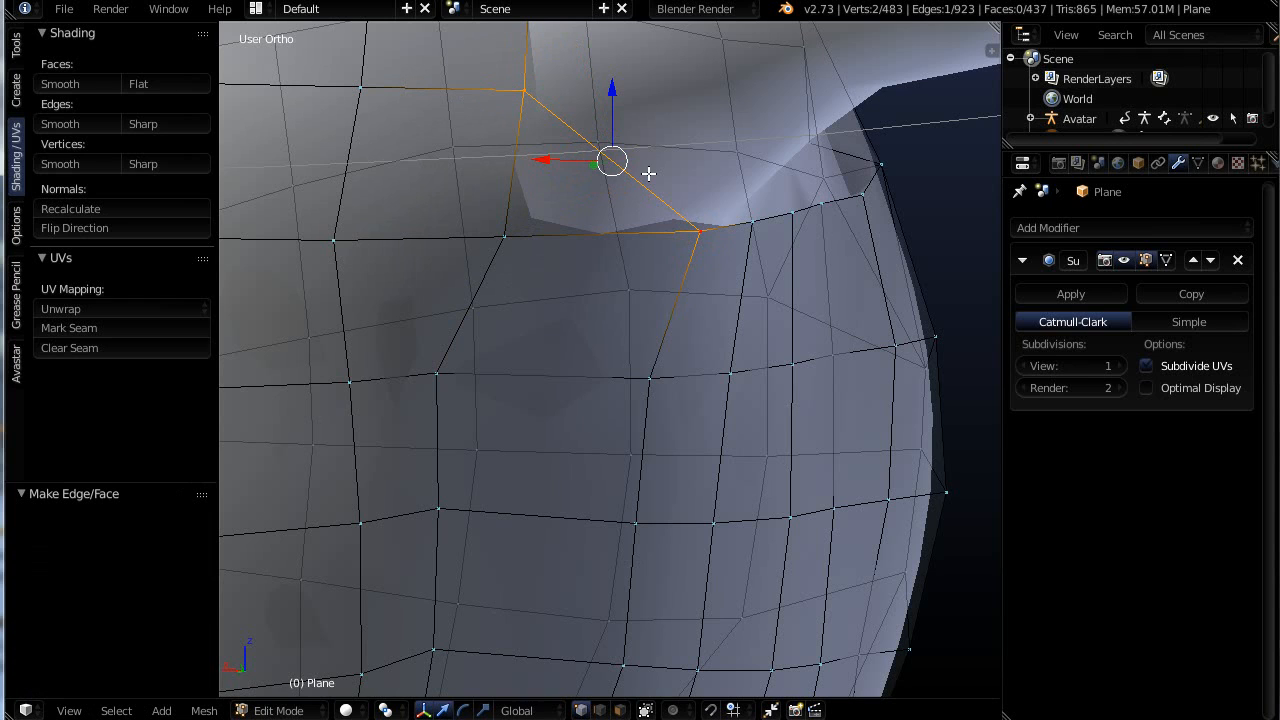
key(w)
click(637, 174)
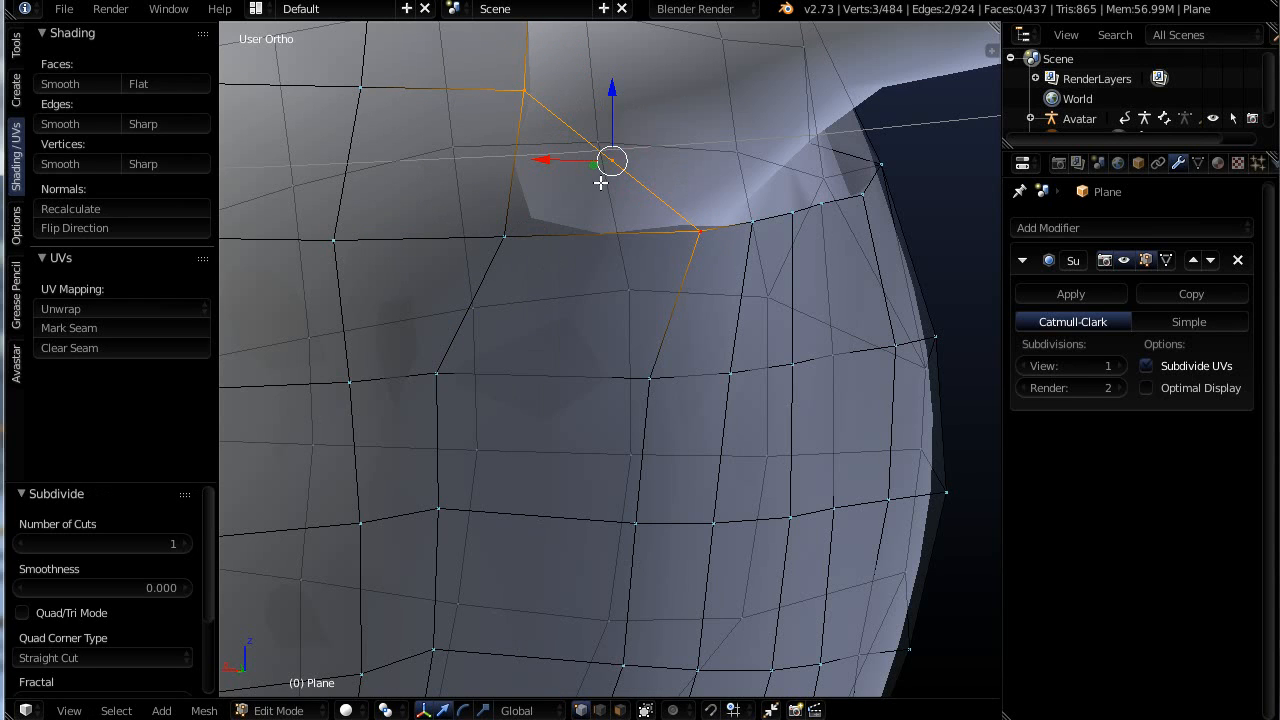
Fill the right armhole's back corner with a face from the subdivided edge and inner corner vertex, and select the edge's middle vertex
shift+right_click(511, 236)
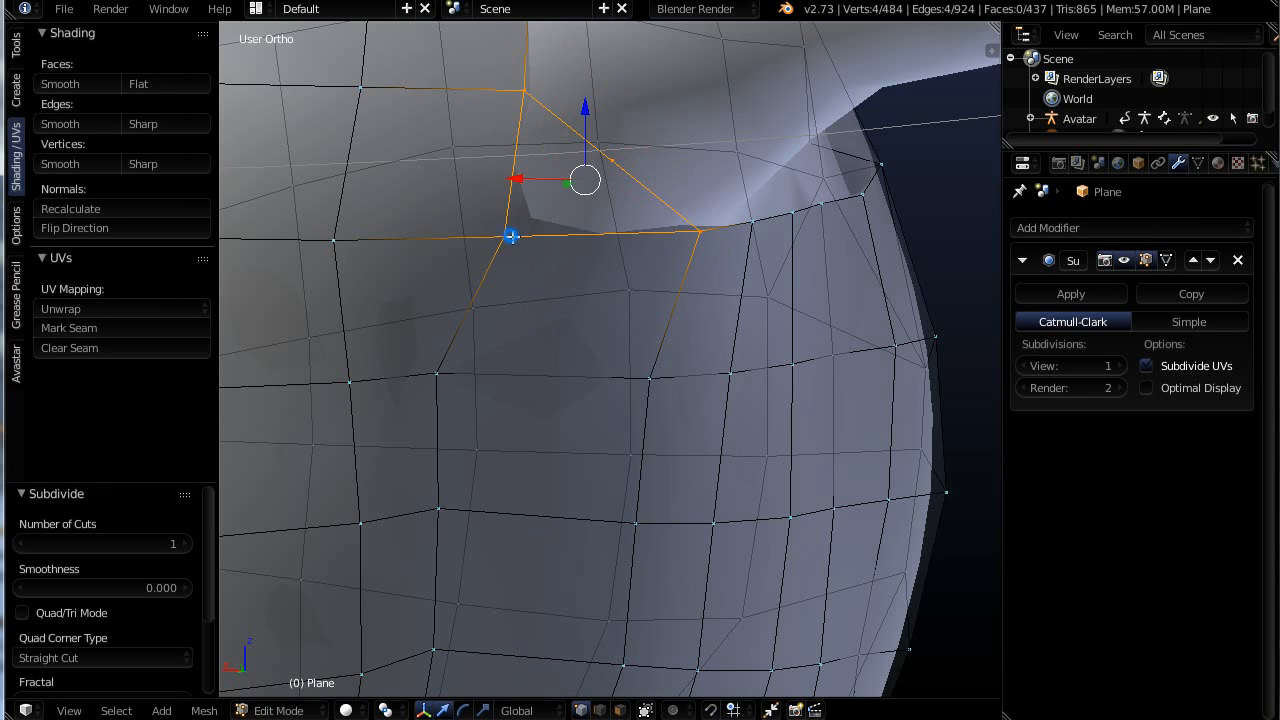
key(f)
scroll(600, 240, down, 4)
right_click(595, 208)
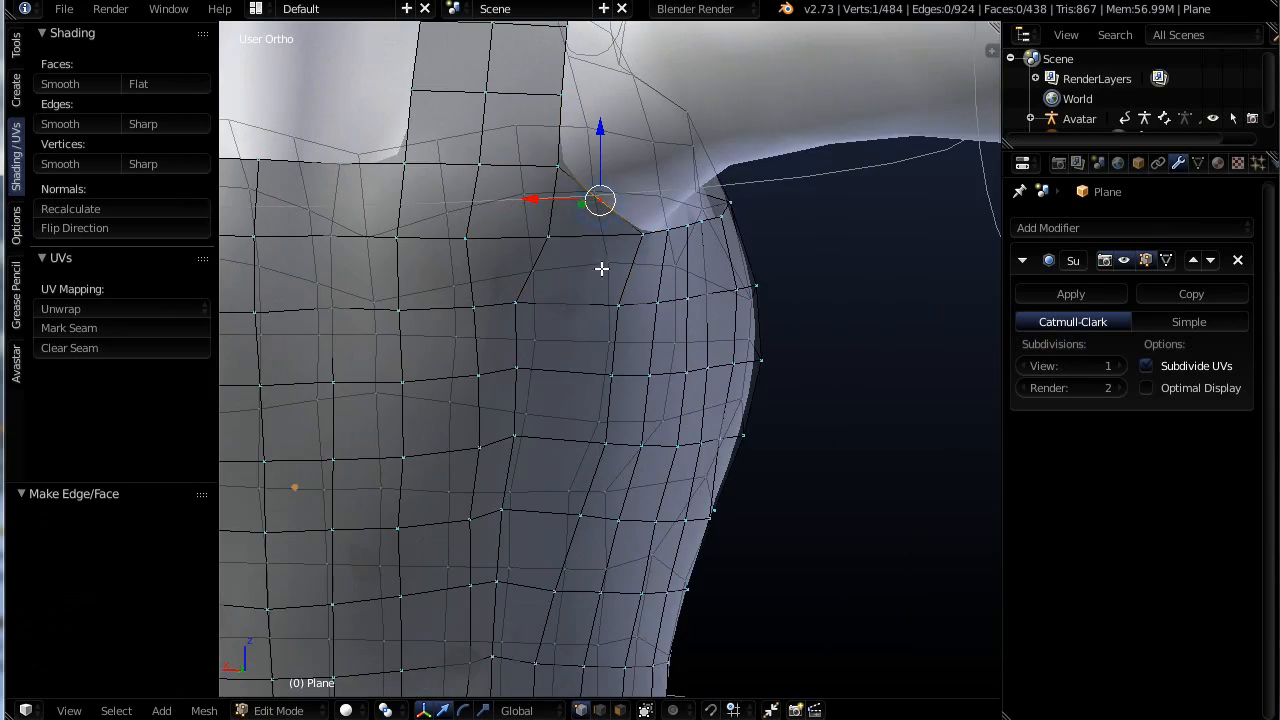
Pull the two spiked vertices on the lower left back into the grid by XYZ 0.015, -0.011, 0.064 and -0.007, -0.003, 0.021
scroll(514, 289, down, 5)
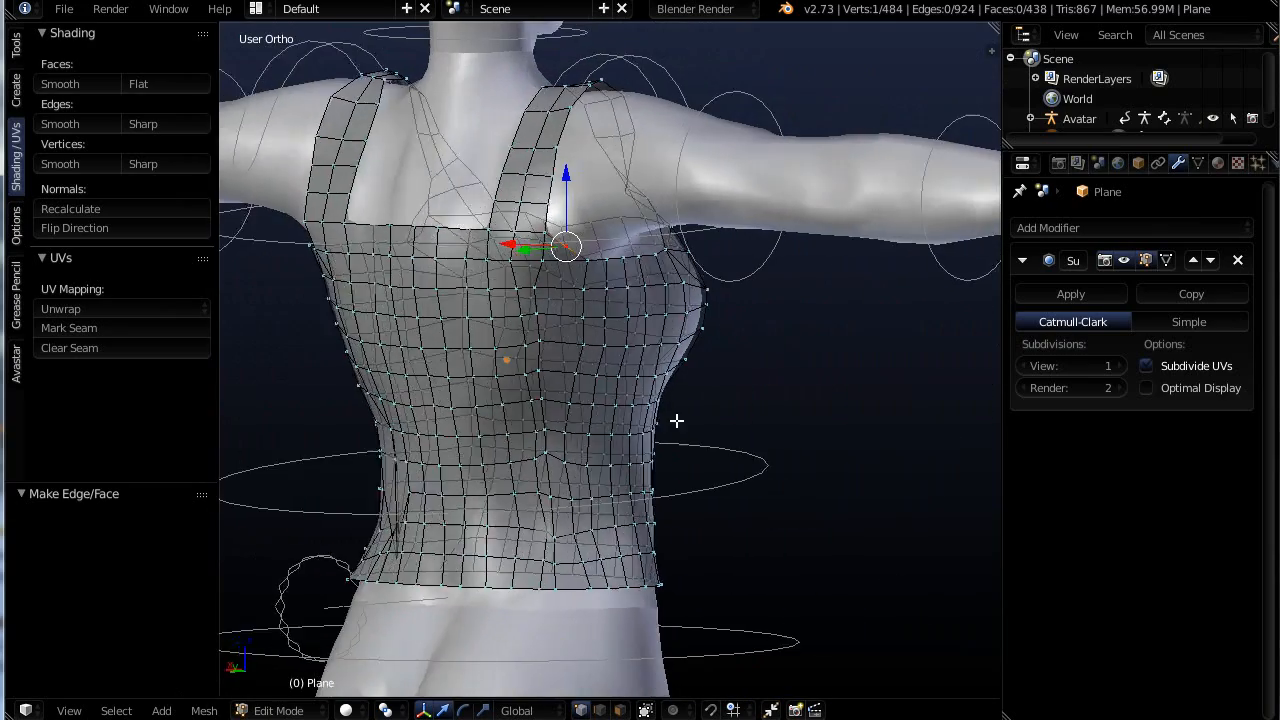
middle_drag(677, 421, 740, 423)
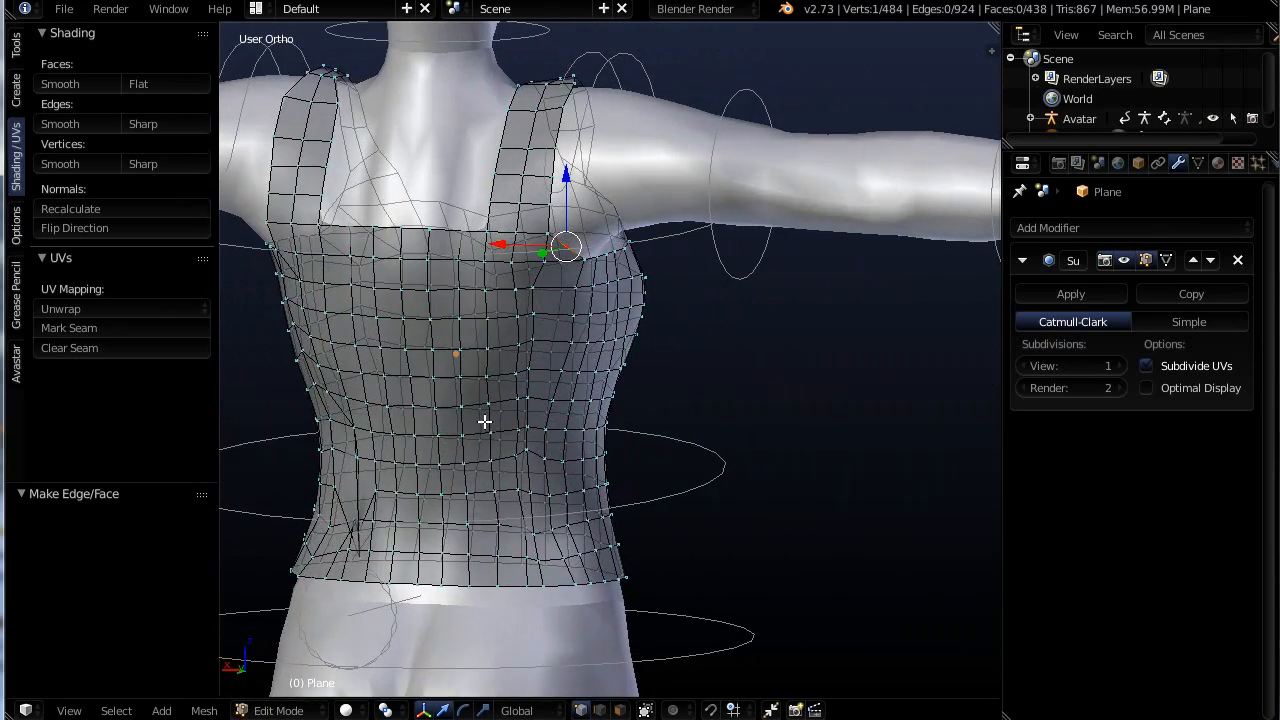
middle_drag(483, 420, 748, 392)
scroll(628, 466, up, 5)
scroll(731, 414, down, 2)
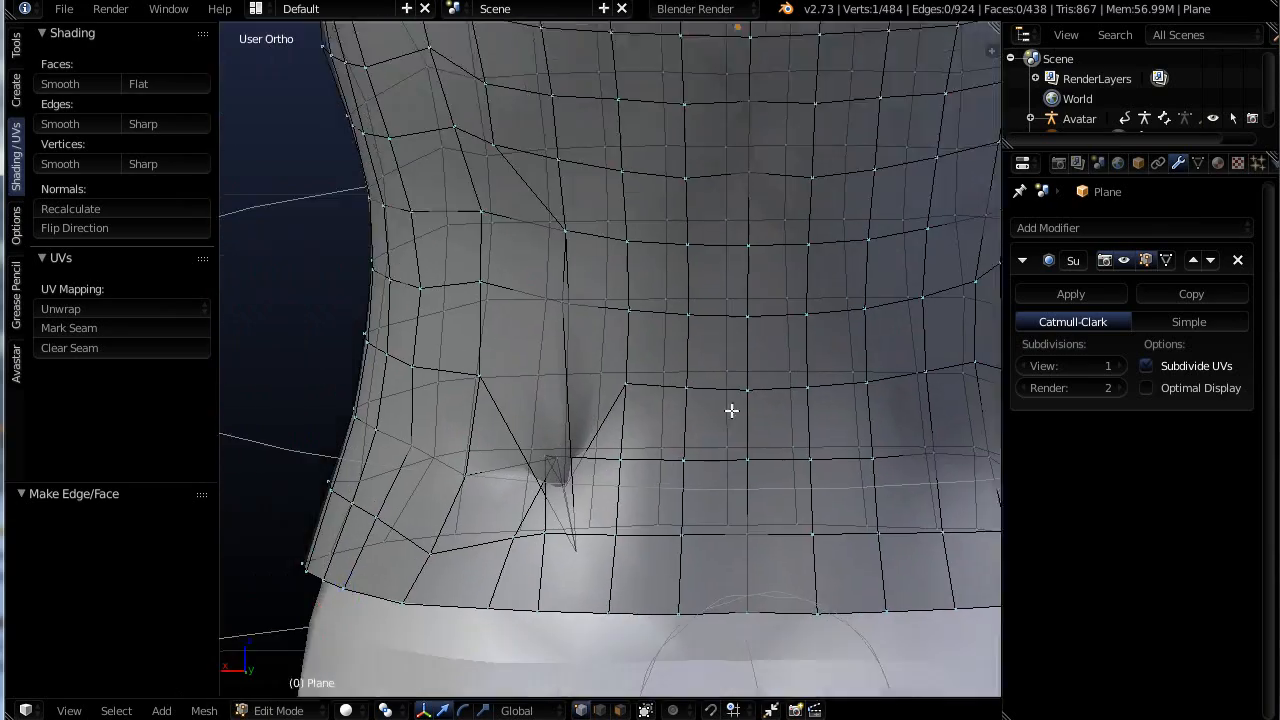
scroll(677, 427, up, 2)
right_click(718, 374)
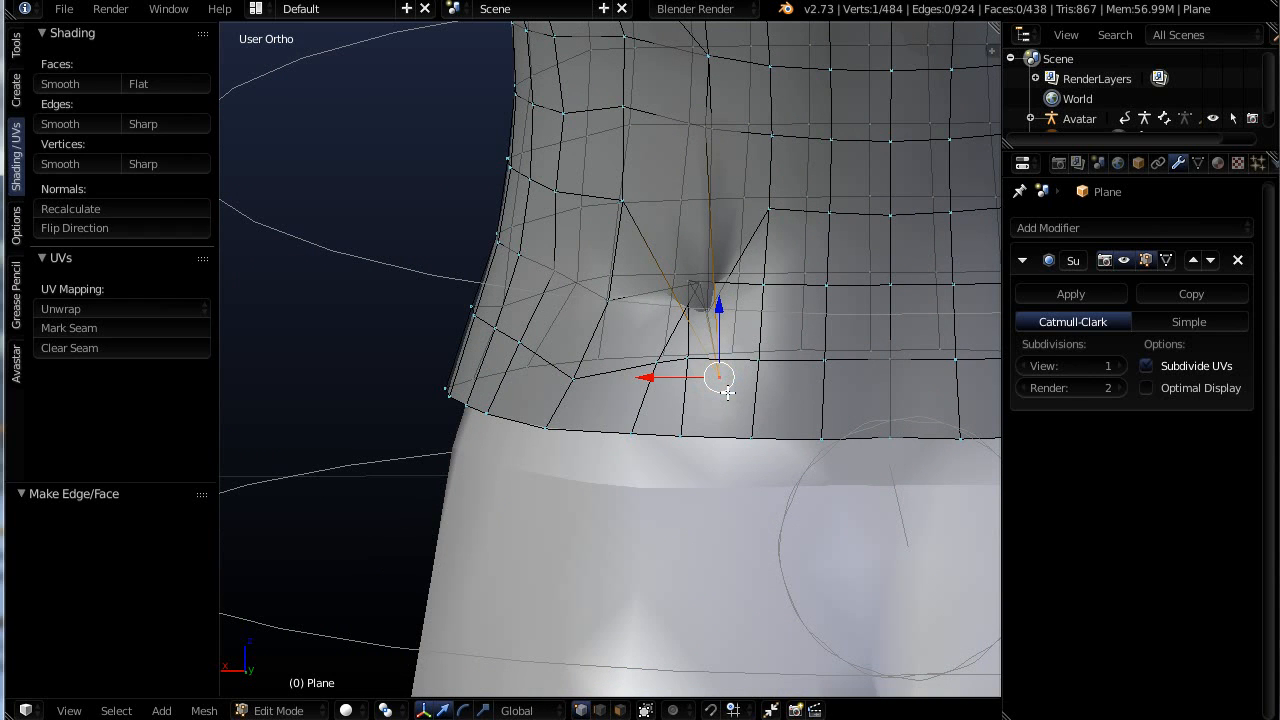
key(g)
click(684, 211)
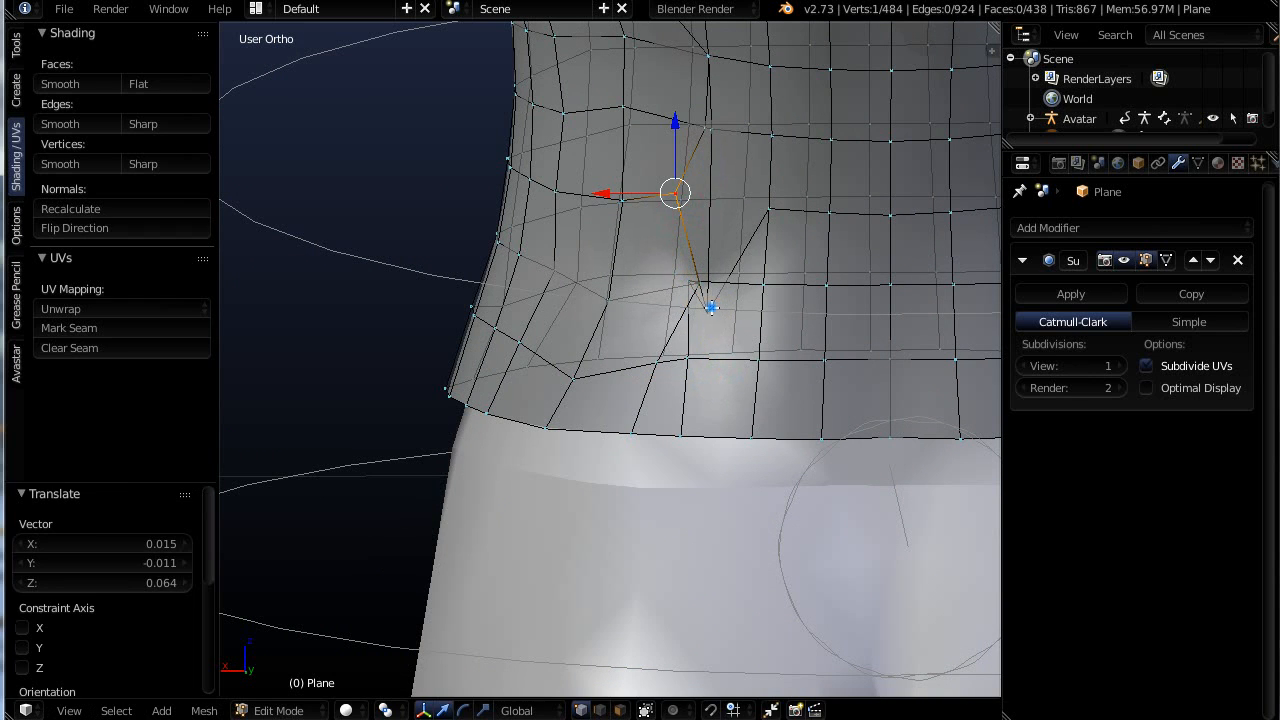
key(g)
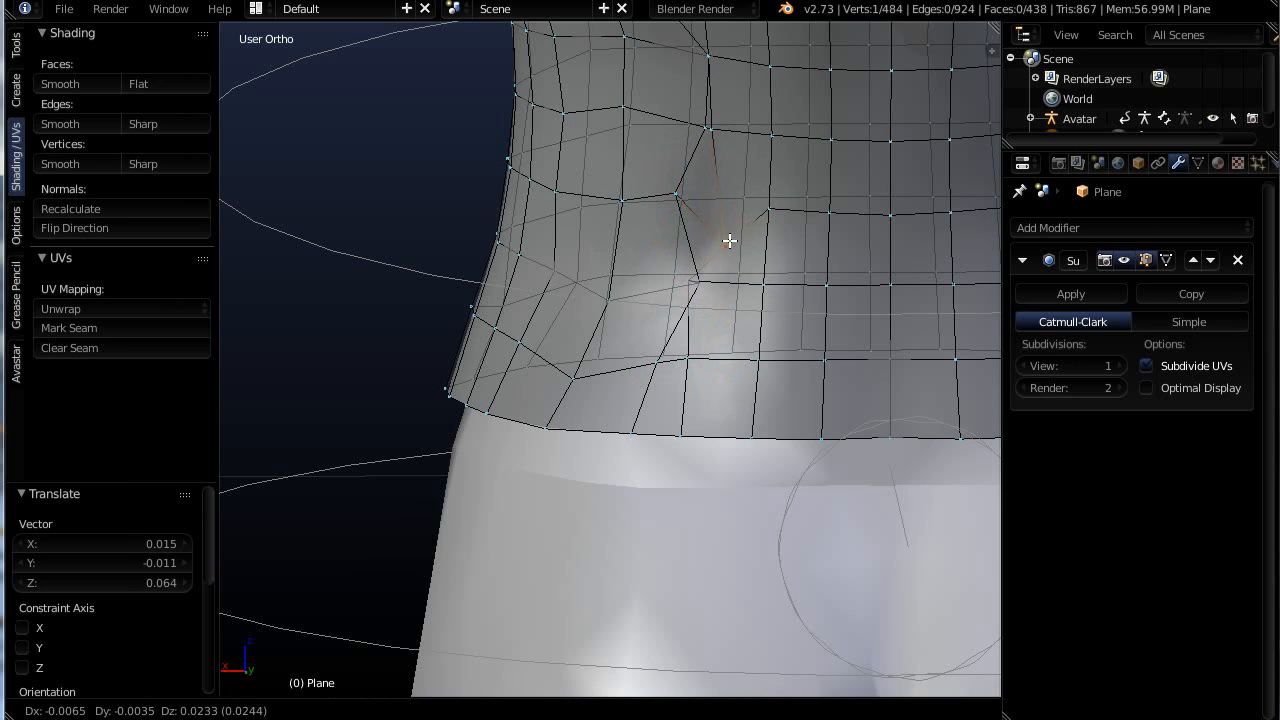
click(729, 255)
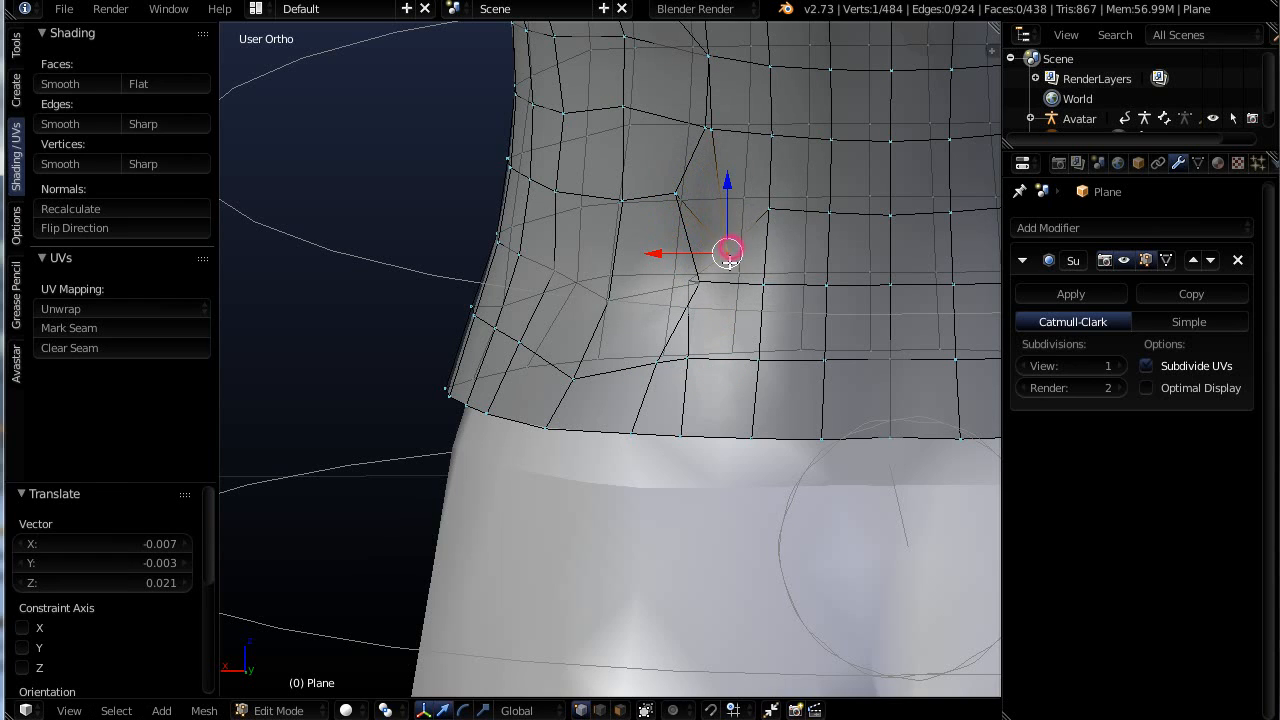
Separate the tangled vertices one row lower on the left back, moving one by -0.015 X, 0.001 Y, -0.004 Z and another by 0.011 X
right_click(692, 284)
key(g)
click(731, 293)
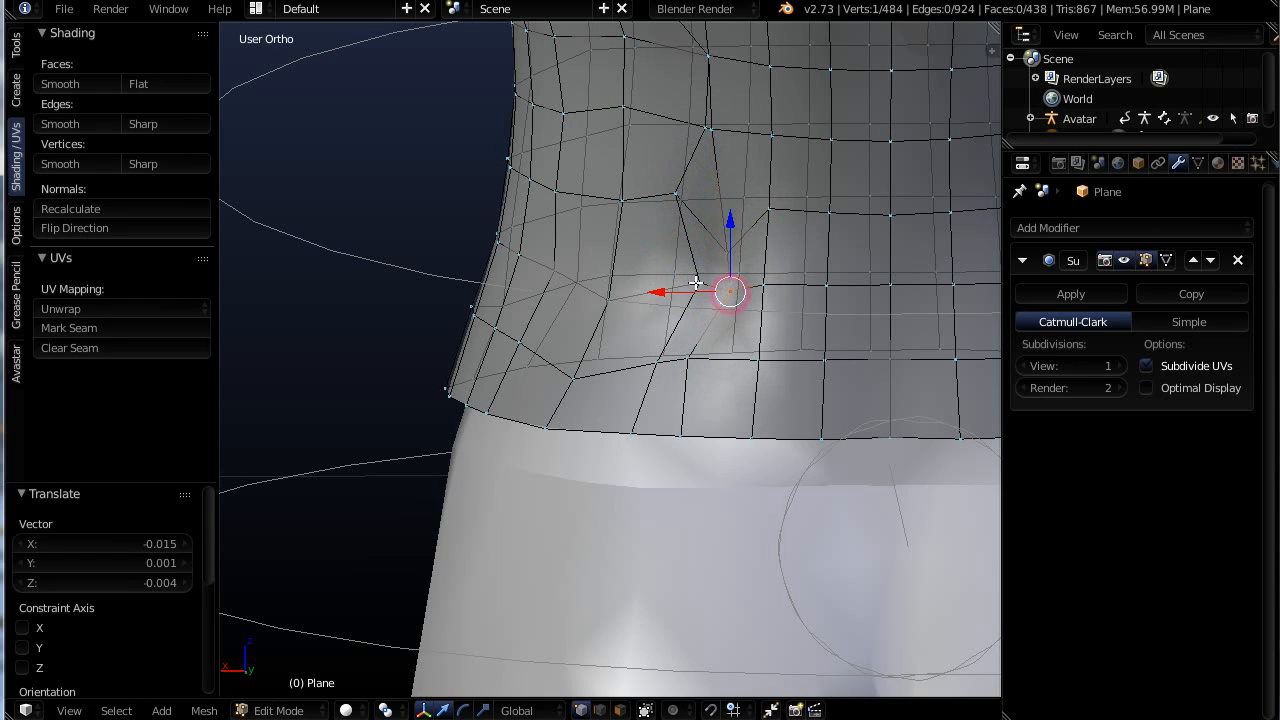
key(g)
click(664, 284)
middle_drag(666, 286, 731, 124)
right_click(707, 78)
key(g)
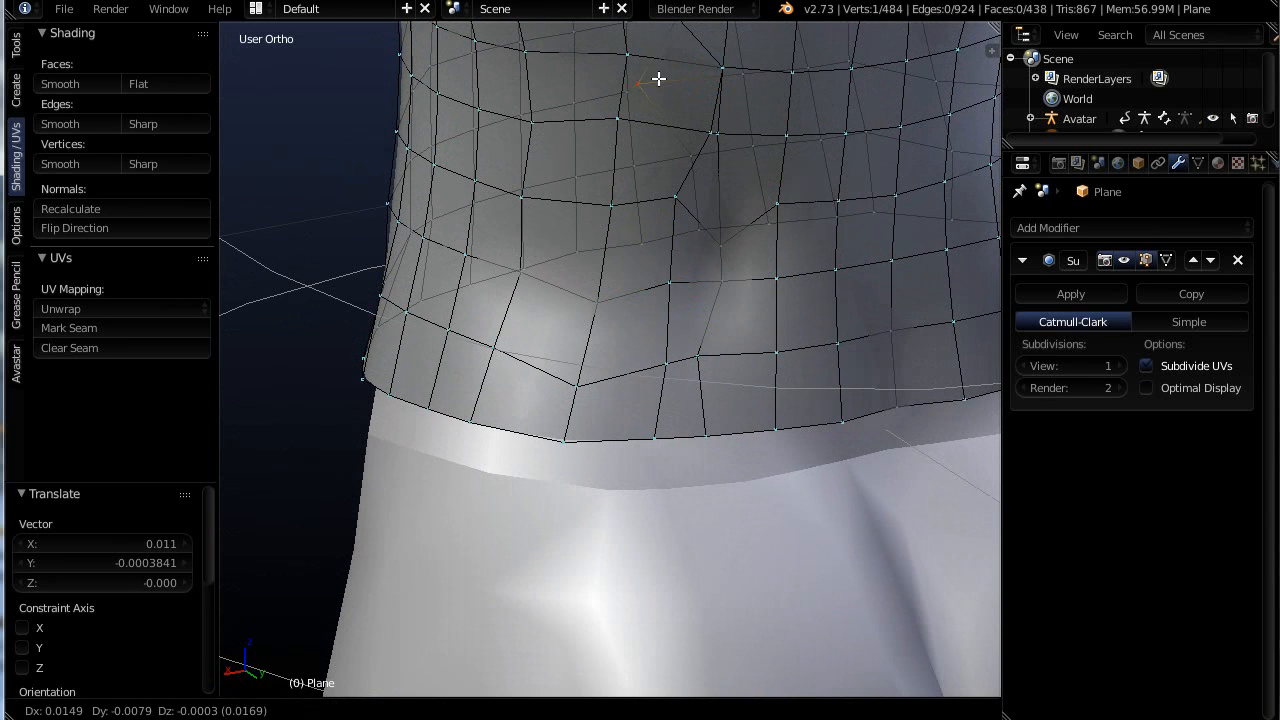
click(677, 77)
key(ctrl+z)
Spread two crowded vertices in the upper left back waist row apart, moving the second by 0.010 X, -0.005 Y and -0.001 Z
key(g)
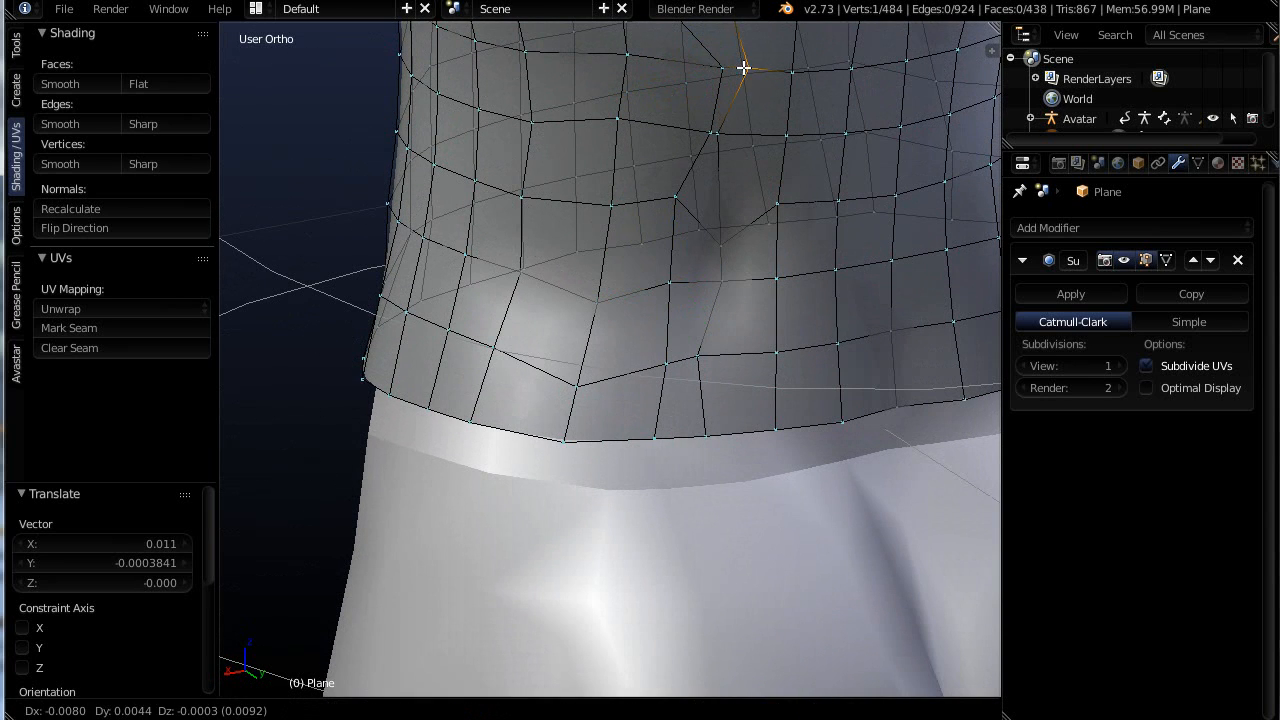
click(726, 64)
key(g)
click(691, 70)
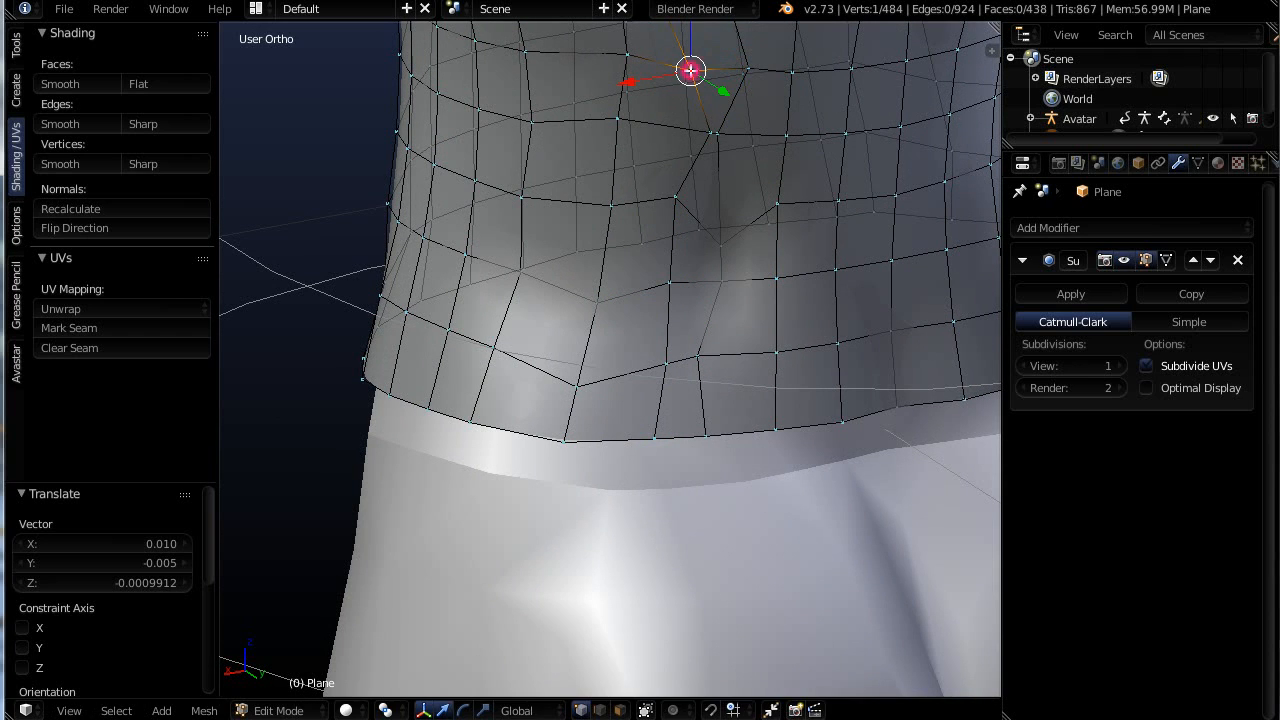
Even out the next two vertices down the left back column by 0.008 X, -0.004 Y and by -0.001 X, 0.001 Y, -0.001 Z
right_click(712, 135)
key(g)
click(680, 134)
right_click(671, 194)
key(g)
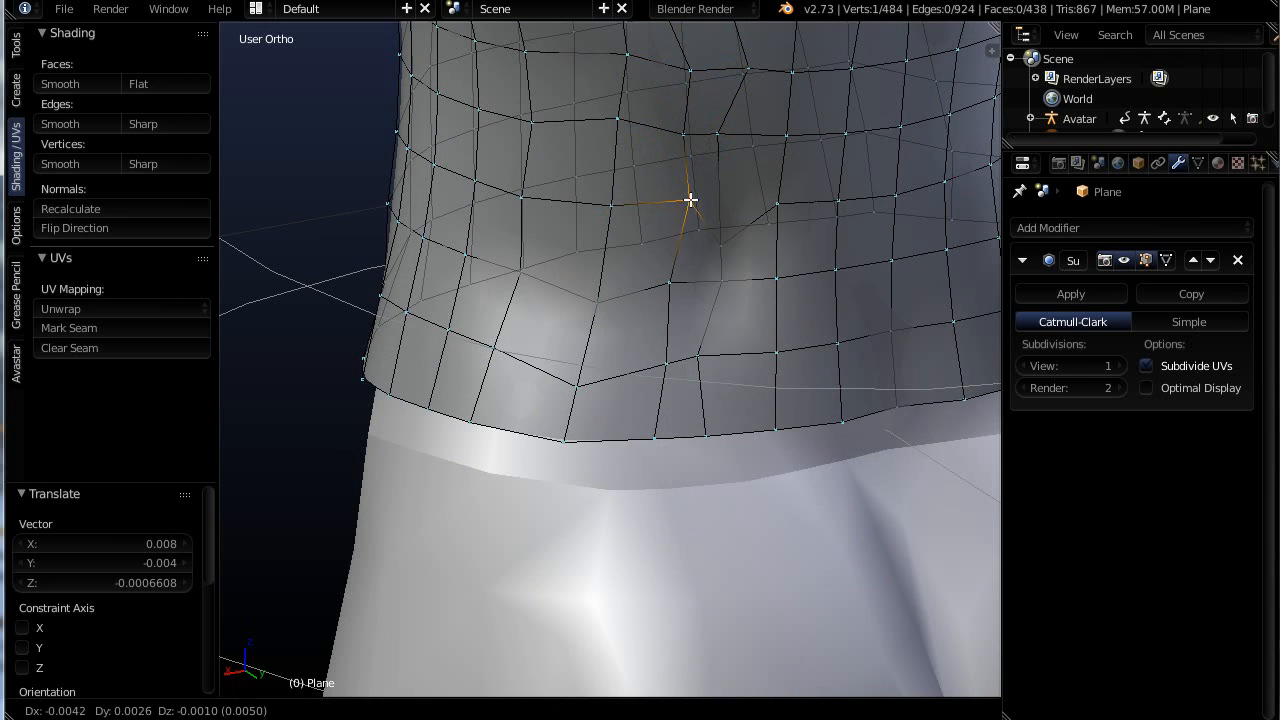
click(680, 198)
Move the adjacent column's upper vertex by about -0.006 X, 0.003 Y and its sunken lower vertex by -0.005 X, -0.001 Y, 0.010 Z
right_click(717, 132)
key(g)
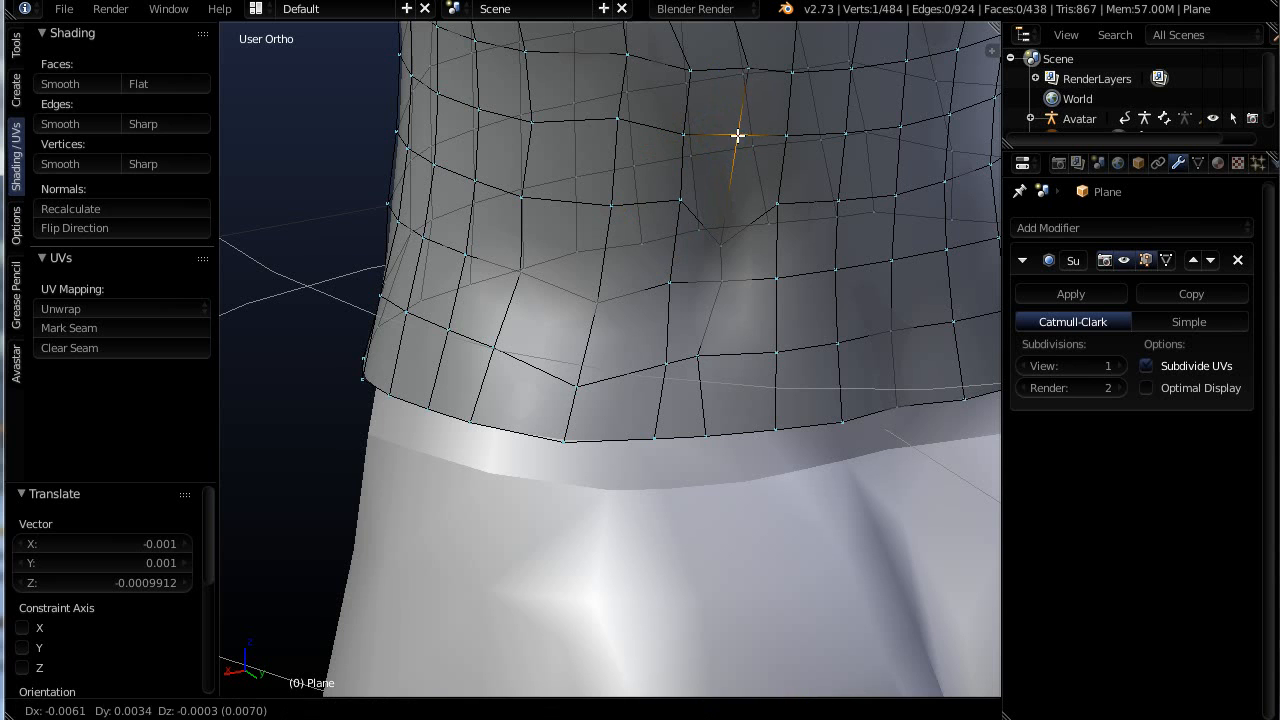
click(737, 135)
right_click(721, 242)
key(g)
click(731, 222)
Pull the sunken left back vertex and the one directly below it outward along Y by about 0.010 each
middle_drag(749, 234, 800, 225)
key(g)
key(y)
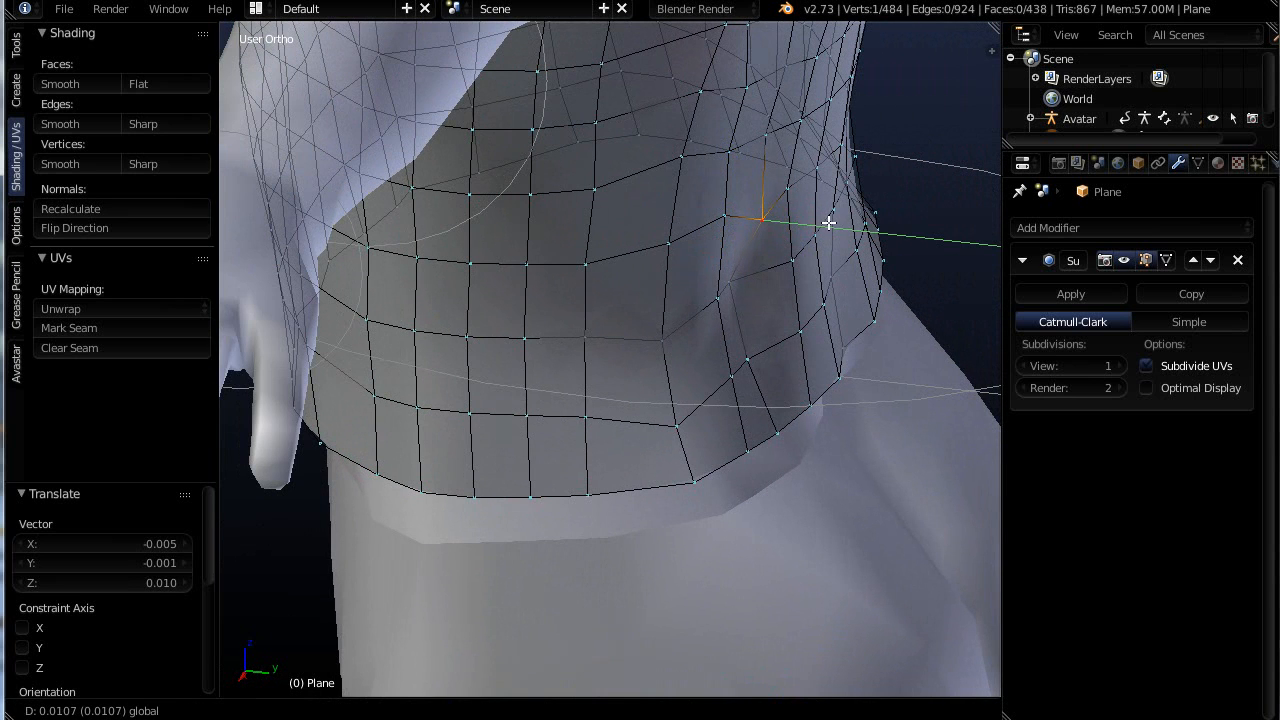
click(829, 222)
right_click(730, 287)
key(g)
key(y)
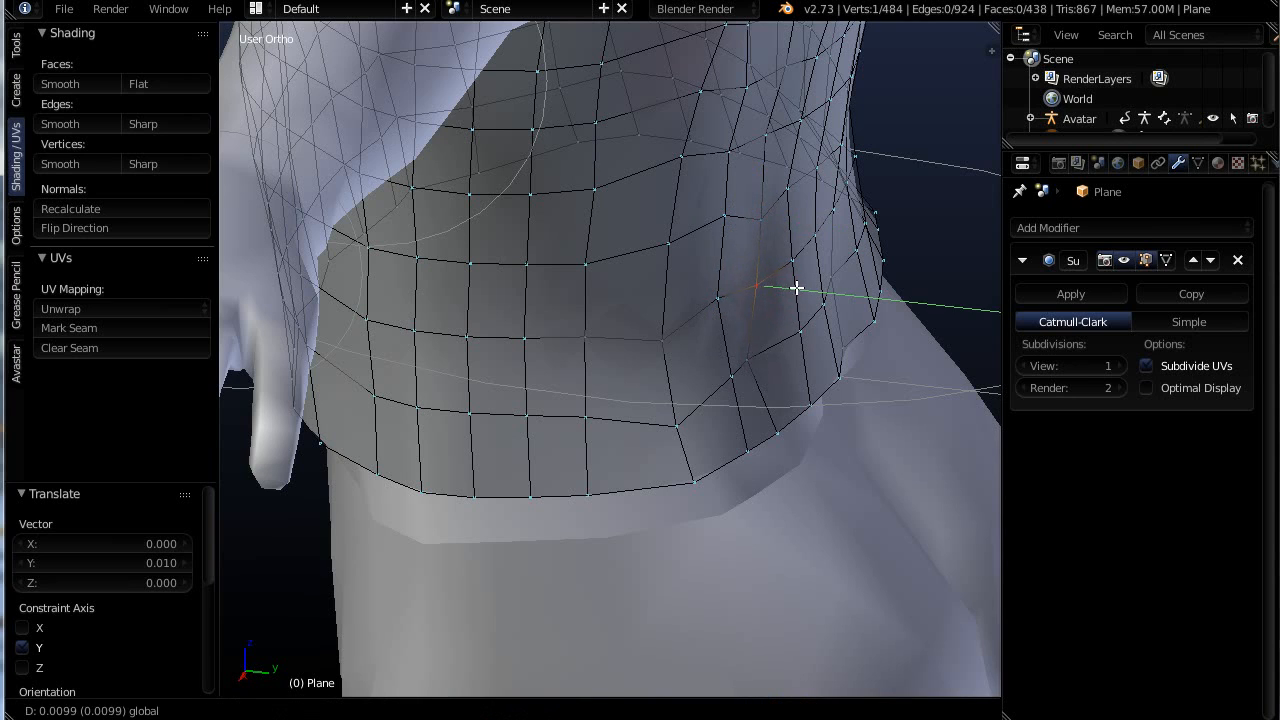
click(796, 288)
Pull the next vertex above the left back hem outward by 0.007 along Y, and the one above it by another 0.007
right_click(760, 366)
key(g)
key(y)
click(815, 355)
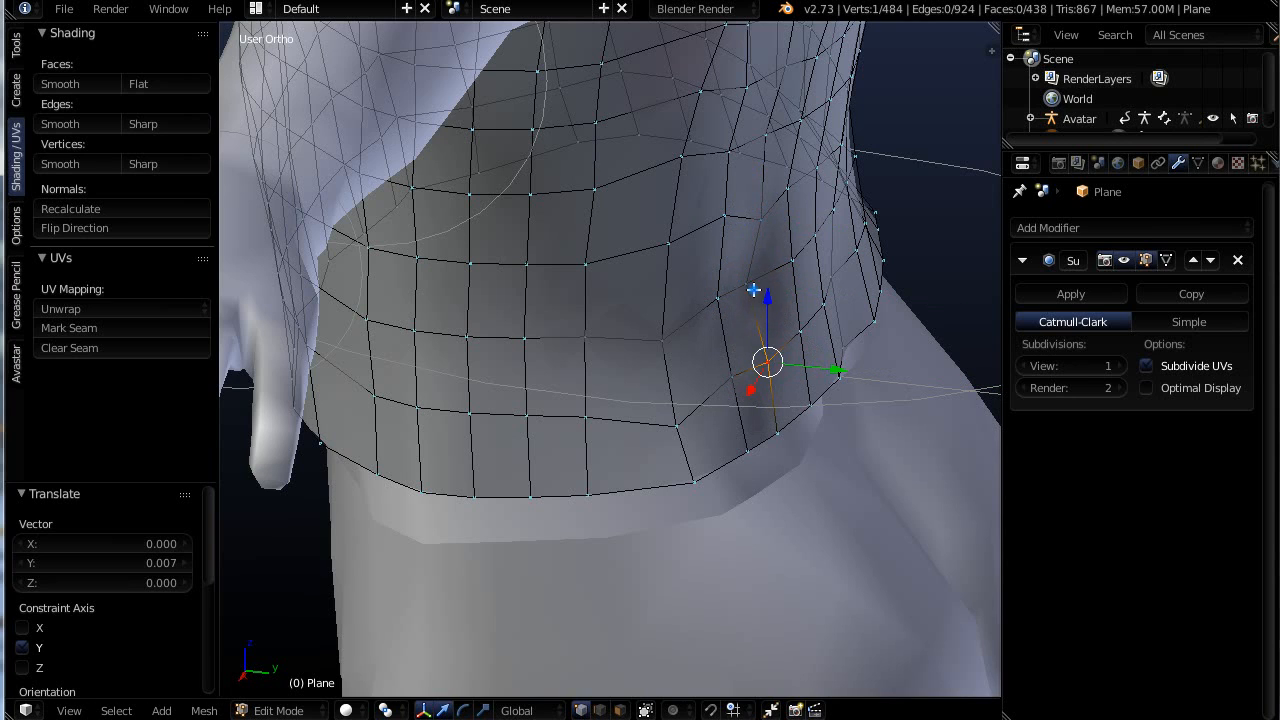
right_click(752, 289)
drag(798, 288, 819, 289)
Return the top to Object Mode and review its smoothed shape on the avatar from the front
scroll(818, 292, down, 4)
middle_drag(711, 406, 895, 367)
scroll(794, 329, down, 5)
middle_drag(722, 370, 683, 420)
scroll(686, 373, up, 1)
key(Tab)
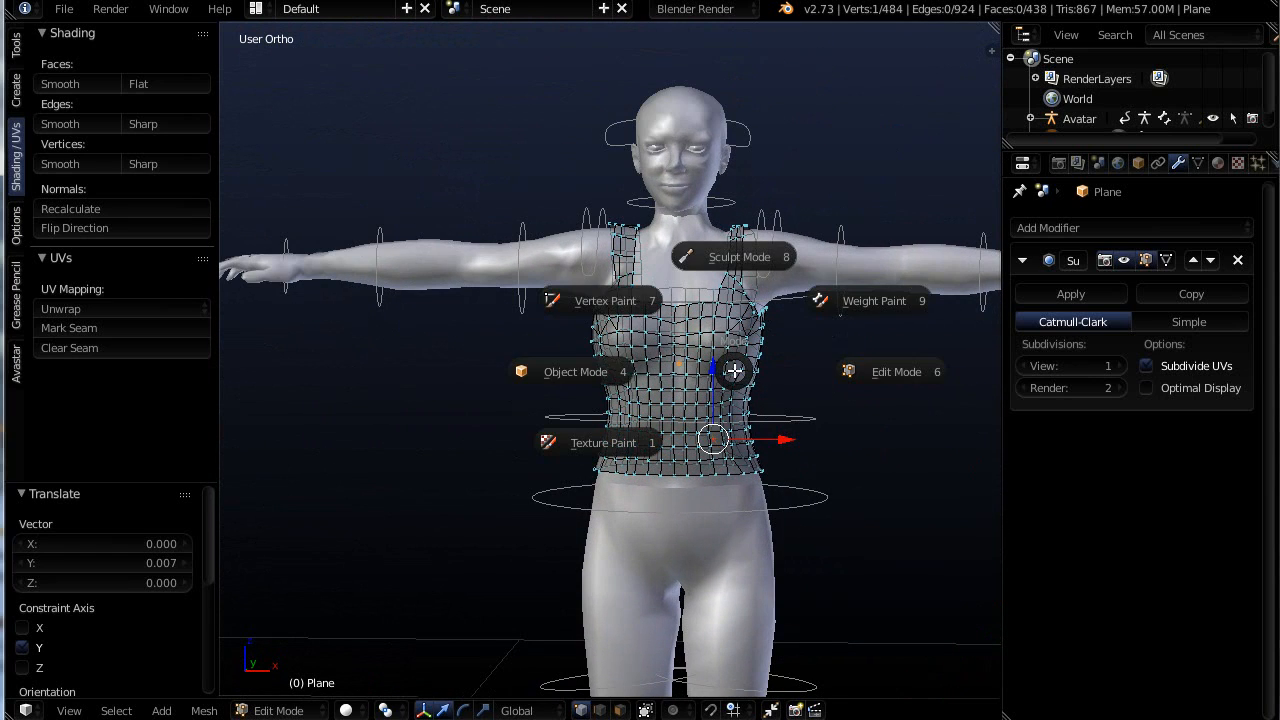
click(608, 382)
middle_drag(654, 410, 773, 431)
scroll(680, 429, up, 4)
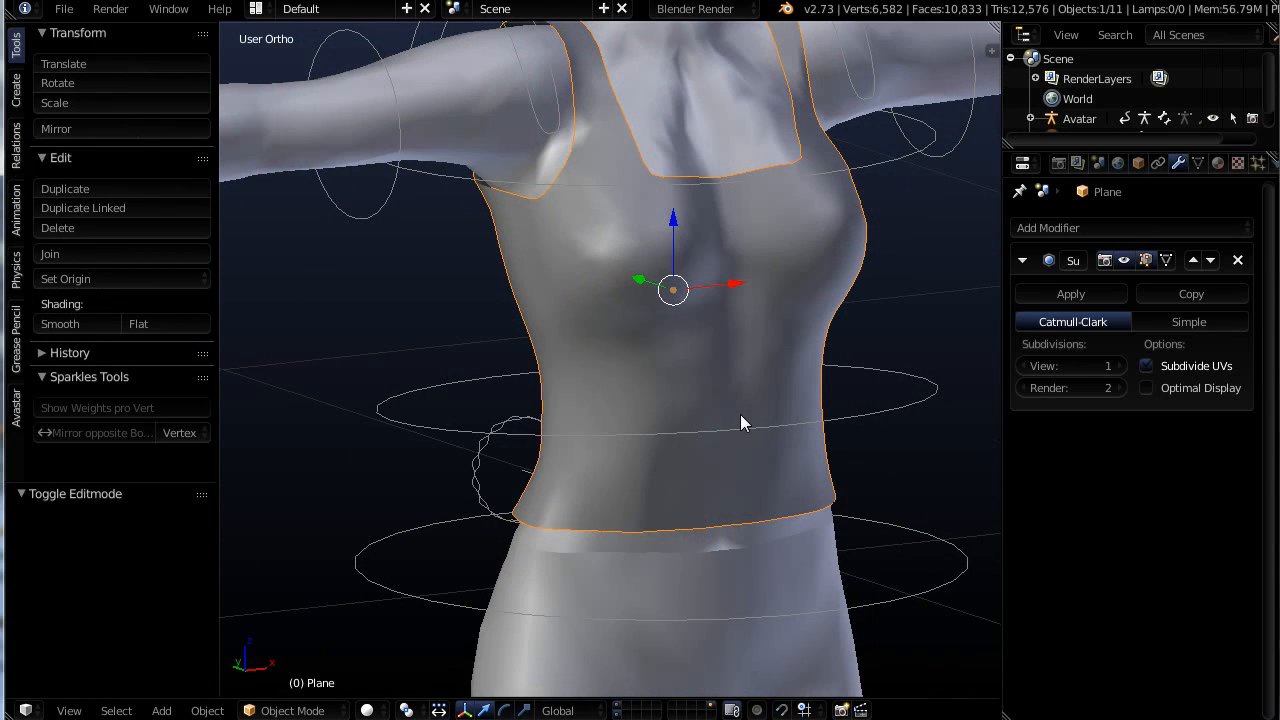